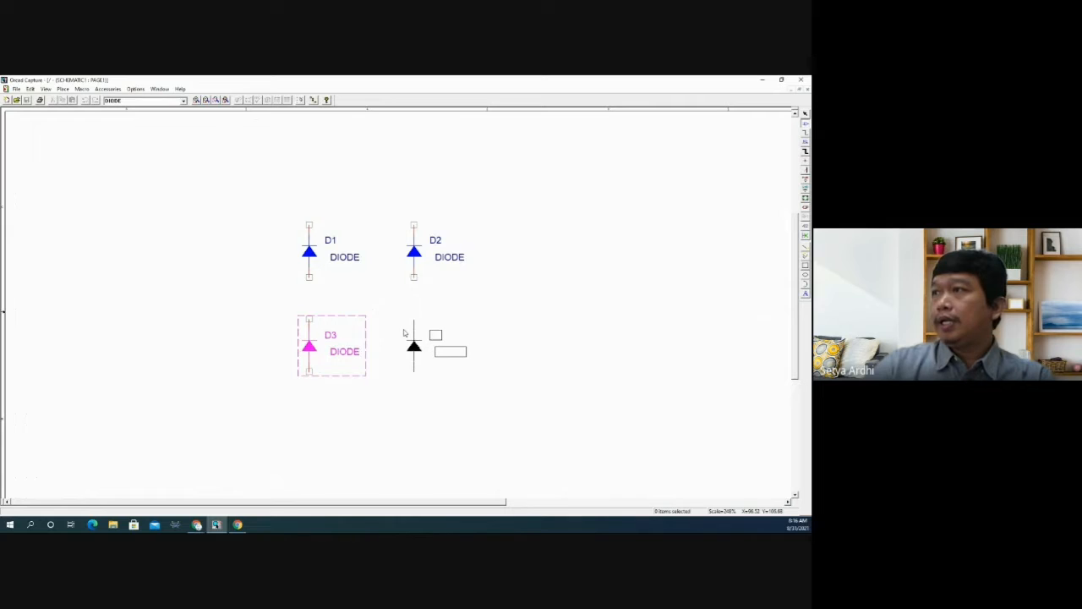
- Place the fourth diode beside D3 and directly below D2, and end part placement
left_click(403, 329)
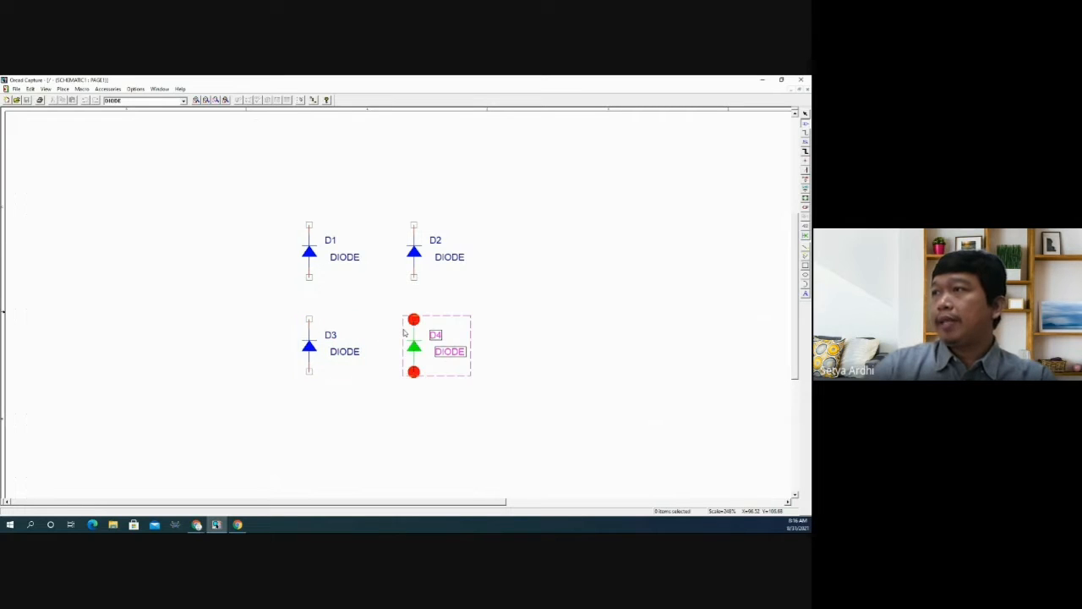
key("Escape")
- Switch to the browser and compare the diode arrangement in the ResearchGate bridge rectifier figure with the OrCAD Capture schematic
key("alt+Tab")
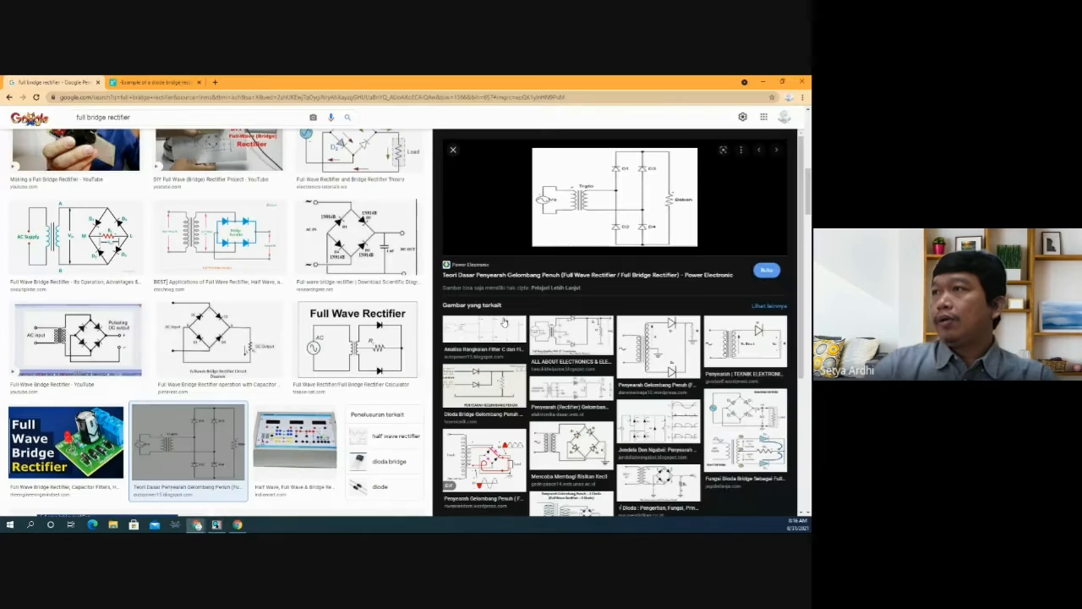
left_click(453, 151)
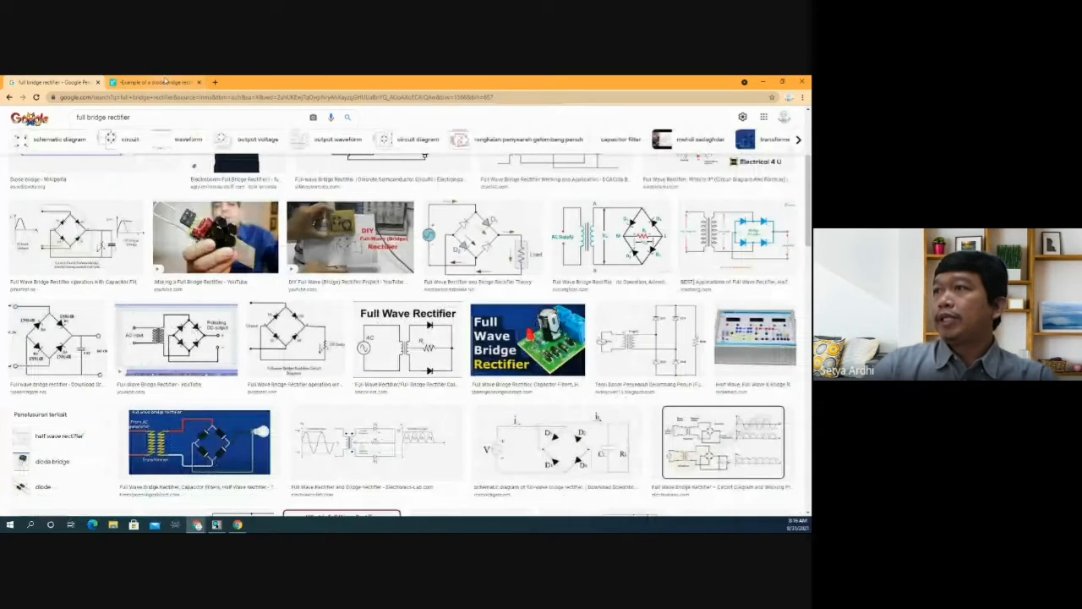
left_click(166, 81)
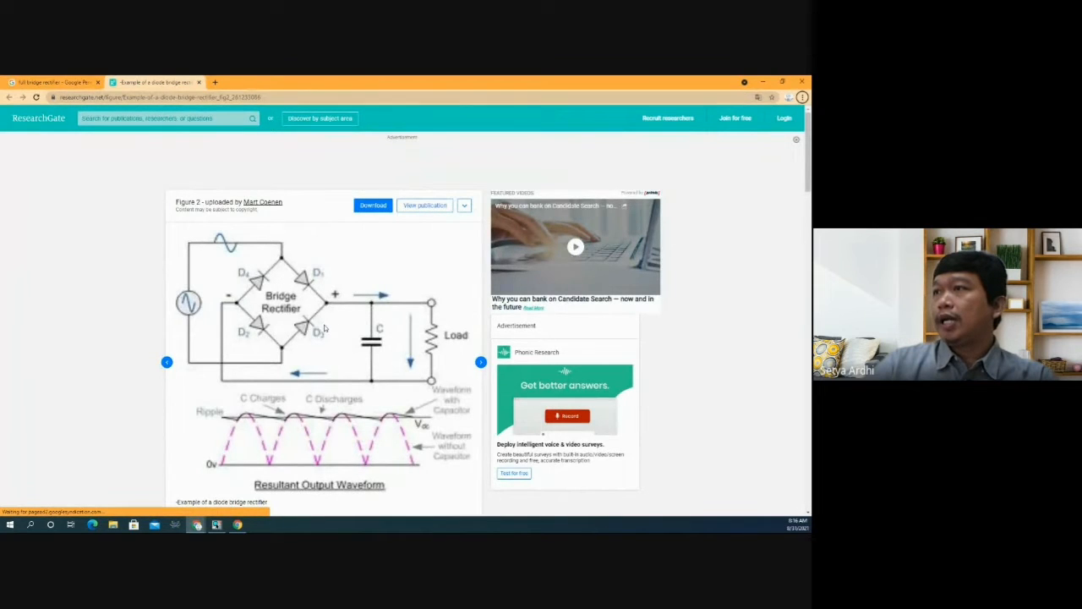
key("alt+Tab")
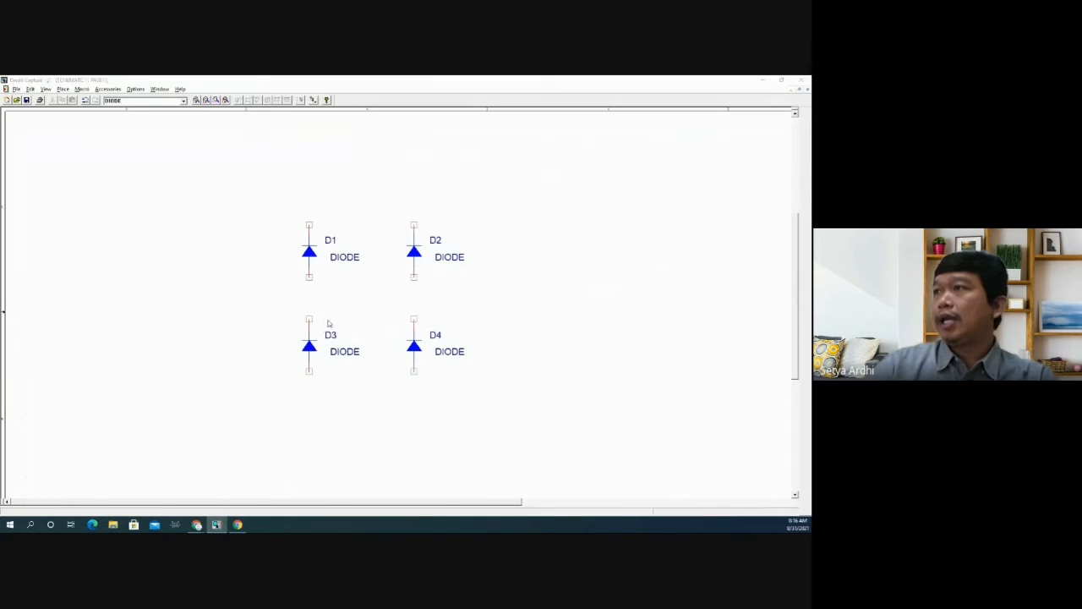
key("alt+Tab")
key("alt+Tab")
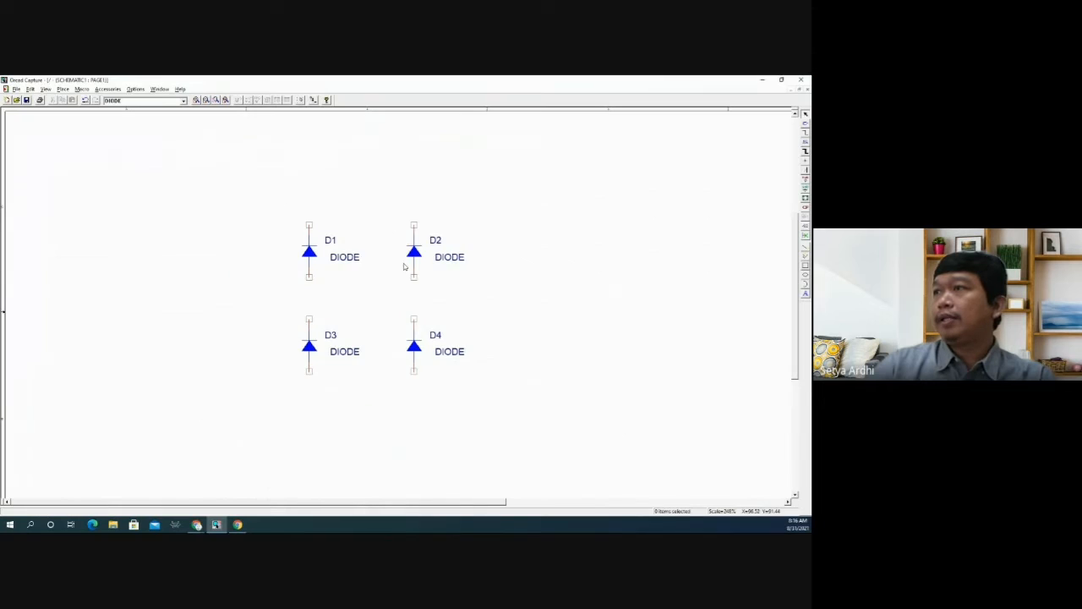
key("alt+Tab")
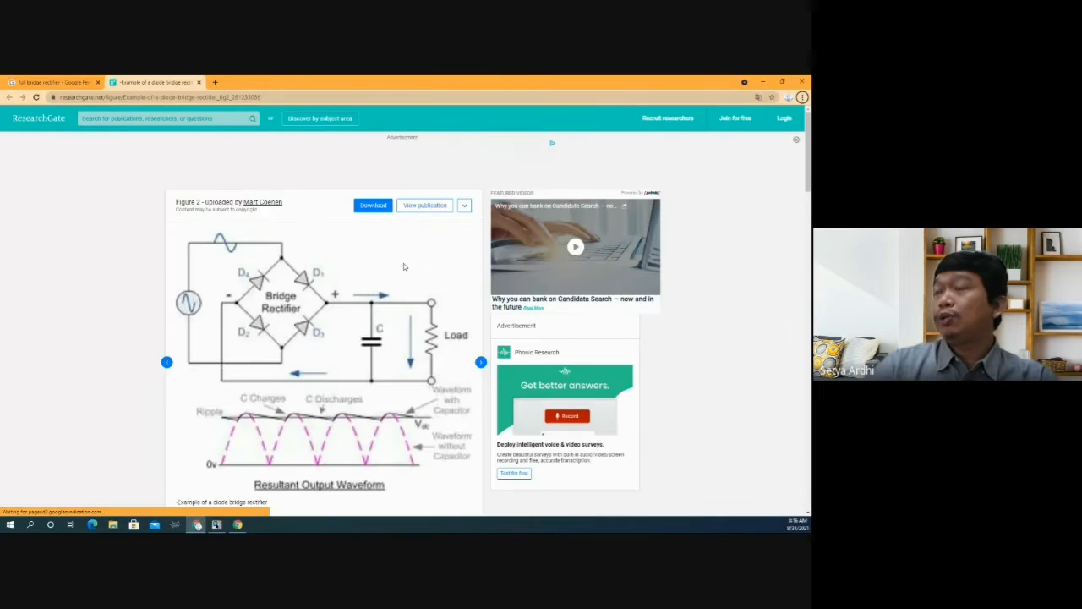
key("alt+Tab")
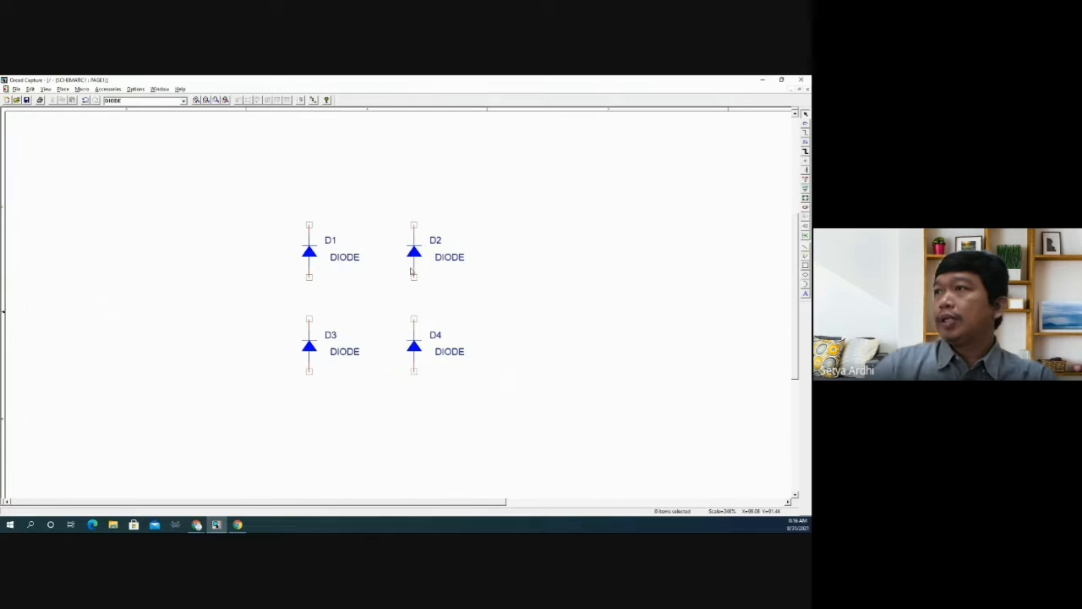
- Move diode D2 aside to the right of D4 and put D3 in its place beside D1, checking the browser's reference figure
left_click_drag(421, 264, 509, 329)
key("alt+Tab")
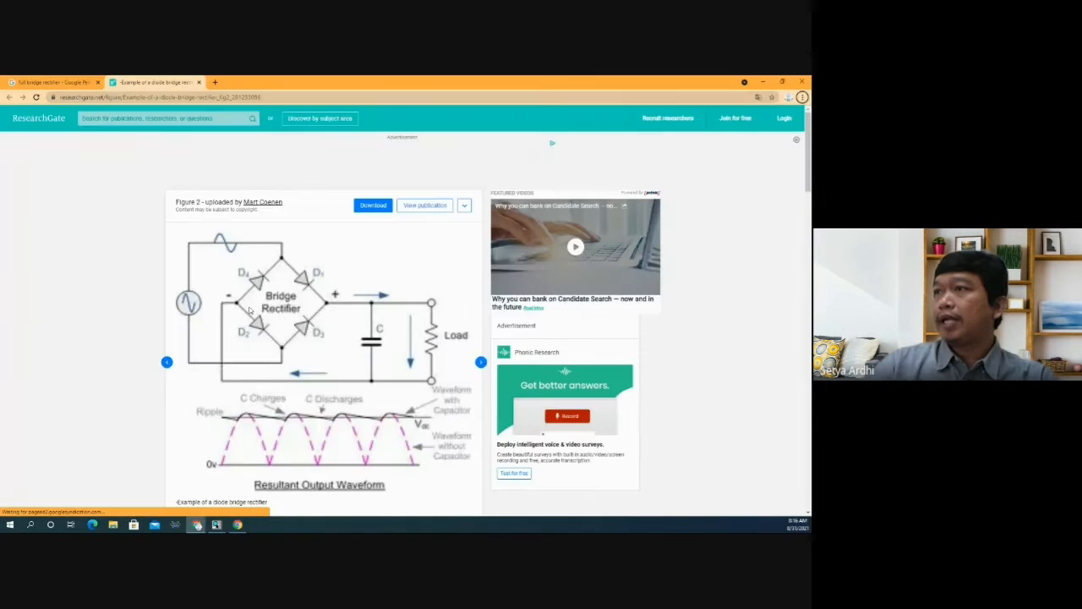
key("alt+Tab")
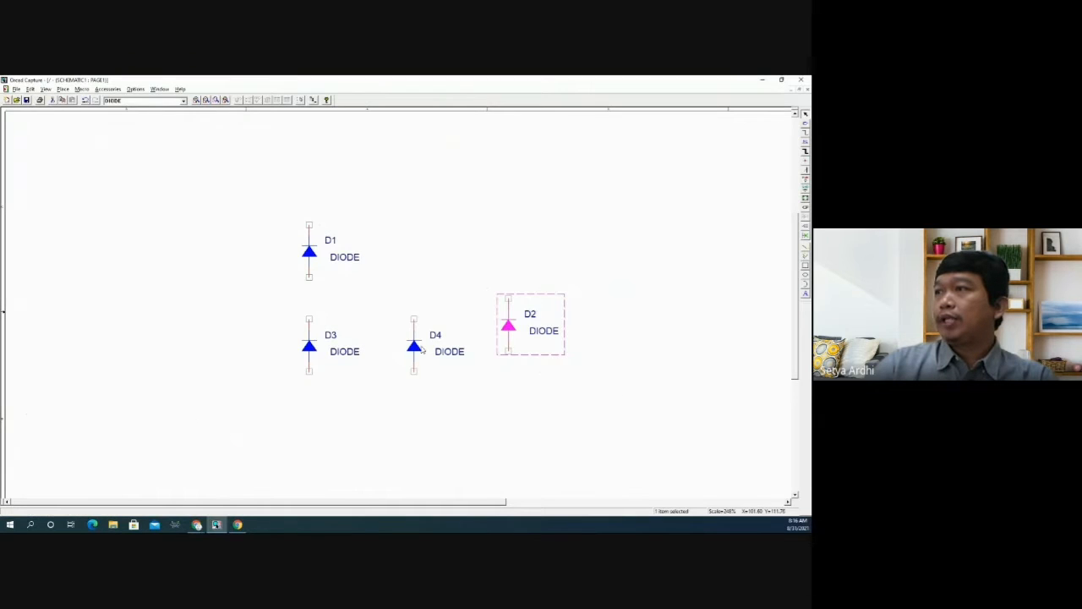
left_click(309, 348)
left_click_drag(309, 348, 413, 252)
key("alt+Tab")
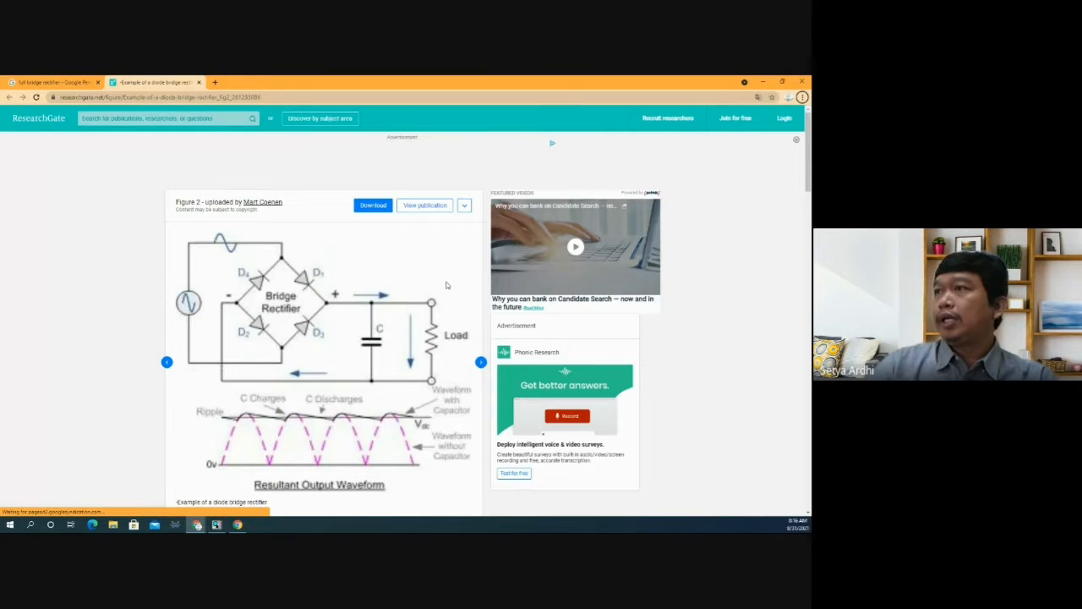
key("alt+Tab")
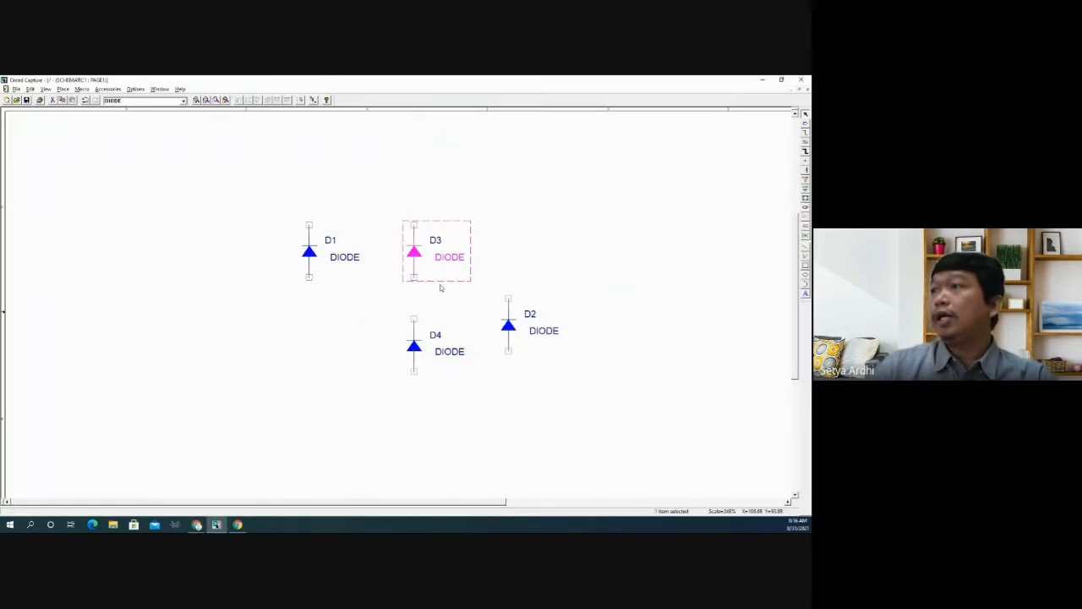
- Recheck the reference figure in the browser, and move diode D4 directly below D1 and D2 directly below D3
key("alt+Tab")
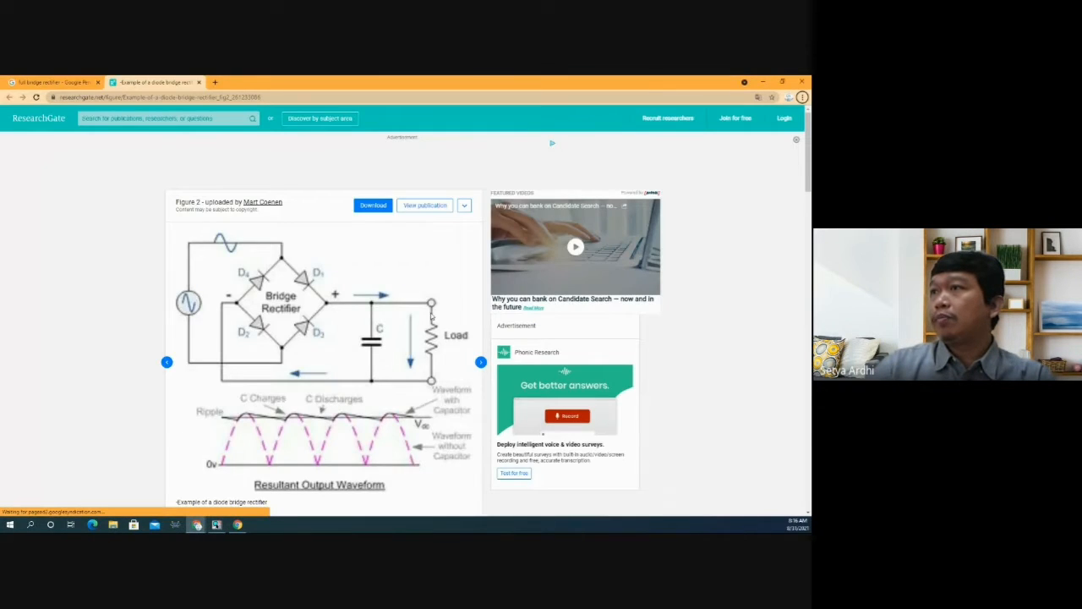
key("alt+Tab")
left_click(414, 353)
left_click_drag(414, 353, 310, 357)
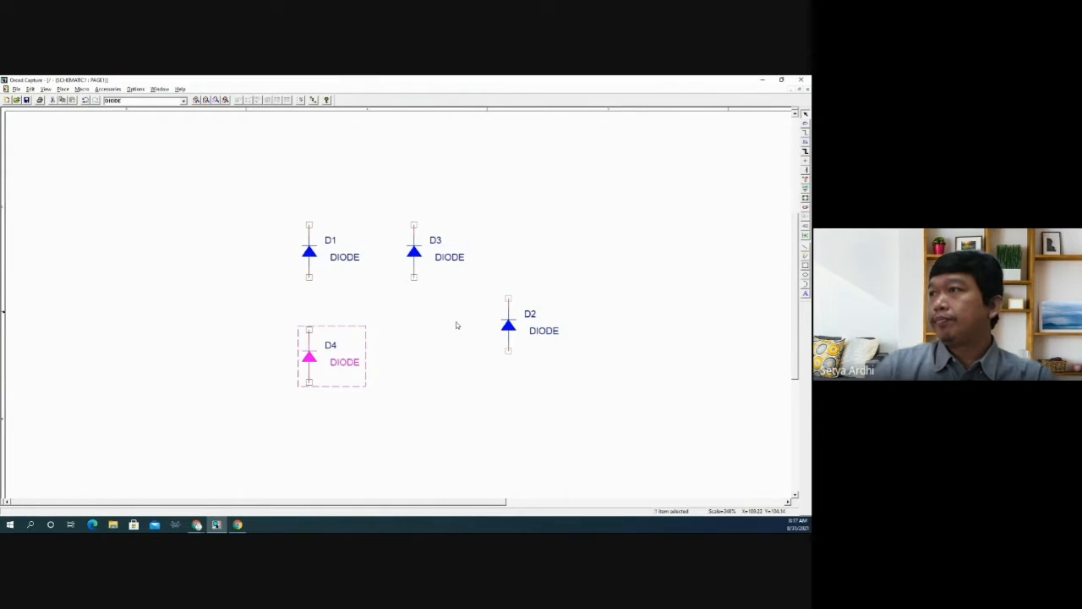
left_click(457, 326)
left_click_drag(505, 330, 415, 366)
left_click(503, 312)
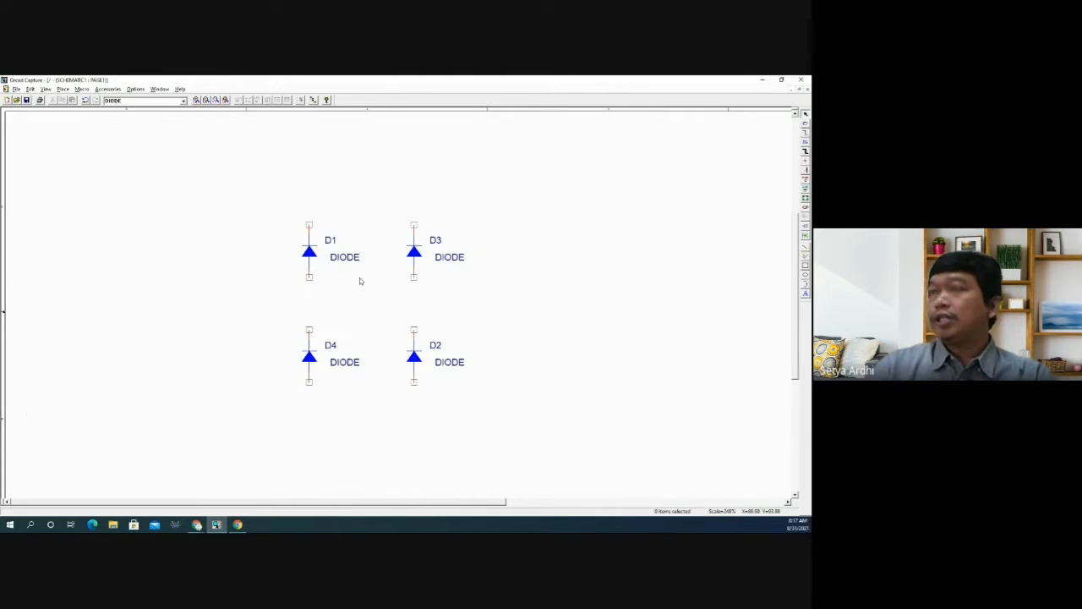
- Wire the lower pin of D1 to the upper pin of D4, and join the upper pins of D1 and D3
key("shift+w")
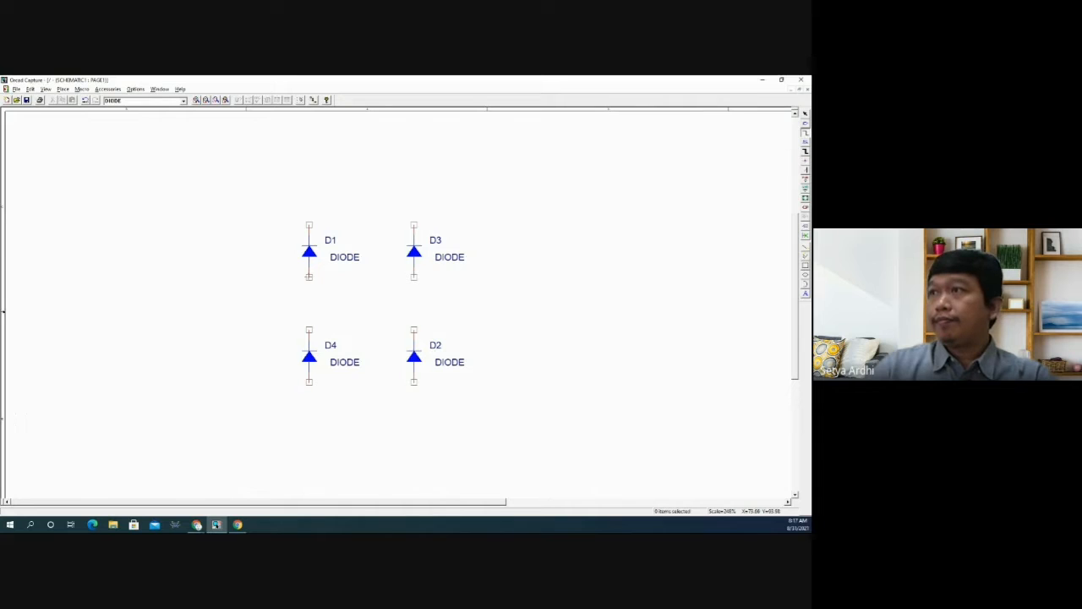
left_click(310, 276)
left_click(310, 330)
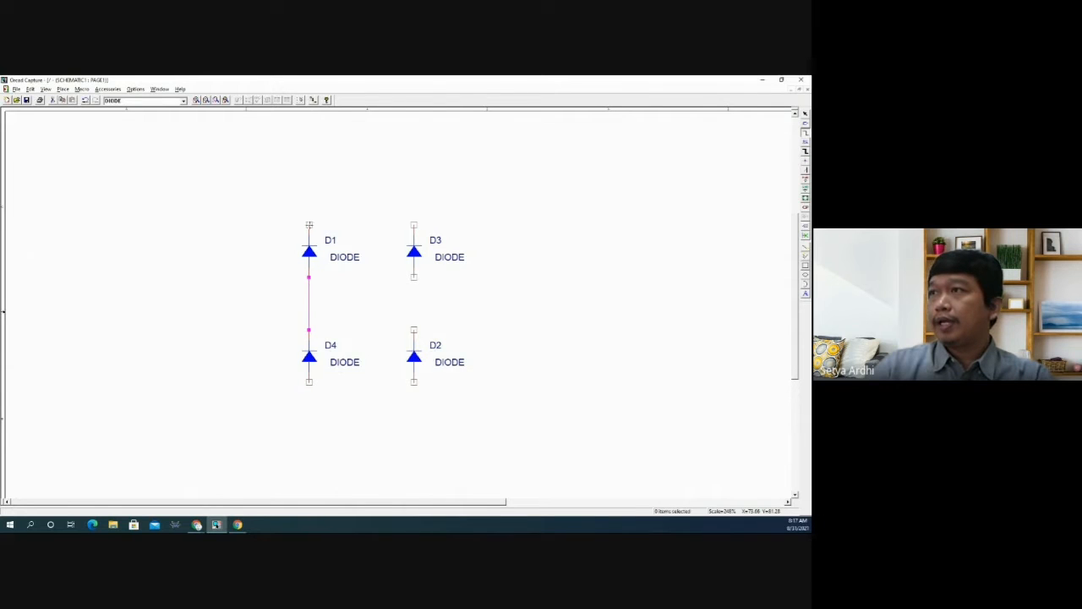
left_click(309, 224)
left_click(414, 204)
left_click(414, 225)
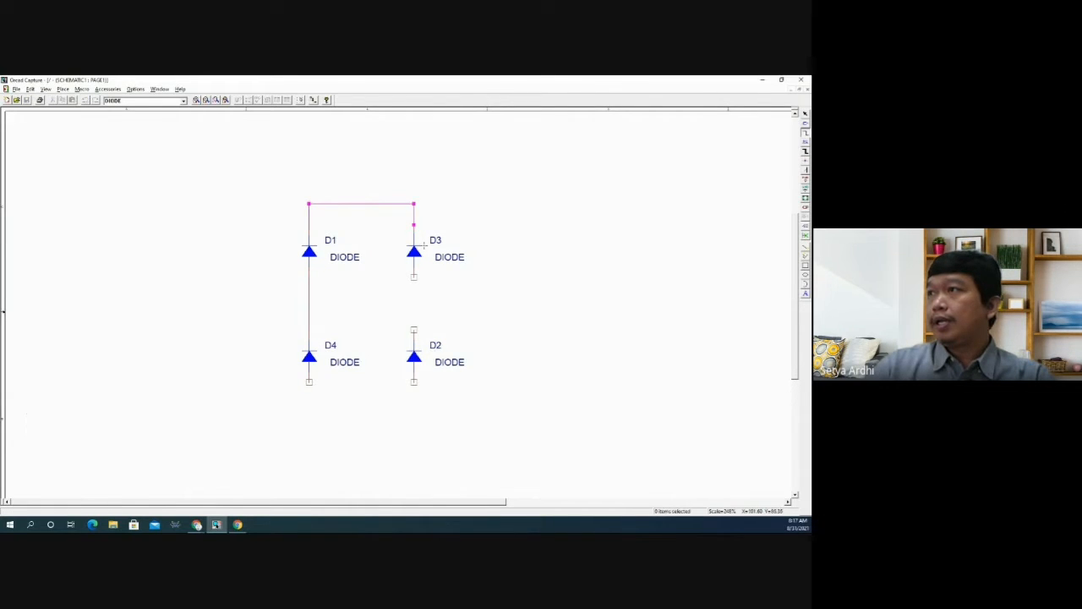
- Wire the lower pin of D3 to the upper pin of D2, and join the lower pins of D4 and D2
left_click(414, 276)
left_click(413, 329)
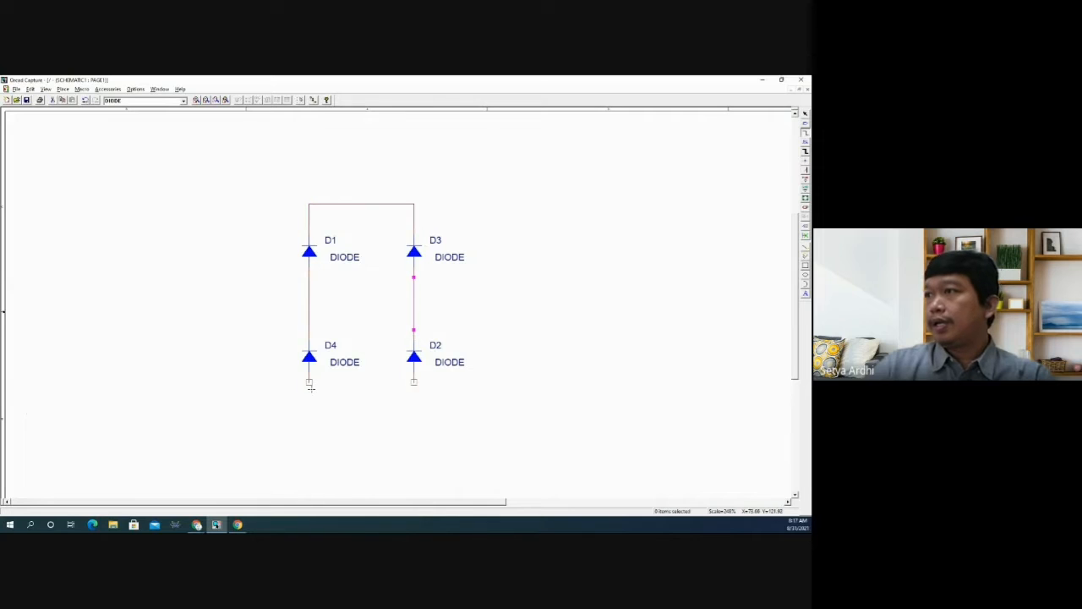
left_click(310, 383)
left_click(413, 403)
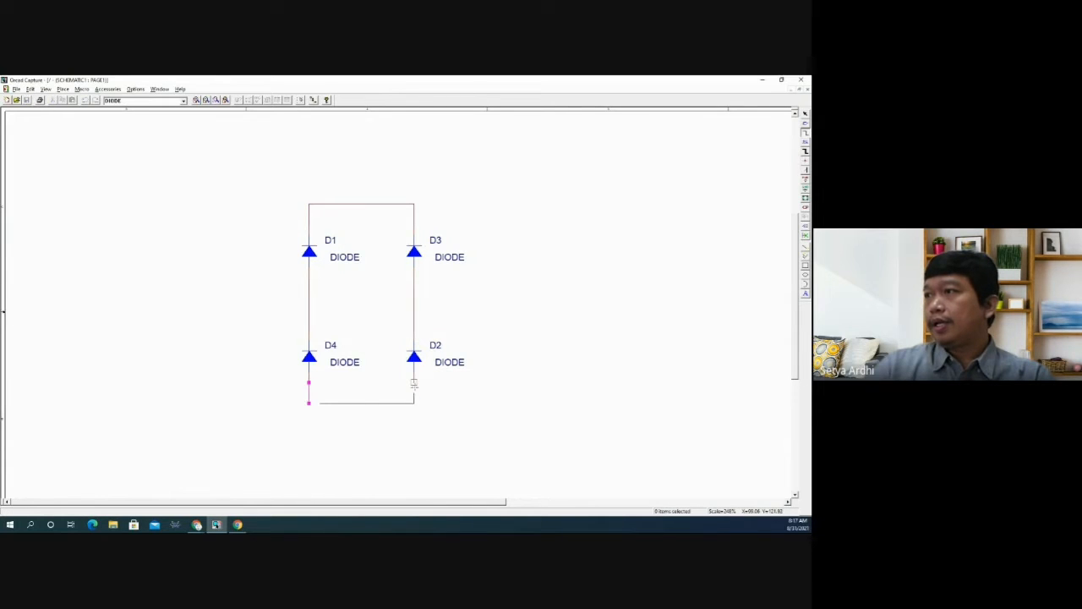
left_click(414, 382)
key("Escape")
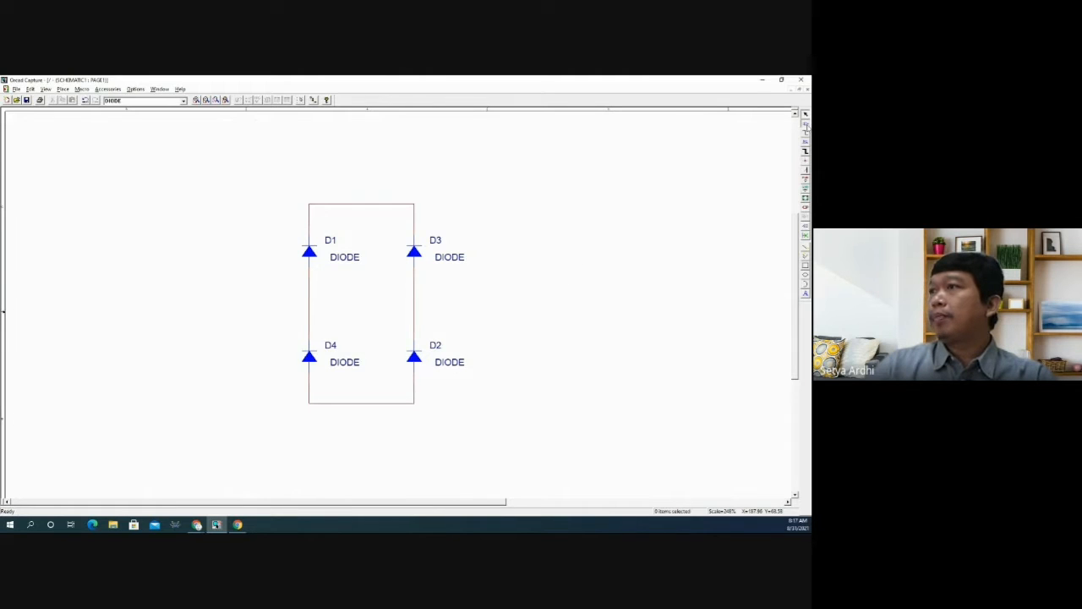
- Place one HEADER 2 connector to the left of the diode bridge
left_click(805, 124)
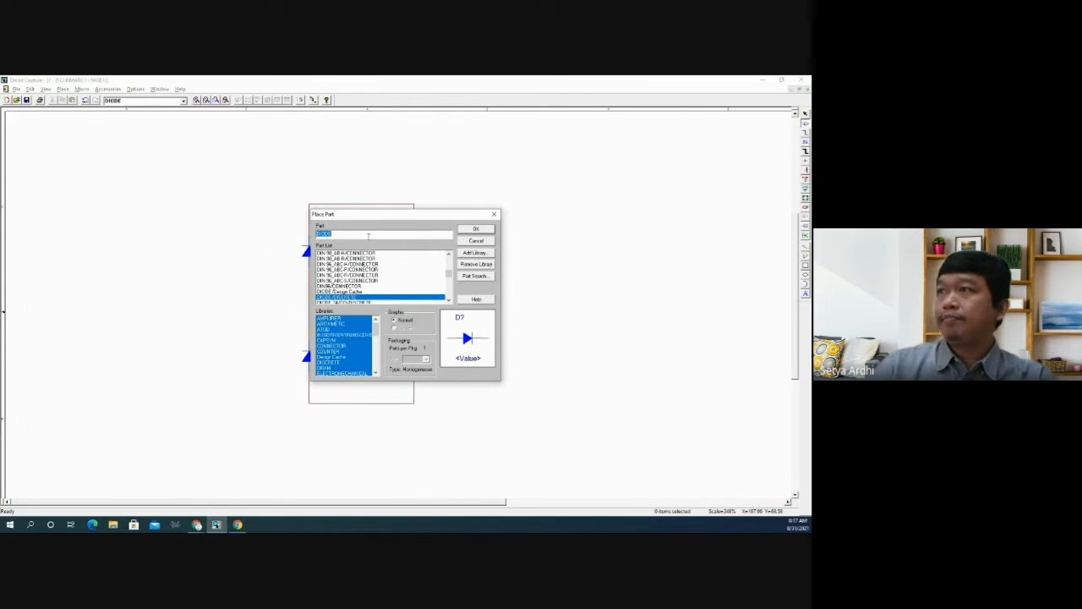
type("header 2")
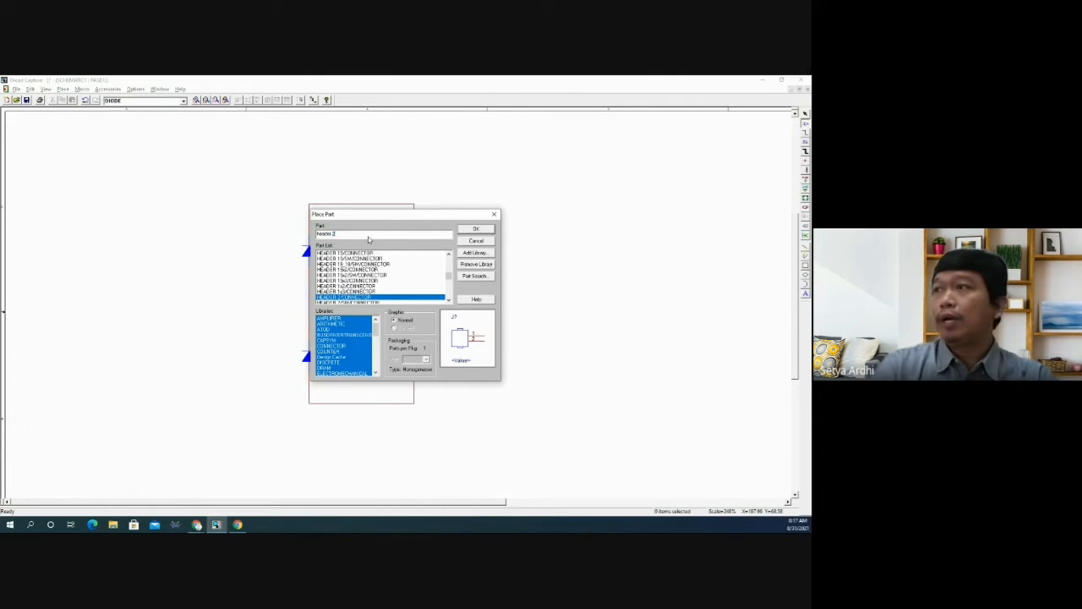
key("Return")
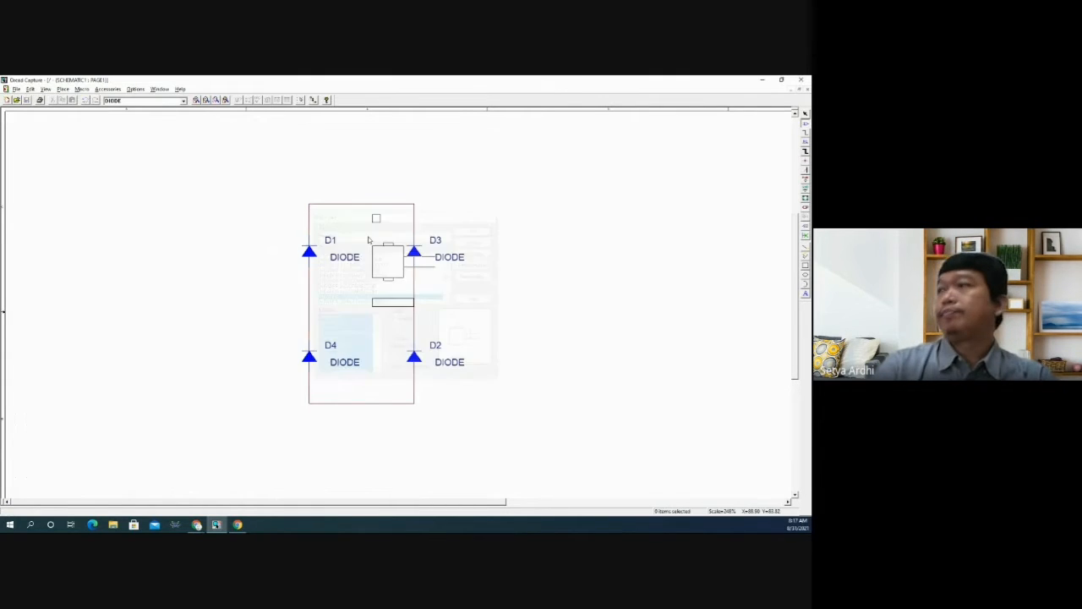
left_click(163, 283)
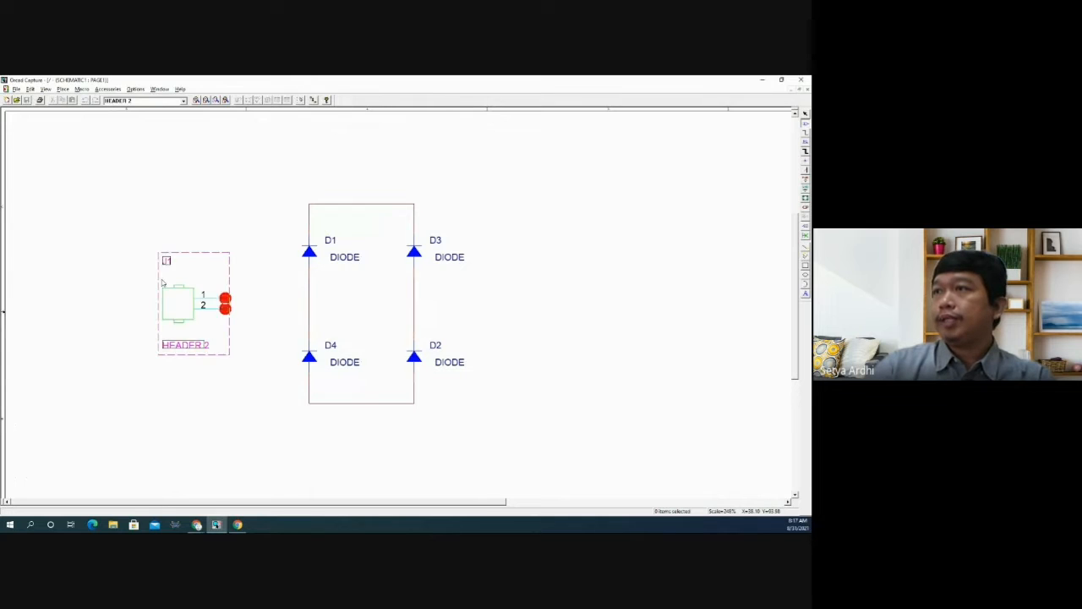
key("Escape")
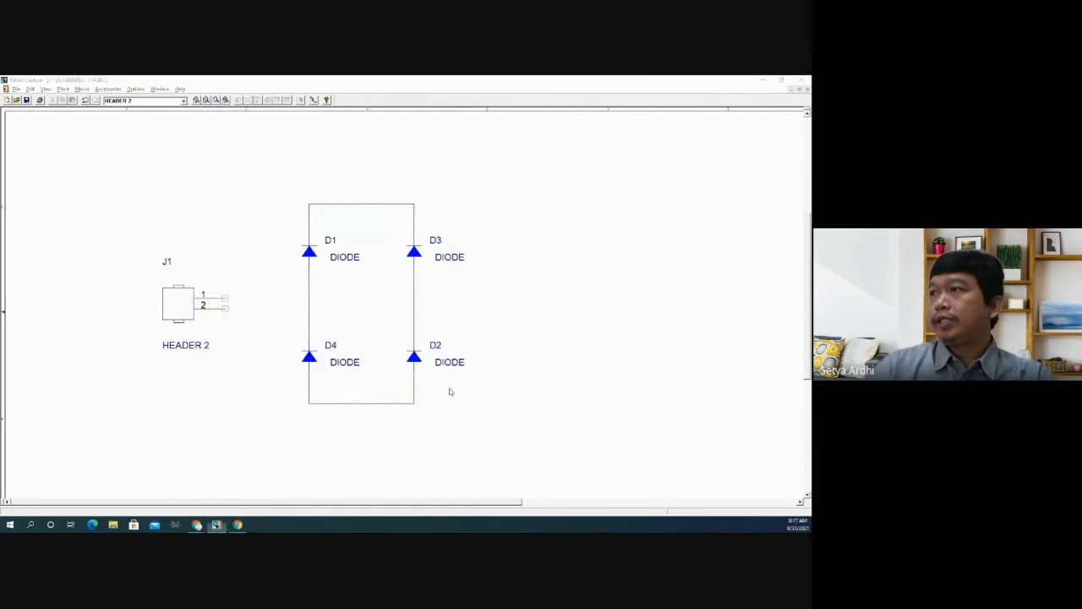
- Switch to the browser's image results and examine how the AC input connects to the diodes in the Power Electronic full wave rectifier diagram
key("alt+Tab")
left_click(74, 84)
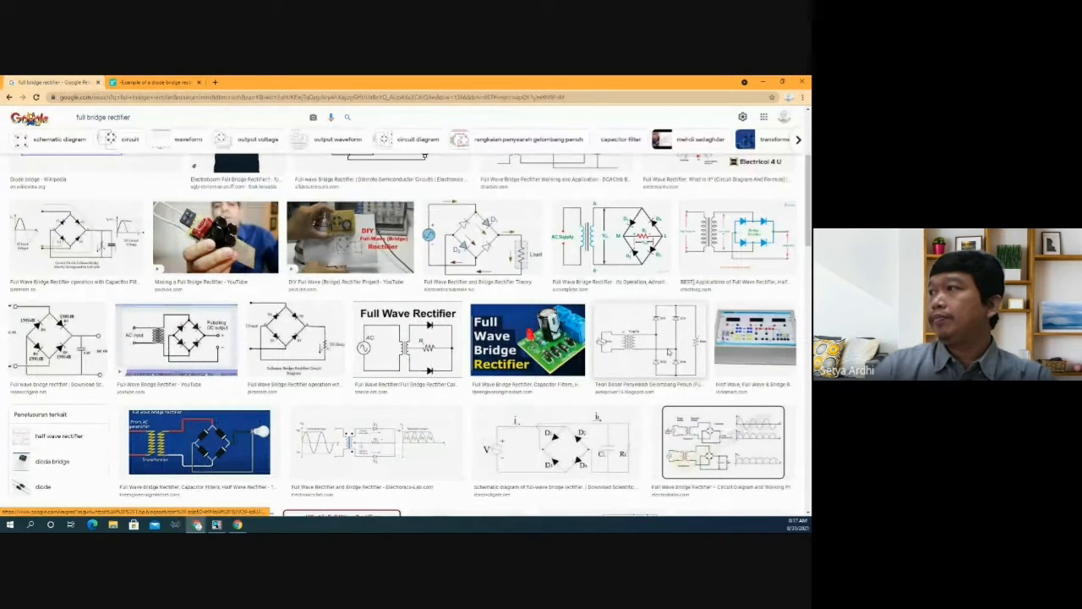
left_click(668, 353)
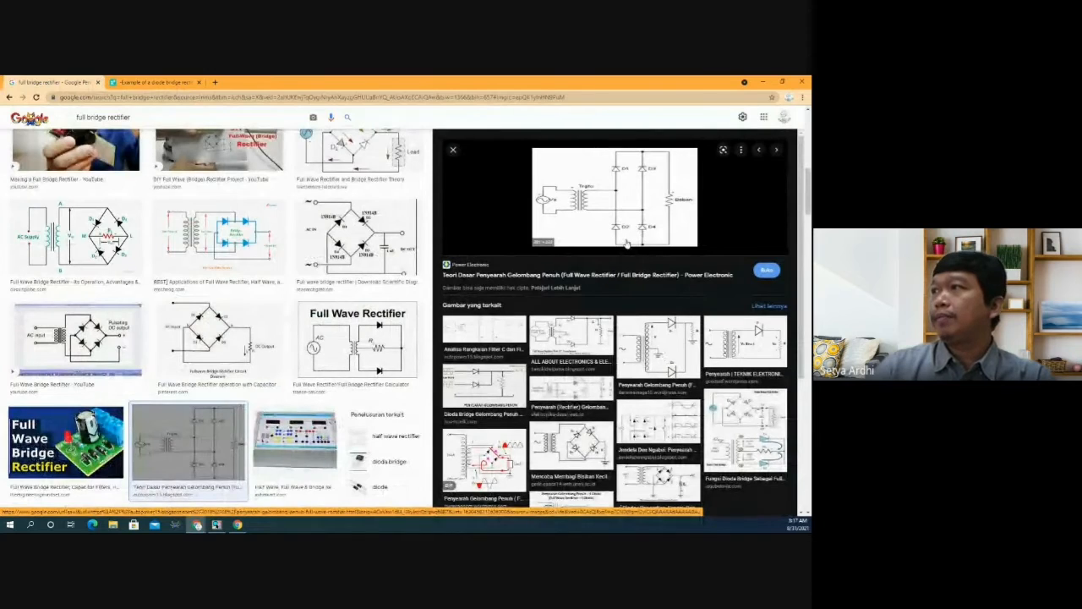
key("alt+Tab")
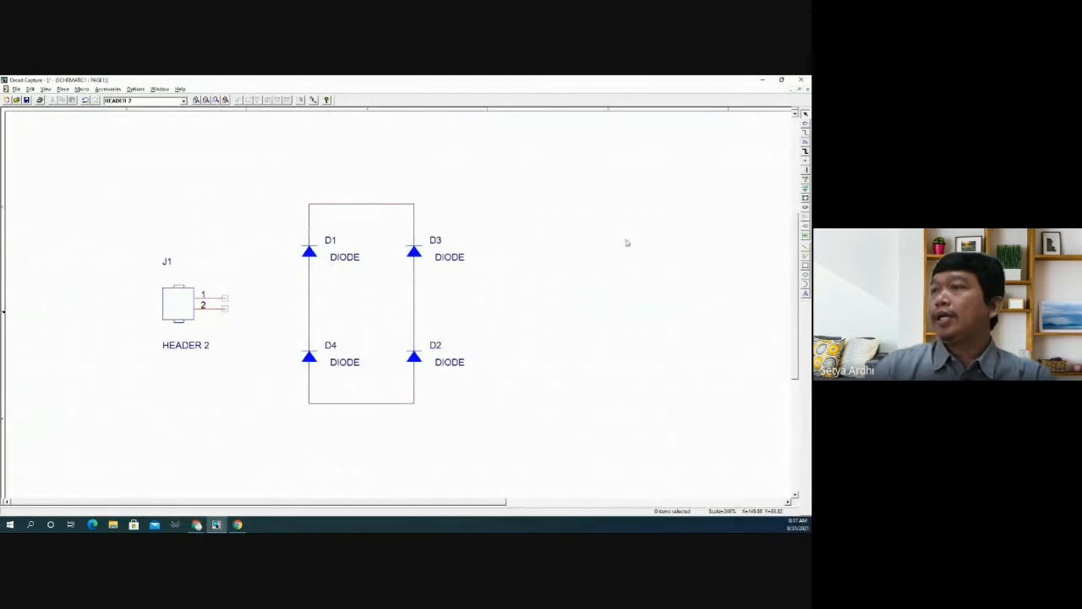
key("alt+Tab")
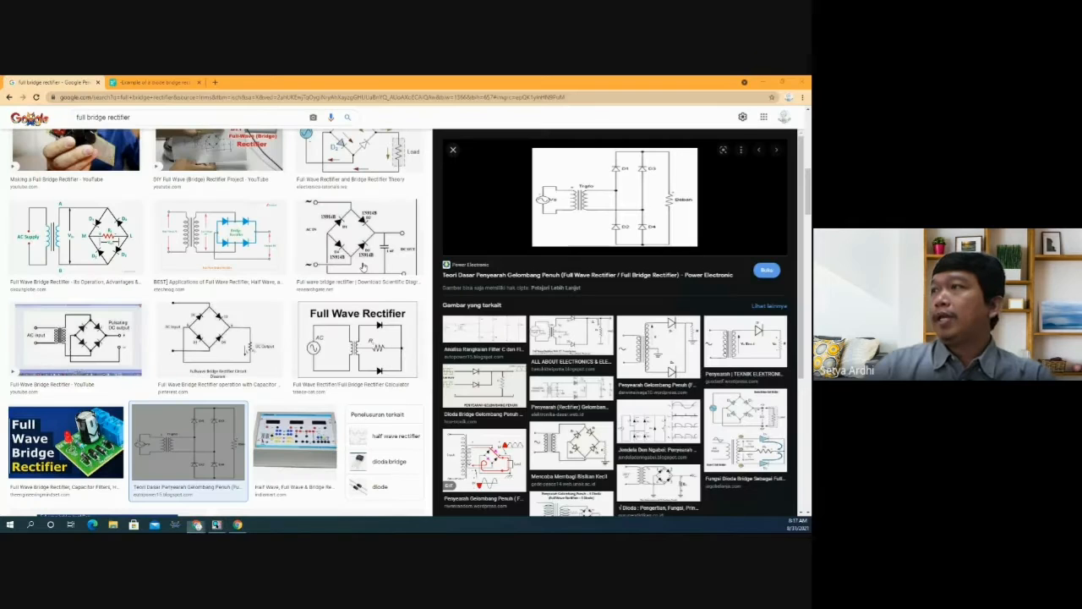
key("alt+Tab")
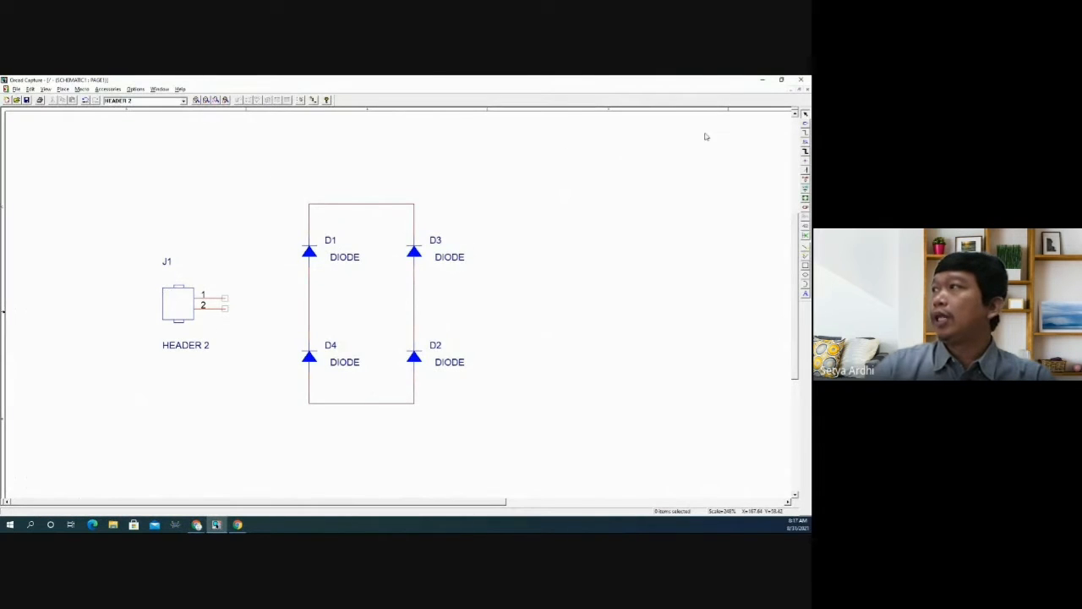
- Wire header pin 1 to the line between D1 and D4, and pin 2 to the line between D3 and D2
left_click(805, 132)
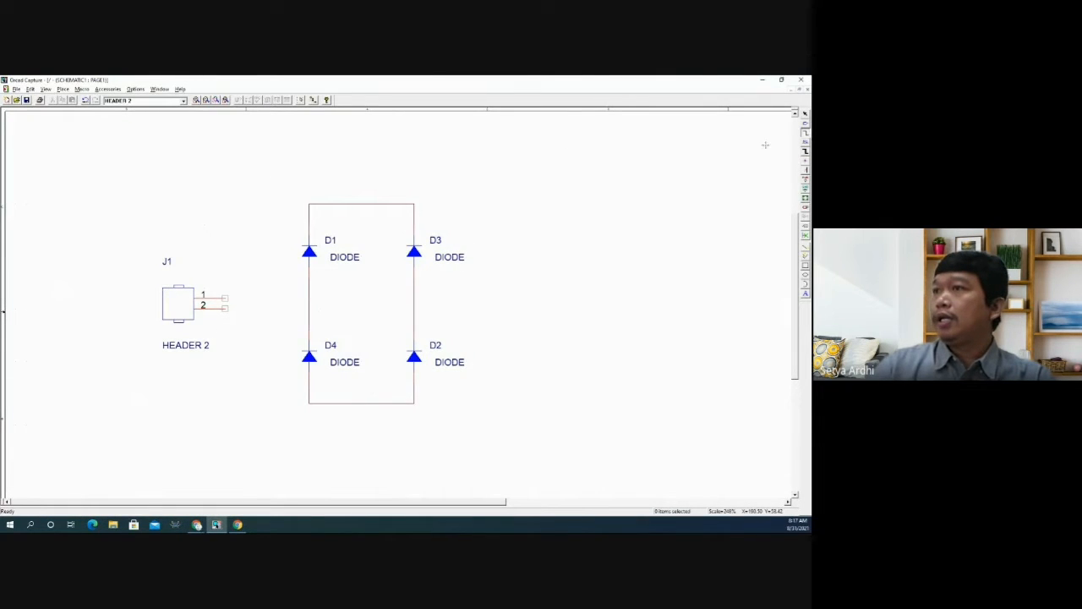
left_click(226, 298)
left_click(308, 298)
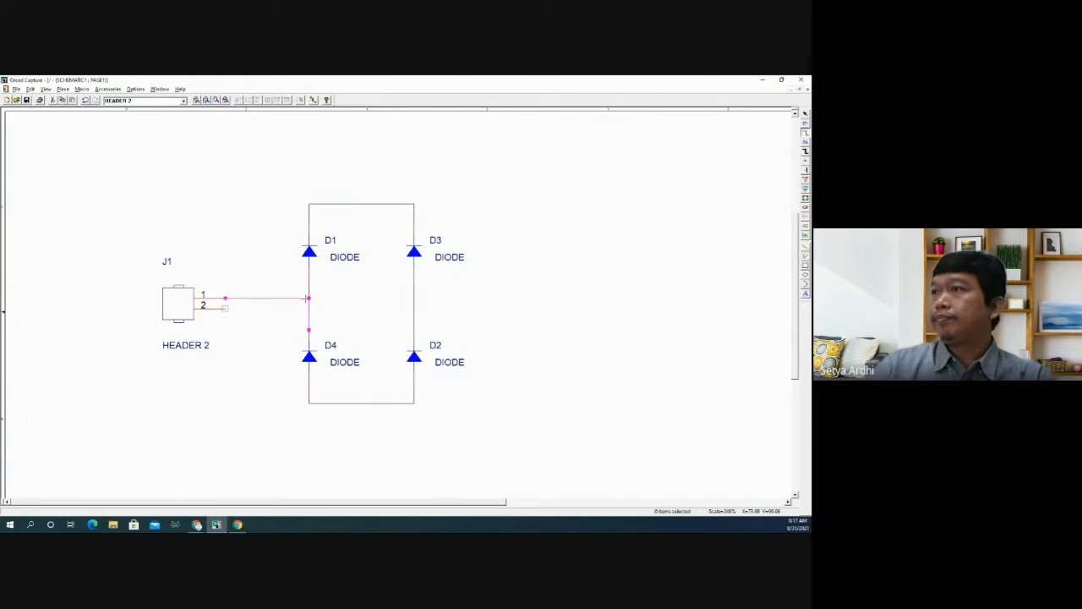
left_click(225, 309)
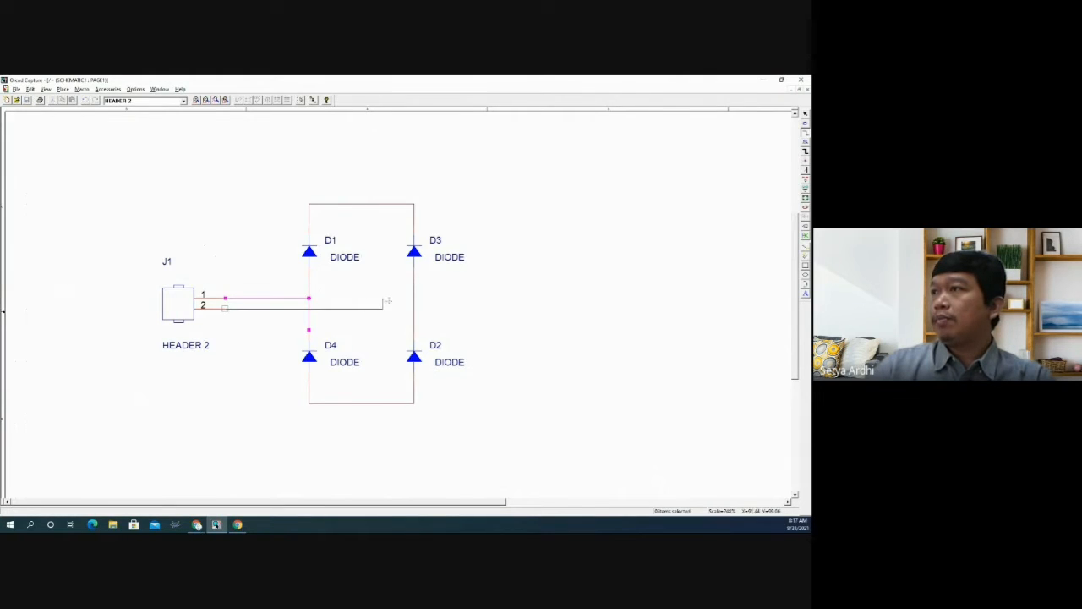
left_click(414, 308)
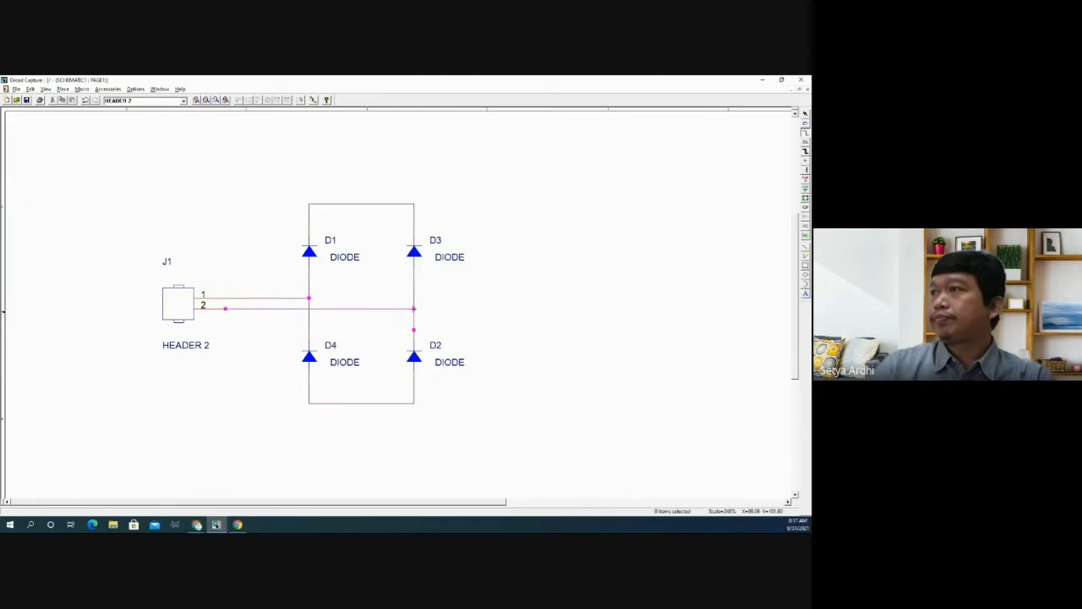
- Place one CAP capacitor to the right of the diode bridge
key("Escape")
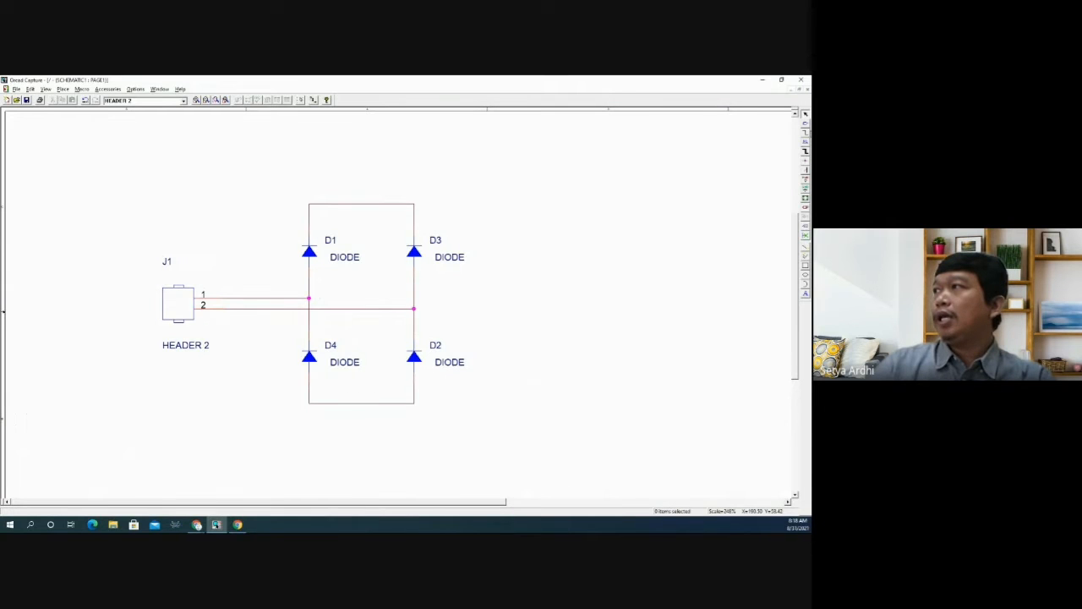
left_click(804, 123)
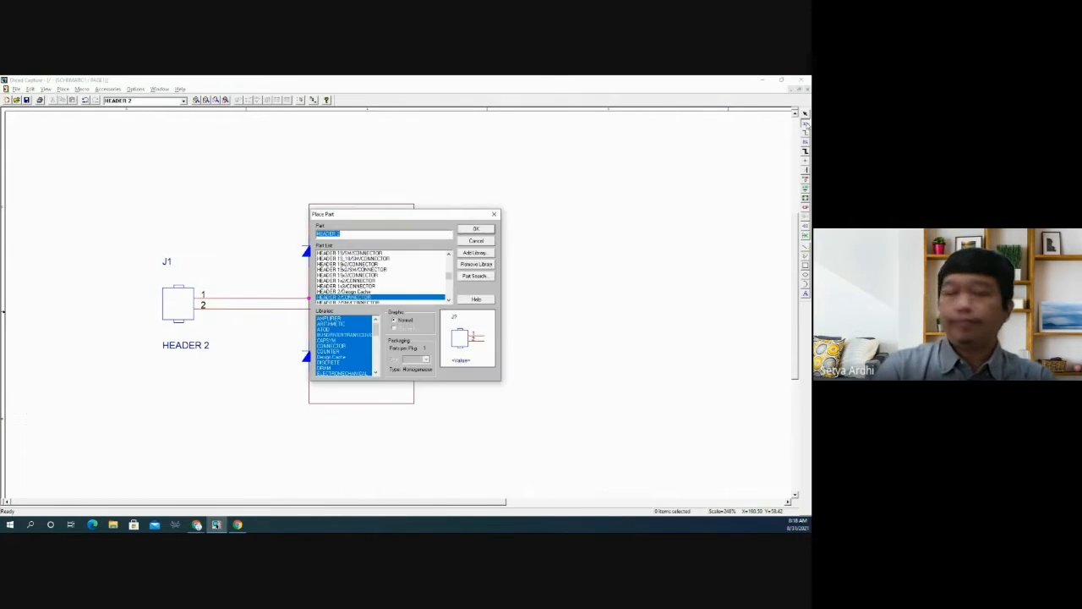
type("ua741")
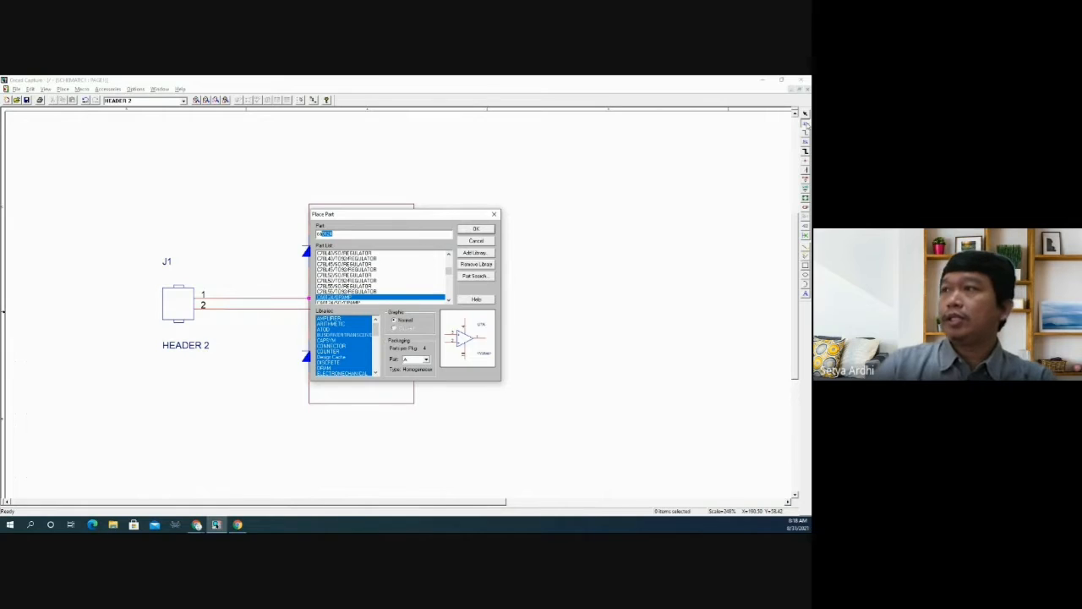
type("cap")
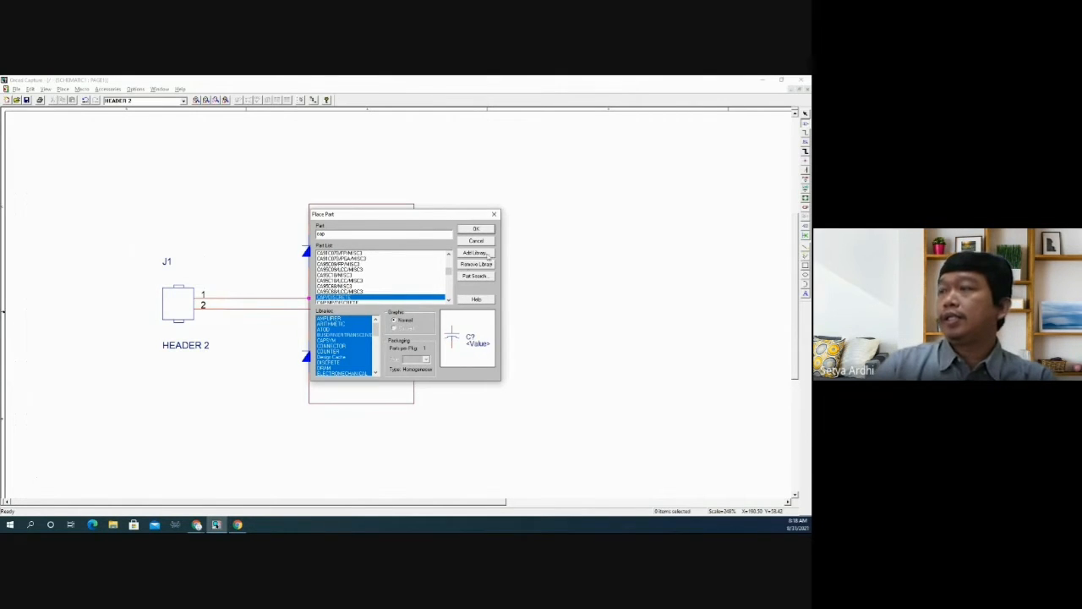
left_click(478, 230)
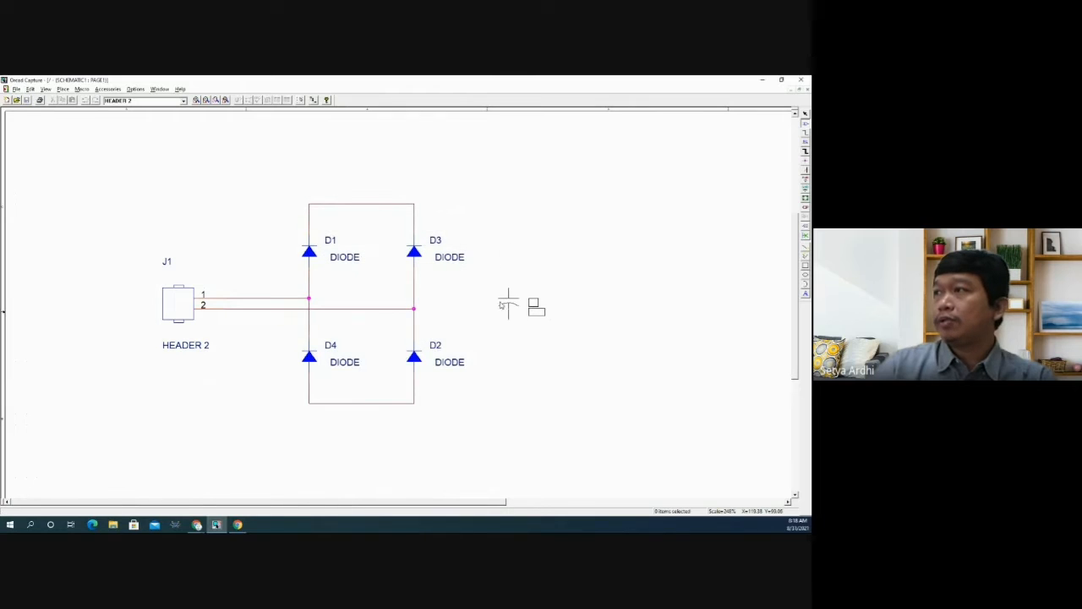
left_click(503, 305)
key("Escape")
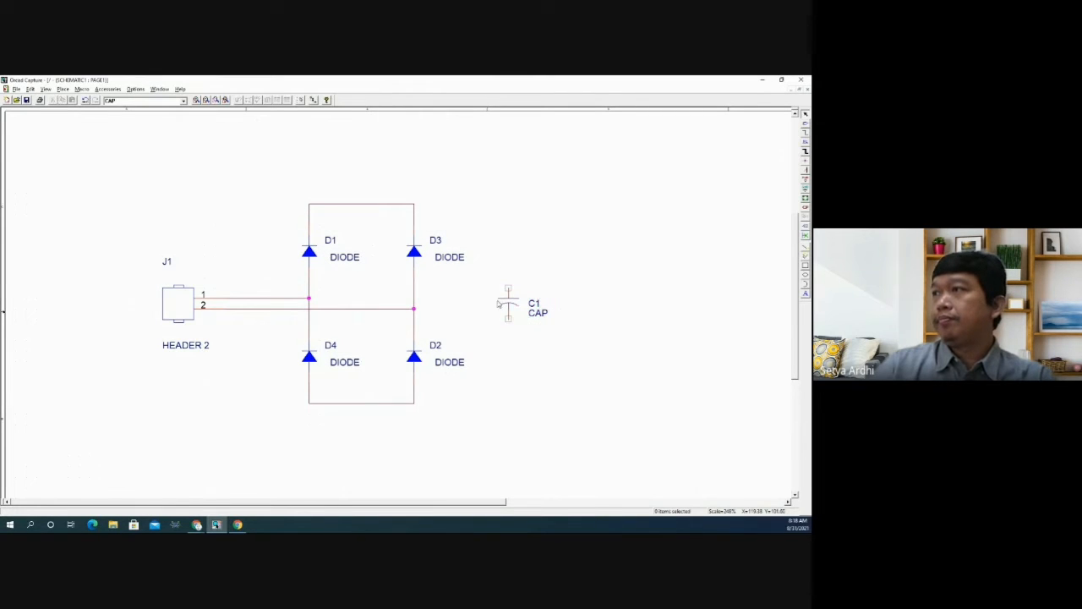
- Wire C1's upper pin to the bridge's top line at D3 and its lower pin to the bottom line at D2
key("w")
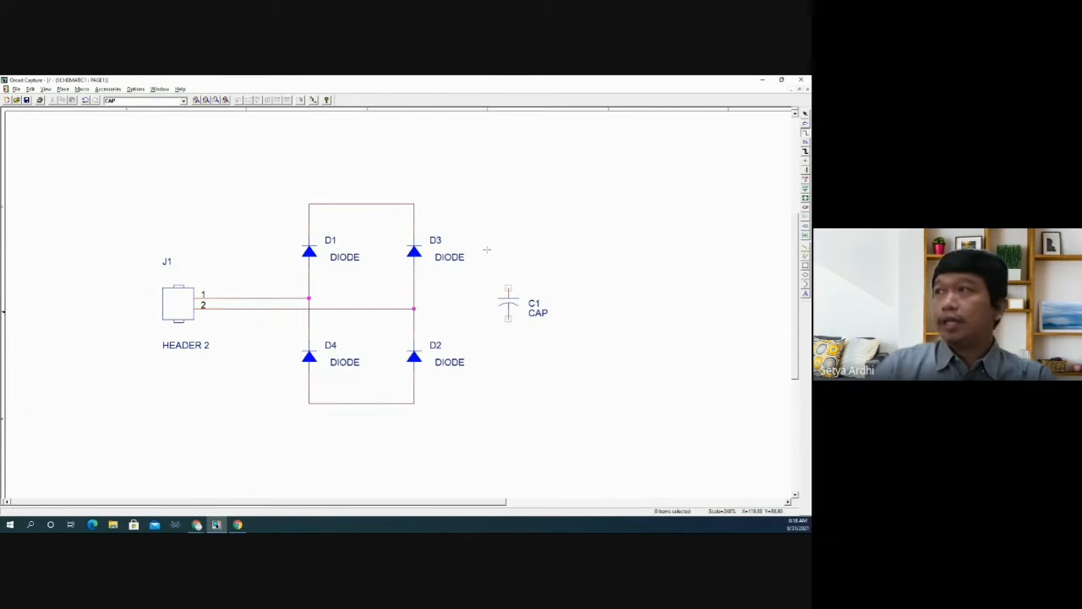
left_click(413, 204)
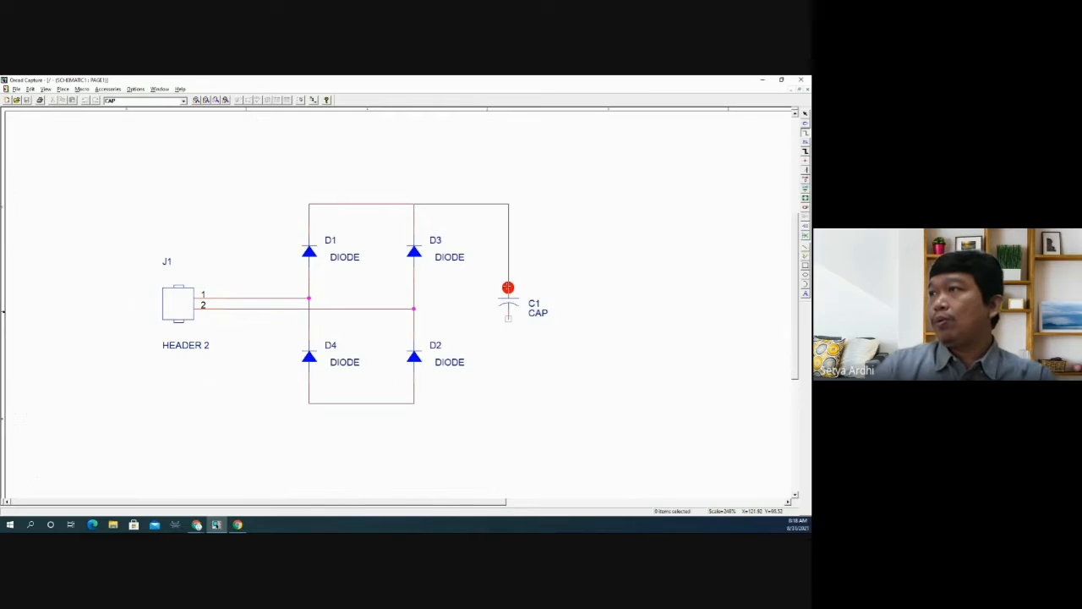
left_click(507, 288)
left_click(509, 318)
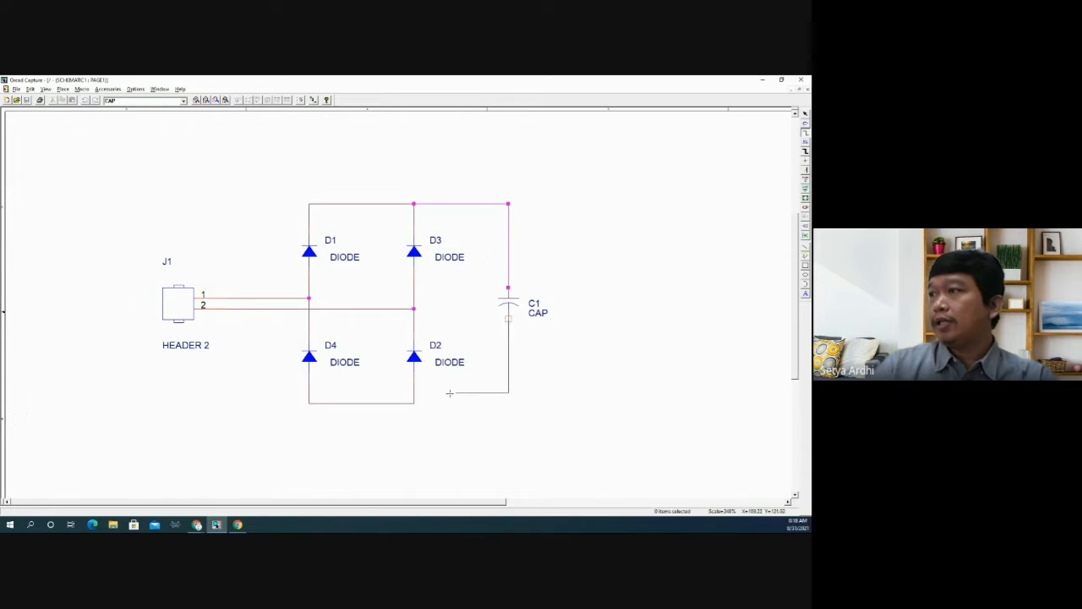
left_click(413, 403)
key("Escape")
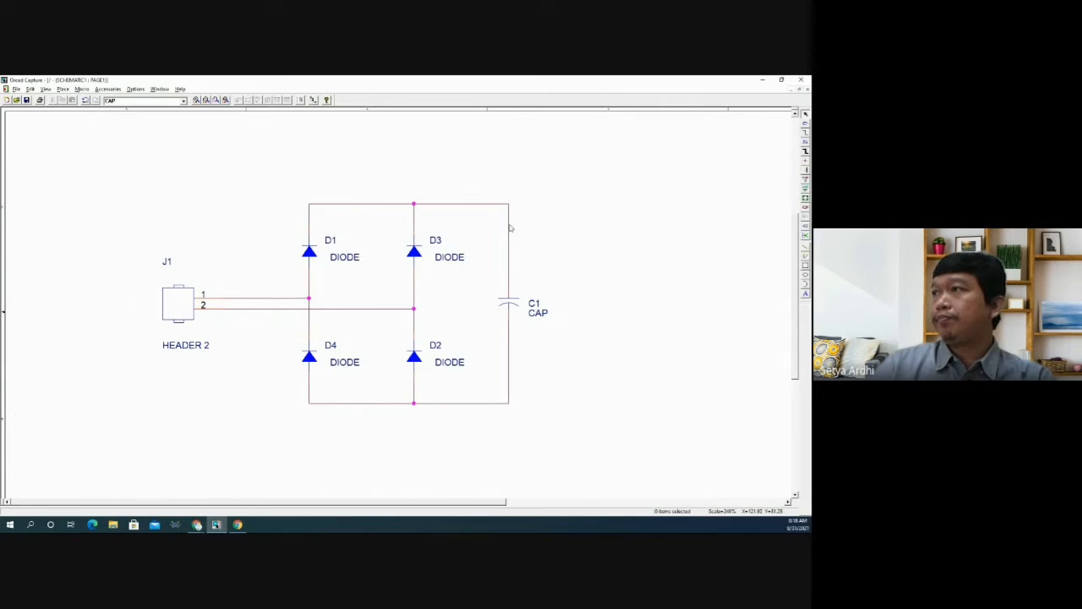
- Place one RESISTOR part to the right of capacitor C1
left_click(805, 123)
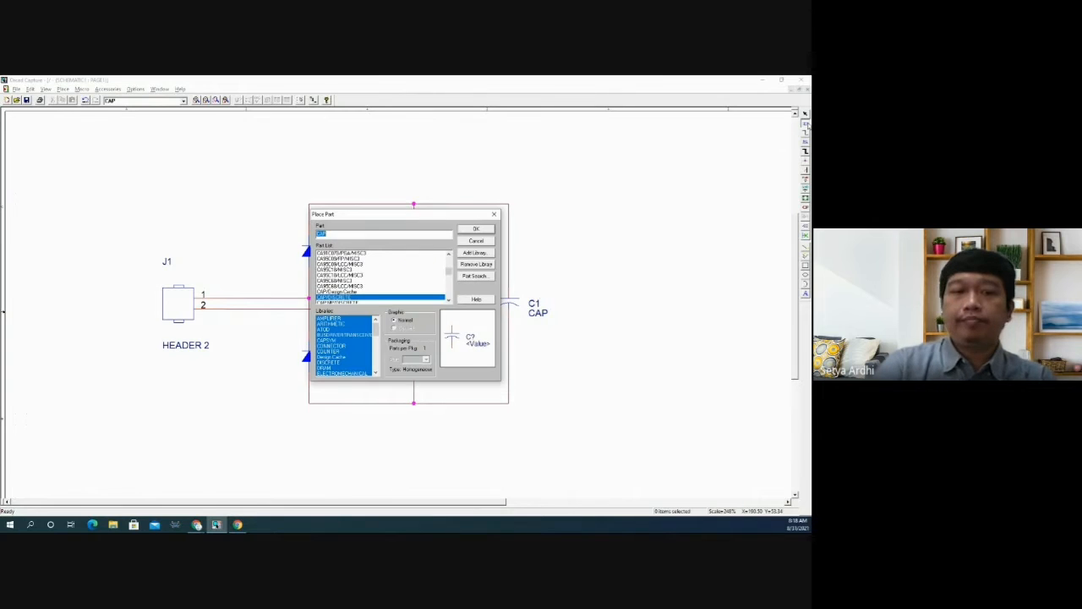
type("res")
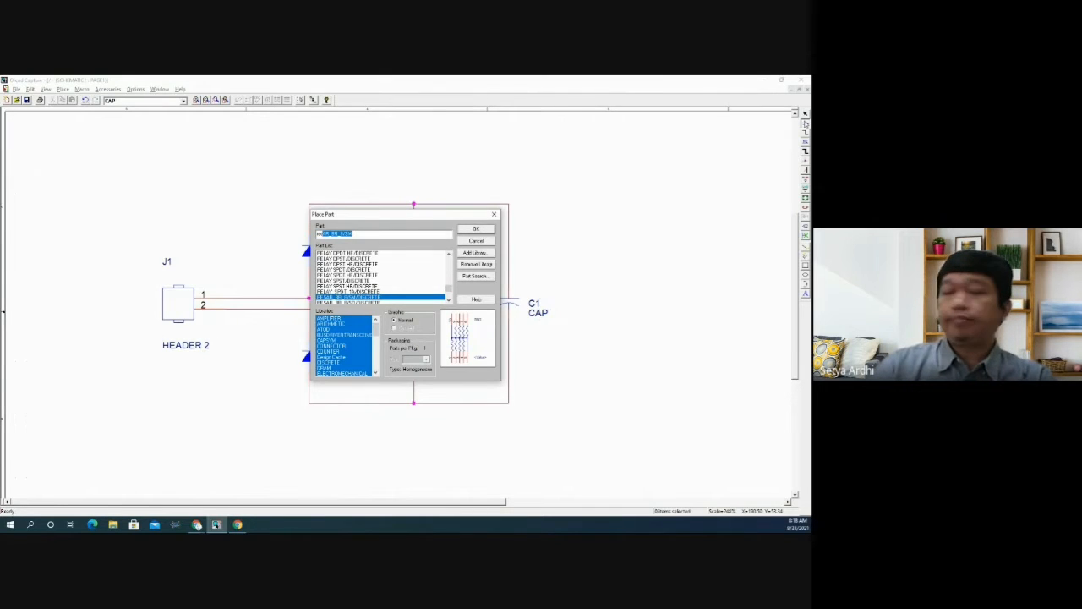
type("istor")
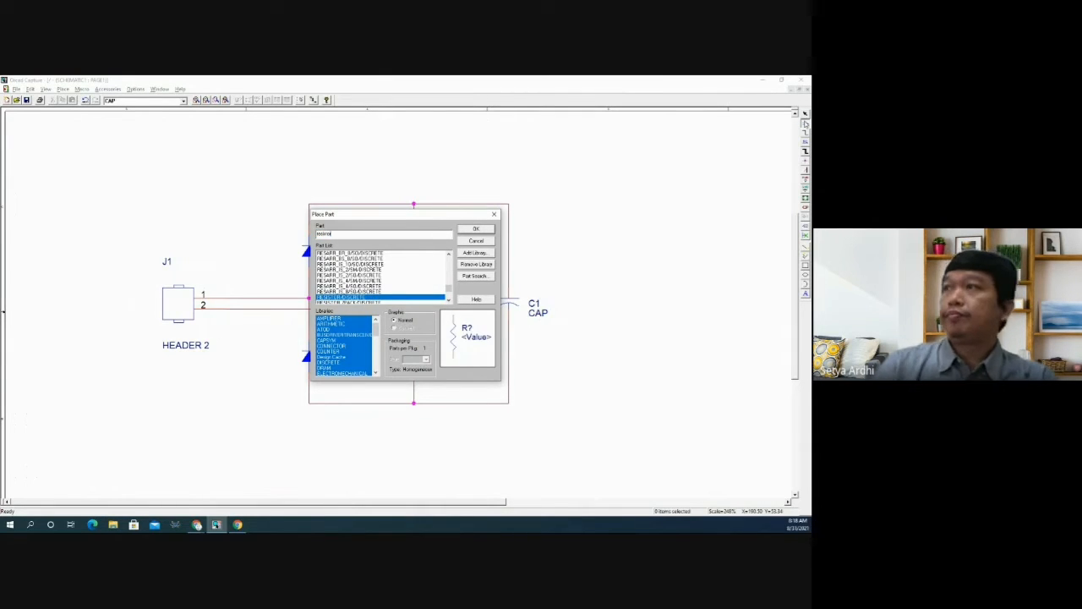
left_click(466, 233)
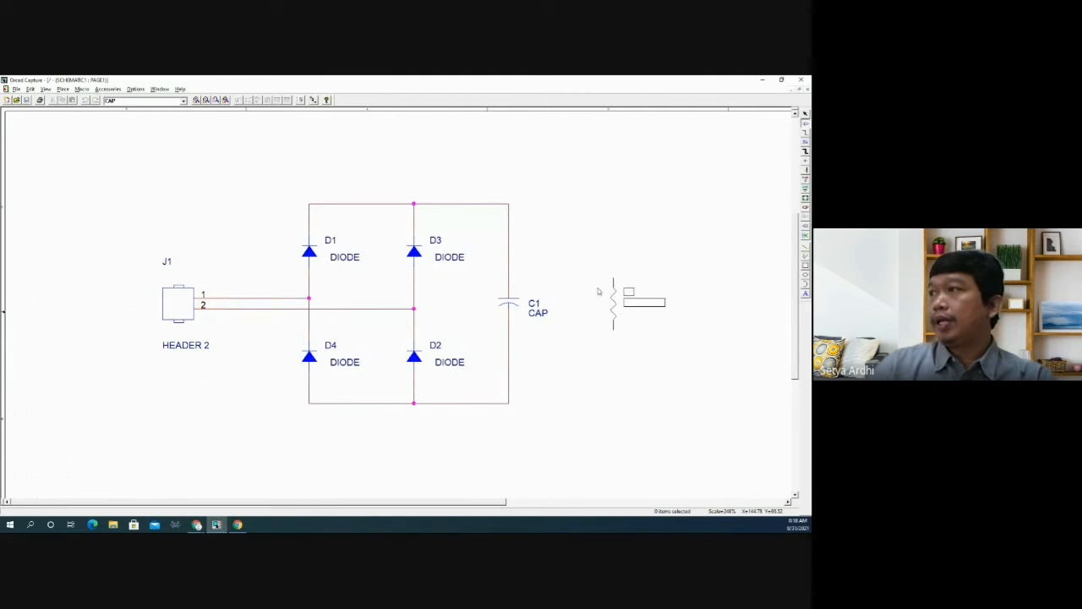
left_click(596, 291)
key("Escape")
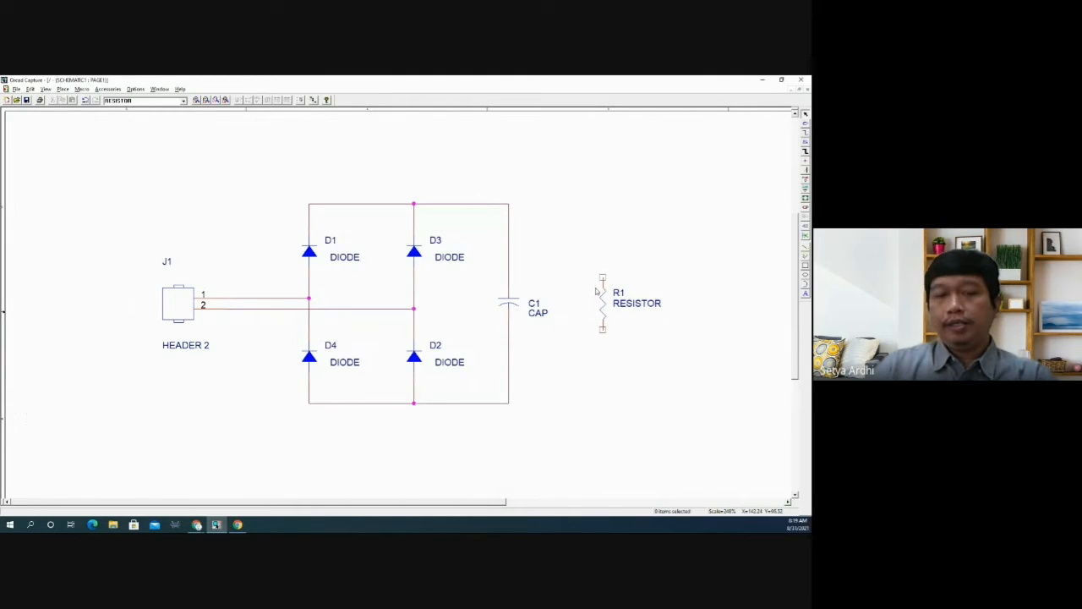
- Wire resistor R1 in parallel with C1, joining its pins to the upper and lower corners of the capacitor's wires
key("w")
left_click(602, 278)
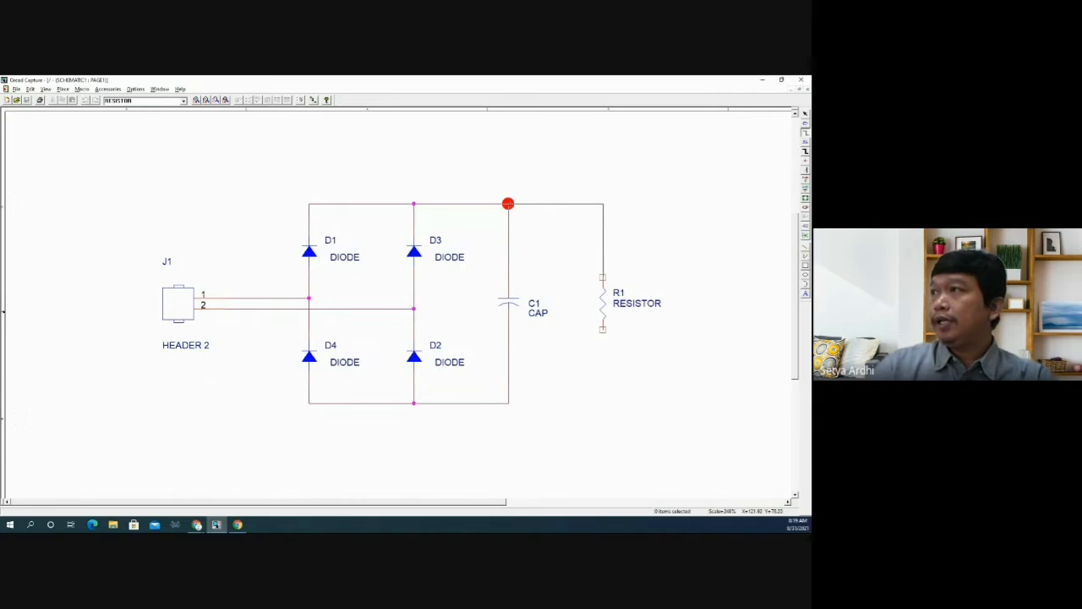
left_click(507, 204)
left_click(603, 328)
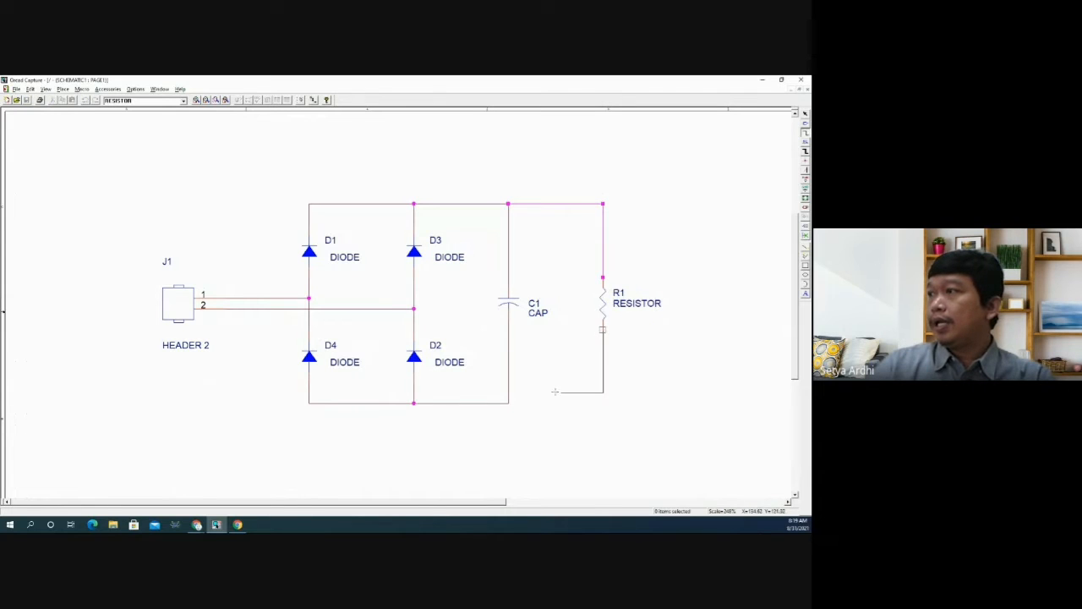
left_click(508, 403)
key("Escape")
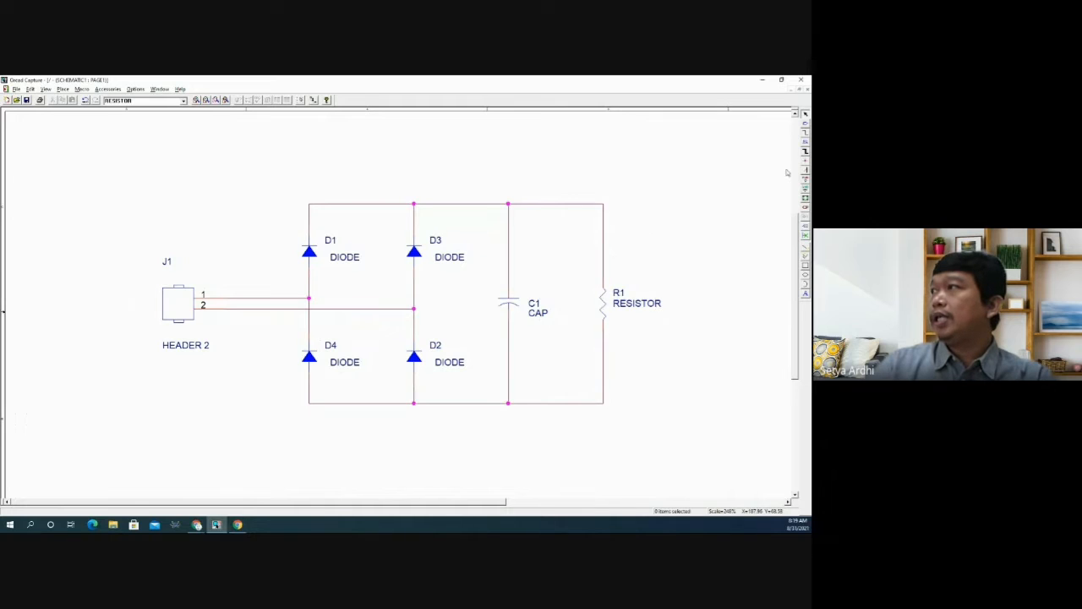
- Place a GND symbol from CAPSYM below C1 and connect it to the circuit's bottom line
left_click(805, 194)
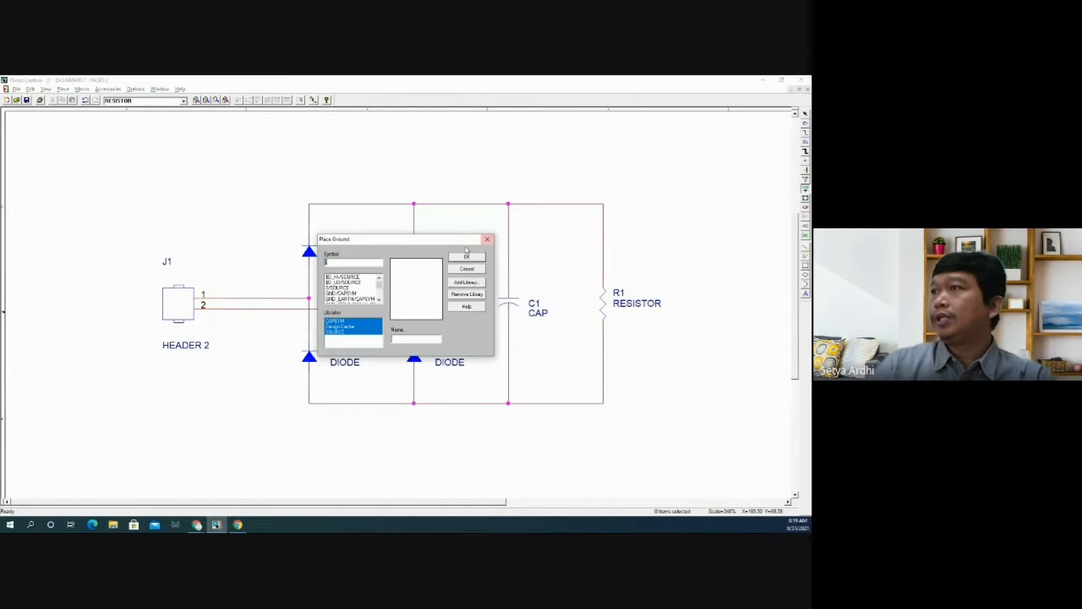
left_click(349, 295)
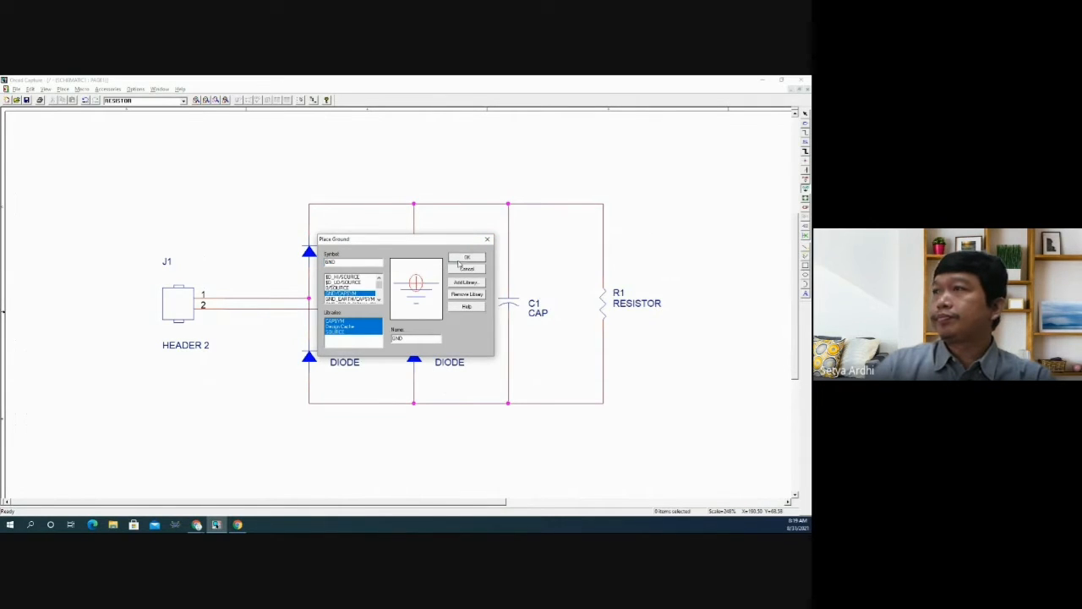
left_click(467, 256)
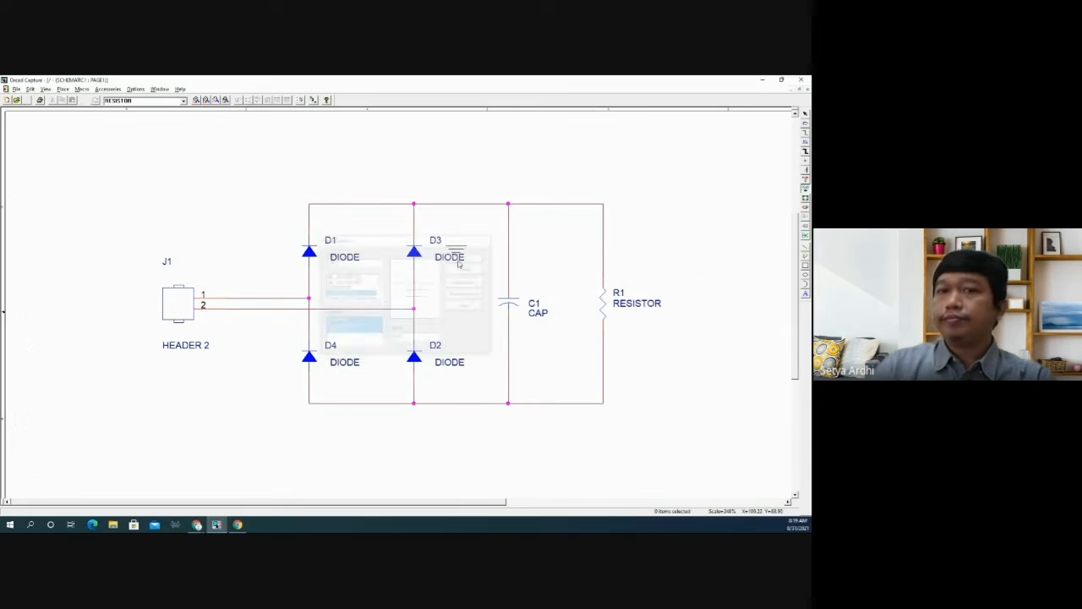
left_click(508, 429)
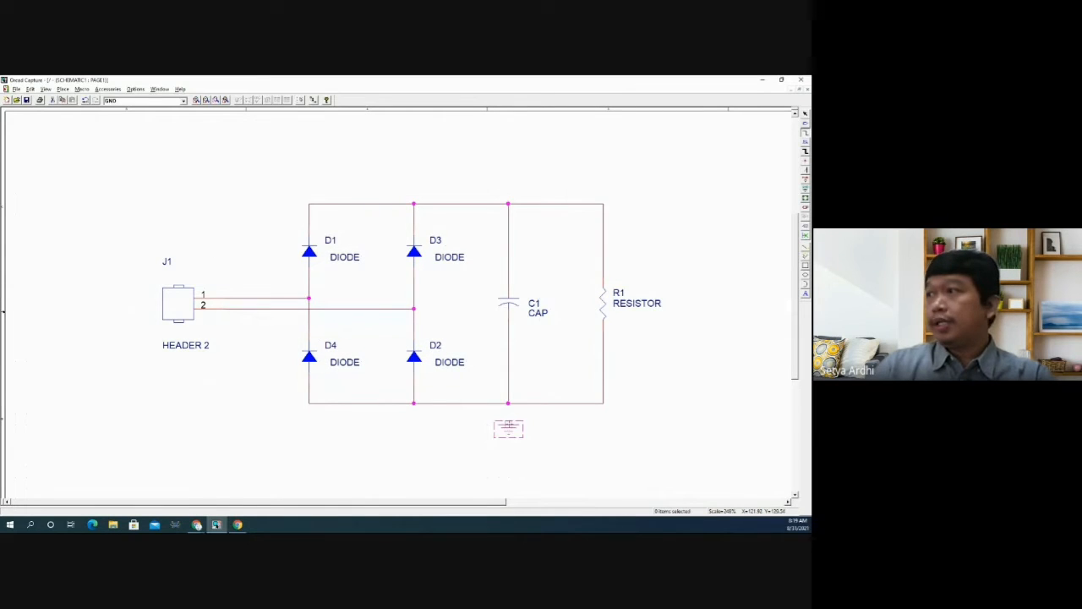
key("Escape")
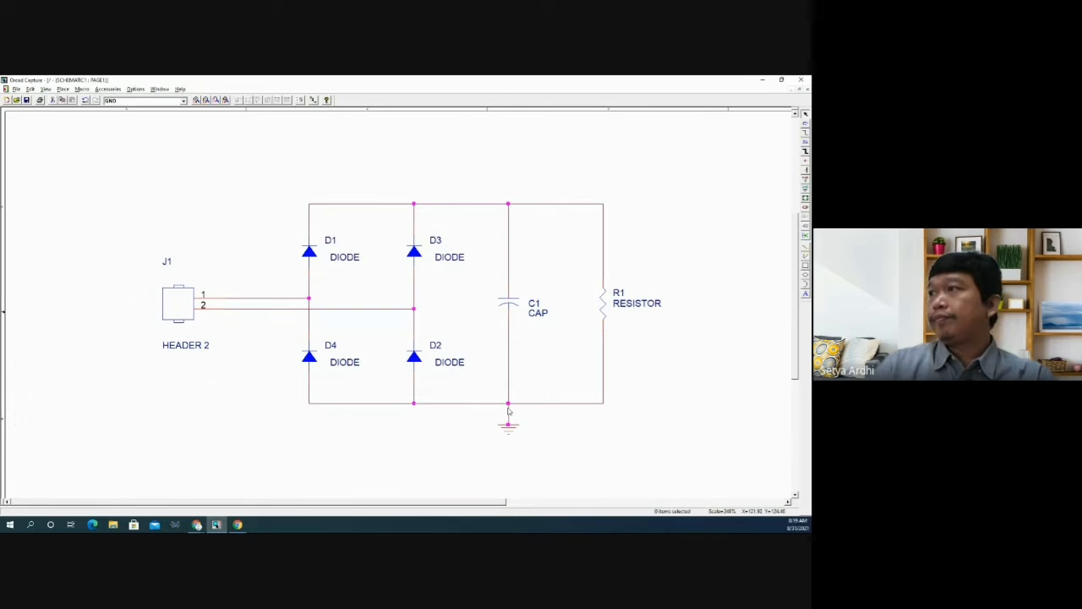
- Move header J1 closer to the diode bridge, keeping its two wires attached
left_click(201, 318)
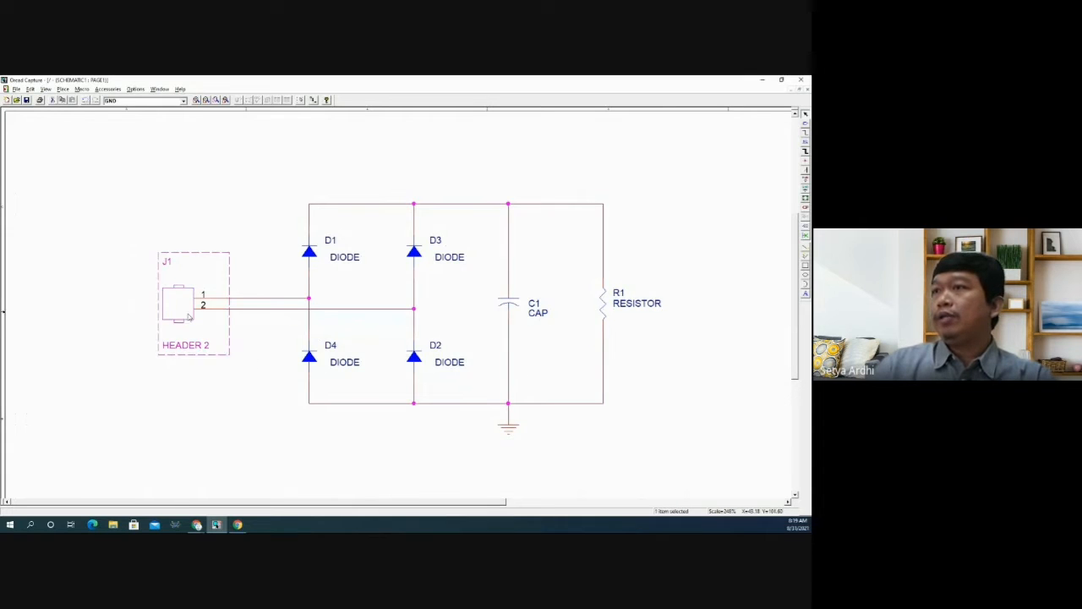
double_click(203, 316)
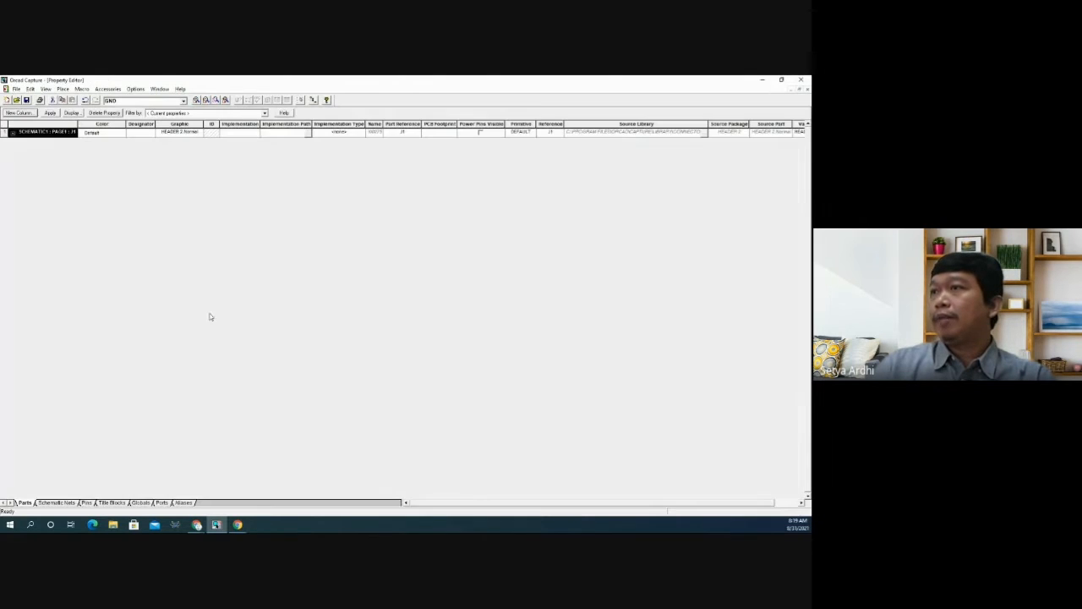
left_click(807, 89)
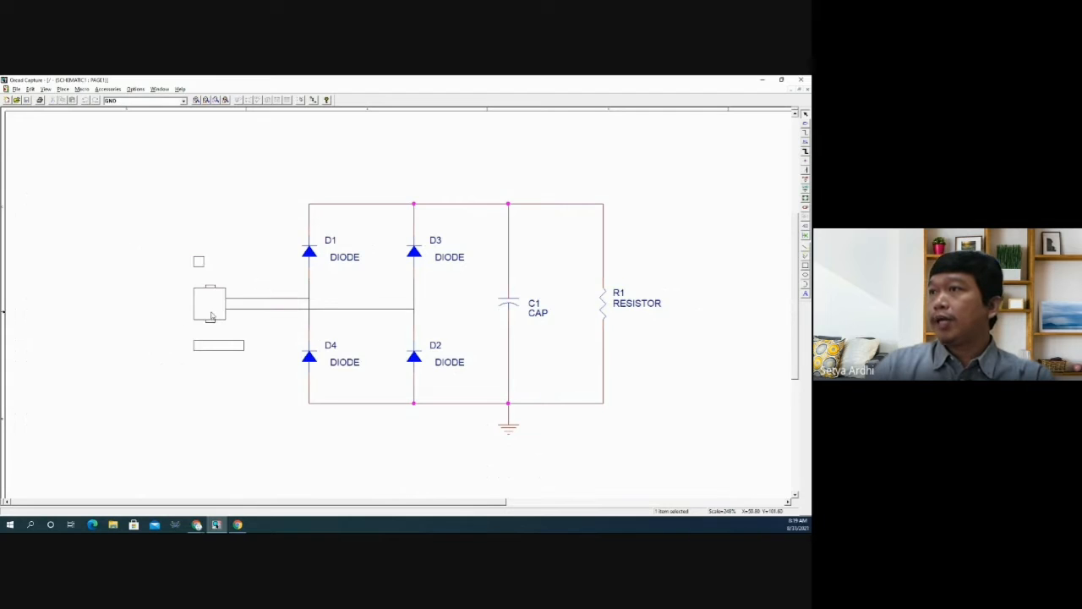
left_click_drag(212, 316, 222, 317)
left_click(216, 380)
- Switch to the browser and examine the source, capacitor and load in the ResearchGate bridge rectifier diagram
key("alt+Tab")
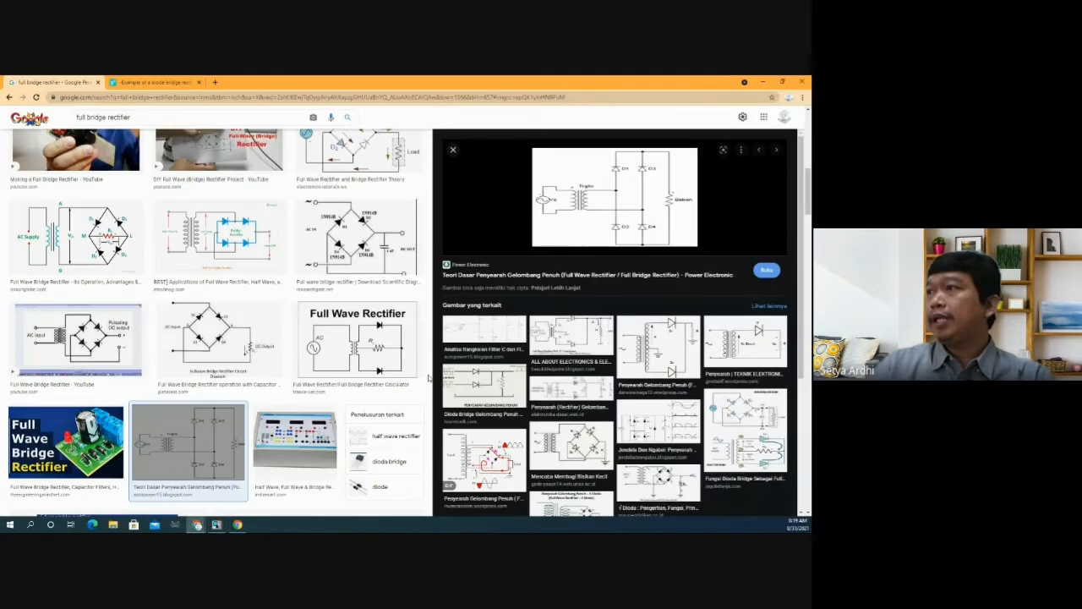
left_click(153, 82)
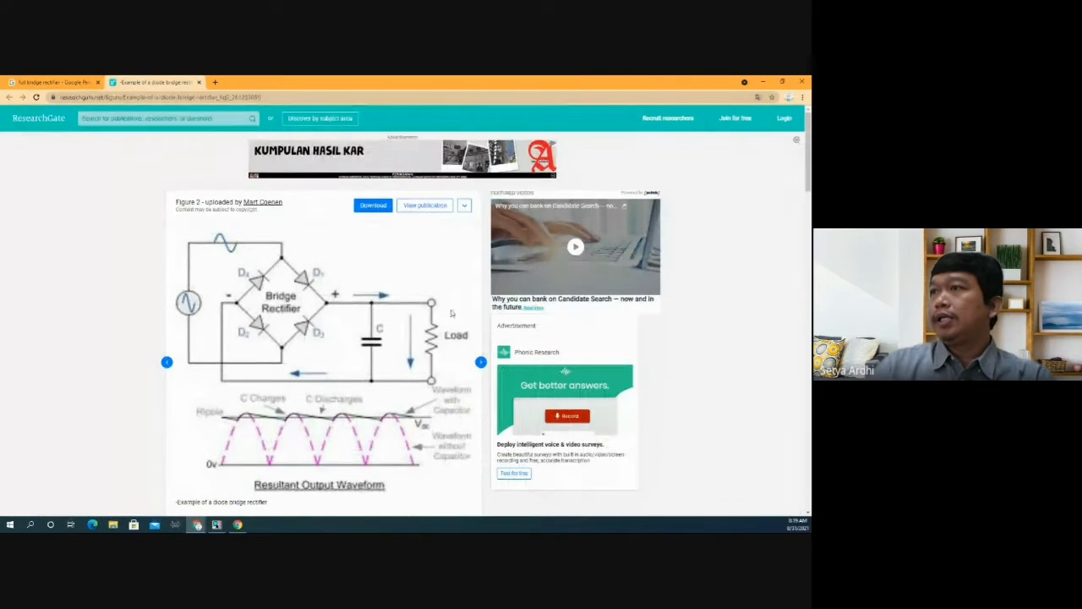
left_click(763, 82)
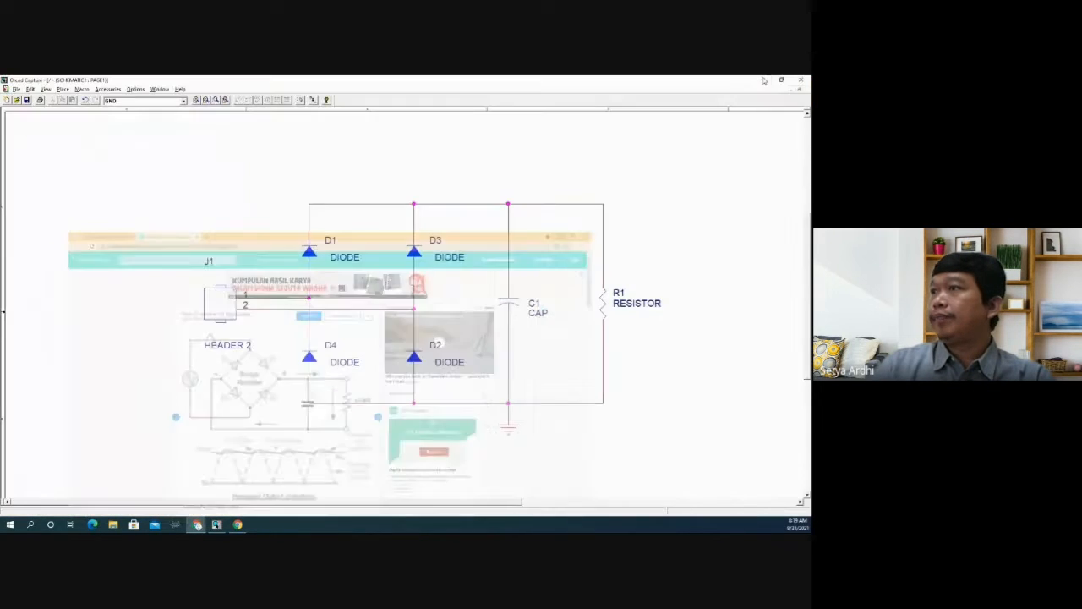
- Back in OrCAD Capture, change the displayed value of header J1 to "Sumber AC"
left_click(245, 345)
double_click(245, 346)
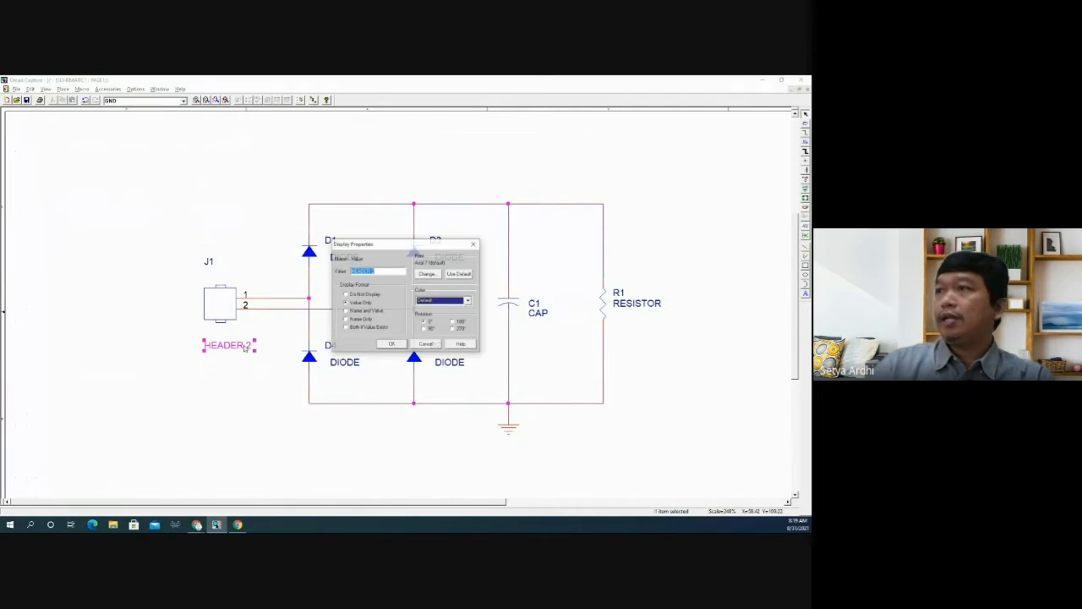
type("Sumbe")
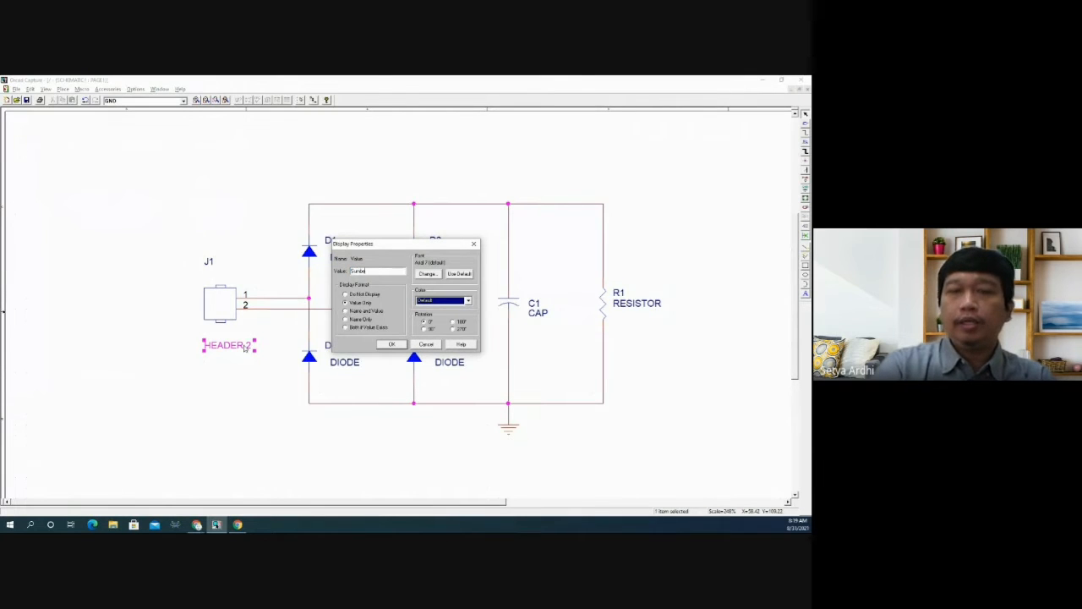
type("r A")
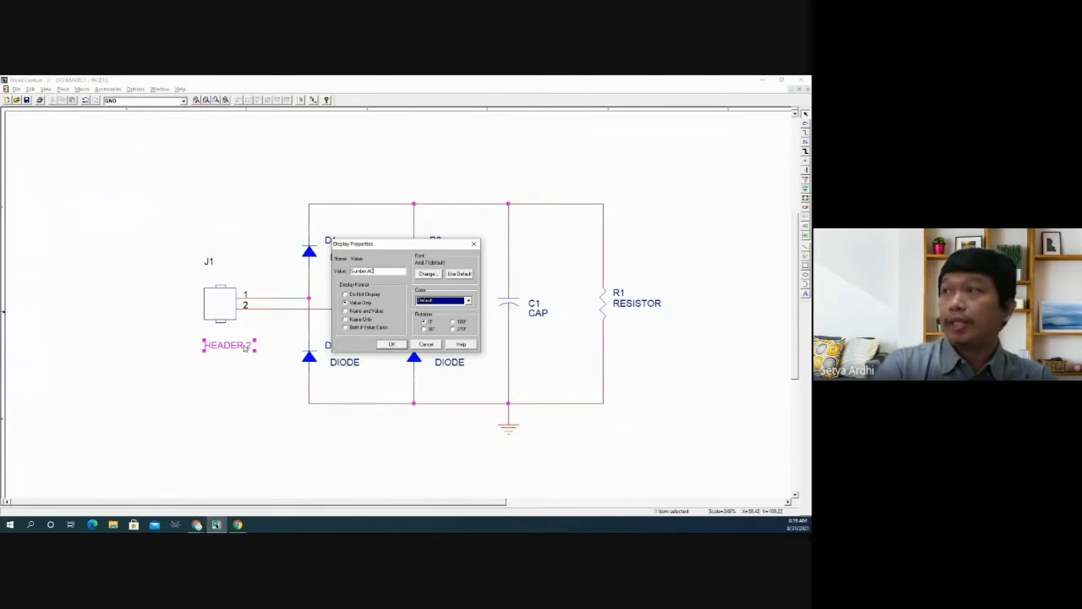
type("C")
key("Return")
- Move the Sumber AC and J1 labels closer to the header symbol
left_click_drag(235, 347, 224, 336)
left_click_drag(213, 264, 212, 274)
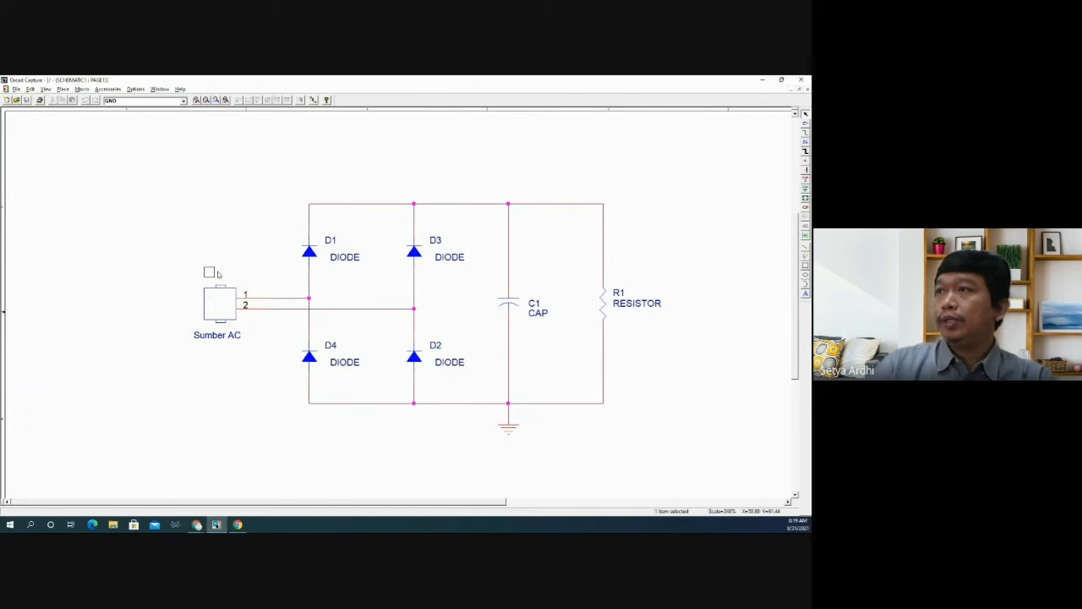
left_click(562, 323)
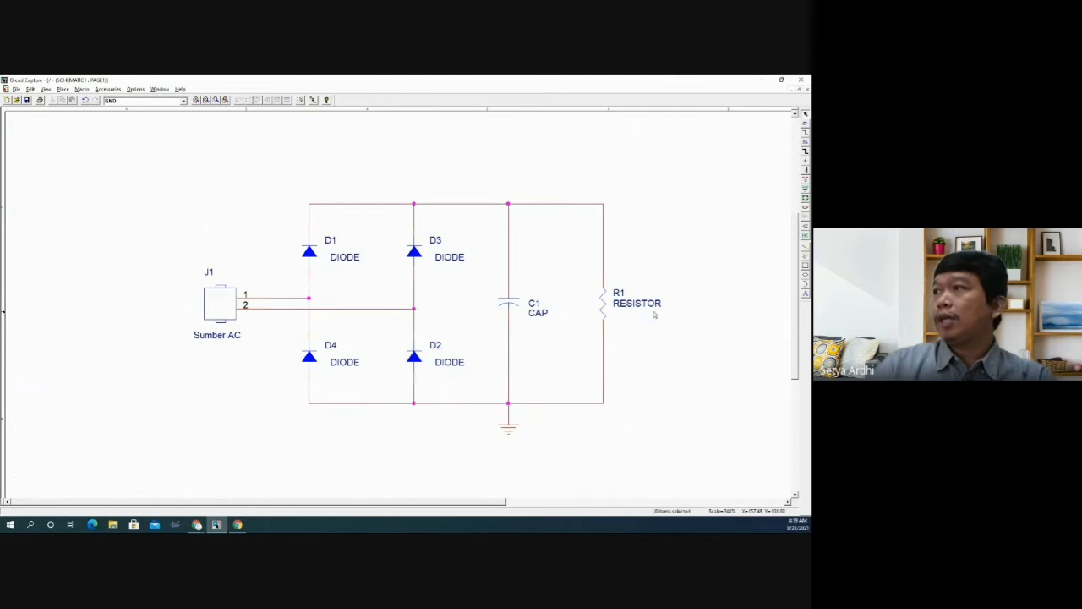
- Set the value of capacitor C1 to "1000 uF/25V" and the value of resistor R1 to "100"
double_click(538, 315)
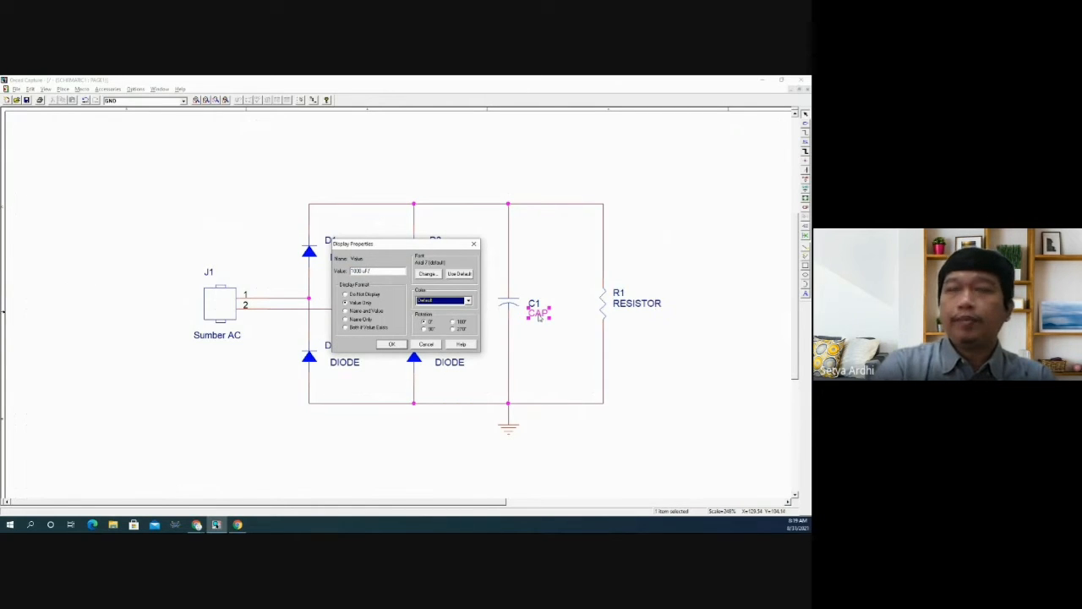
key("Return")
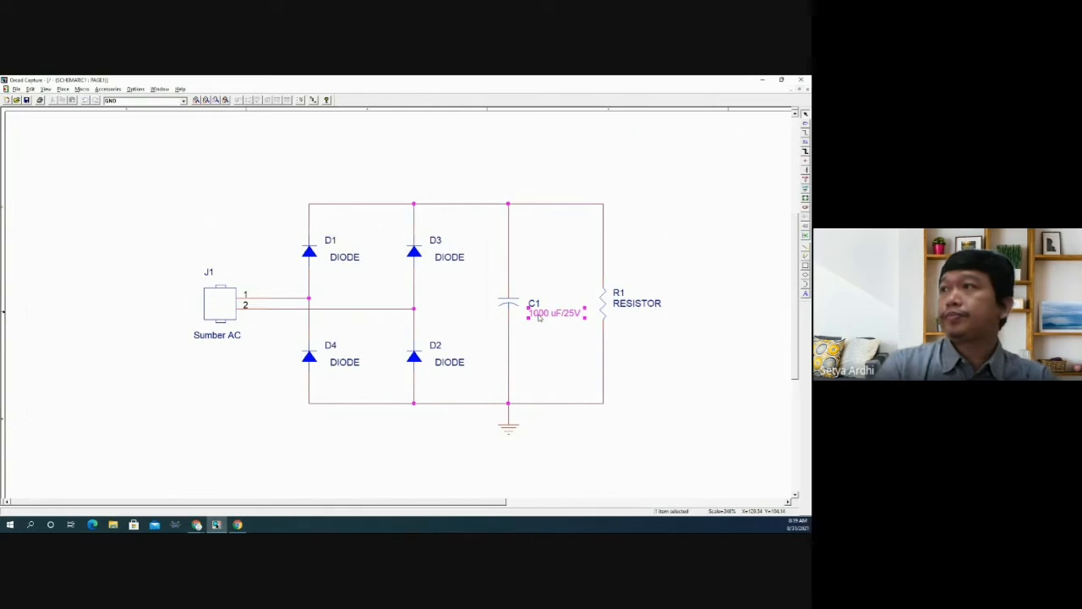
double_click(640, 304)
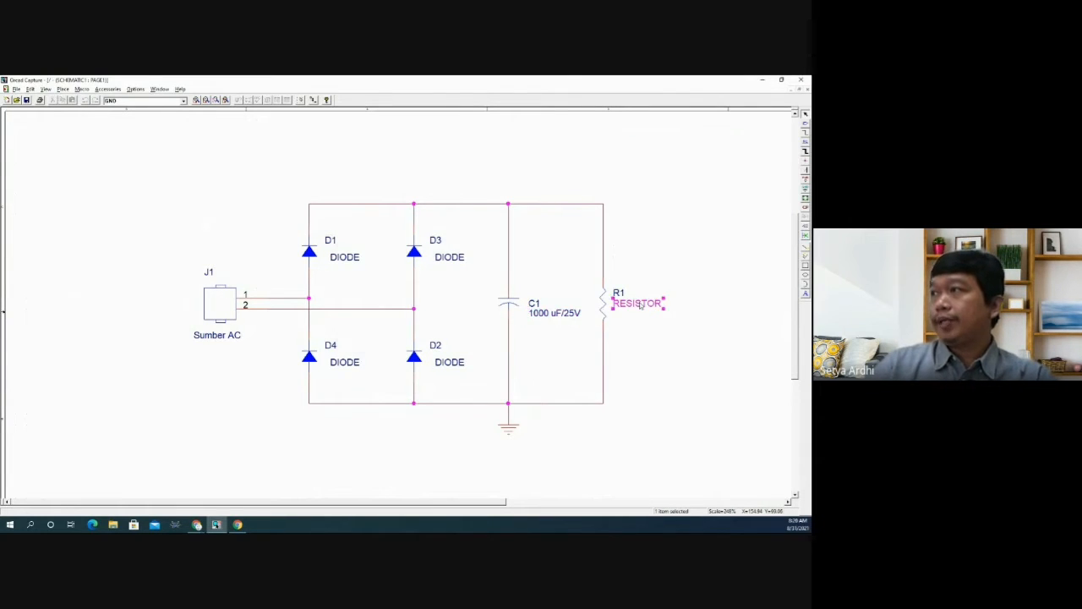
type("100")
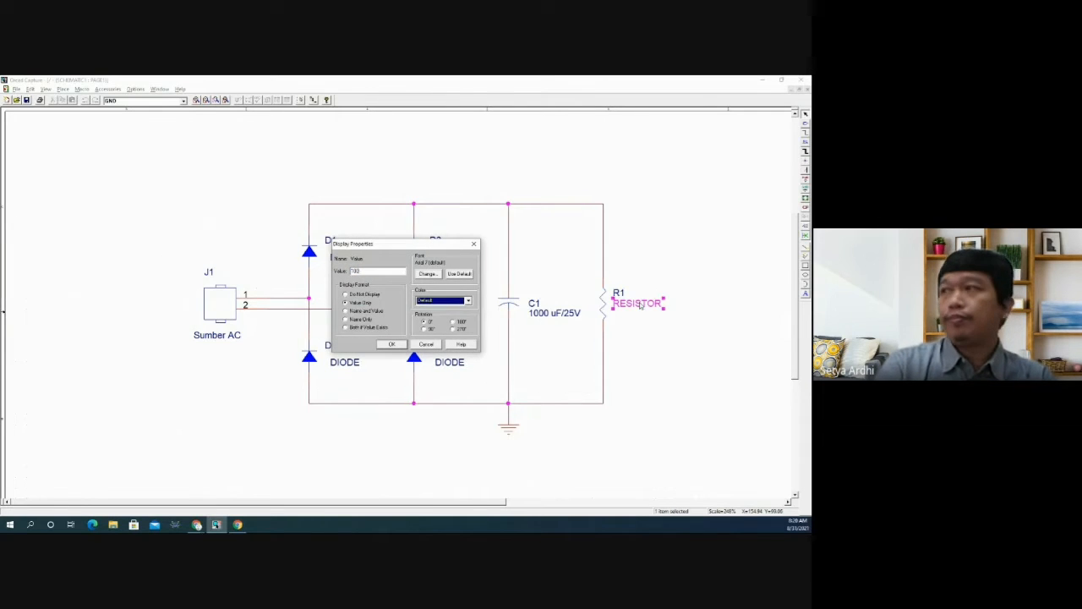
key("Return")
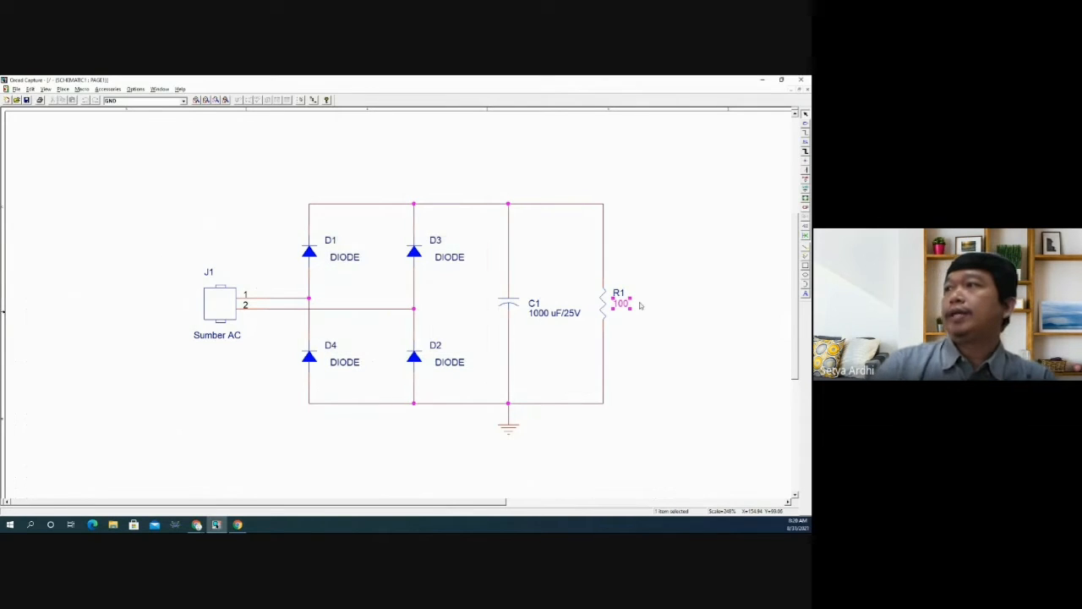
left_click(661, 338)
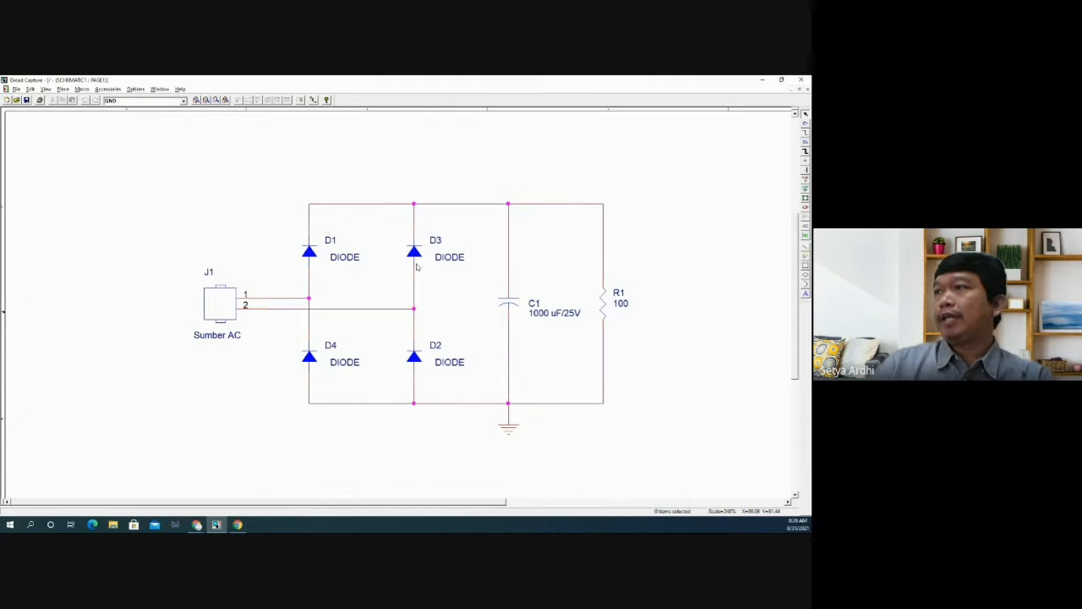
- Switch to the browser, examine the transformer-fed full bridge rectifier diagram in the Google image results, and return to OrCAD Capture
key("alt+Tab")
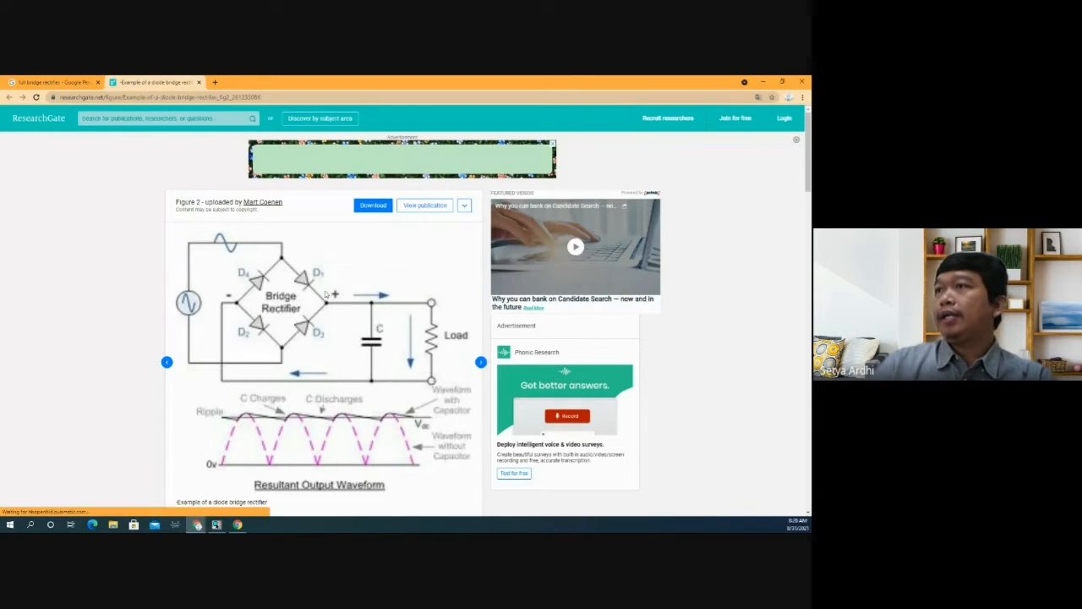
left_click(55, 82)
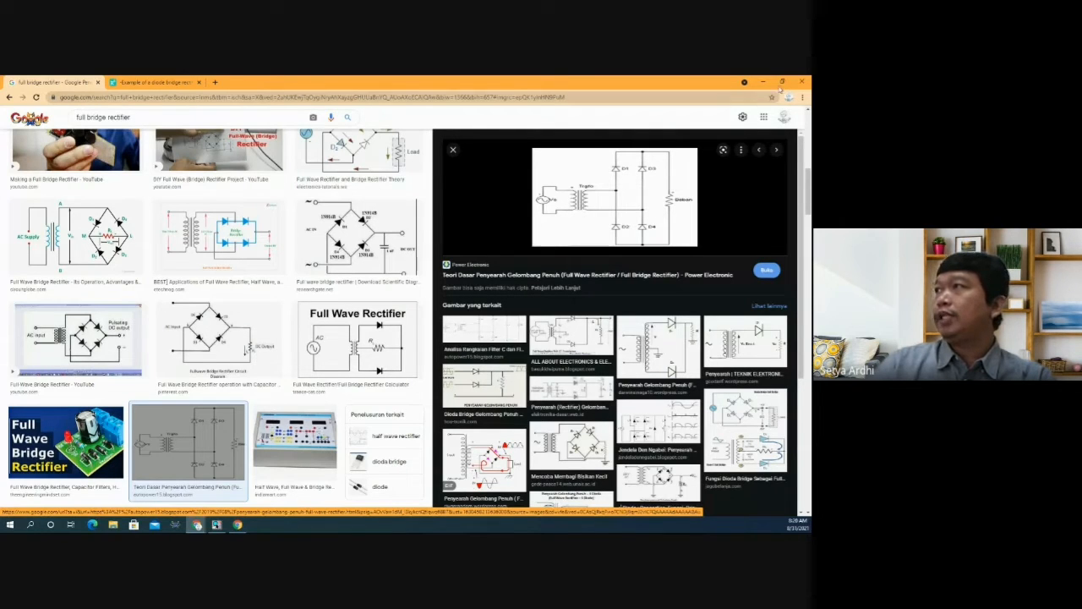
left_click(762, 82)
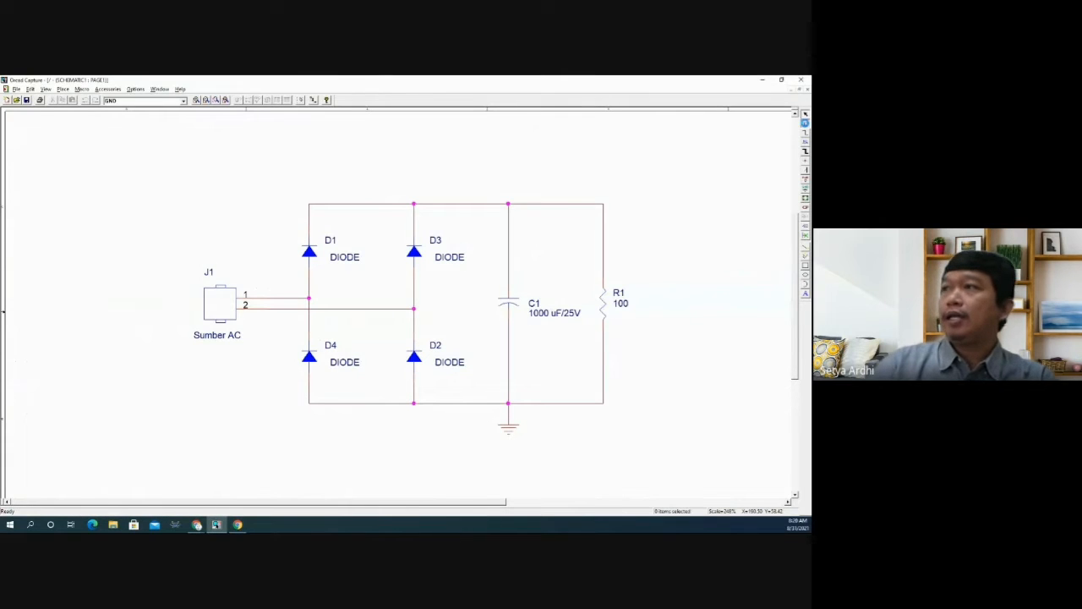
- Place one TRANSFORMER part in the empty area above and to the left of header J1
left_click(806, 124)
type("tra")
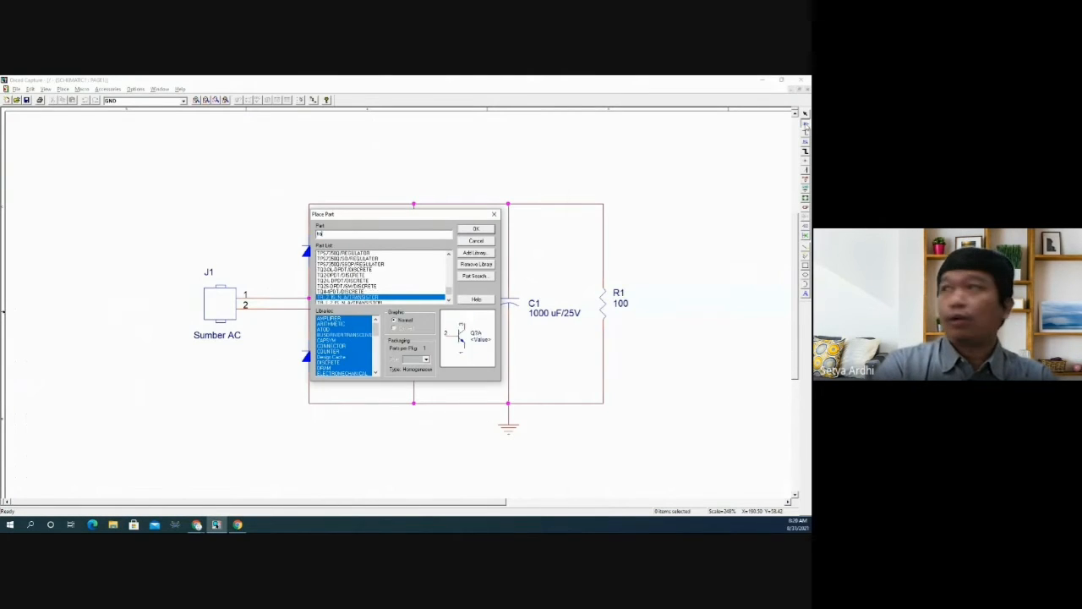
type("nsFORMER")
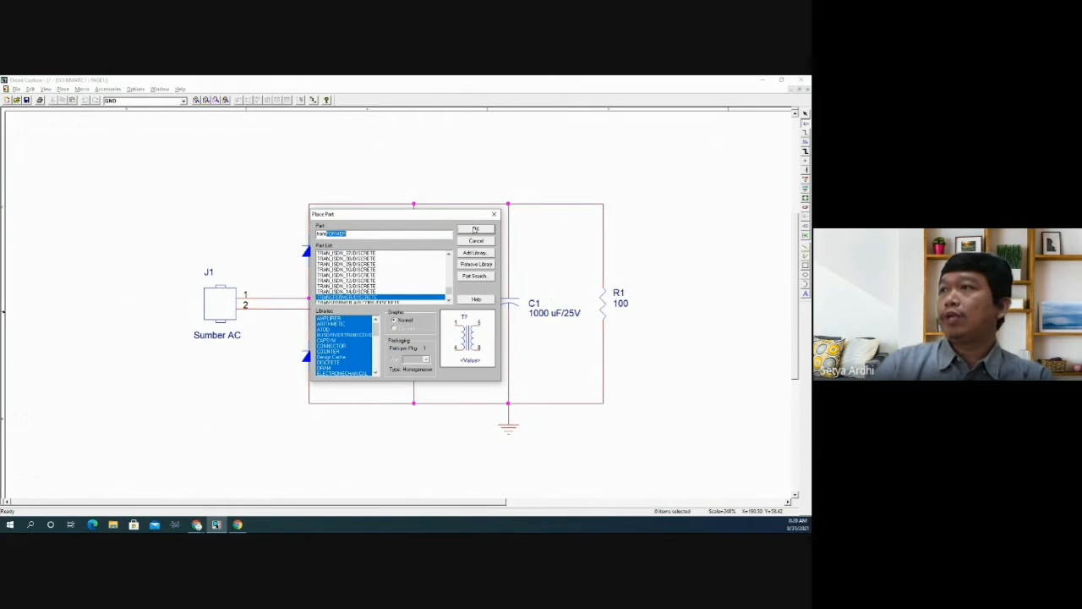
left_click(476, 229)
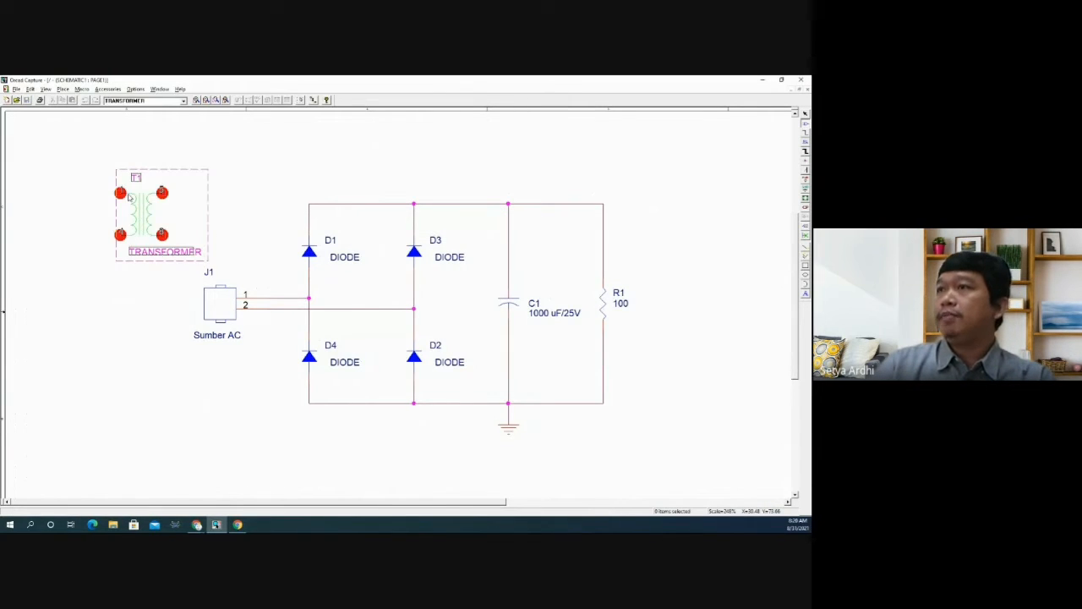
left_click(129, 197)
key("Escape")
- Remove header J1 from the bridge's input wires and paste it in the empty area above and to the right of resistor R1
left_click(224, 311)
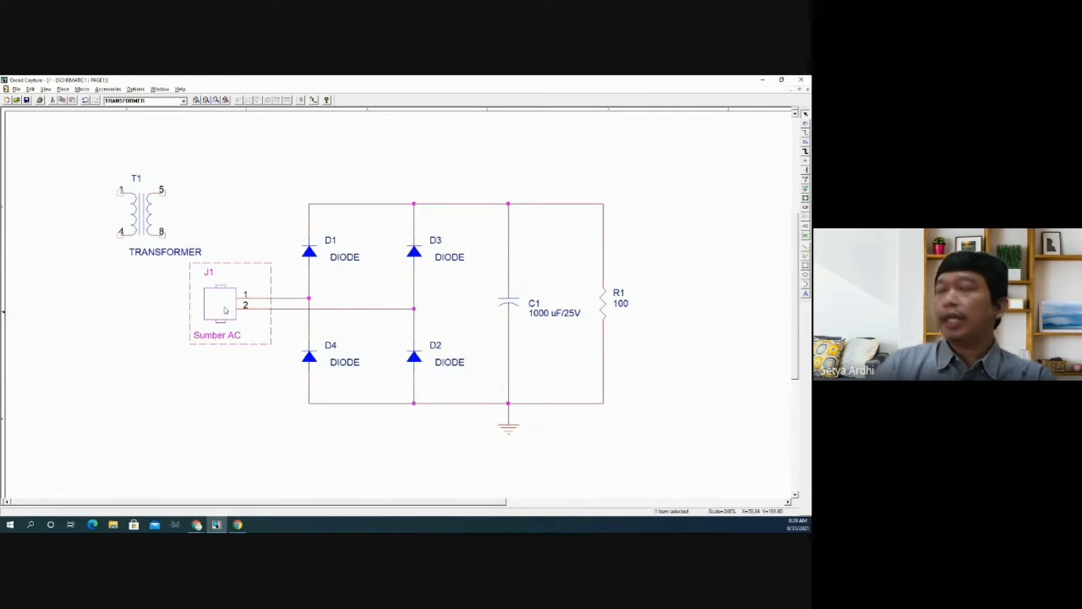
key("Delete")
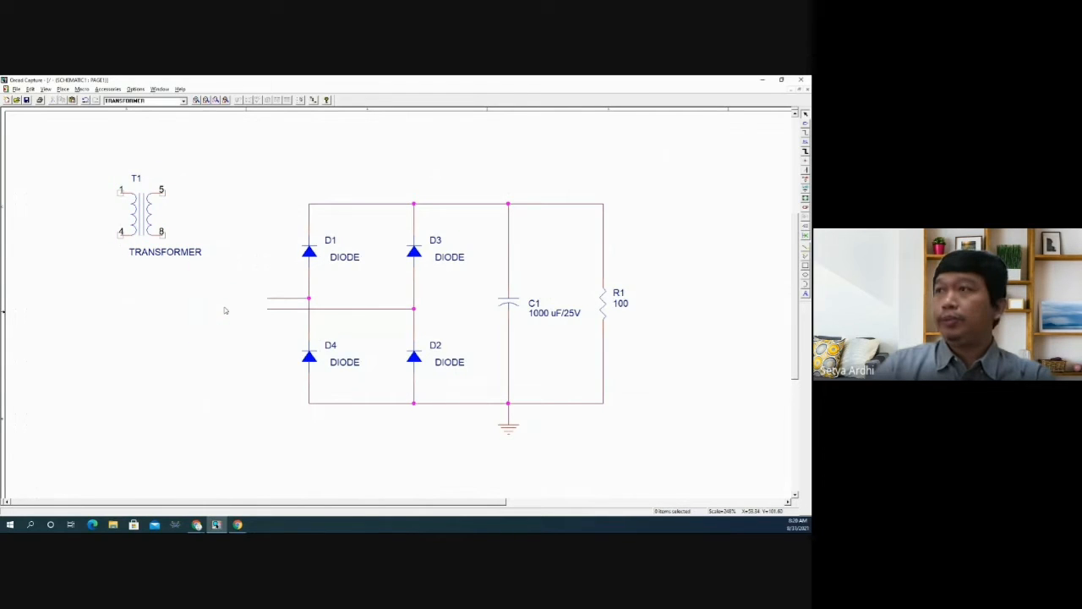
key("ctrl+v")
left_click(656, 164)
left_click(656, 164)
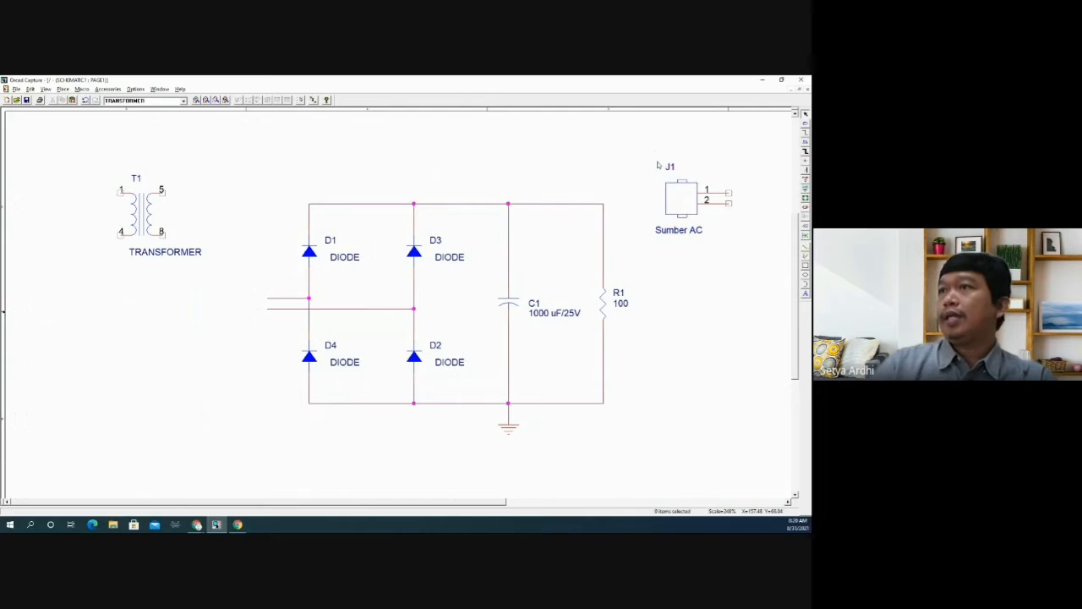
- Move transformer T1 in front of the bridge's two open input wires and recheck the reference diagram in the browser
left_click_drag(142, 226, 195, 323)
left_click(219, 247)
key("alt+Tab")
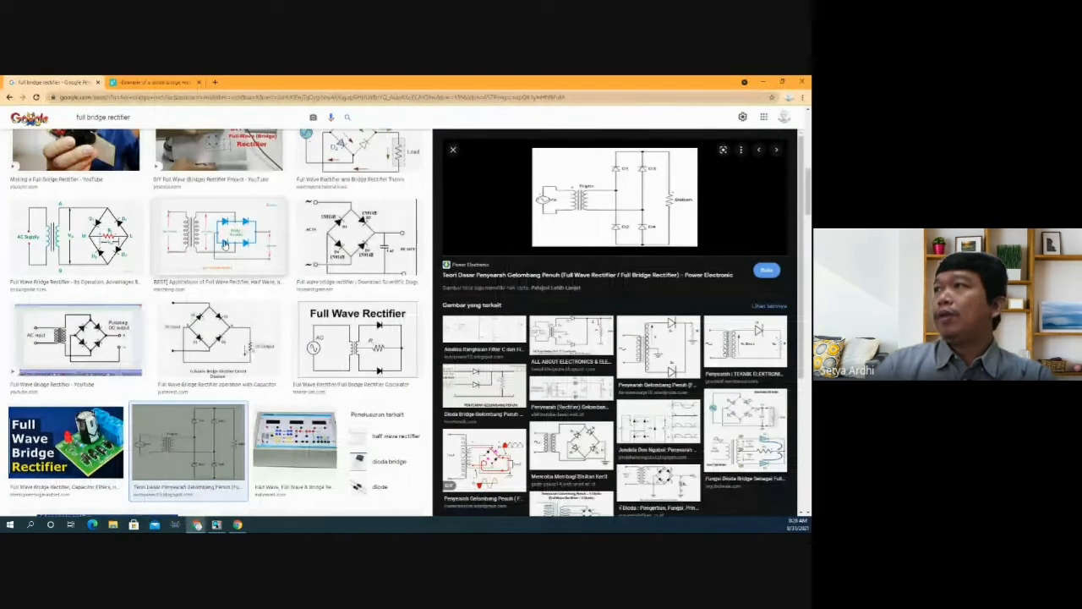
key("alt+Tab")
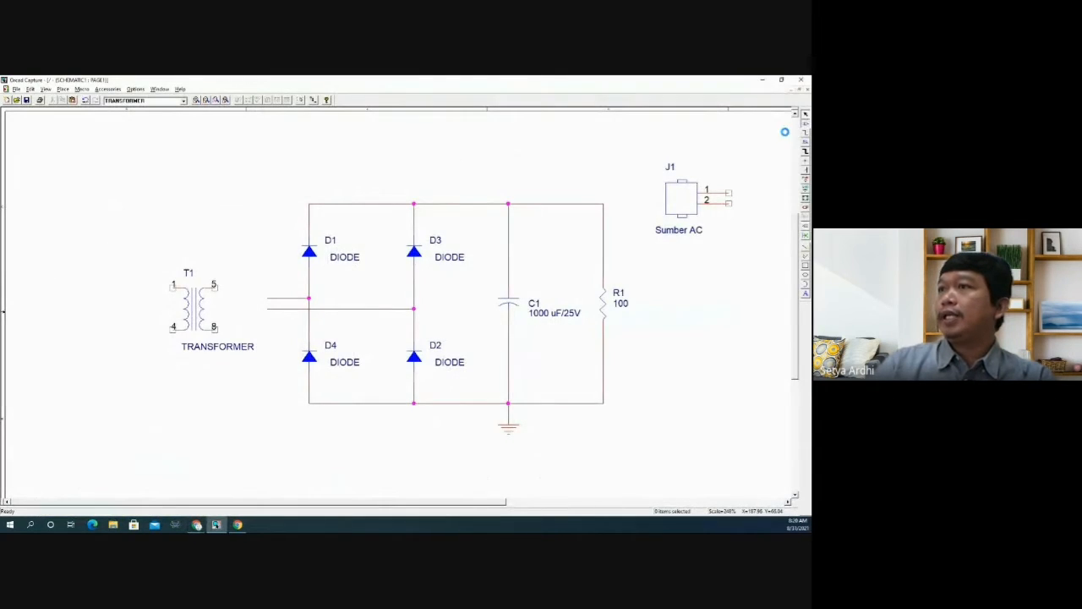
- Search all part libraries for an AC voltage source using the terms "vol", "sine" and "ac"
type("pua")
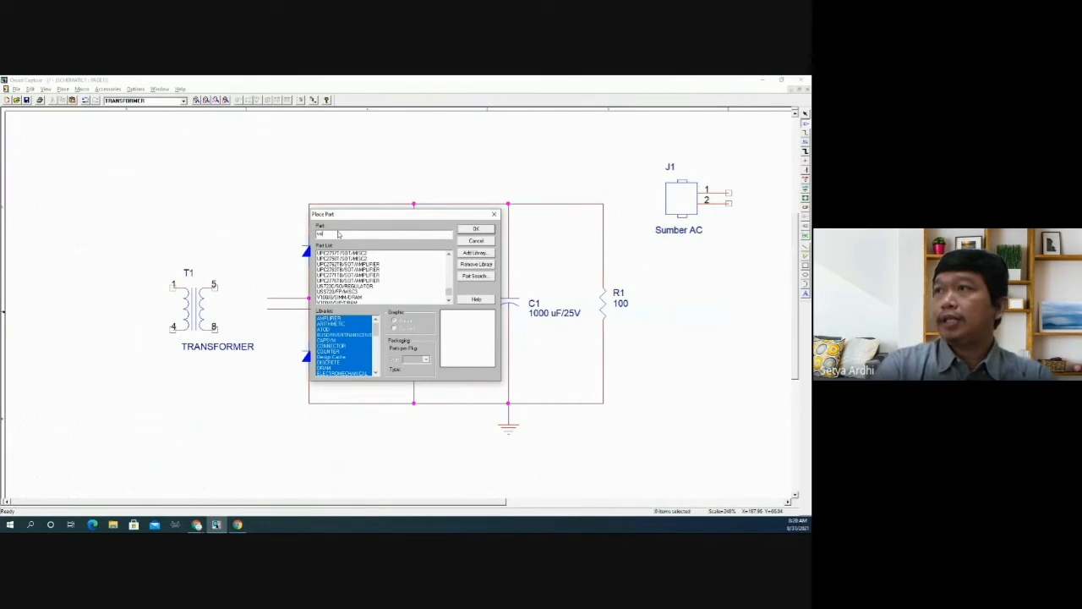
type("sine")
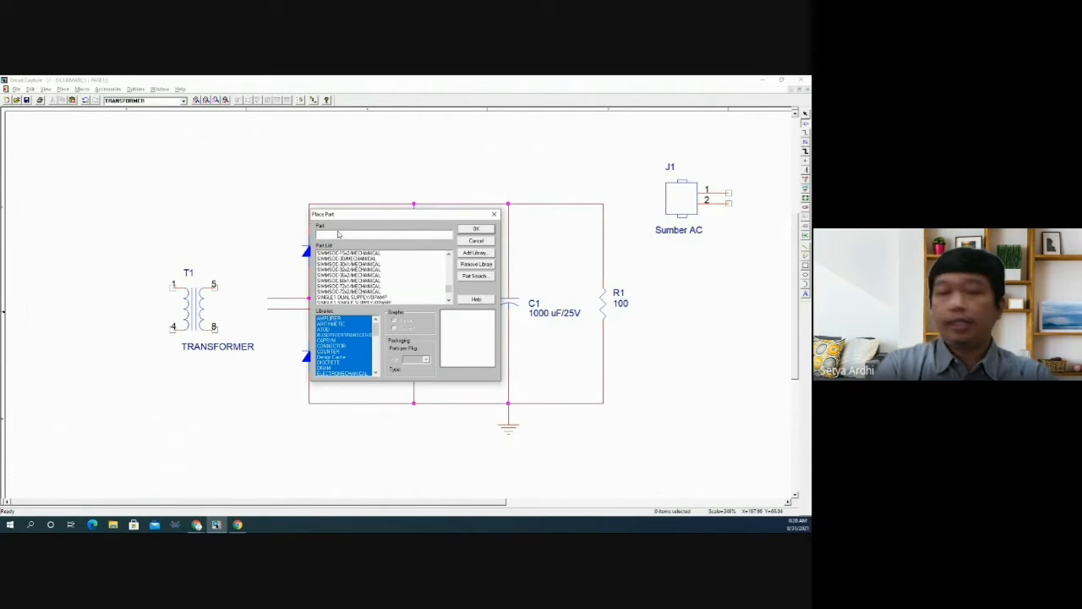
type("ac")
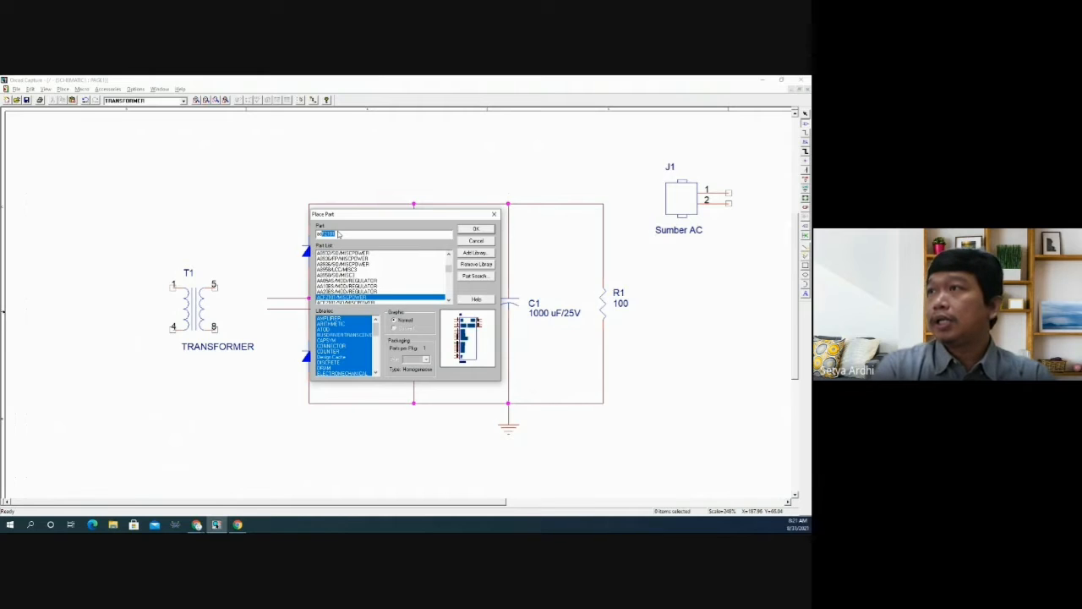
key("BackSpace")
key("BackSpace")
key("BackSpace")
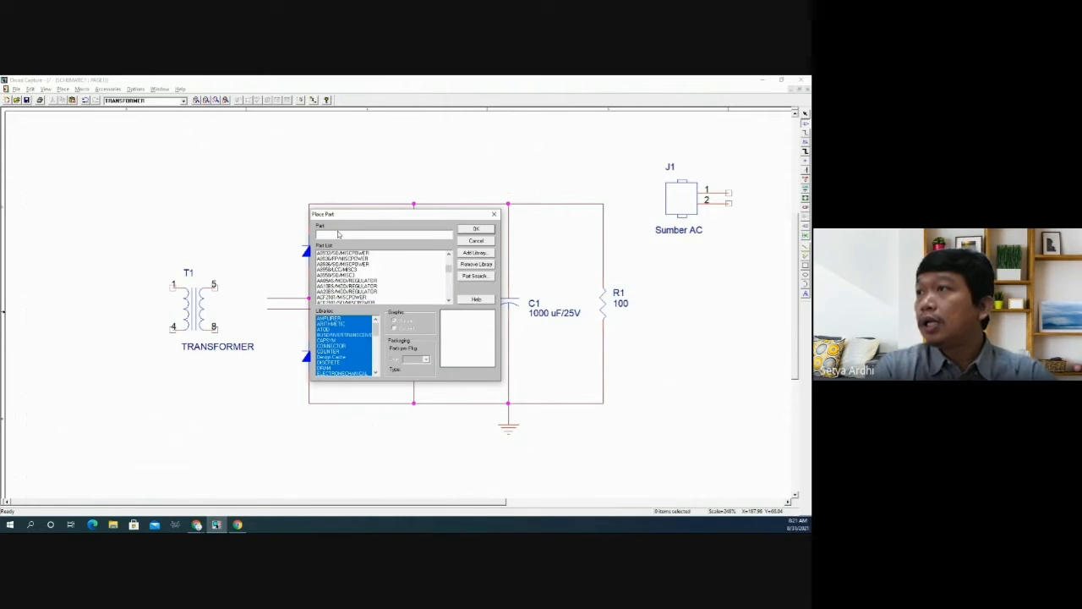
type("vol")
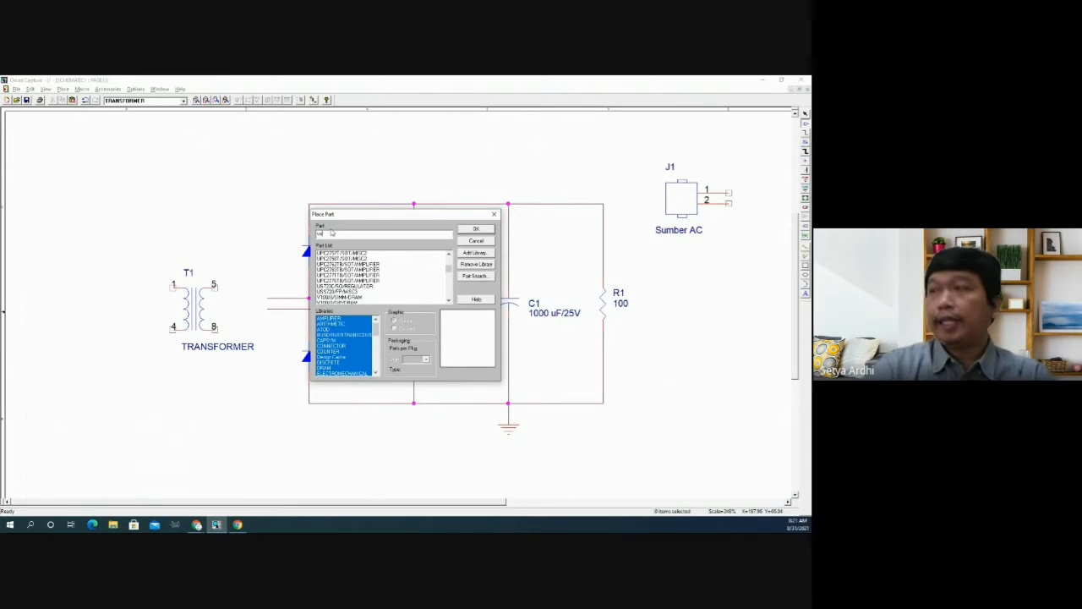
key("BackSpace")
key("BackSpace")
key("BackSpace")
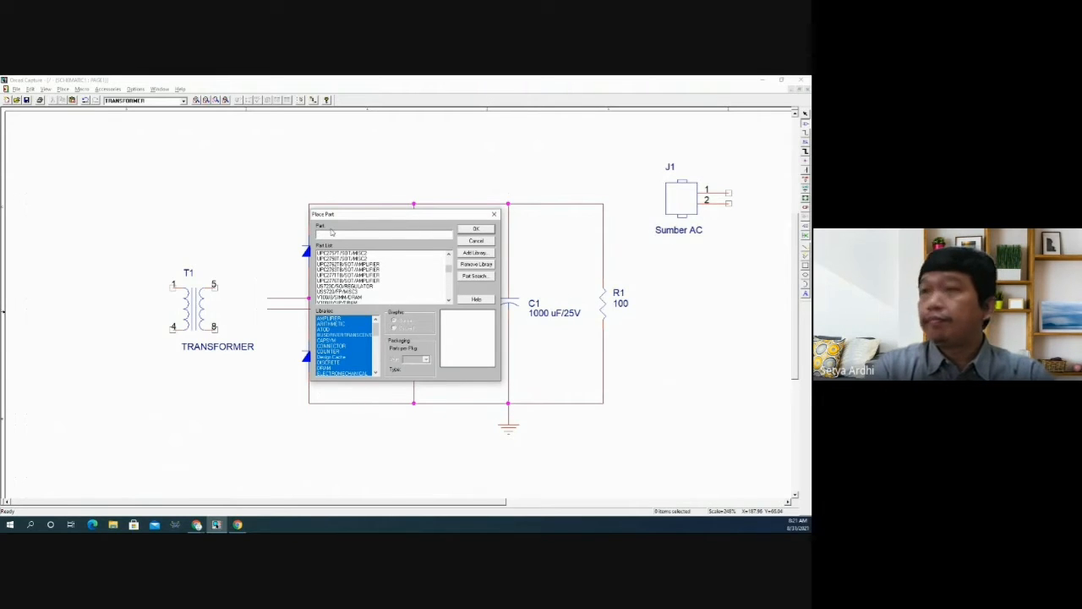
type("ac")
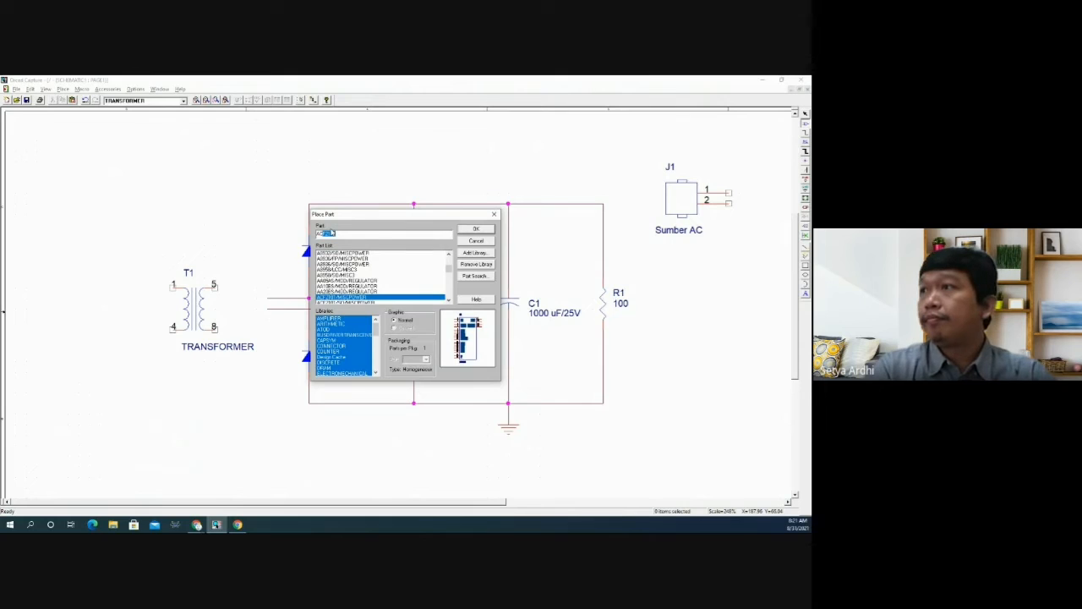
key("BackSpace")
key("BackSpace")
key("BackSpace")
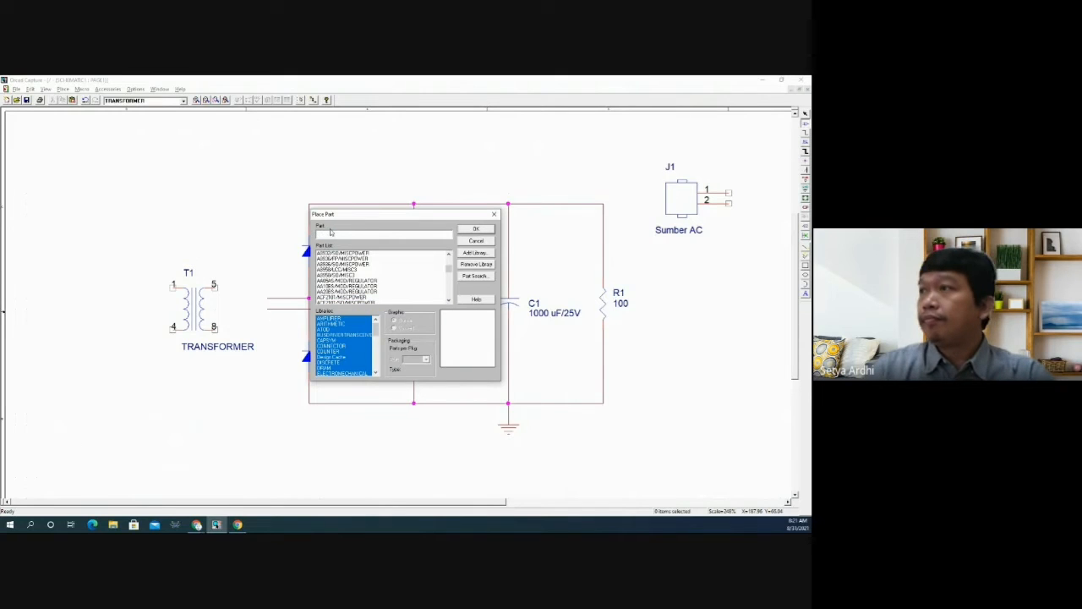
- Check the CAPSYM library and look through the DISCRETE library's parts for an AC source symbol
left_click_drag(449, 271, 449, 257)
left_click(337, 362)
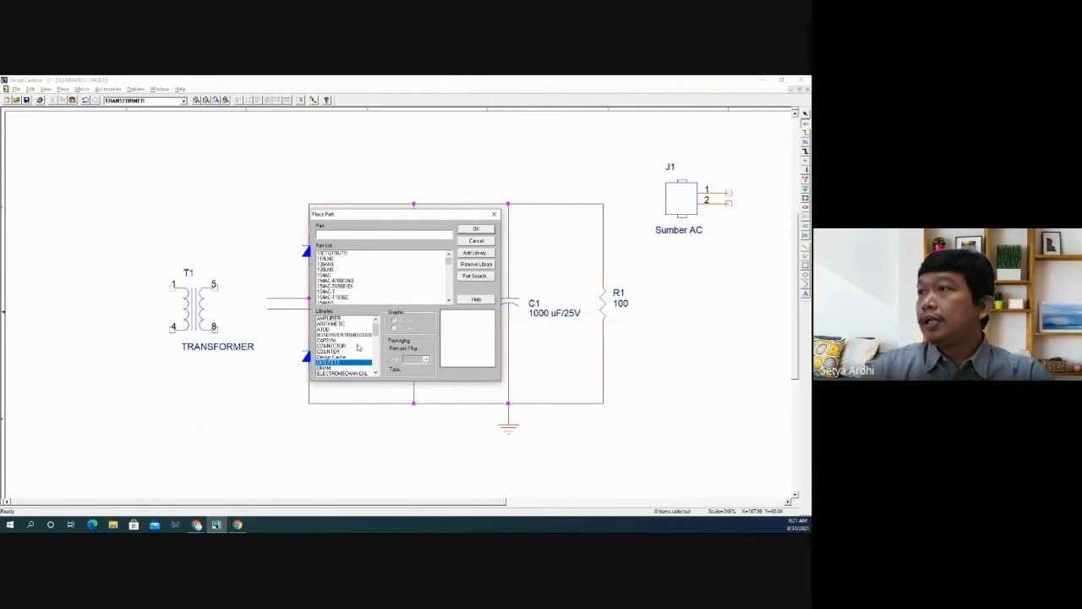
left_click(333, 341)
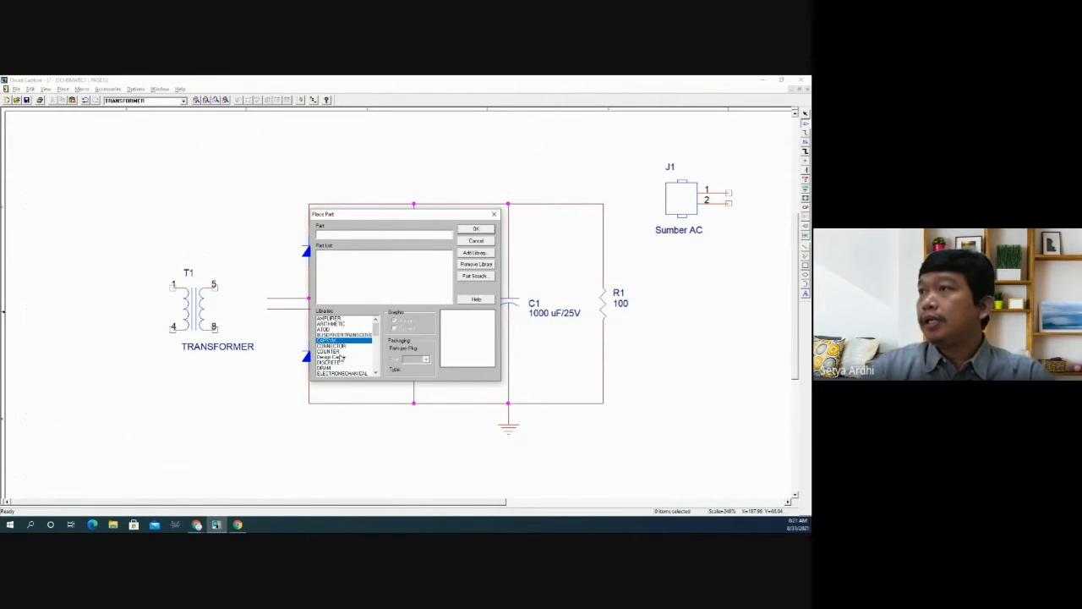
left_click(336, 363)
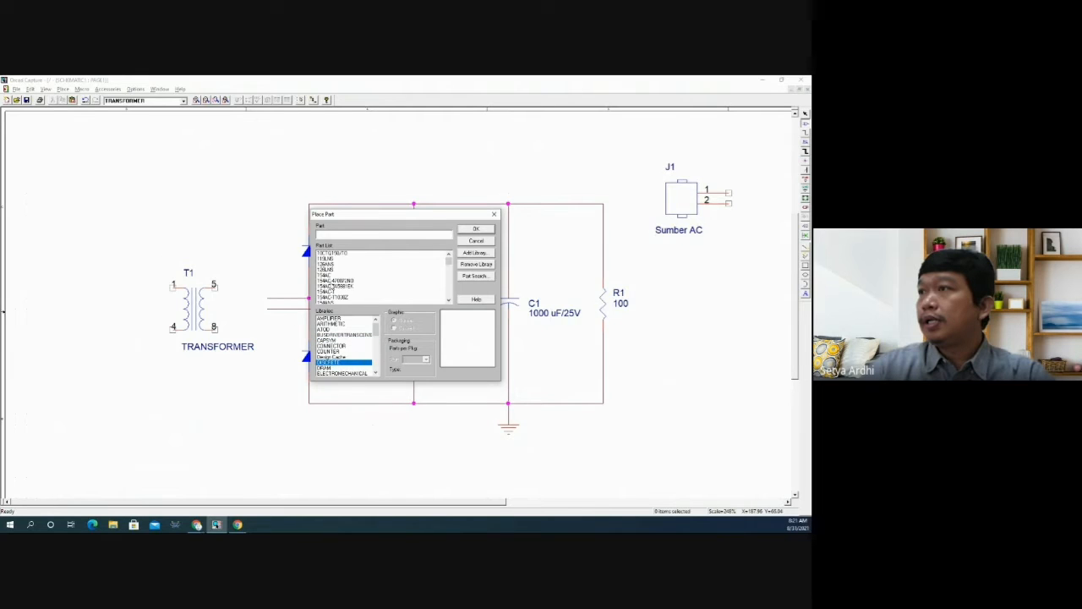
left_click(330, 285)
key("Down")
key("Down")
key("Down")
key("Down")
key("Down")
key("Down")
key("Down")
key("Down")
key("Down")
key("Down")
key("Down")
key("Down")
key("Down")
key("Down")
key("Down")
key("Down")
key("Down")
key("Down")
key("Down")
key("Down")
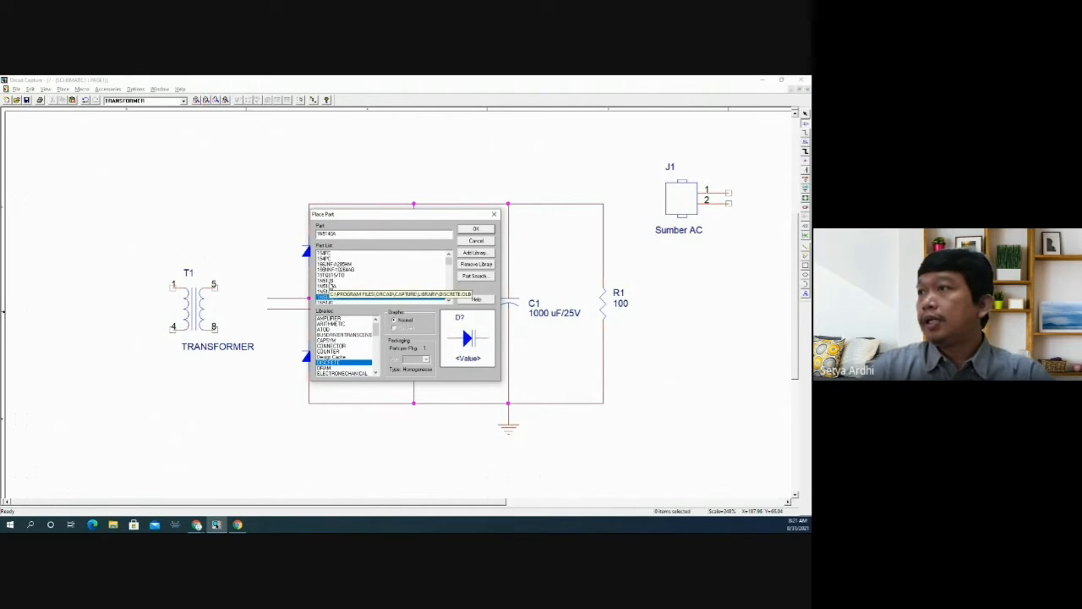
key("Down")
key("Down")
key("Down")
key("Down")
key("Down")
key("Down")
key("Down")
key("Down")
key("Down")
key("Down")
key("Down")
key("Down")
key("Down")
key("Down")
key("Down")
key("Down")
key("Down")
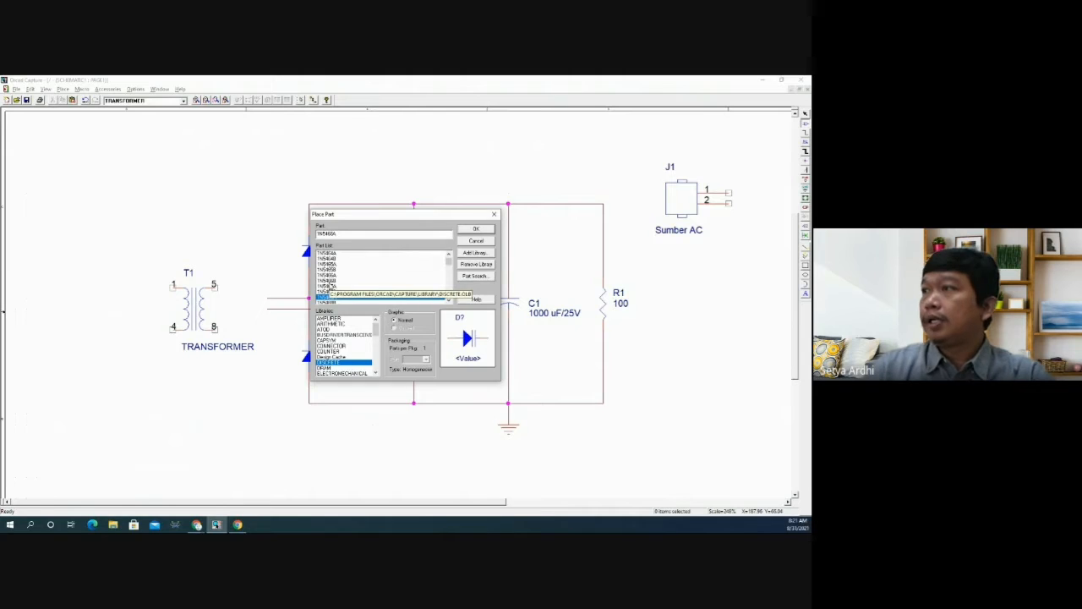
left_click_drag(447, 265, 449, 301)
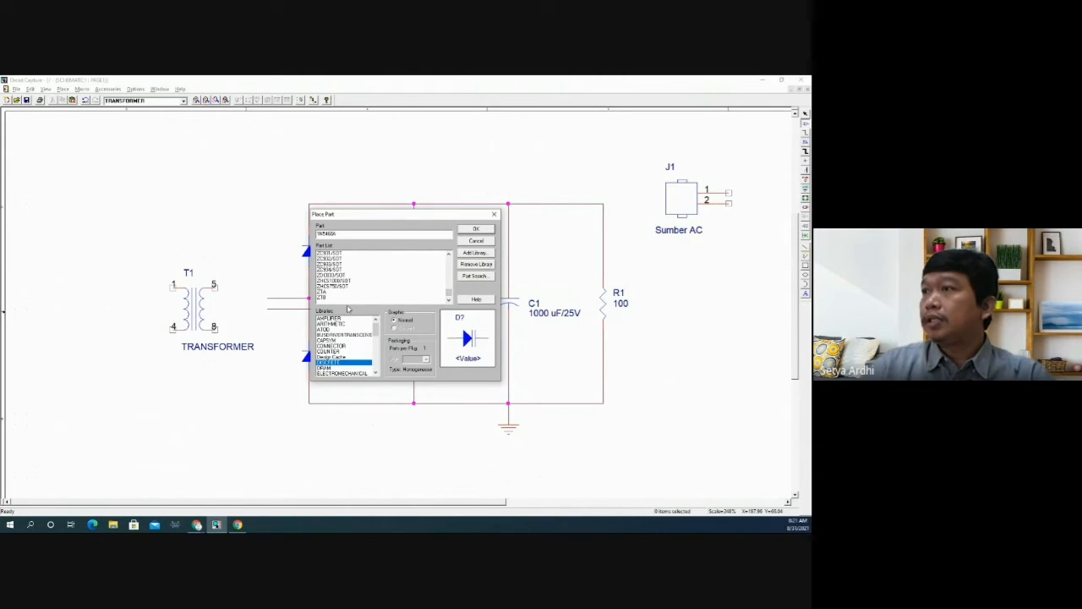
- Look through the library list, checking the COUNTER library and the CONNECTOR library's parts for an AC source symbol
mouse_move(380, 333)
left_mouse_down()
mouse_move(376, 365)
mouse_move(376, 329)
left_mouse_up()
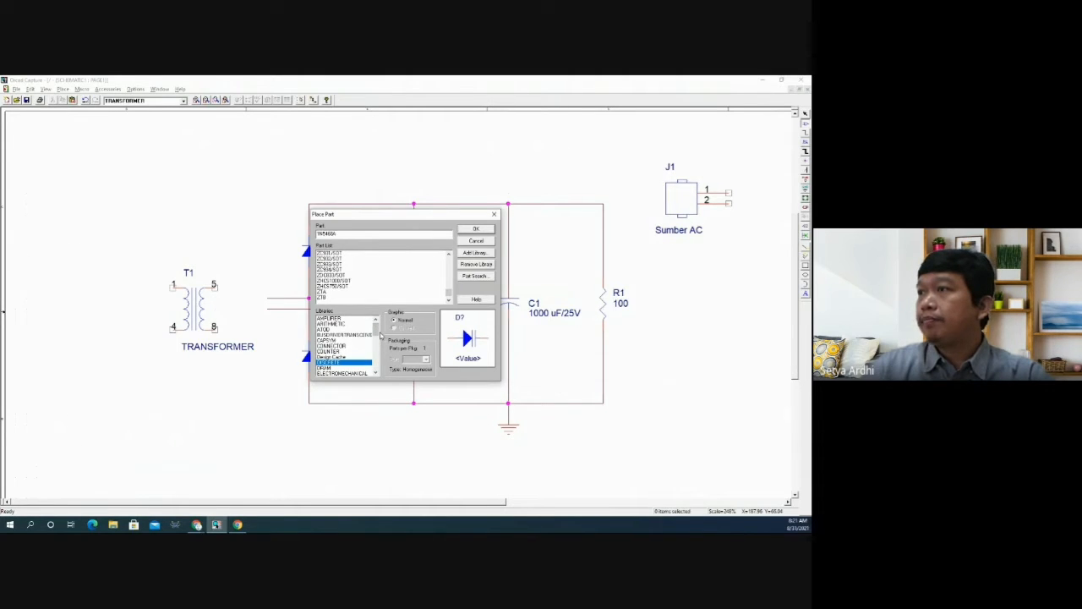
left_click_drag(376, 331, 378, 362)
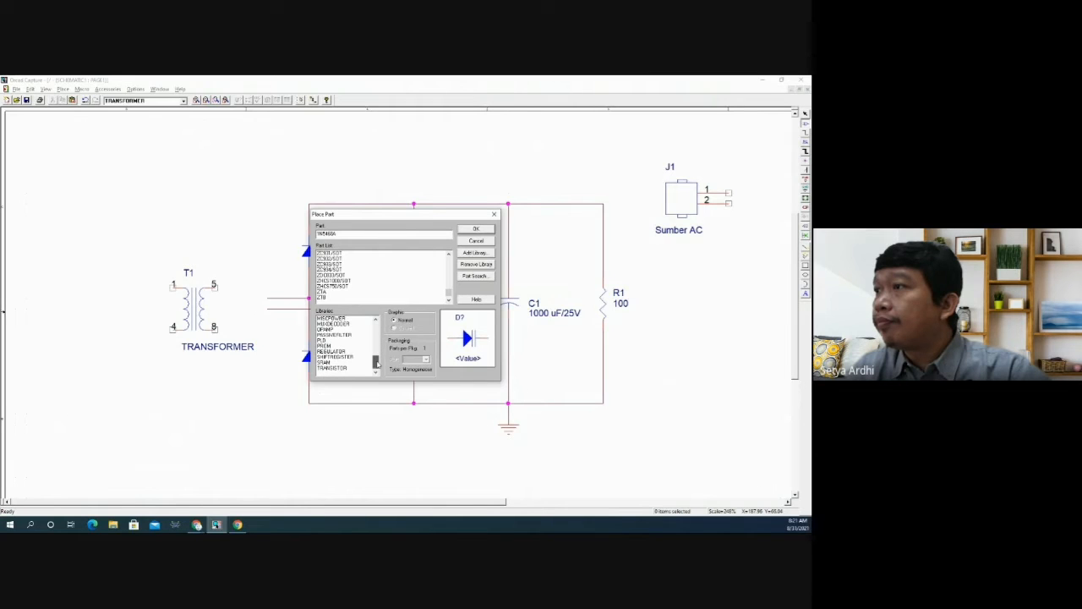
left_click_drag(378, 362, 377, 333)
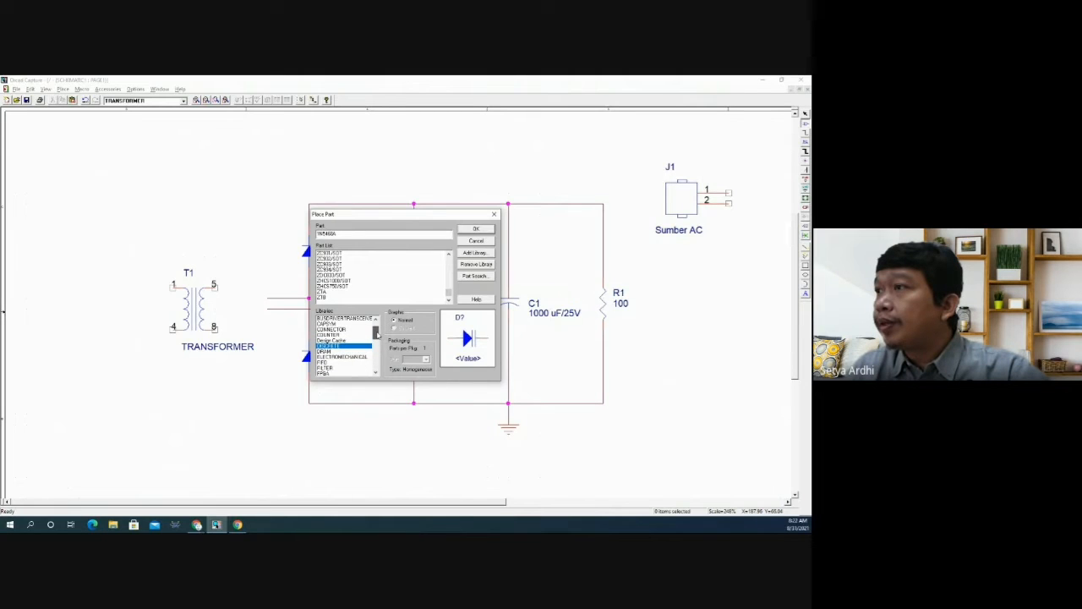
left_click(356, 335)
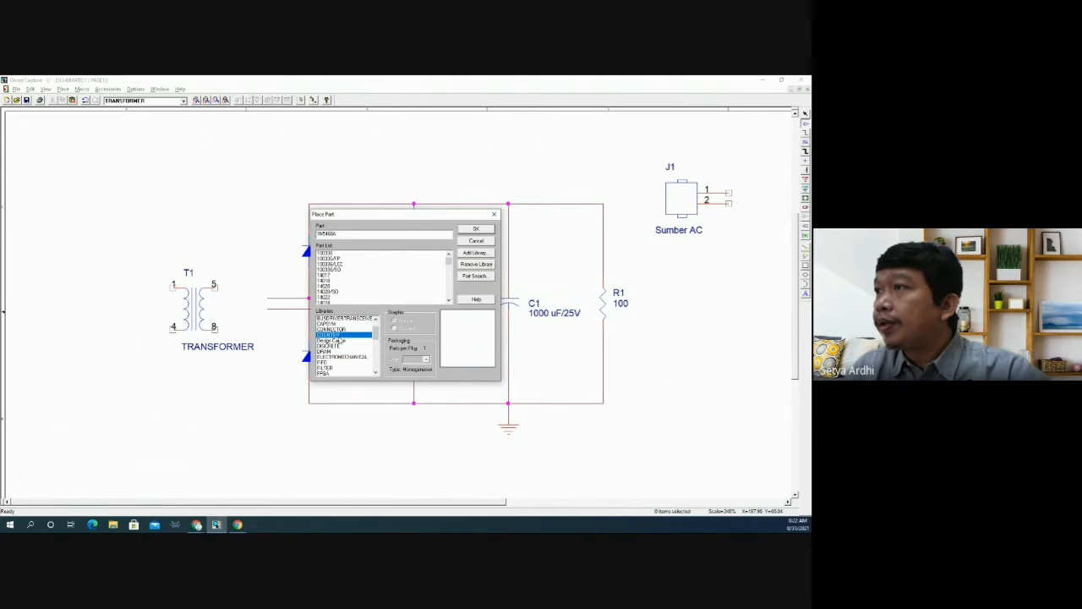
left_click(343, 329)
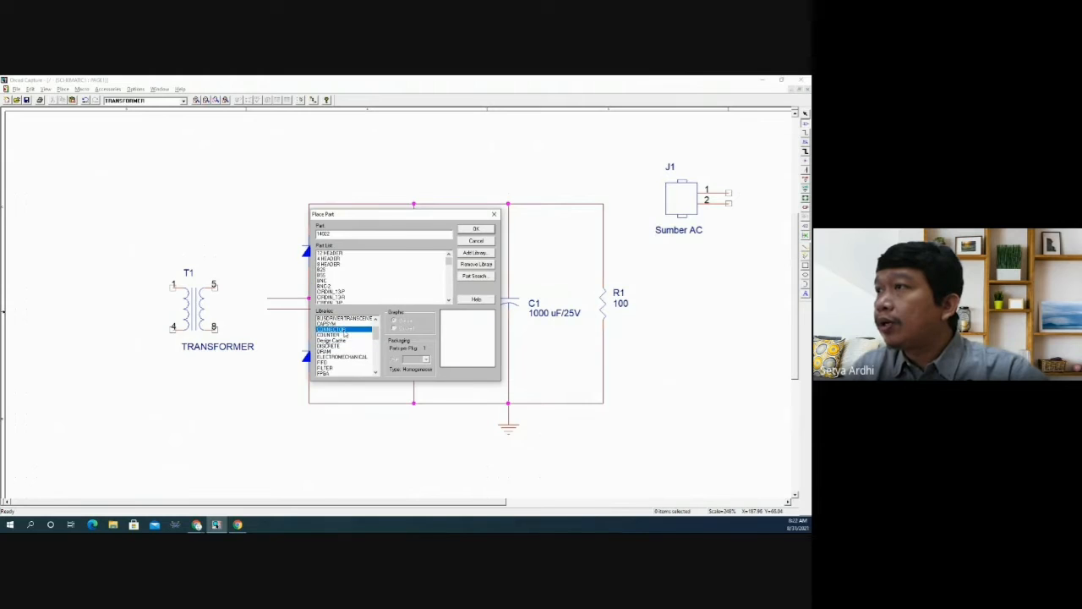
scroll(340, 276, "down", 10)
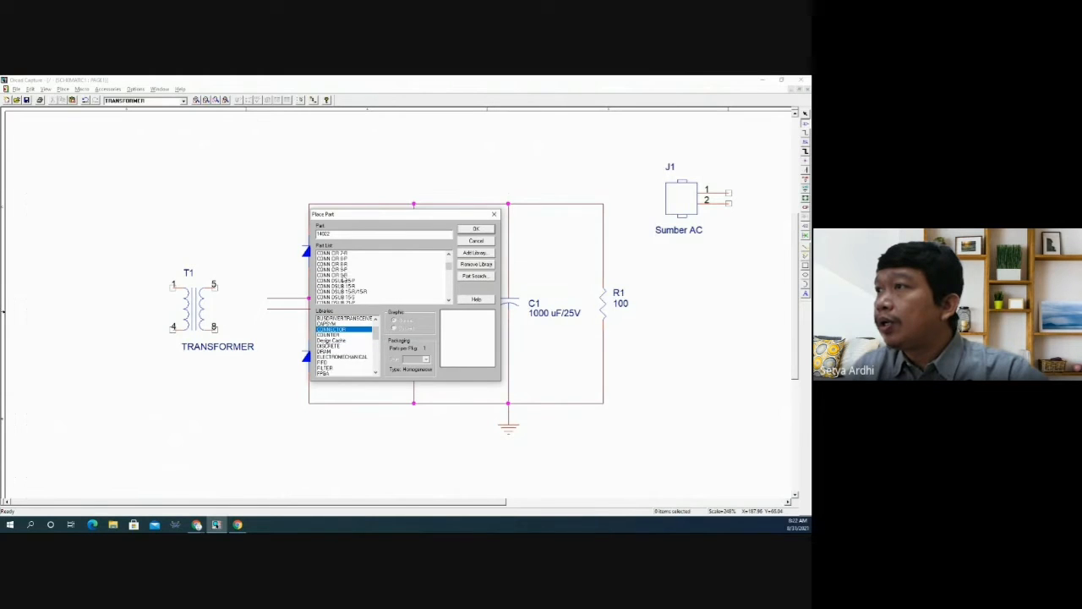
scroll(345, 281, "down", 10)
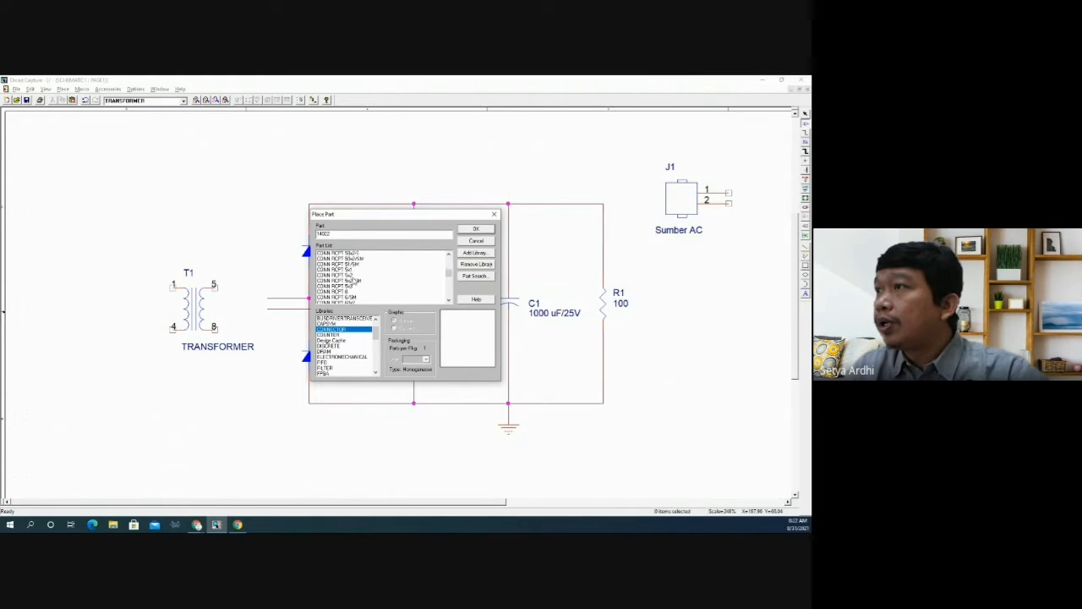
scroll(355, 281, "down", 15)
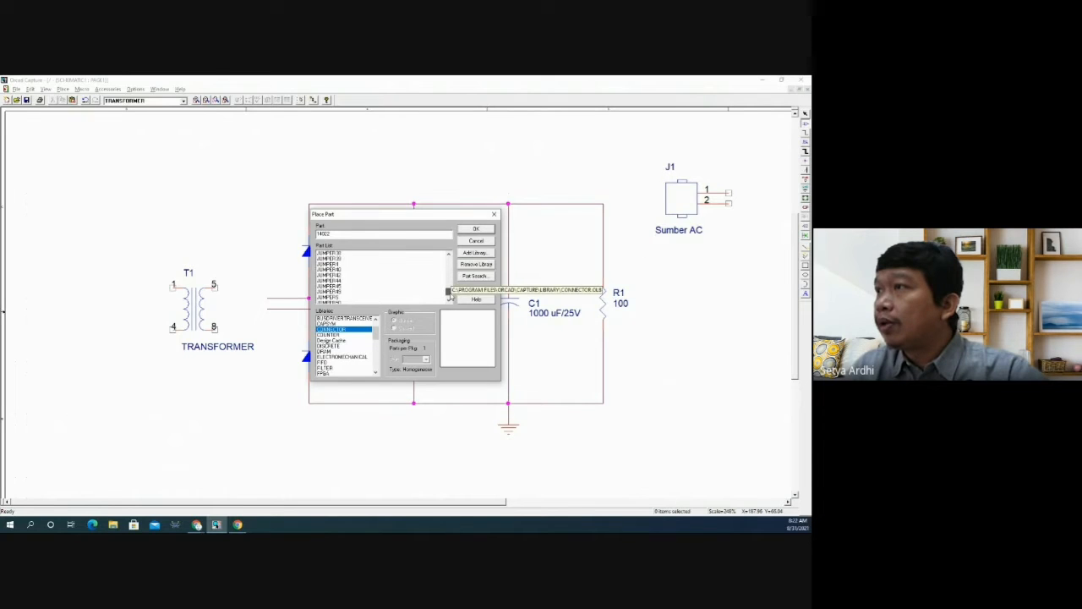
scroll(398, 289, "up", 20)
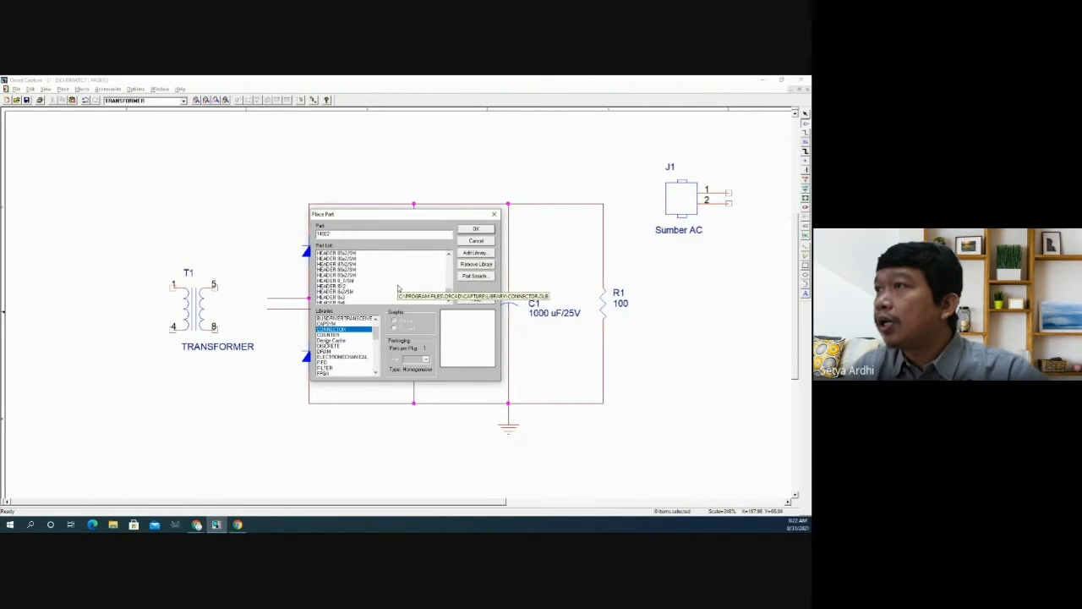
scroll(398, 290, "up", 15)
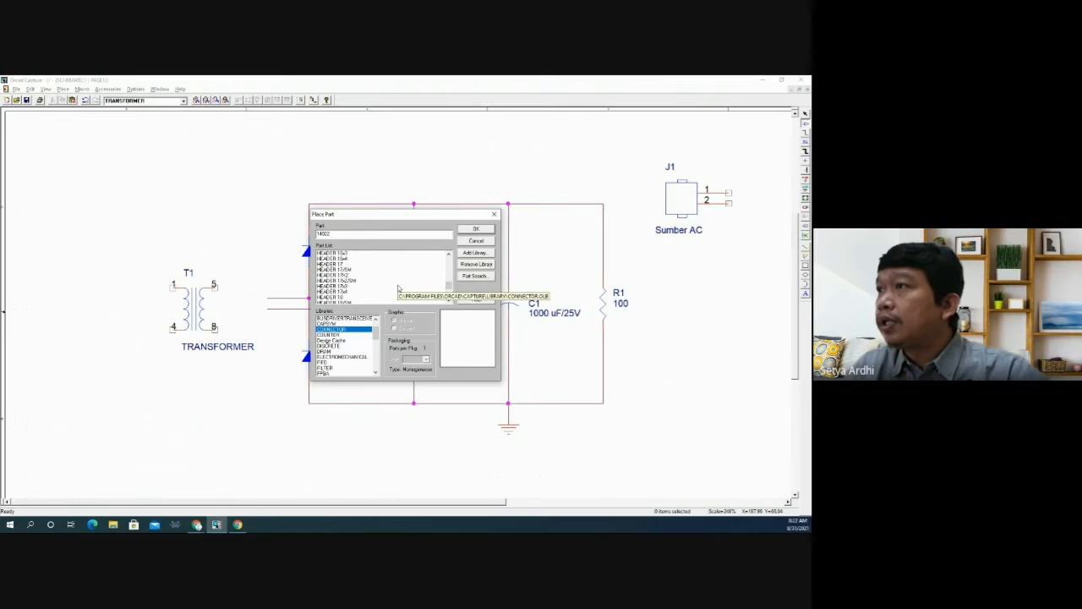
scroll(398, 290, "up", 10)
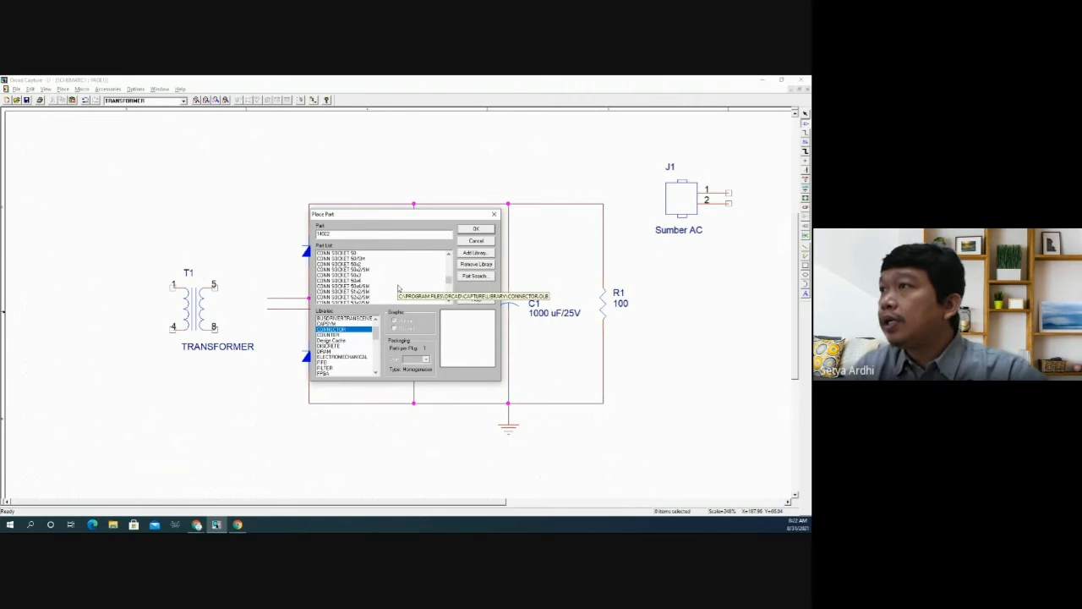
- Search all part libraries together for a source part using the terms "be" and "battery"
left_click(363, 323)
key("ctrl+a")
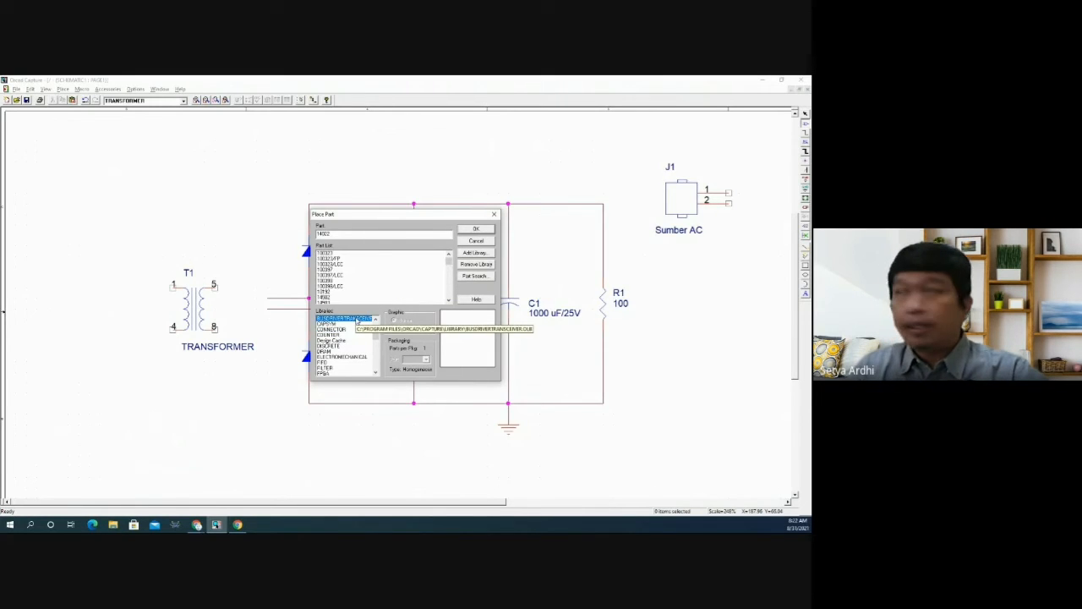
scroll(378, 335, "up", 1)
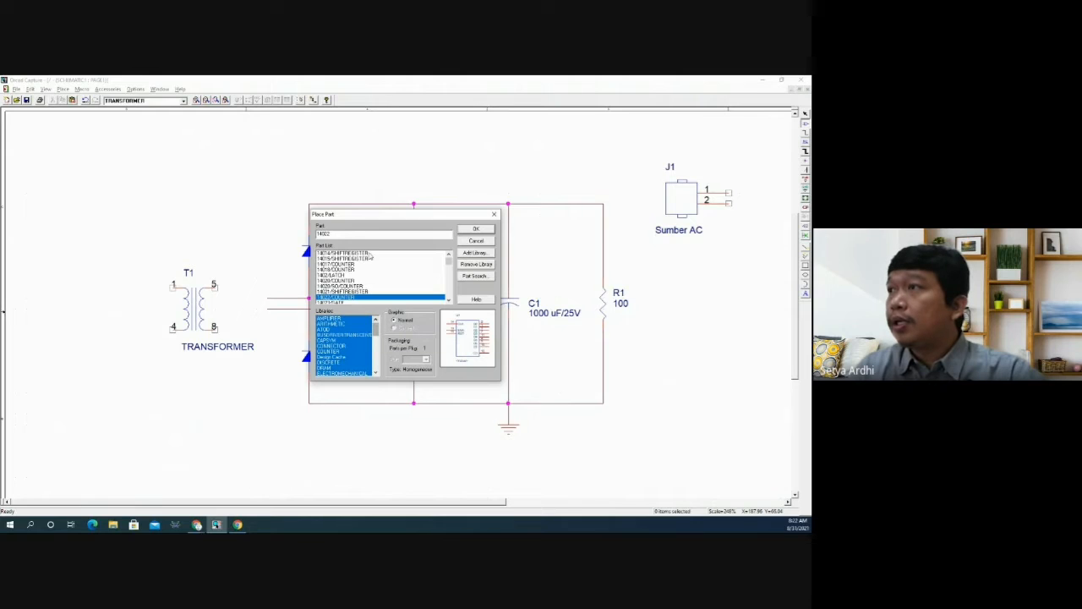
left_click_drag(348, 235, 304, 236)
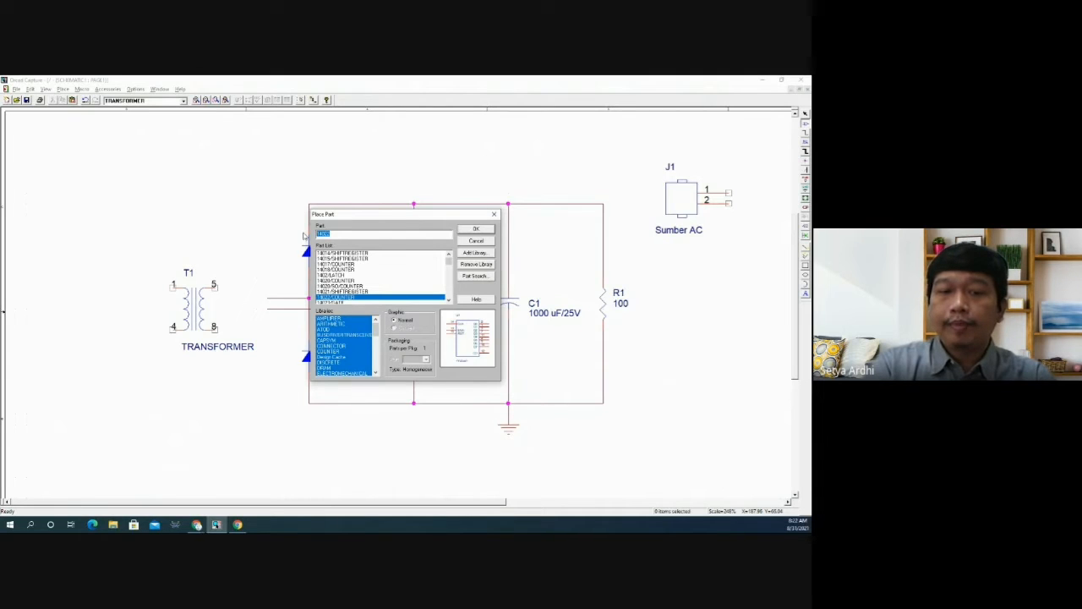
type("be")
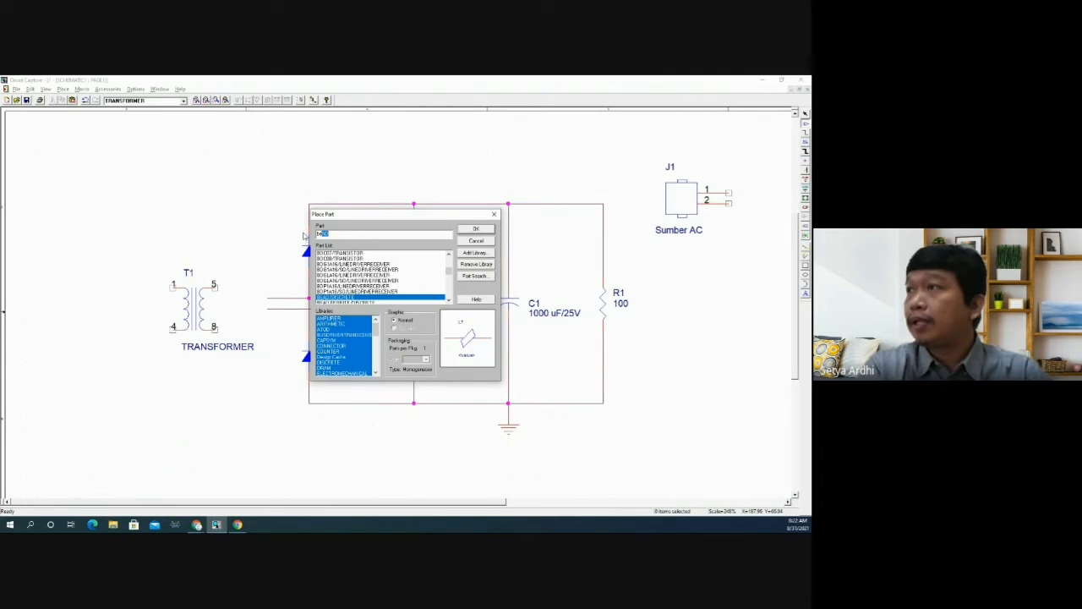
key("BackSpace")
key("BackSpace")
type("attery")
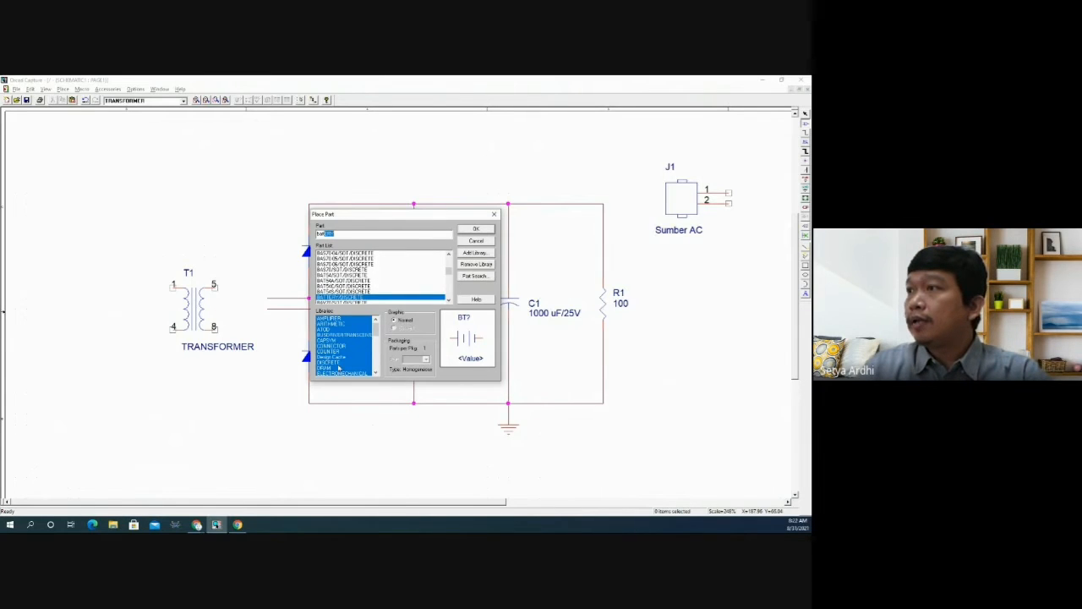
- Go through the DISCRETE library's parts one by one from the first entry, checking each symbol preview for an AC source
left_click(339, 362)
left_click(341, 254)
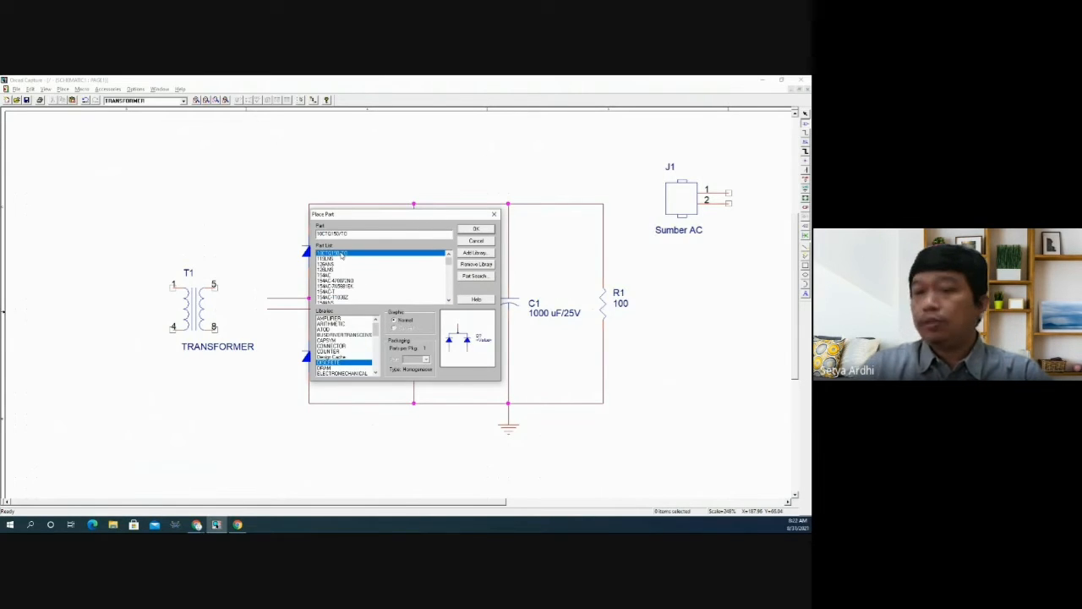
key("Down")
key("Down")
key("Down")
key("Down")
key("Down")
key("Down")
key("Down")
key("Down")
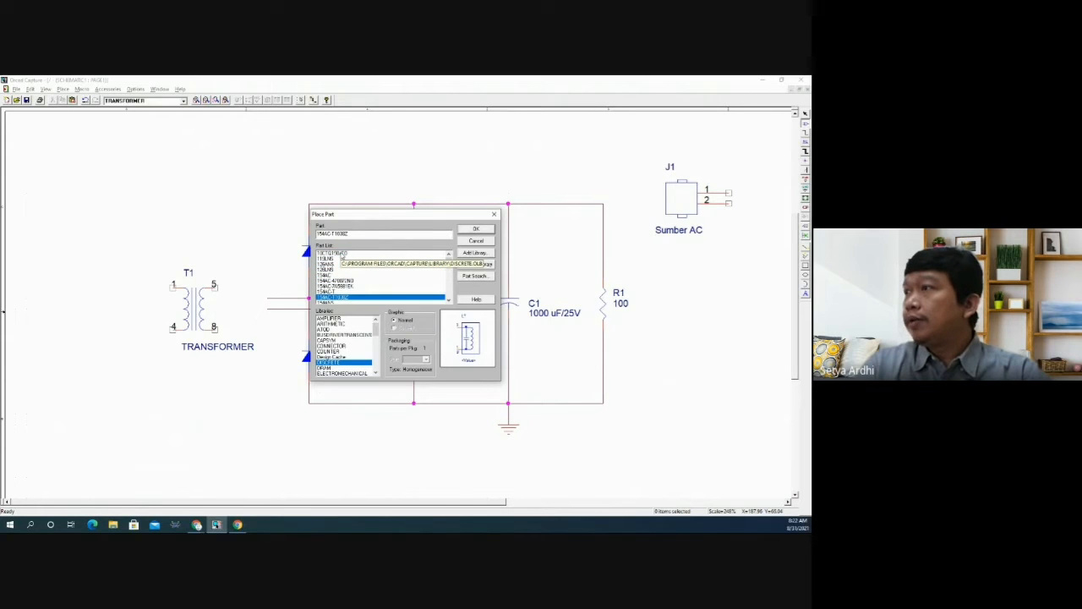
key("Down")
key("Down")
key("Down")
key("Down")
key("Down")
key("Down")
key("Down")
key("Down")
key("Down")
key("Down")
key("Down")
key("Down")
key("Down")
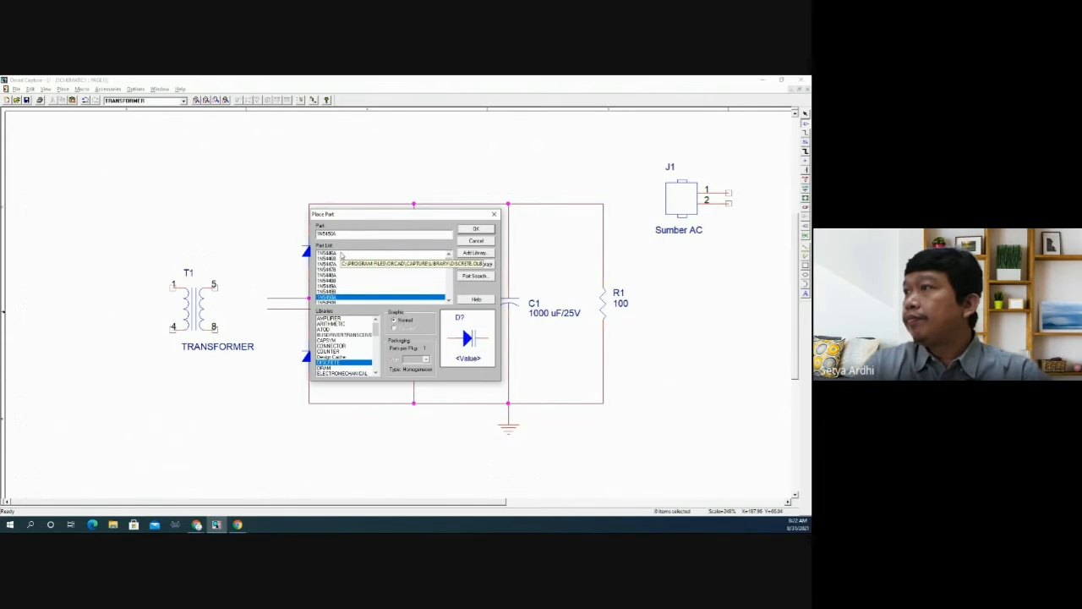
key("Down")
key("Down")
key("Down")
key("Down")
key("Down")
key("Down")
key("Down")
key("Down")
key("Down")
key("Down")
key("Down")
key("Down")
key("Down")
key("Down")
key("Down")
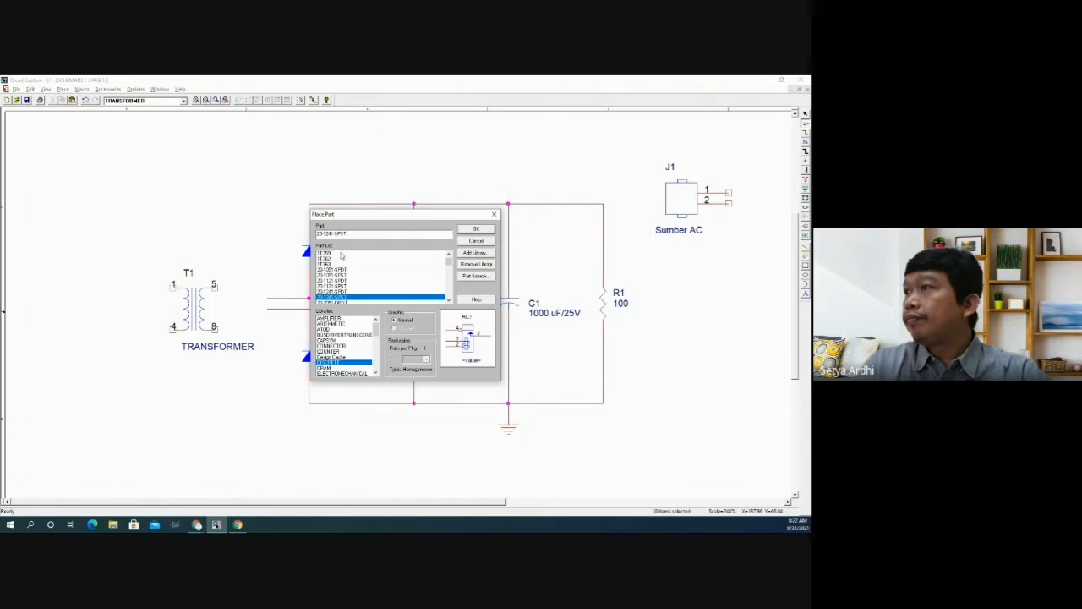
key("Down")
key("Down")
key("Down")
key("Down")
key("Down")
key("Down")
key("Down")
key("Down")
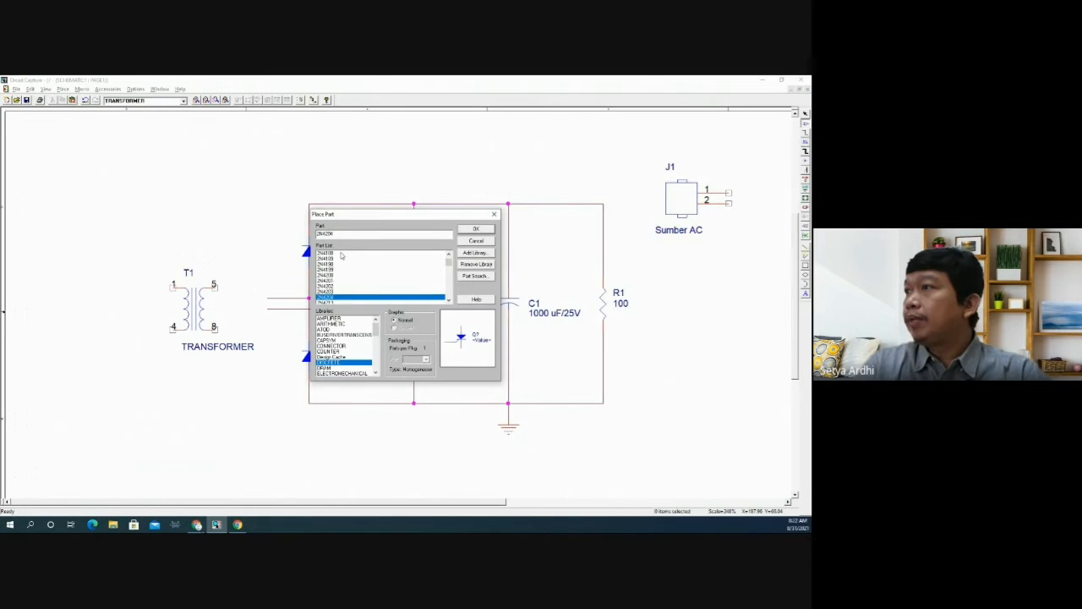
key("Down")
key("Down")
key("Down")
key("Down")
key("Down")
key("Down")
key("Down")
key("Down")
key("Down")
key("Down")
key("Down")
key("Down")
key("Down")
key("Down")
key("Down")
key("Down")
key("Down")
key("Down")
key("Down")
key("Down")
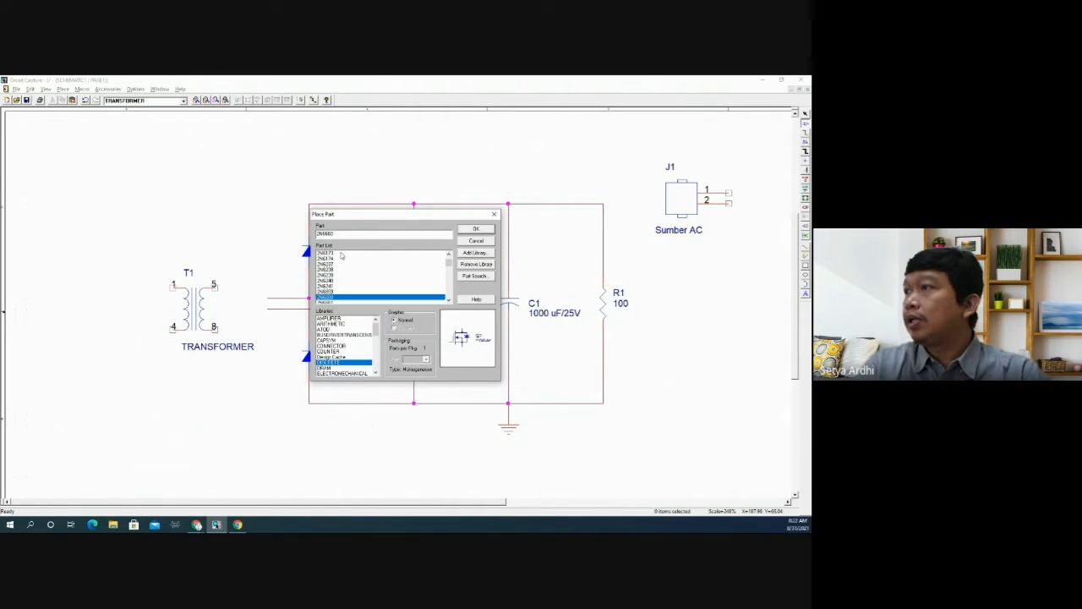
key("Down")
key("Down")
key("Down")
key("Down")
key("Down")
key("Down")
key("Down")
key("Down")
key("Down")
key("Down")
key("Down")
key("Down")
key("Down")
key("Down")
key("Down")
key("Down")
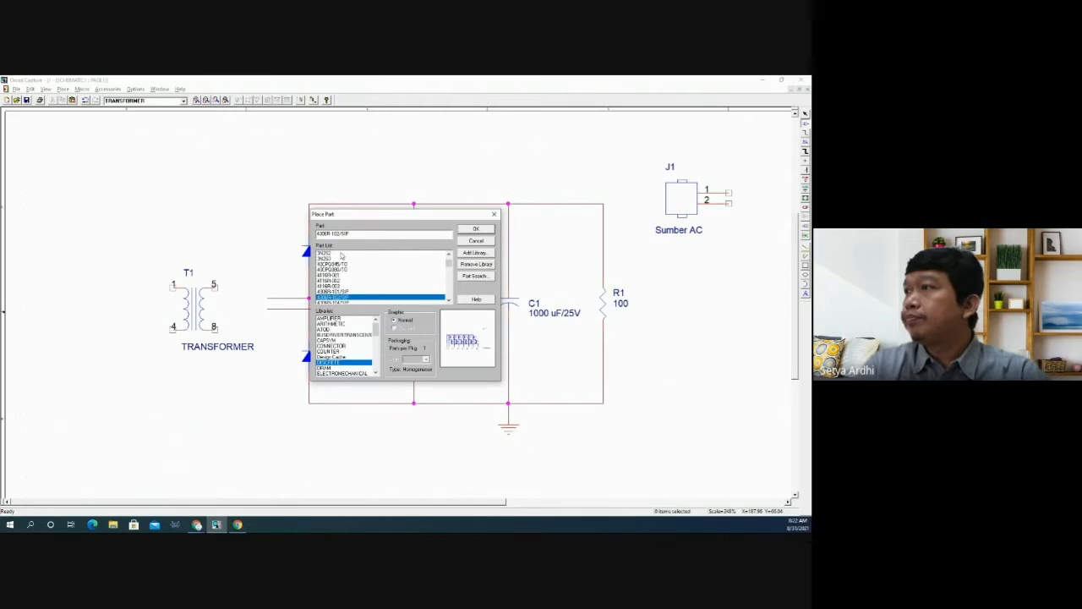
key("Down")
key("Down")
key("Down")
key("Down")
key("Down")
key("Down")
key("Down")
key("Down")
key("Down")
key("Down")
key("Down")
key("Down")
key("Down")
key("Down")
key("Down")
key("Down")
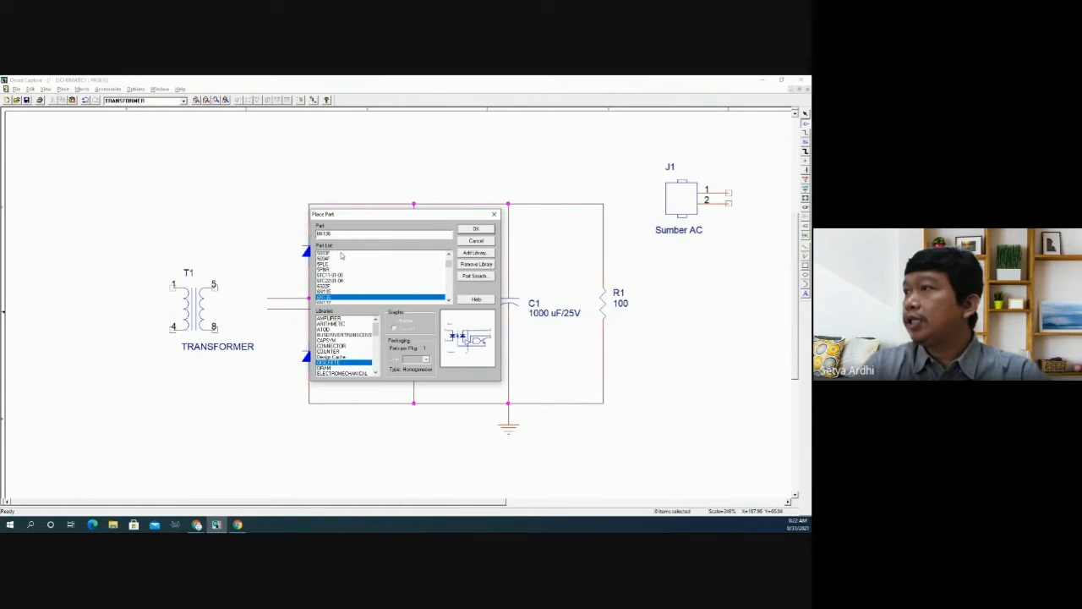
key("Down")
key("Down")
key("Down")
key("Down")
key("Down")
key("Down")
key("Down")
key("Down")
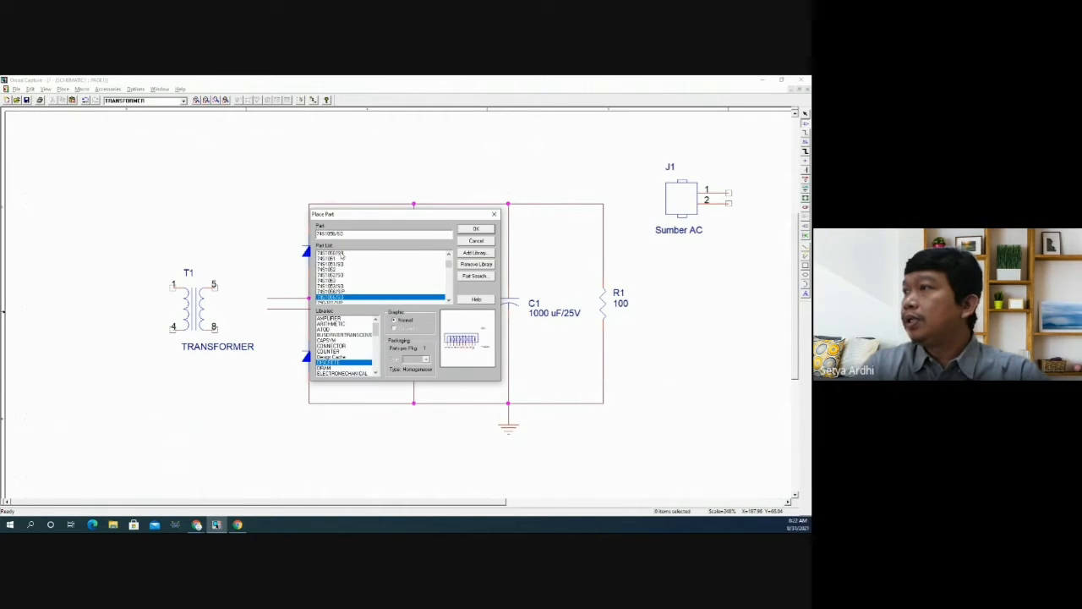
key("Down")
key("Down")
key("Down")
key("Down")
key("Down")
key("Down")
key("Down")
key("Down")
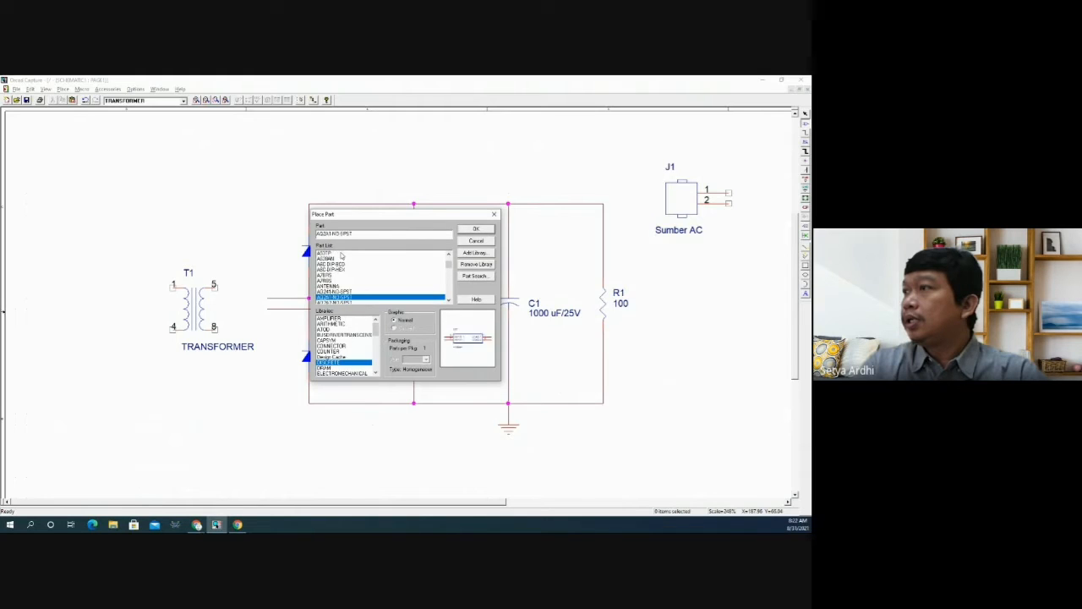
key("Down")
key("Down")
key("Down")
key("Down")
key("Down")
key("Down")
key("Down")
key("Down")
key("Down")
key("Down")
key("Down")
key("Down")
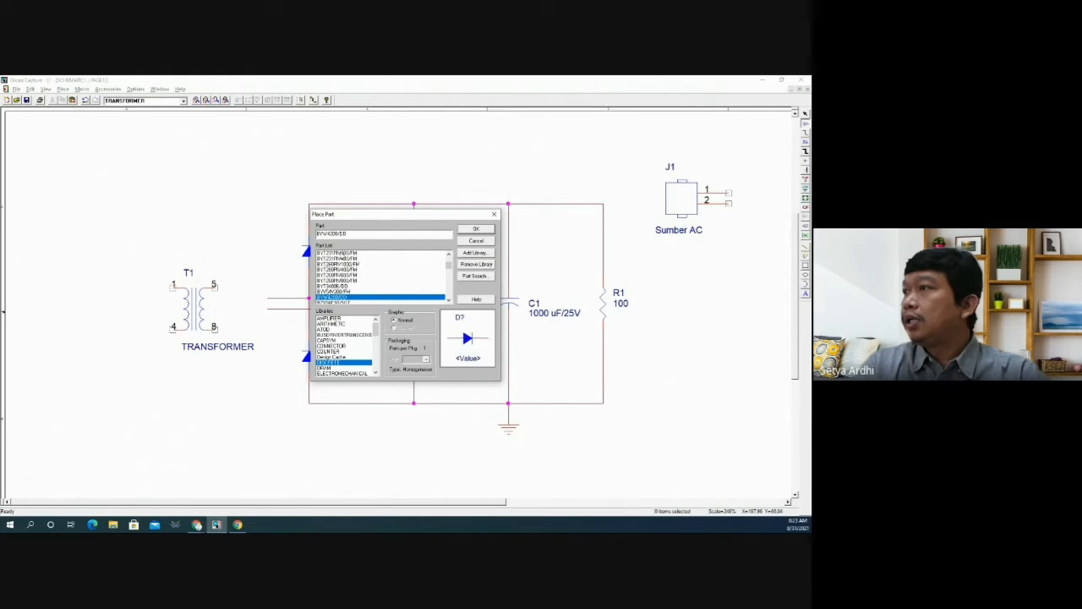
key("Down")
key("Down")
key("Down")
key("Down")
key("Down")
key("Down")
key("Down")
key("Down")
key("Down")
key("Down")
key("Down")
key("Down")
key("Down")
key("Down")
key("Down")
key("Down")
key("Down")
key("Down")
key("Down")
key("Down")
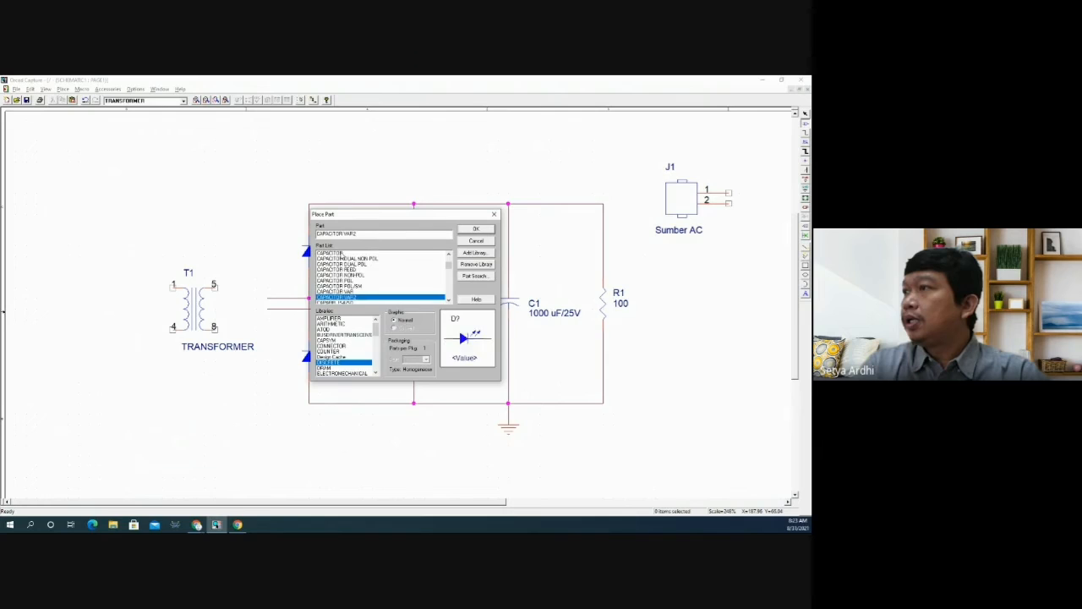
- Continue through the DISCRETE library's parts from the capacitors to the EXB entries, checking each symbol preview for an AC source
key("Down")
key("Down")
key("Down")
key("Down")
key("Down")
key("Down")
key("Down")
key("Down")
key("Down")
key("Down")
key("Down")
key("Down")
key("Down")
key("Down")
key("Down")
key("Down")
key("Down")
key("Down")
key("Down")
key("Down")
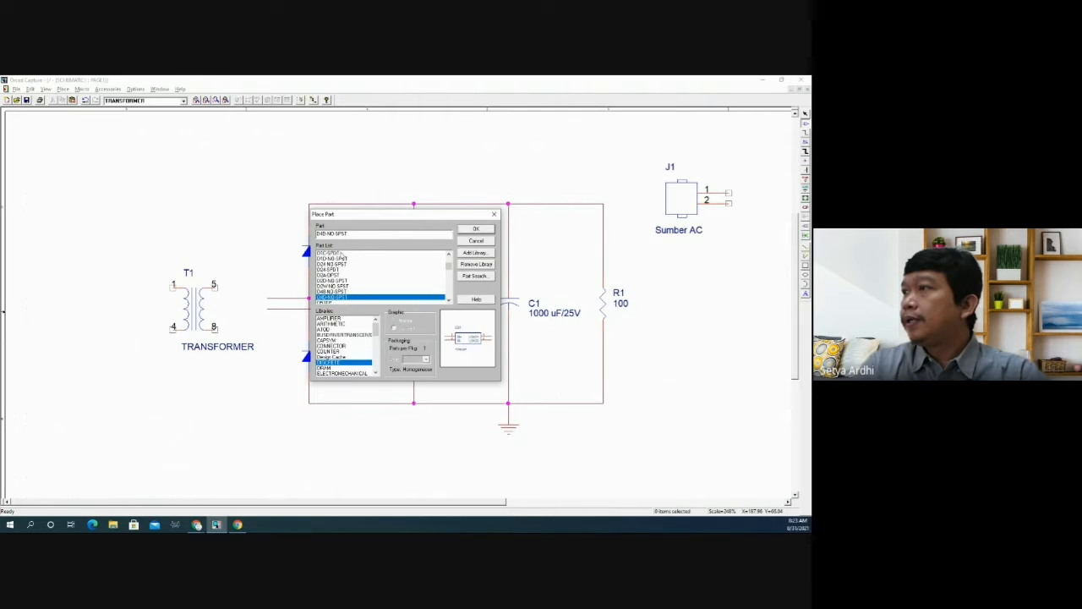
key("Down")
key("Down")
key("Down")
key("Down")
key("Down")
key("Down")
key("Down")
key("Down")
key("Down")
key("Down")
key("Down")
key("Down")
key("Down")
key("Down")
key("Down")
key("Down")
key("Down")
key("Down")
key("Down")
key("Down")
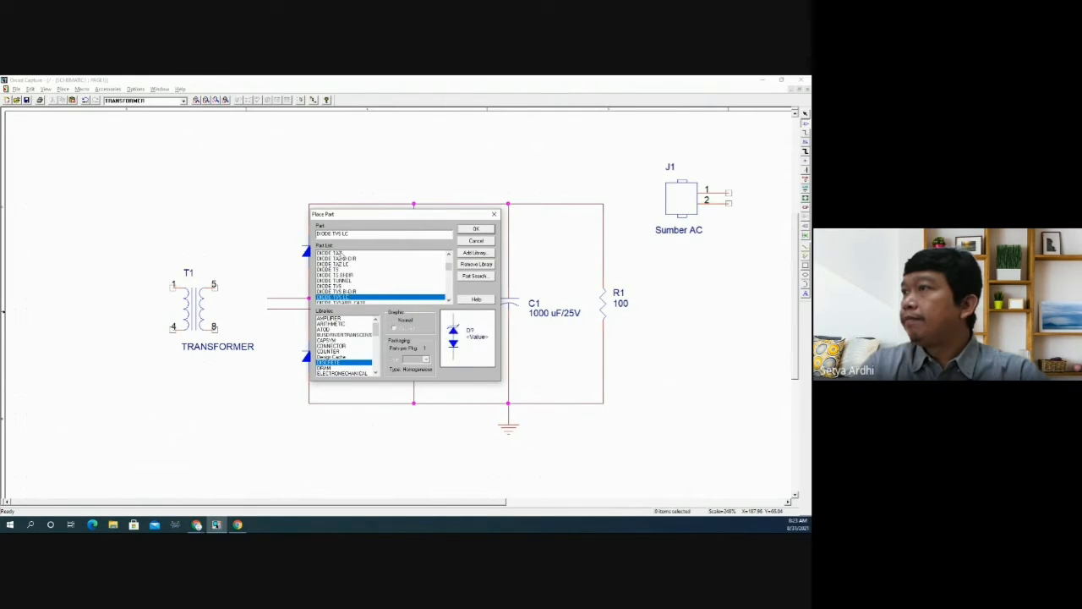
key("Down")
key("Down")
key("Down")
key("Down")
key("Down")
key("Down")
key("Down")
key("Down")
key("Down")
key("Down")
key("Down")
key("Down")
key("Down")
key("Down")
key("Down")
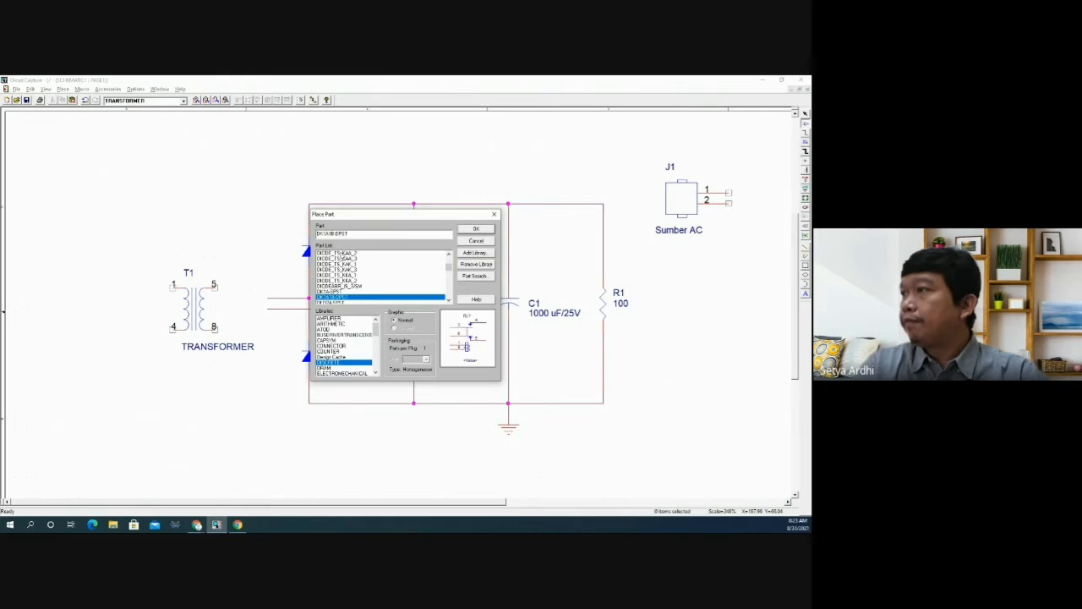
key("Down")
key("Down")
key("Down")
key("Down")
key("Down")
key("Down")
key("Down")
key("Down")
key("Down")
key("Down")
key("Down")
key("Down")
key("Down")
key("Down")
key("Down")
key("Down")
key("Down")
key("Down")
key("Down")
key("Down")
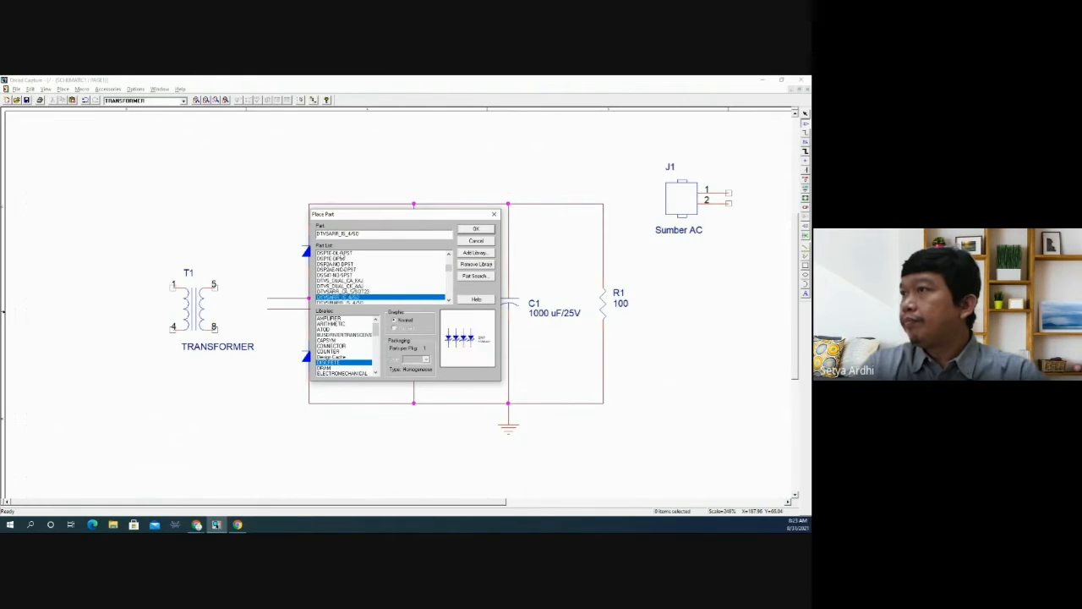
key("Down")
key("Down")
key("Down")
key("Down")
key("Down")
key("Down")
key("Down")
key("Down")
key("Down")
key("Down")
key("Down")
key("Down")
key("Down")
key("Down")
key("Down")
key("Down")
key("Down")
key("Down")
key("Down")
key("Down")
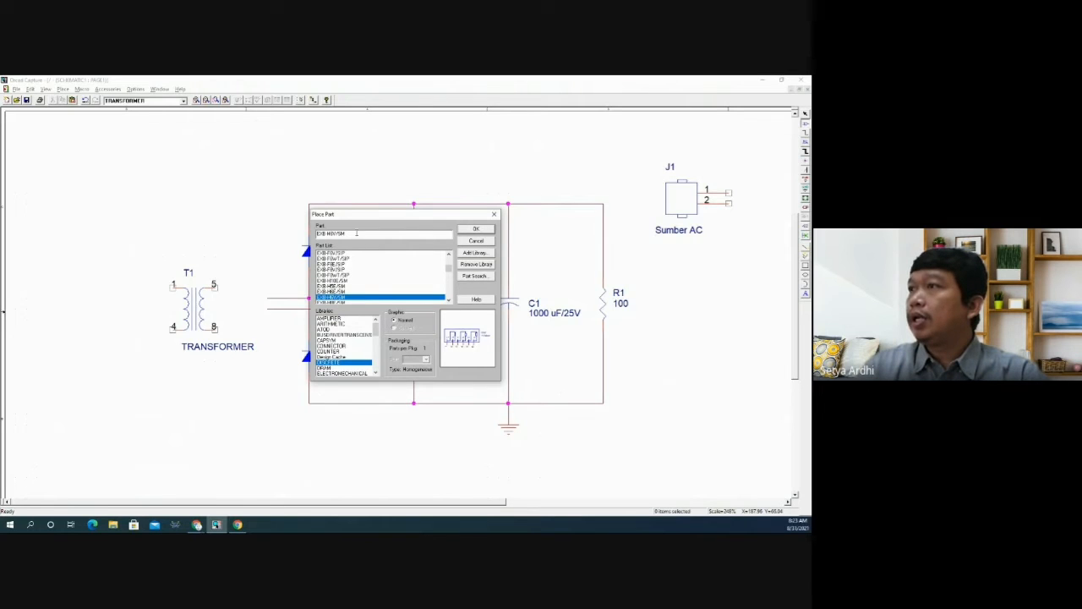
- Search the DISCRETE library for "ad" and "sin", and place the SIGNAL AC part on the primary side of transformer T1
left_click_drag(358, 235, 301, 239)
type("ad")
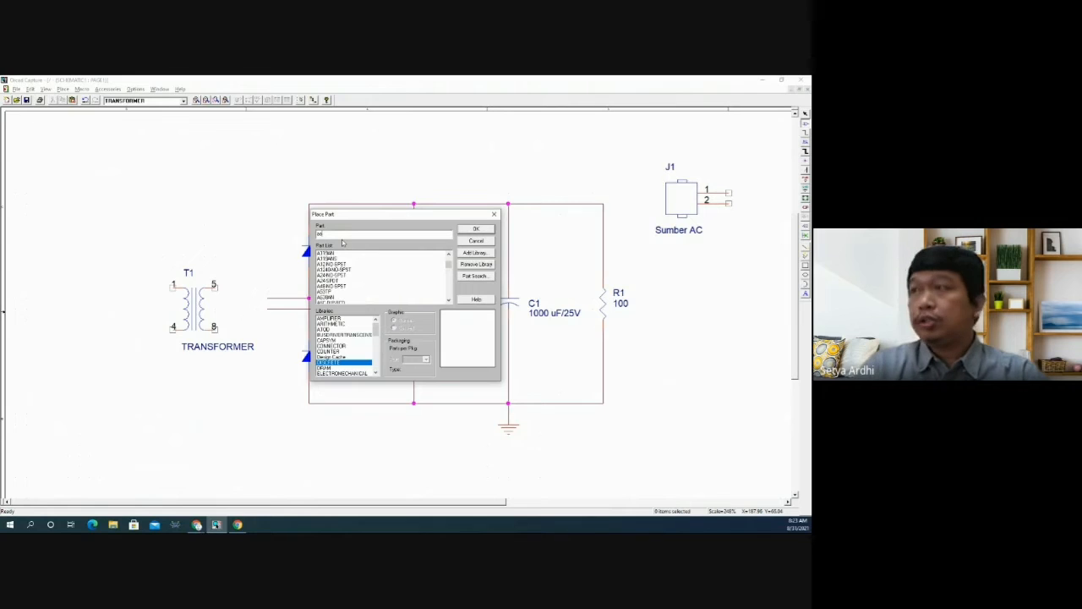
key("BackSpace")
key("BackSpace")
type("sin")
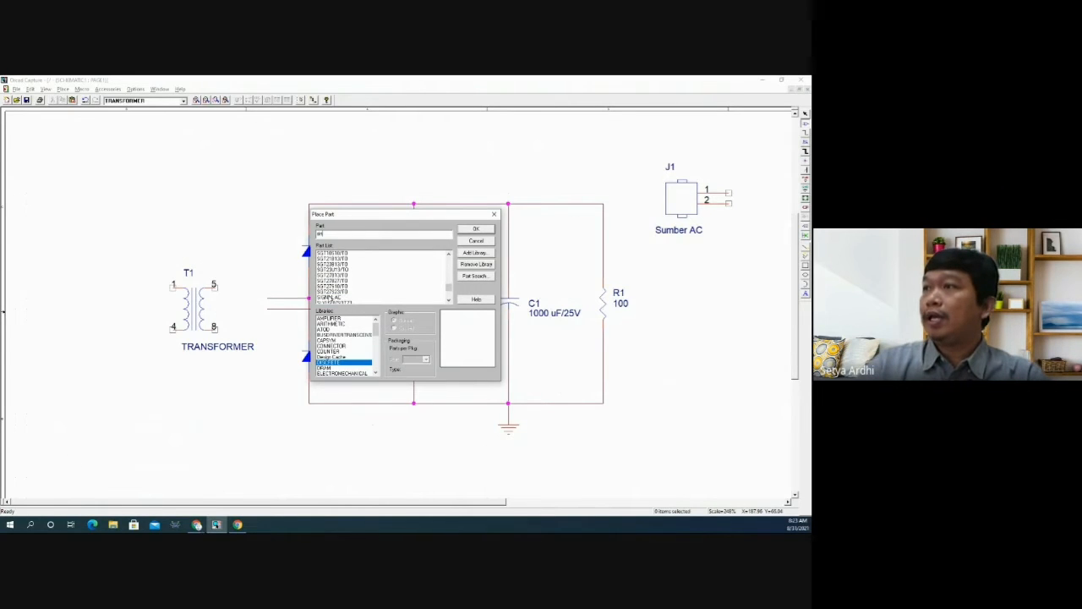
left_click(330, 296)
left_click(470, 231)
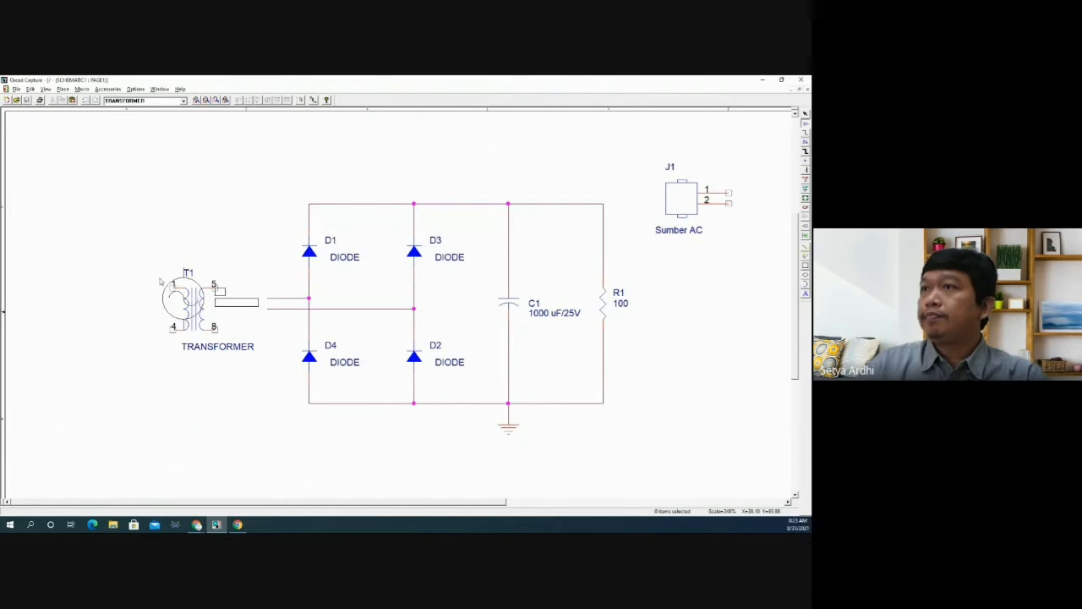
left_click(55, 287)
key("Escape")
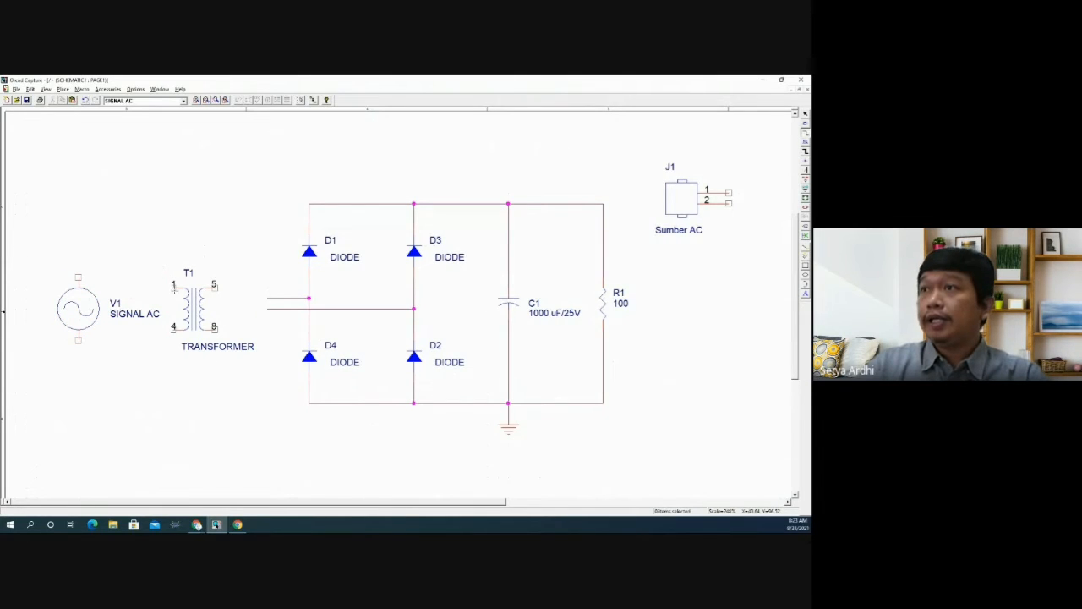
- Wire the AC source's two terminals to transformer T1's primary pins 1 and 4
key("w")
left_click(152, 288)
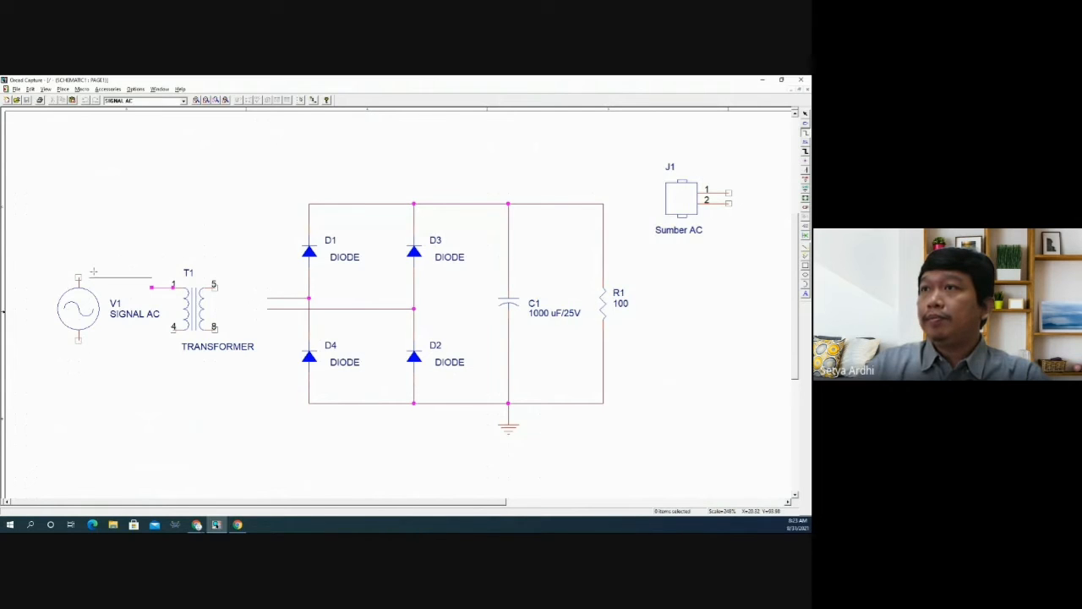
left_click(110, 257)
left_click(79, 277)
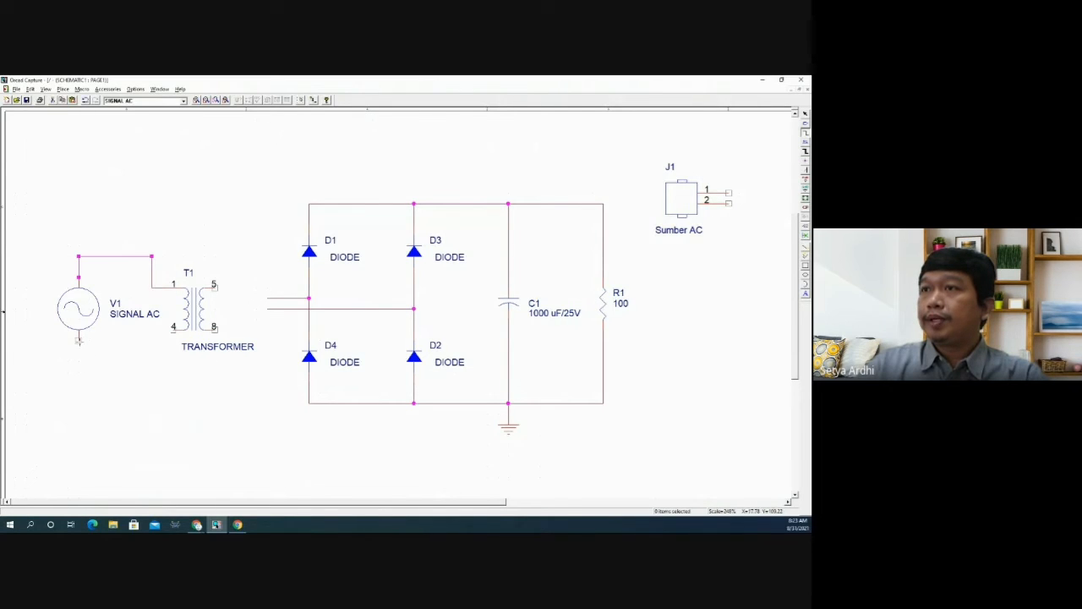
left_click(79, 339)
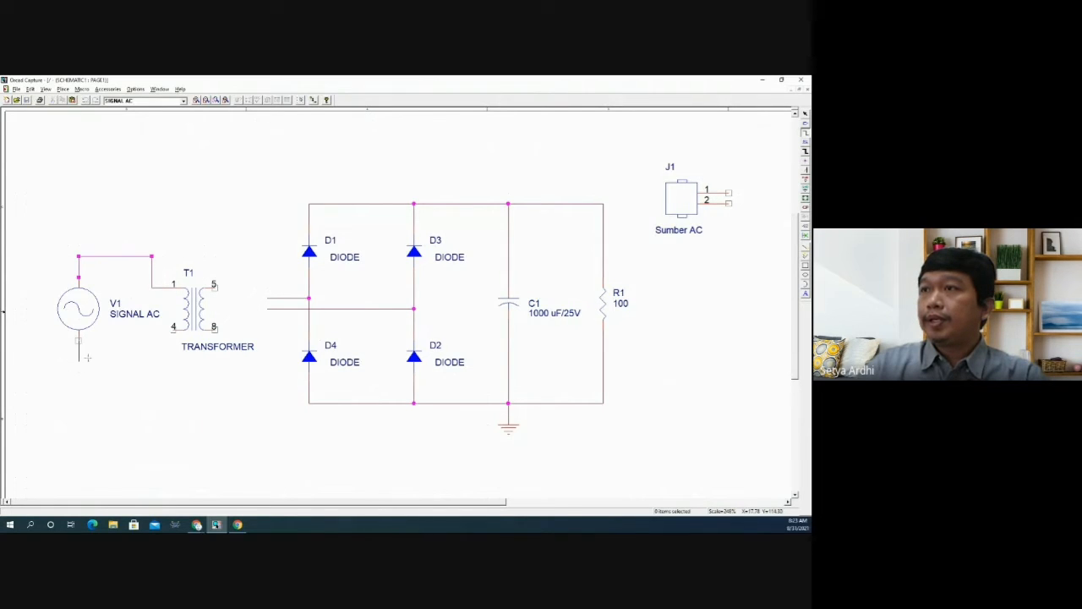
left_click(154, 361)
left_click(172, 330)
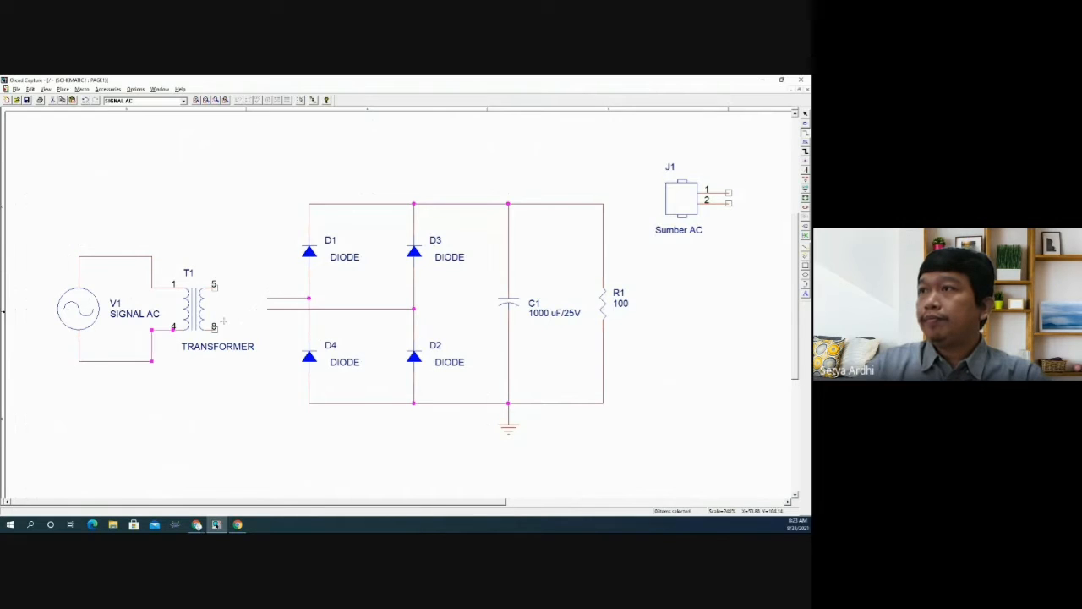
key("Escape")
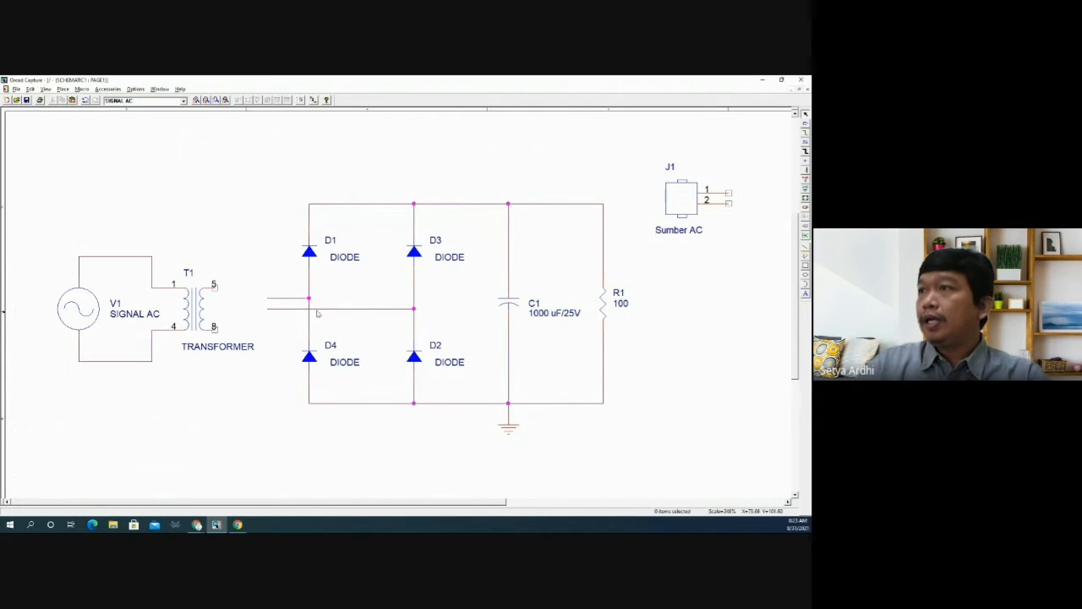
- Delete the two loose input wires attached to the D1–D4 and D3–D2 branches of the bridge
left_click(353, 311)
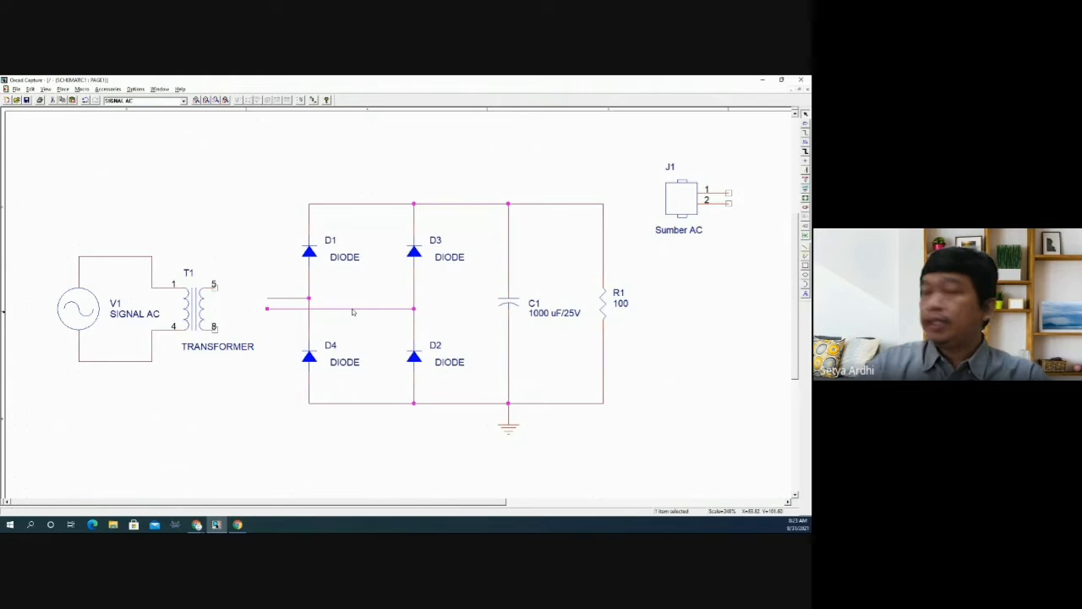
key("Delete")
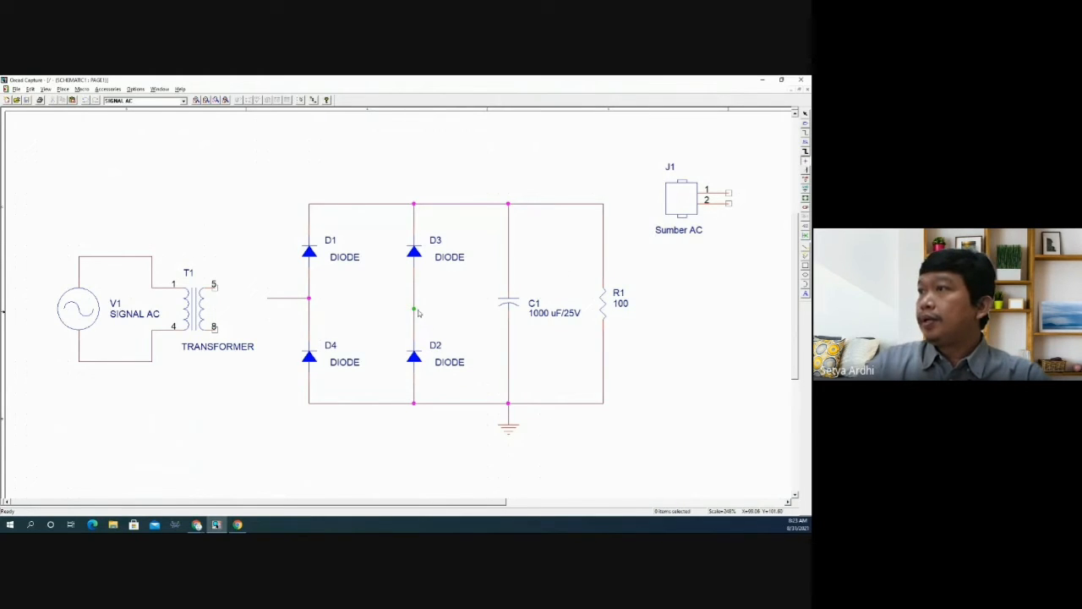
left_click(297, 299)
key("Delete")
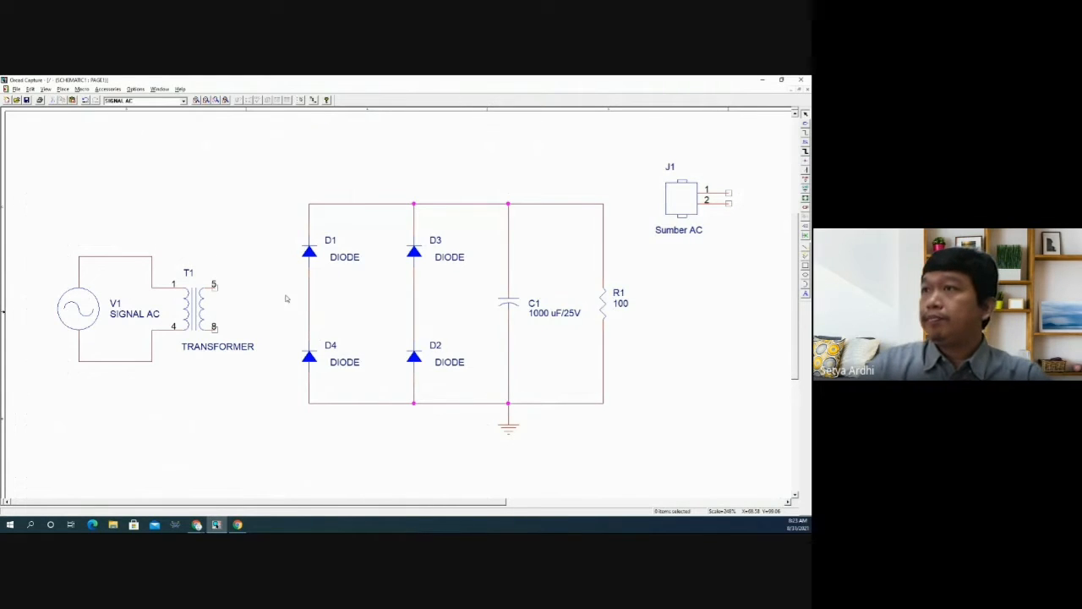
- Move the AC source, transformer and their connecting wires together one grid step up
left_click_drag(36, 246, 230, 378)
left_click_drag(194, 326, 194, 316)
left_click(268, 285)
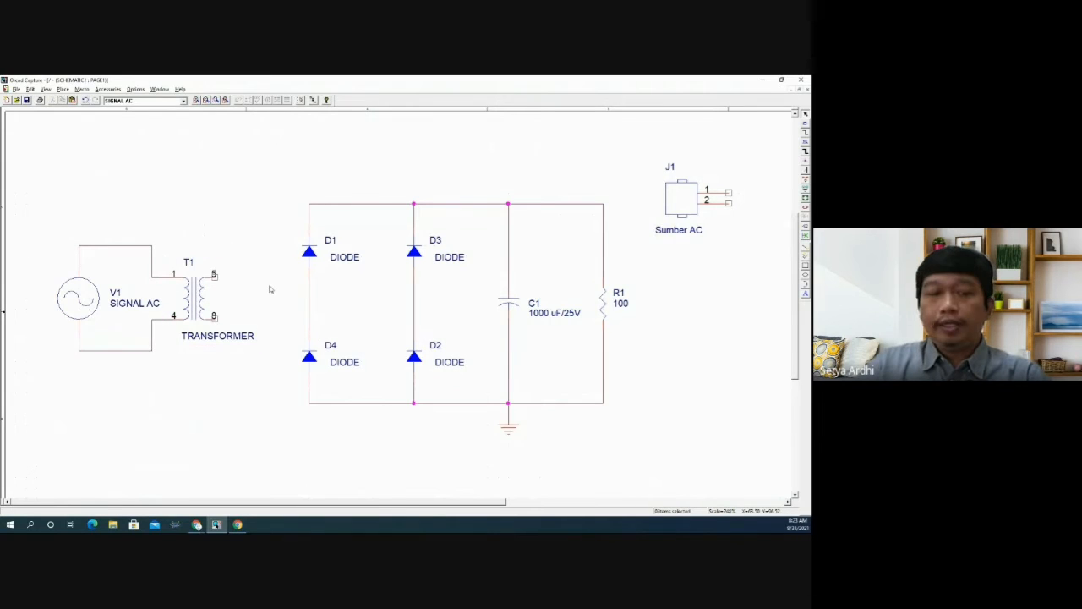
- Wire transformer pin 5 to the D1–D4 branch and pin 8 to the D3–D2 branch of the bridge
left_click(214, 275)
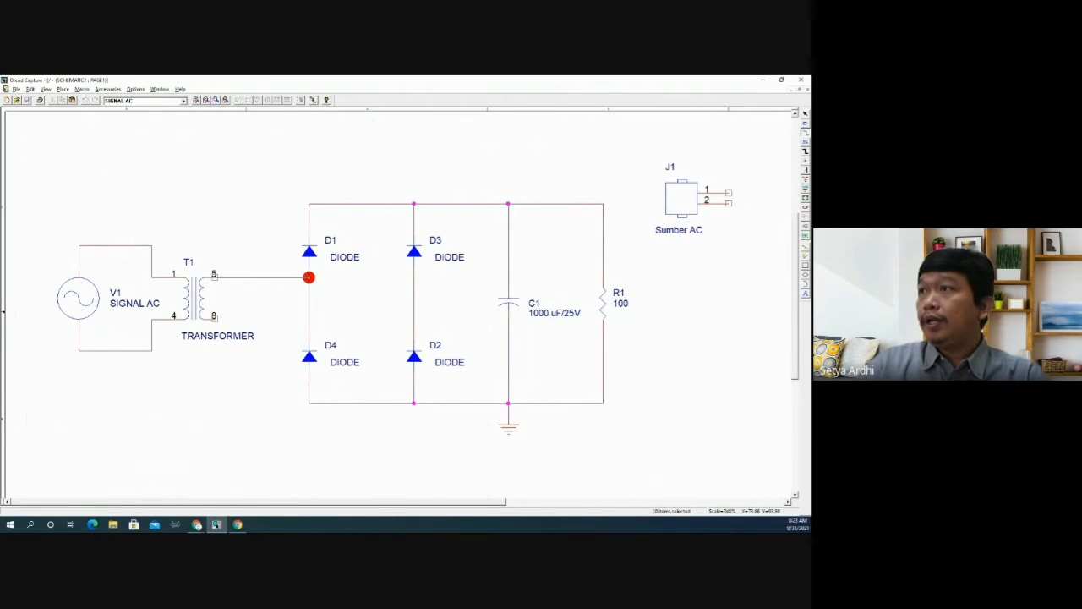
left_click(309, 276)
left_click(215, 317)
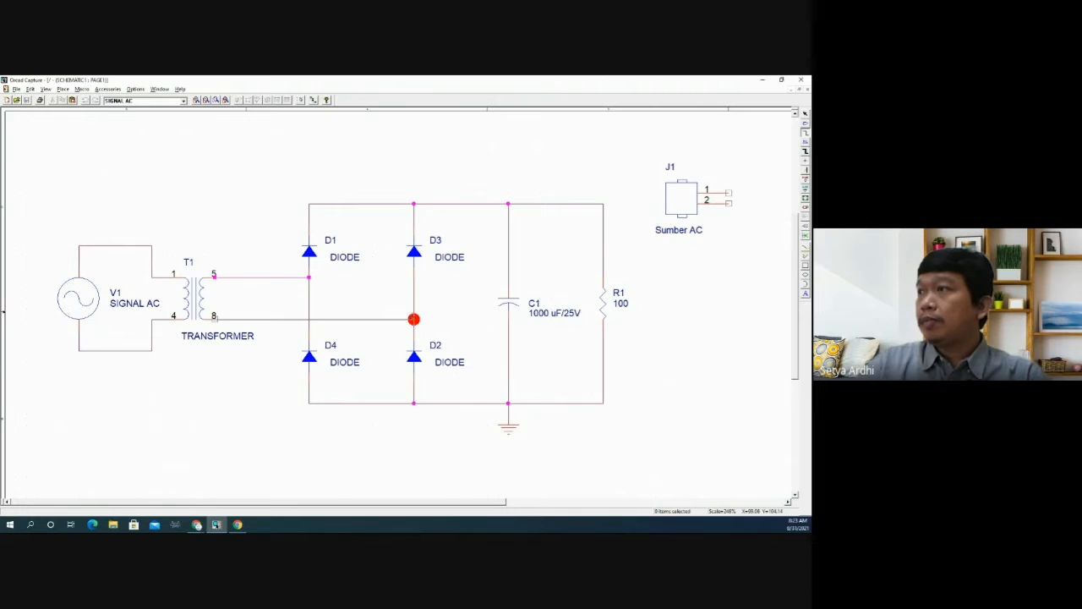
left_click(414, 319)
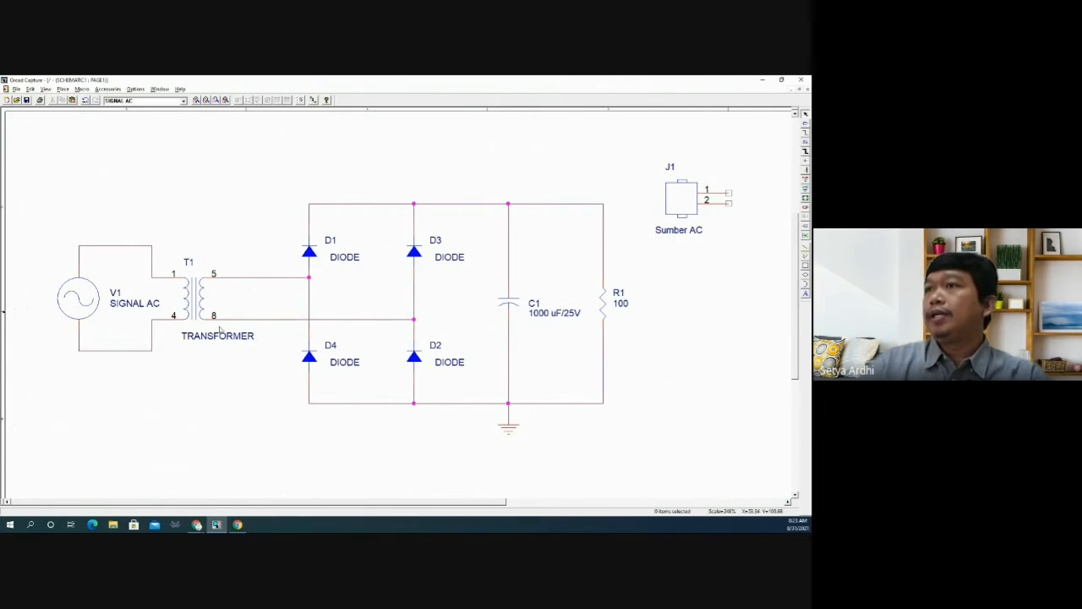
- Shift transformer T1 and the AC source with its wires closer to the diode bridge, keeping them connected
left_click_drag(196, 298, 227, 297)
left_click(214, 361)
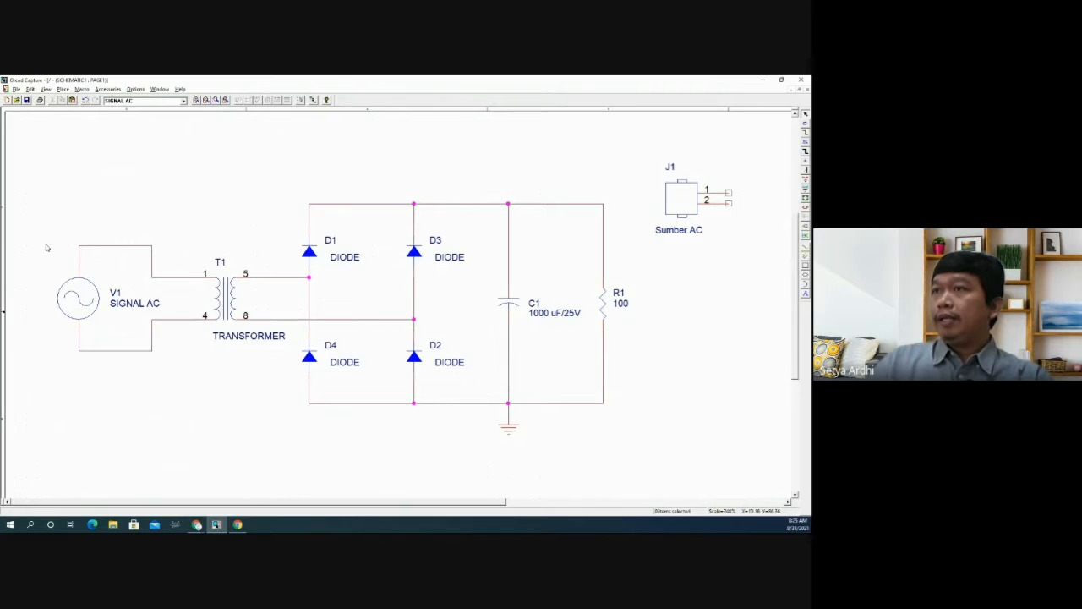
left_click_drag(49, 235, 264, 382)
key("Delete")
key("ctrl+z")
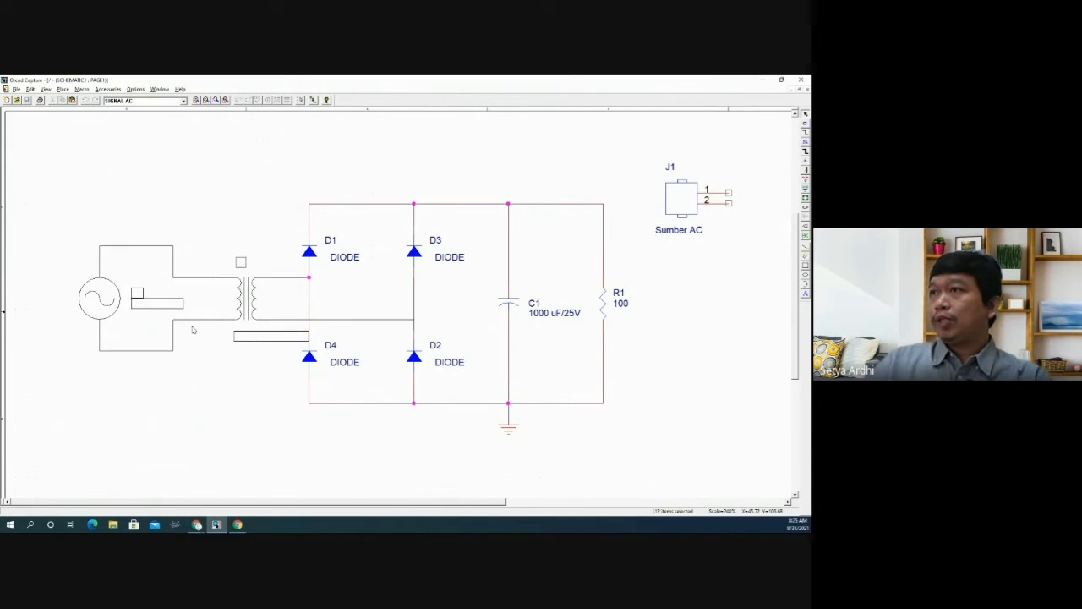
left_click(205, 364)
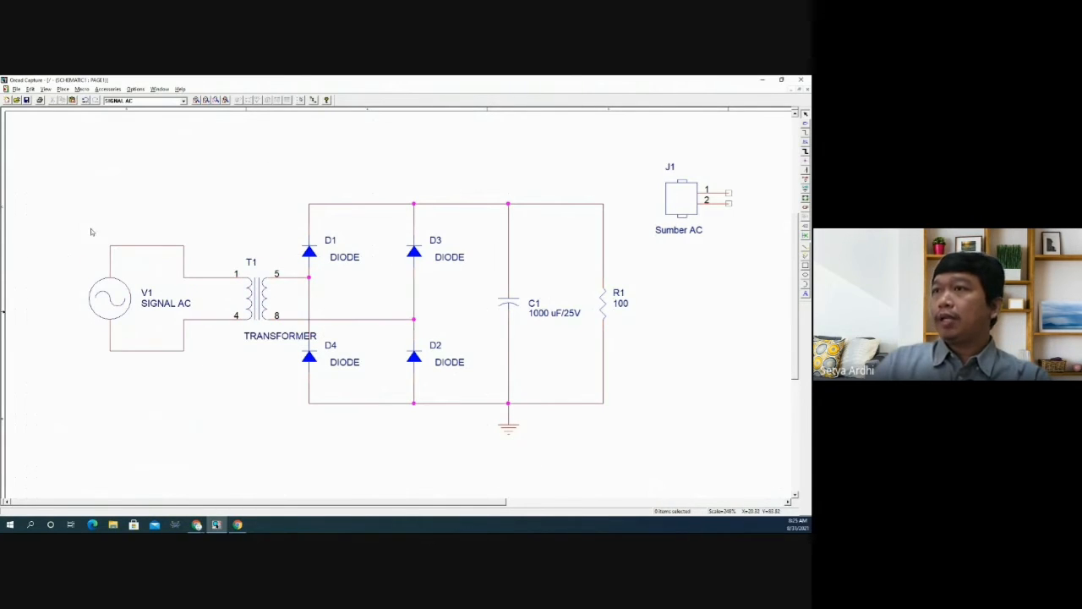
left_click_drag(90, 228, 205, 379)
left_click_drag(139, 319, 152, 322)
left_click(223, 392)
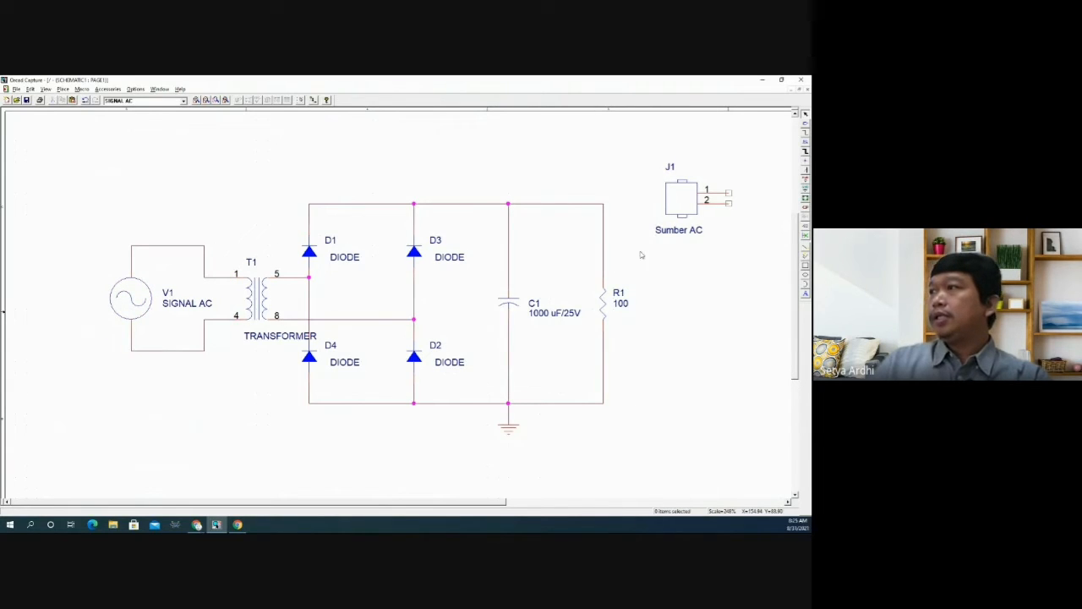
- Shift capacitor C1, the ground symbol and resistor R1 with their wires closer to the diode bridge
left_click_drag(624, 192, 591, 426)
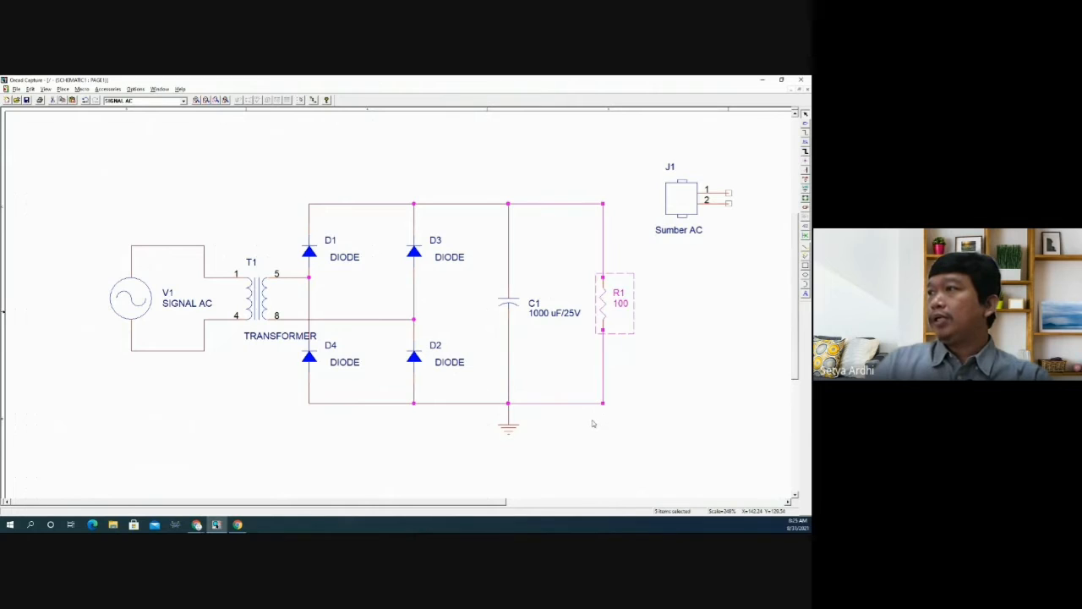
left_click_drag(636, 171, 488, 454)
left_click_drag(511, 363, 489, 364)
left_click(684, 338)
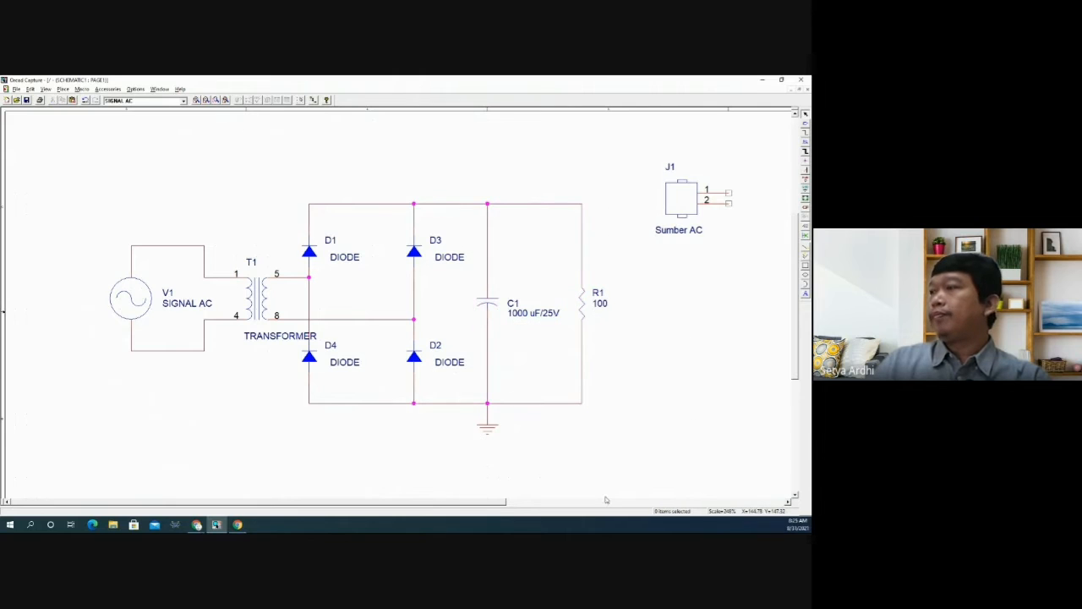
- Move the Sumber AC connector J1 away from the rectifier circuit into the empty area beyond R1
left_click_drag(500, 504, 749, 492)
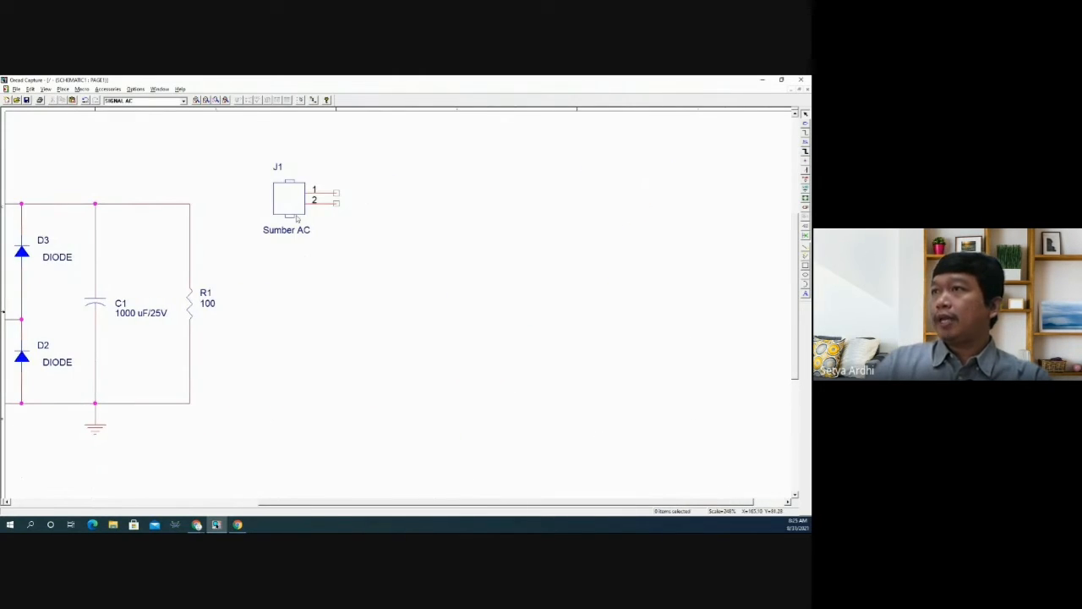
left_click_drag(293, 208, 481, 290)
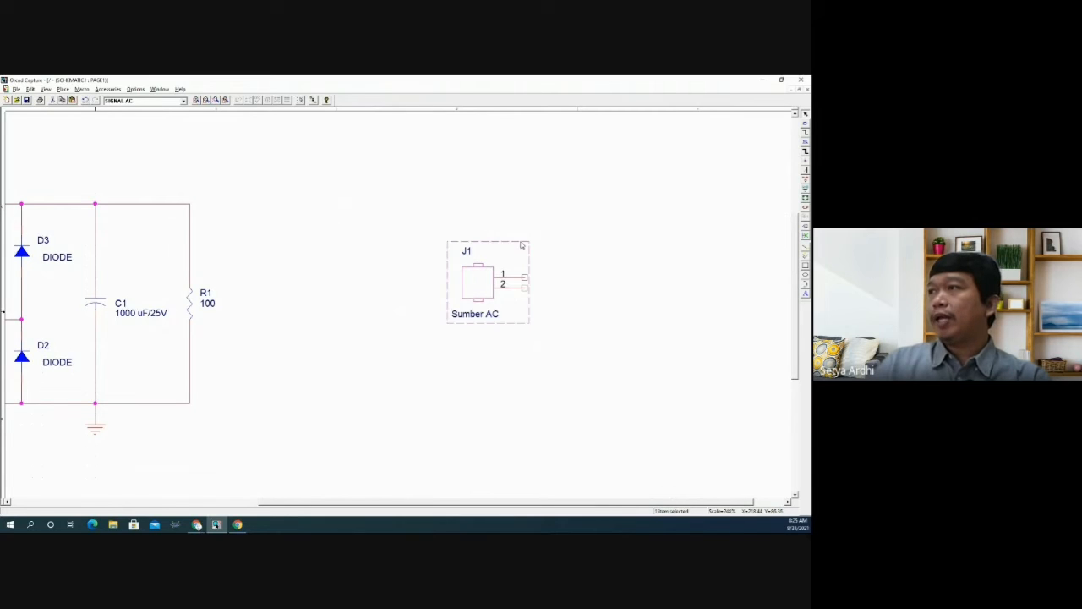
left_click(542, 199)
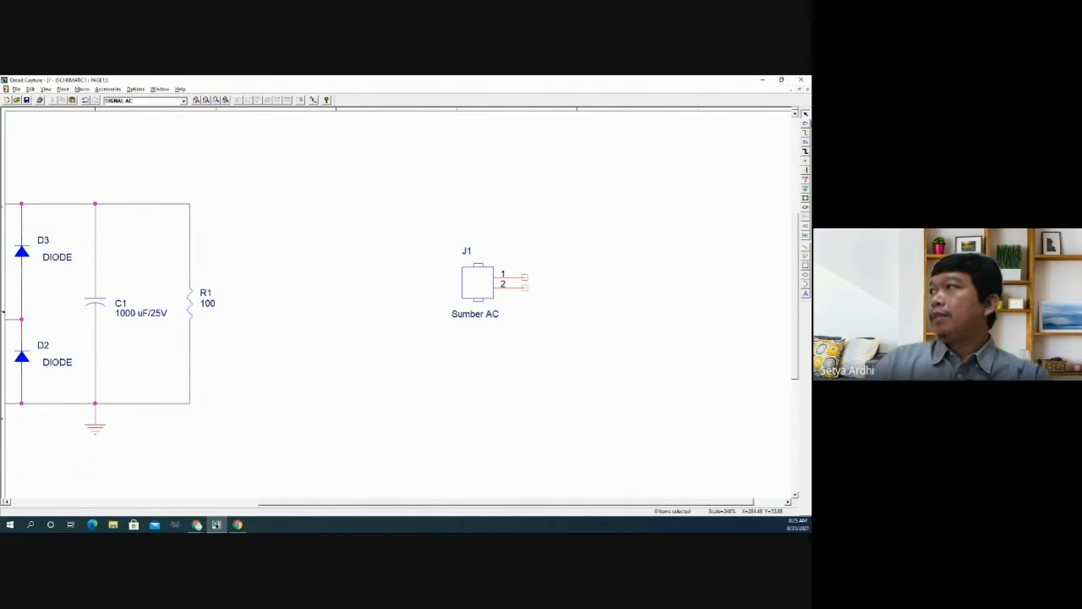
- Place a DIODE BRIDGE part, found by searching all libraries, in the empty area beyond connector J1
left_click(805, 123)
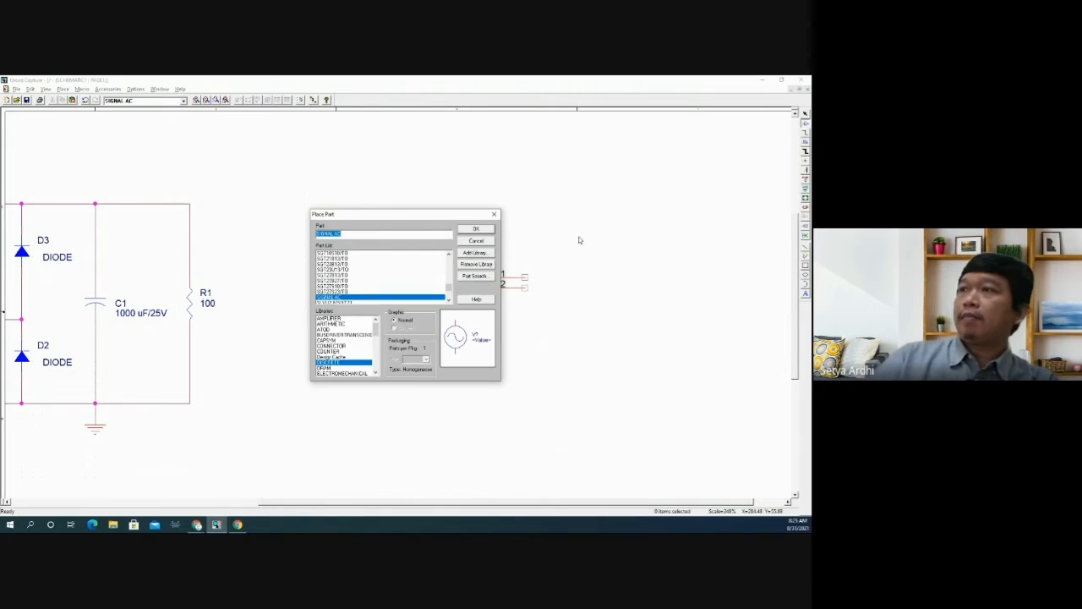
left_click(336, 329)
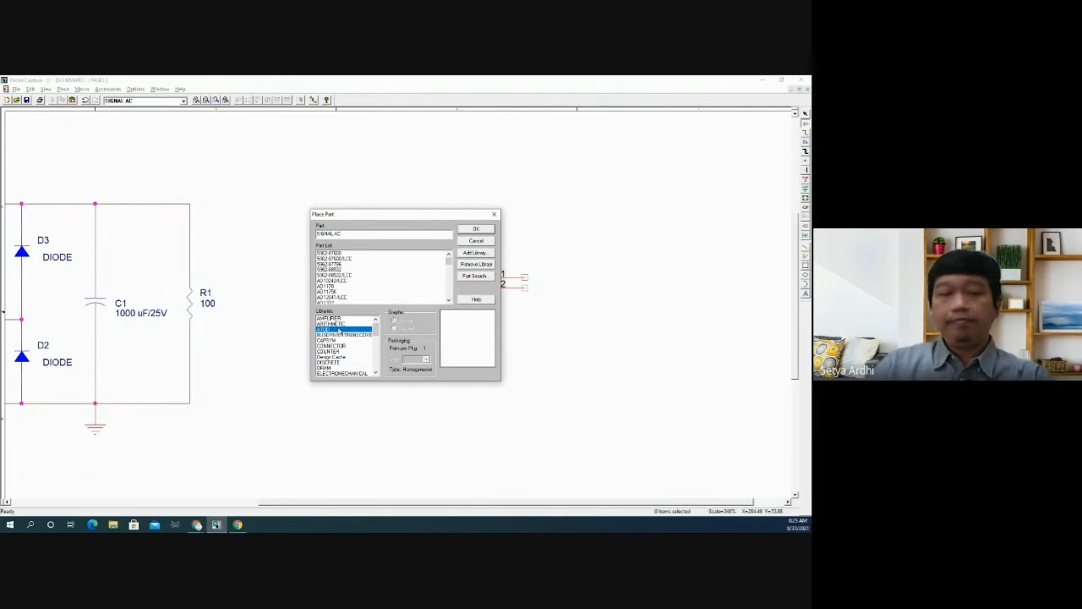
key("ctrl+a")
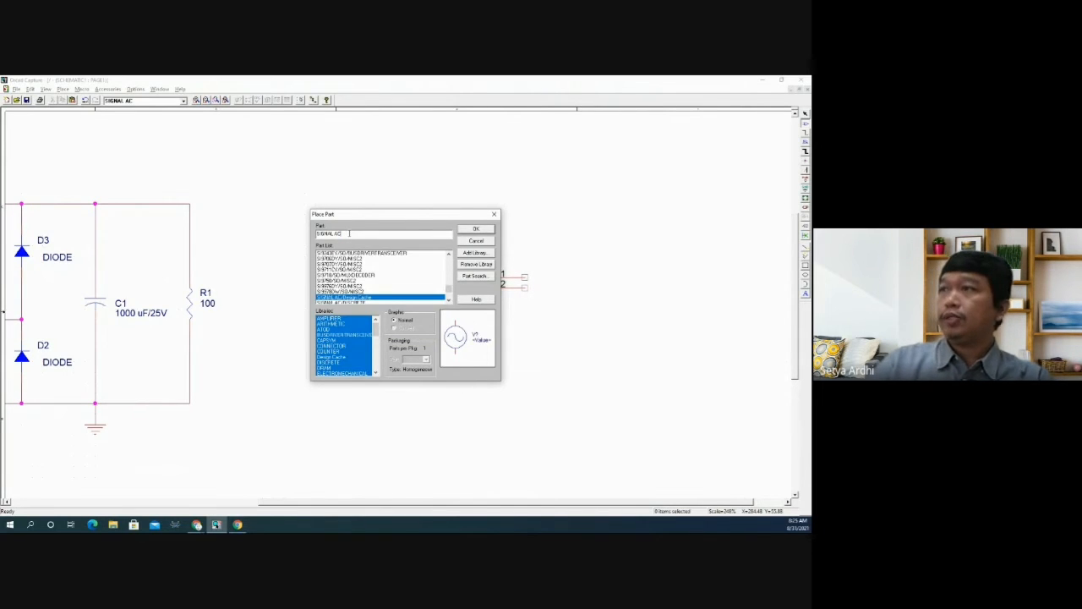
left_click_drag(350, 233, 291, 229)
type("di")
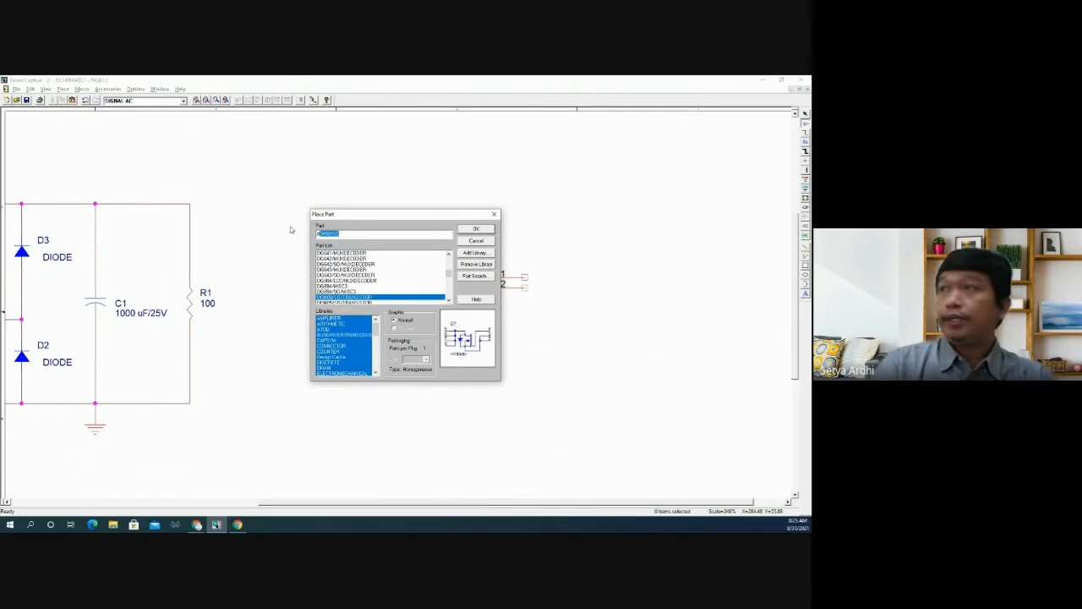
type("o")
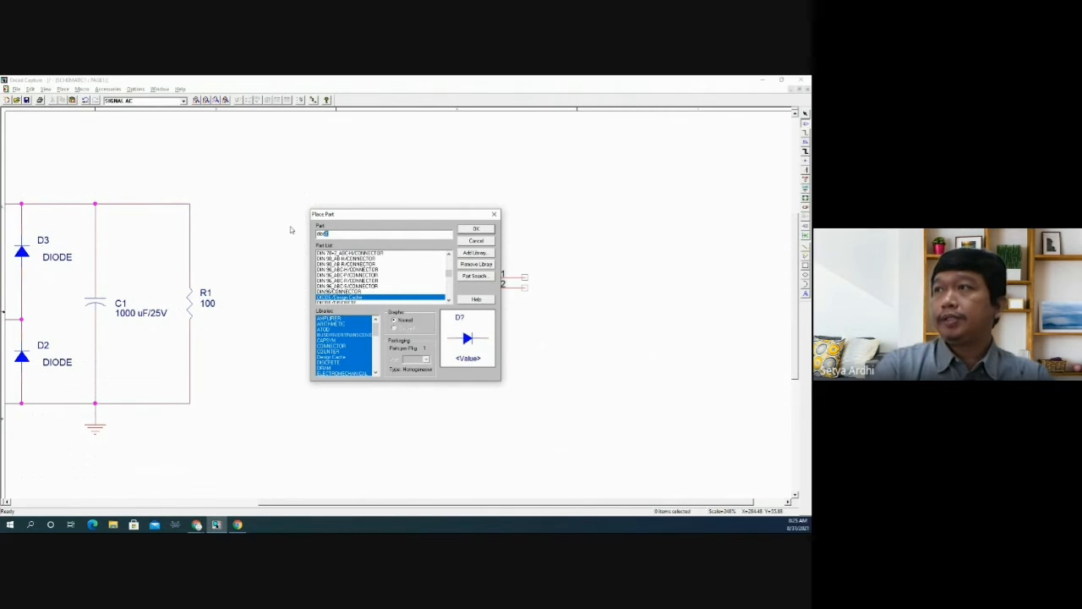
type("de bridge")
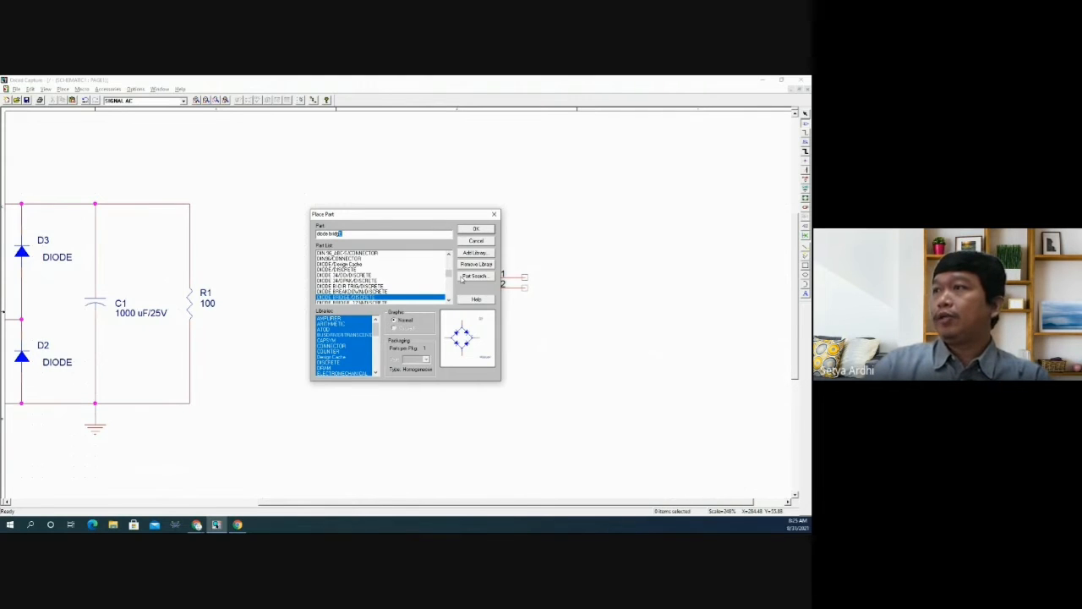
left_click(478, 230)
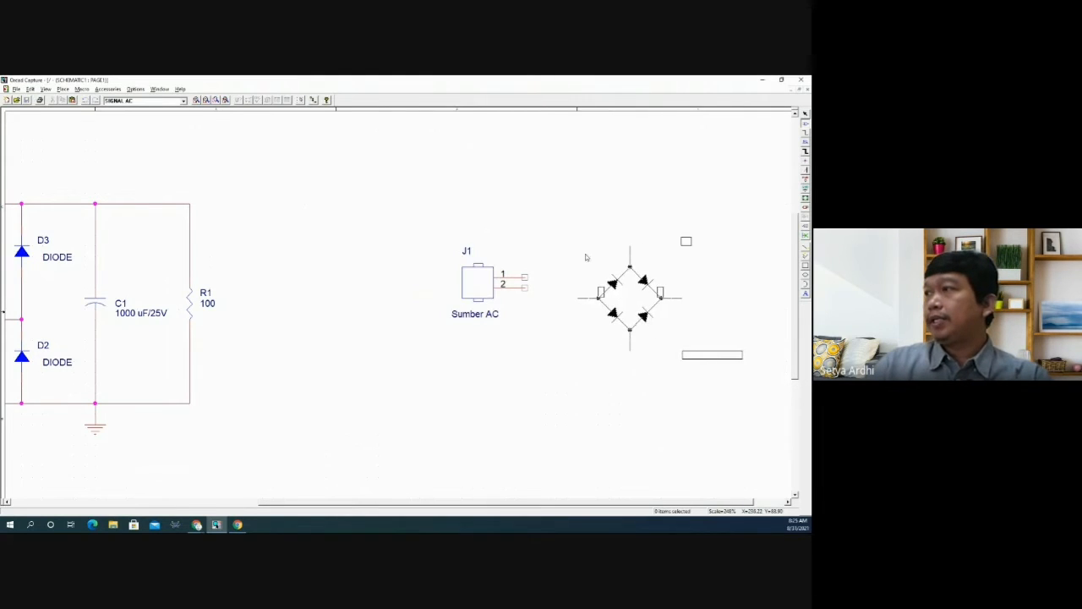
key("Escape")
- Move connector J1 out of the way, then shift diode bridge D5 closer to the rectifier circuit and mirror it vertically
left_click_drag(518, 294, 403, 379)
left_click_drag(644, 301, 548, 300)
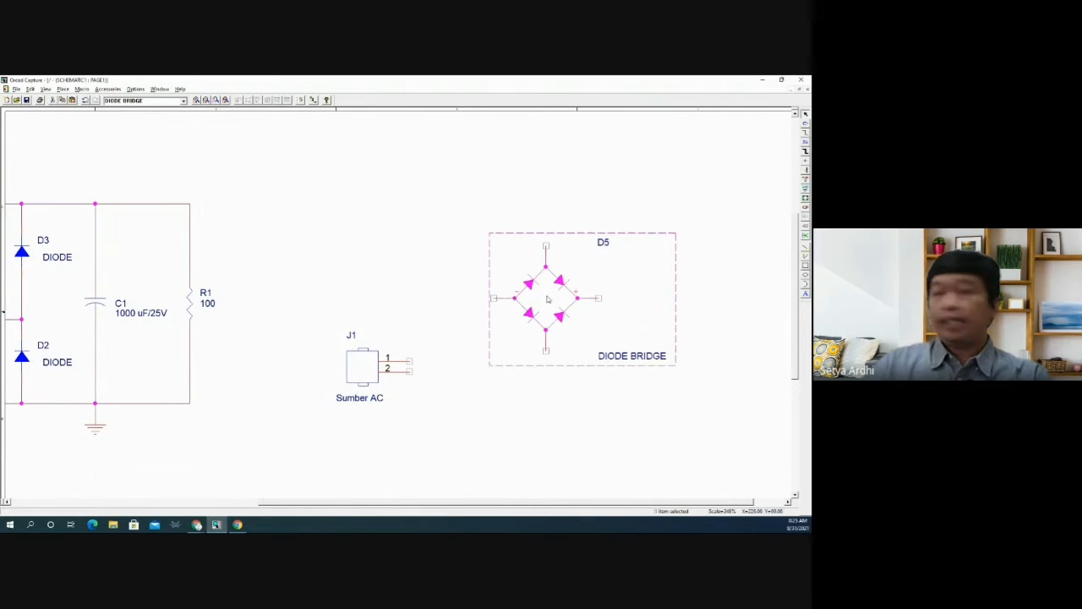
key("v")
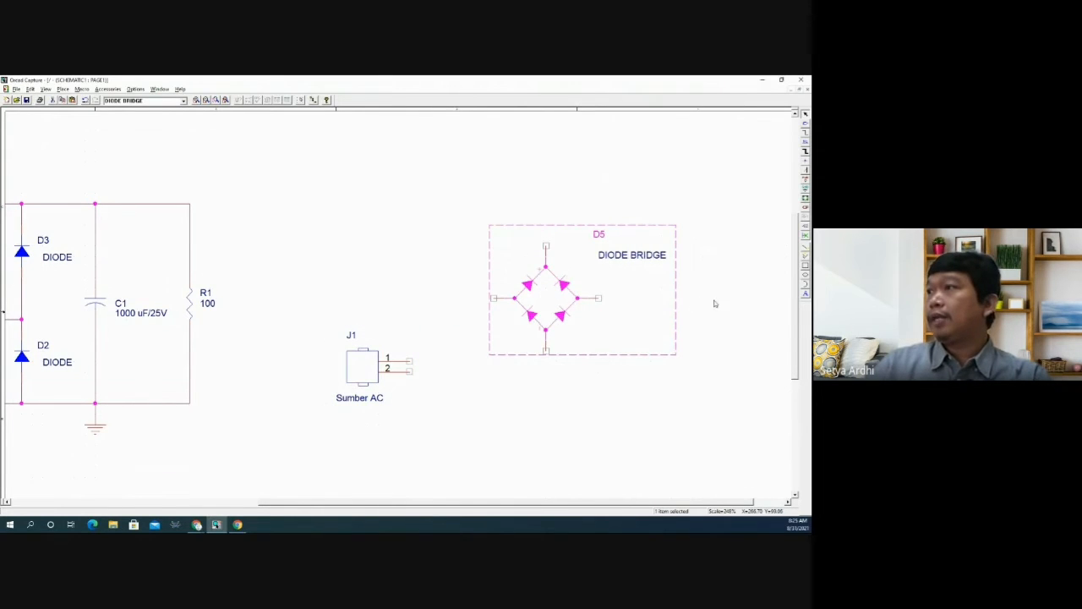
left_click(699, 323)
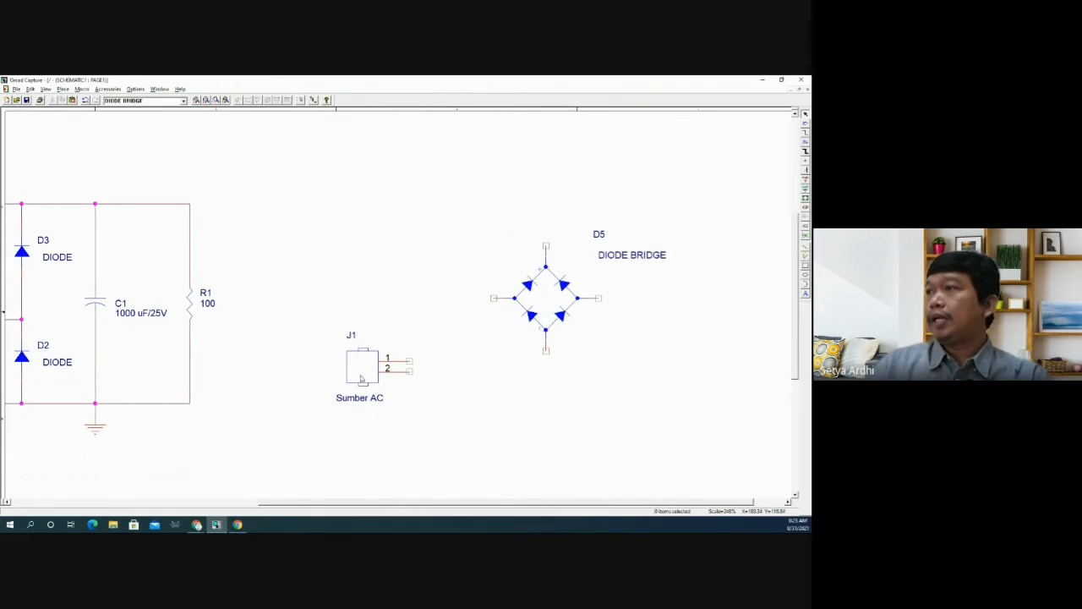
- Delete the Sumber AC connector J1 and place a SIGNAL AC source in its place beside diode bridge D5
left_click_drag(361, 378, 367, 302)
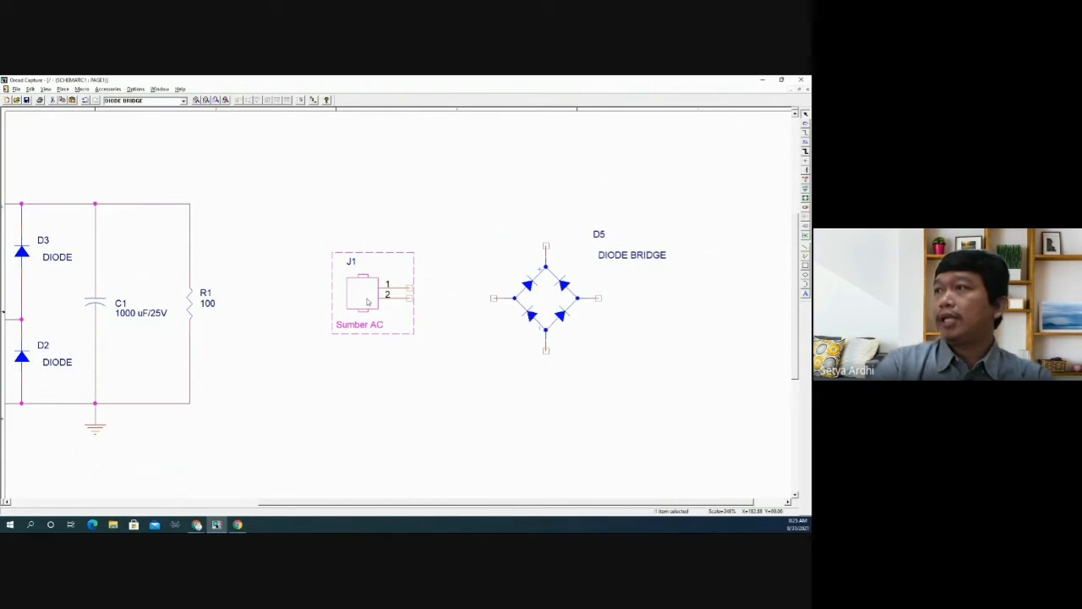
key("Delete")
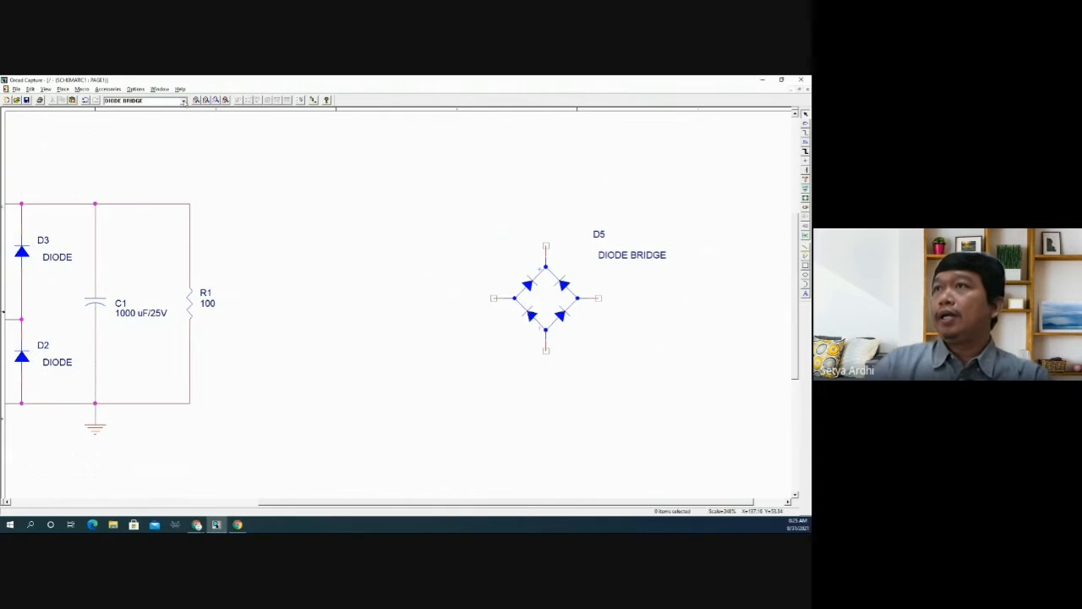
left_click(184, 101)
left_click(152, 119)
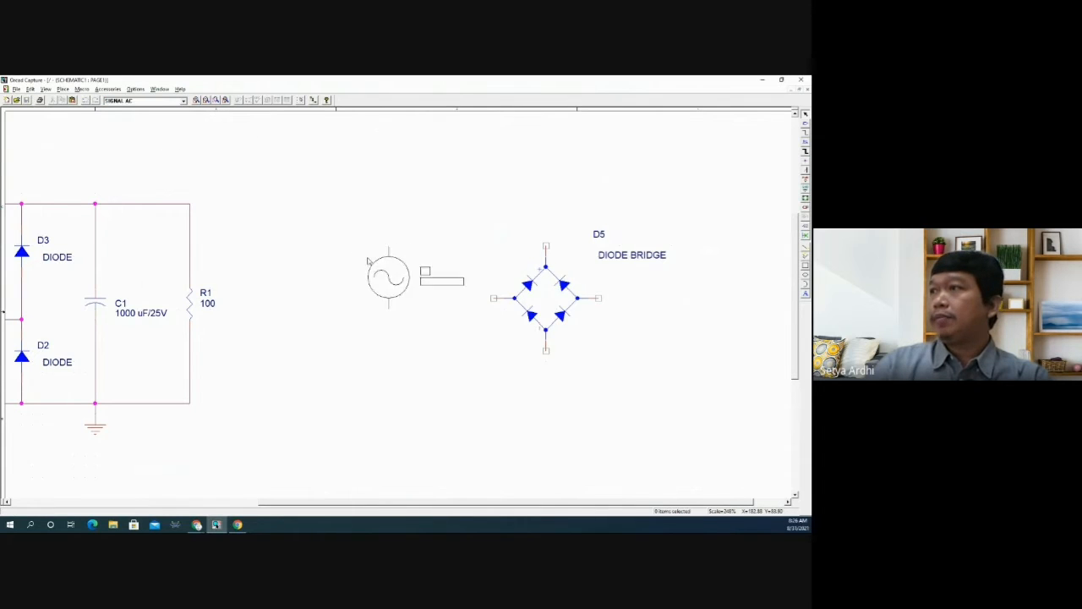
left_click(373, 308)
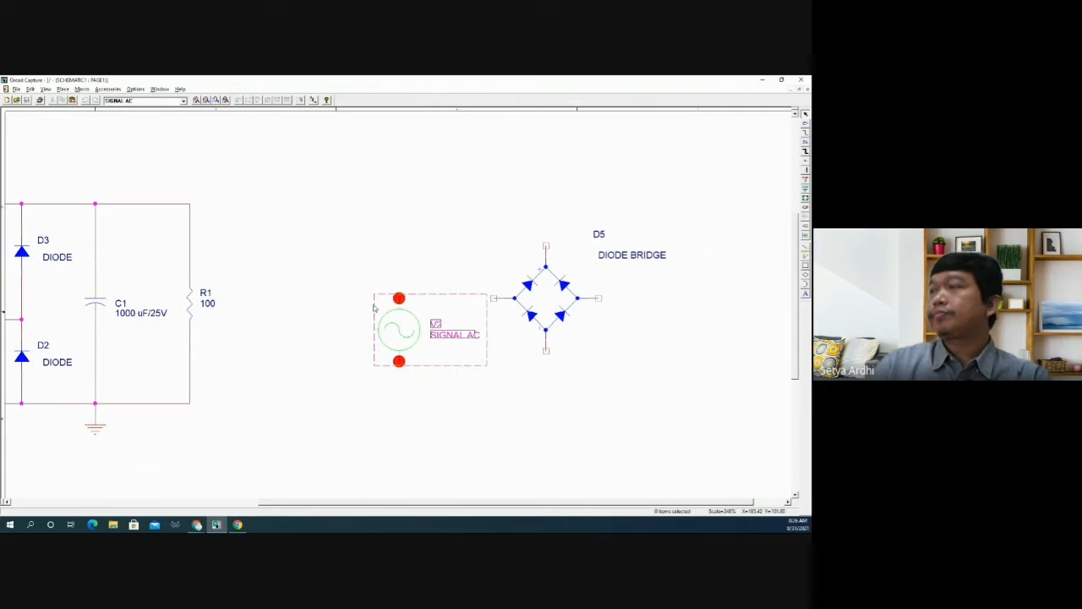
- Rotate diode bridge D5 so its + pin faces away from source V2, and lower it level with the source
left_click(546, 297)
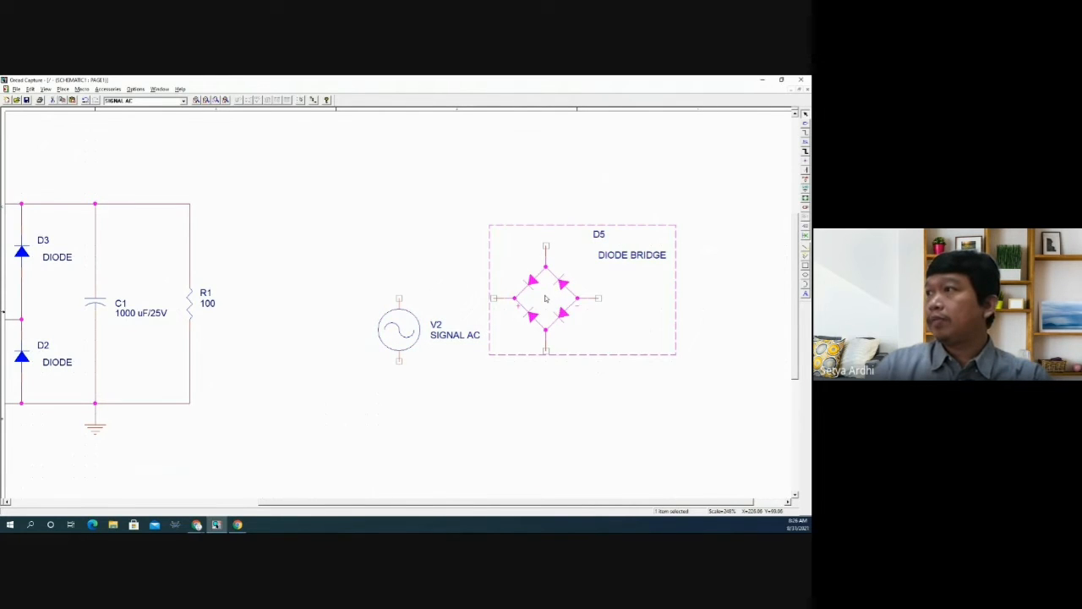
key("r")
left_click_drag(545, 297, 545, 336)
left_click(486, 292)
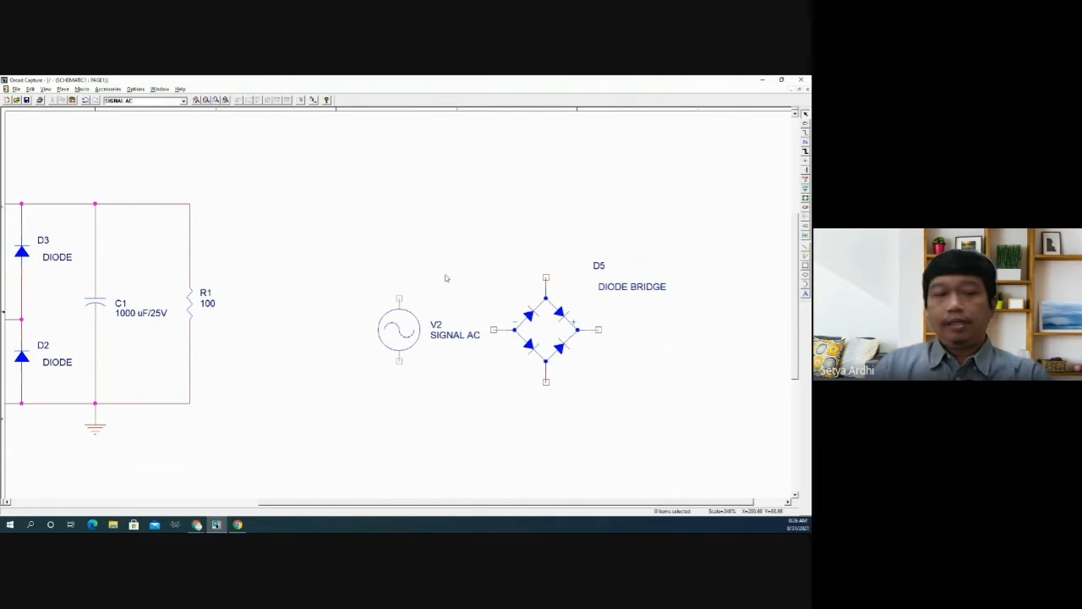
- Wire both terminals of AC source V2 to the upper and lower pins of diode bridge D5
key("w")
left_click(546, 278)
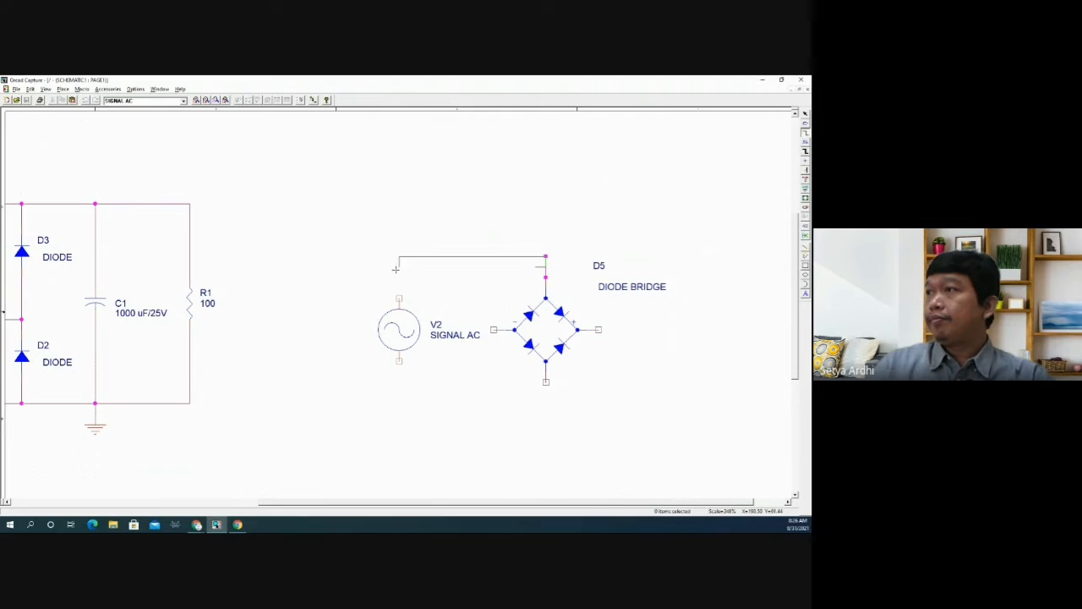
left_click(399, 256)
left_click(399, 298)
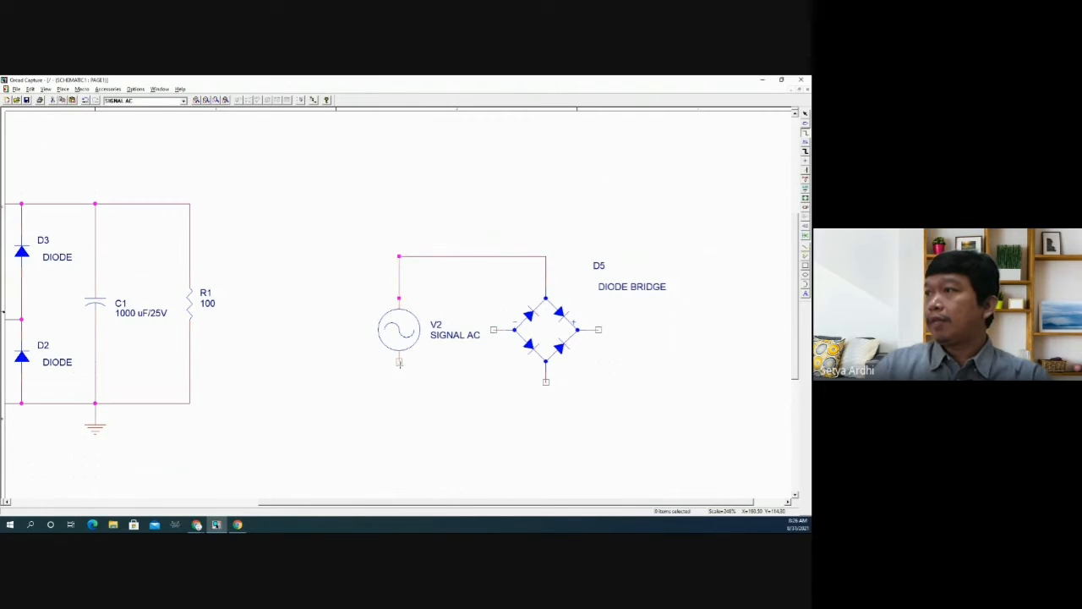
left_click(399, 363)
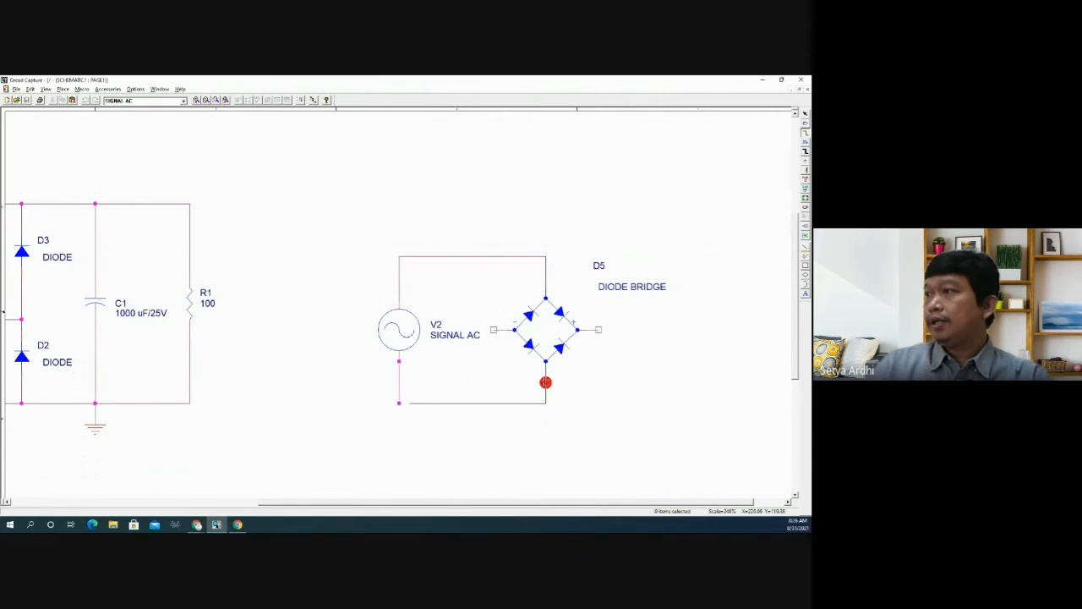
left_click(545, 381)
key("Escape")
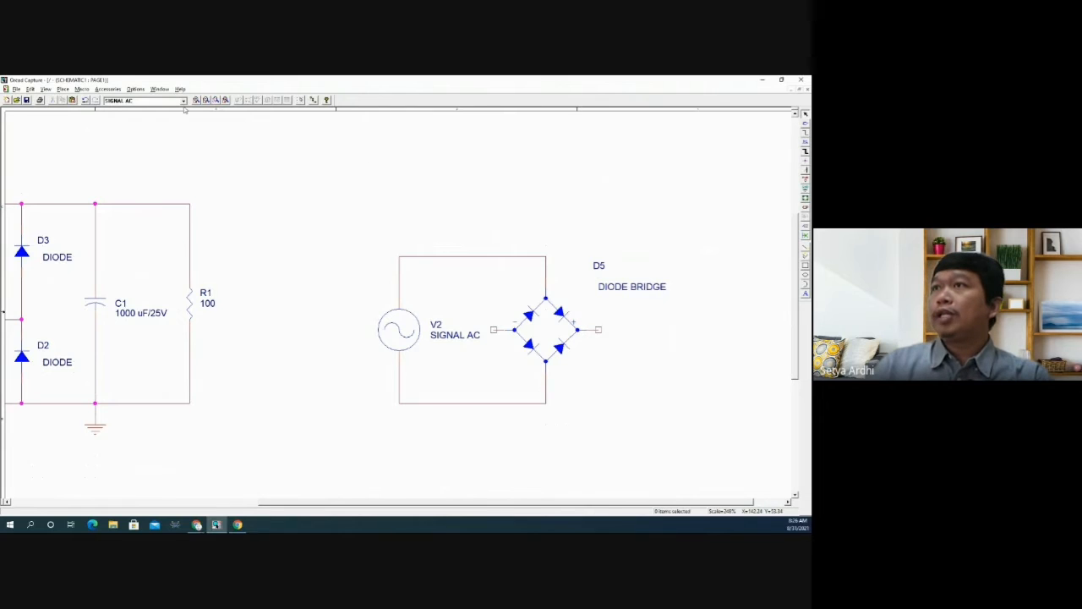
- Place a CAP part on the output side of diode bridge D5, slightly below its + pin
left_click(183, 100)
left_click(139, 137)
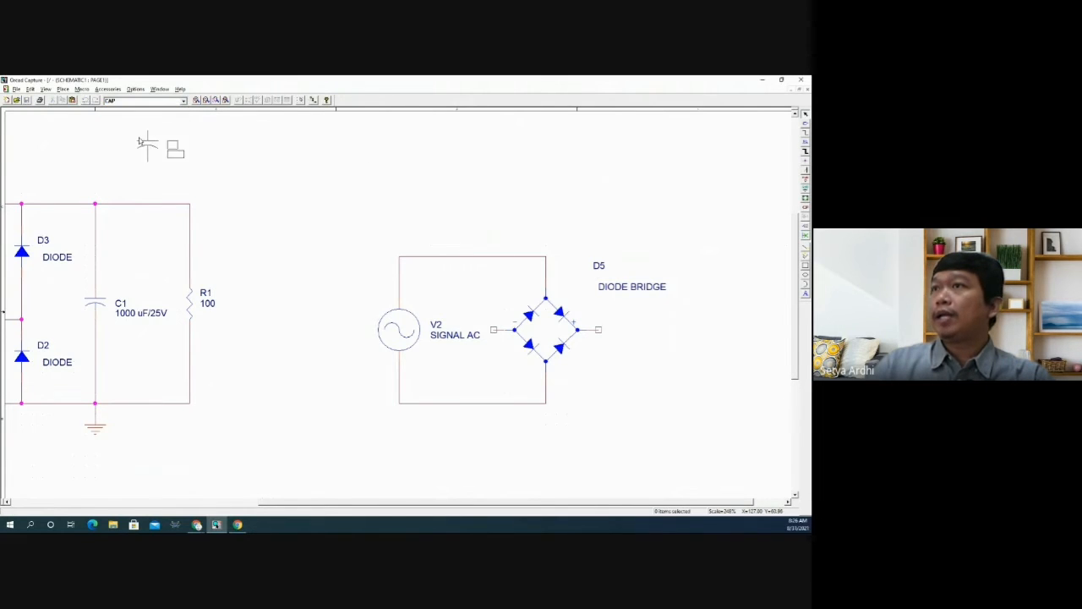
left_click(627, 359)
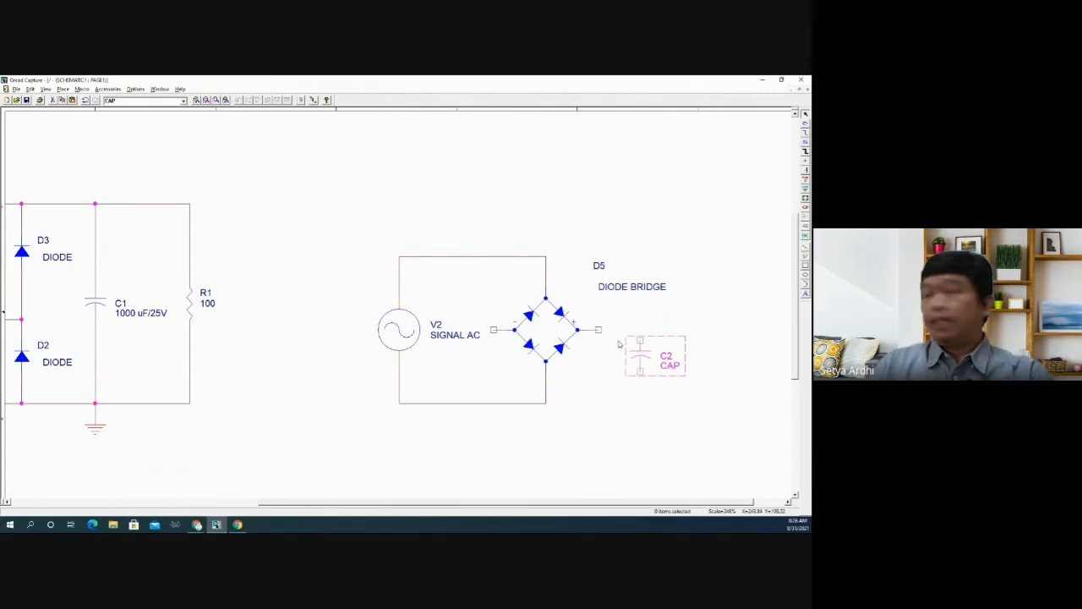
- Wire capacitor C2's upper pin to the bridge's + pin and its lower pin around below to the − pin
left_click(597, 329)
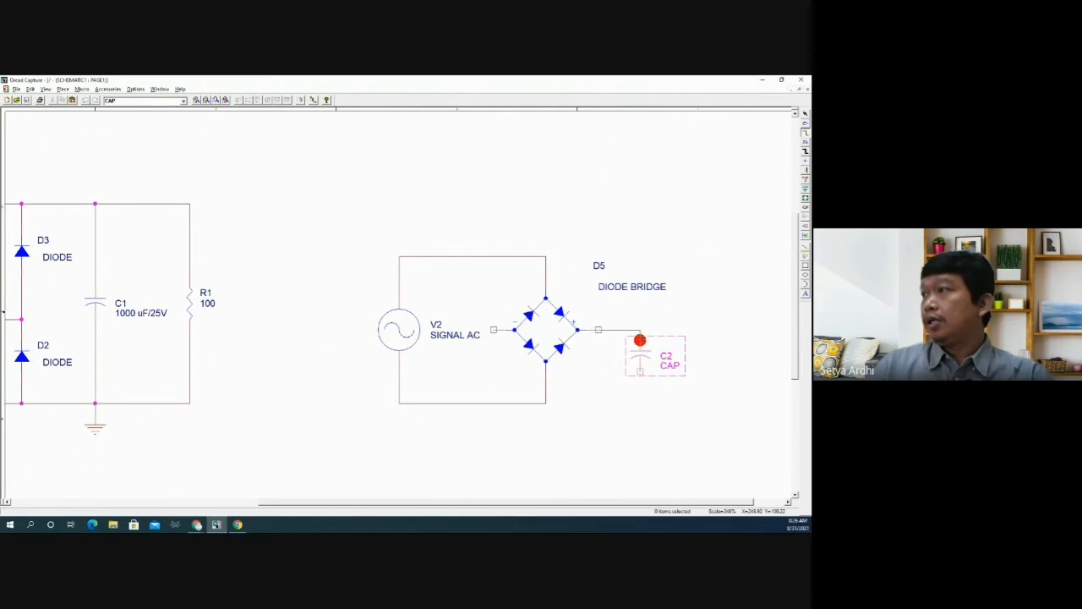
left_click(640, 340)
left_click(640, 371)
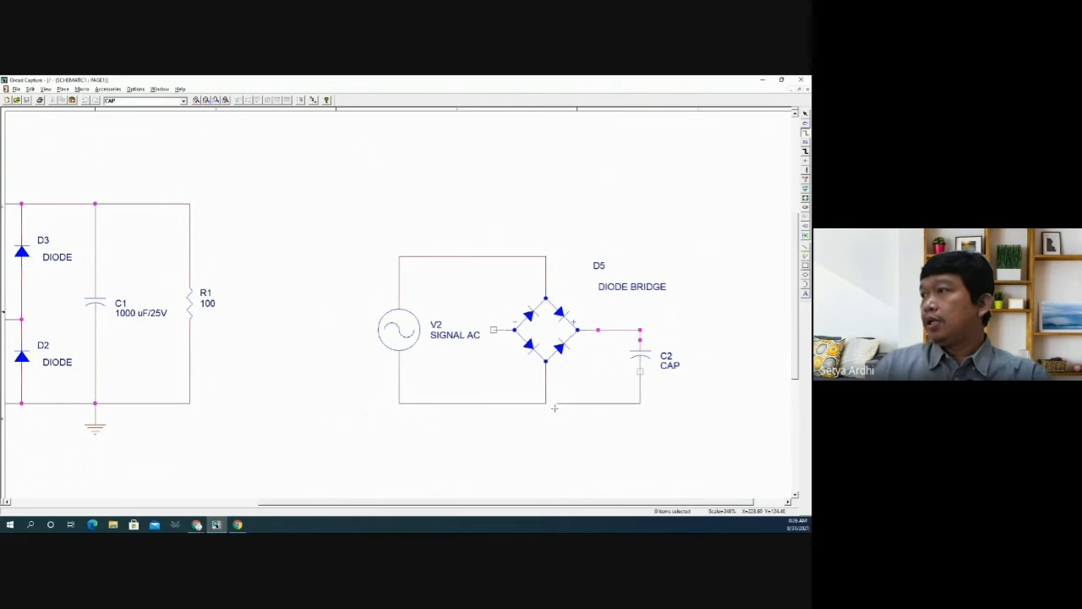
left_click(493, 425)
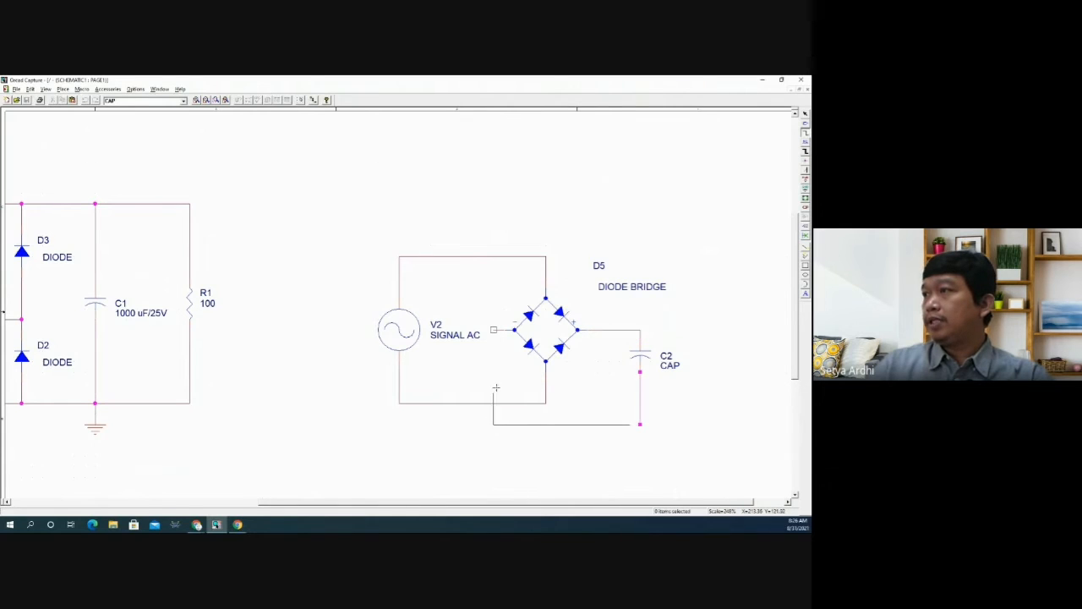
left_click(493, 330)
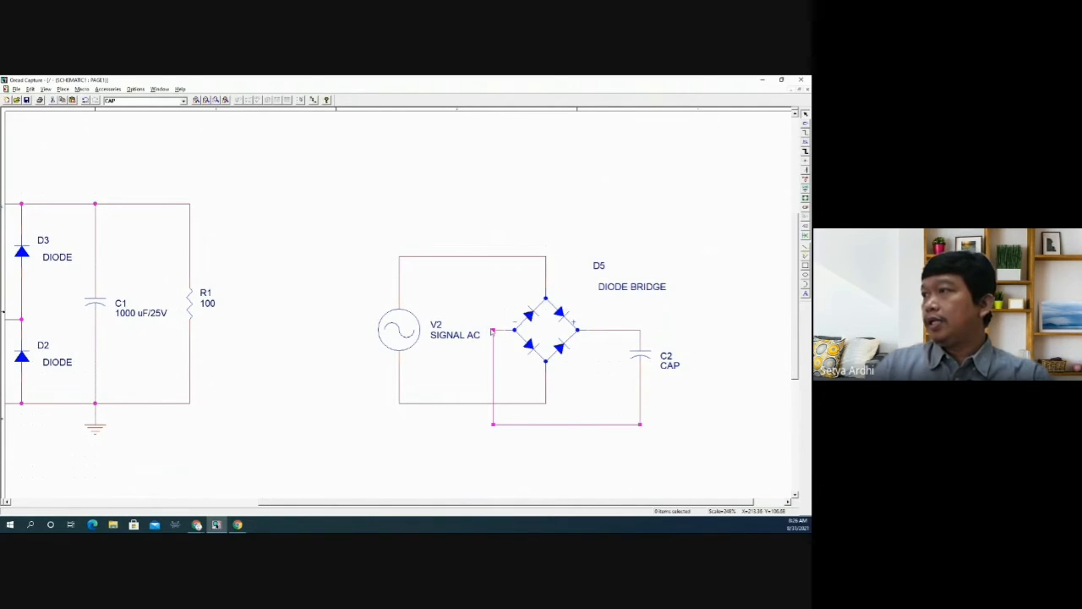
- Lower capacitor C2 with its wires attached and delete the slanted wire and the leftover wire below the capacitor
left_click_drag(565, 505, 596, 504)
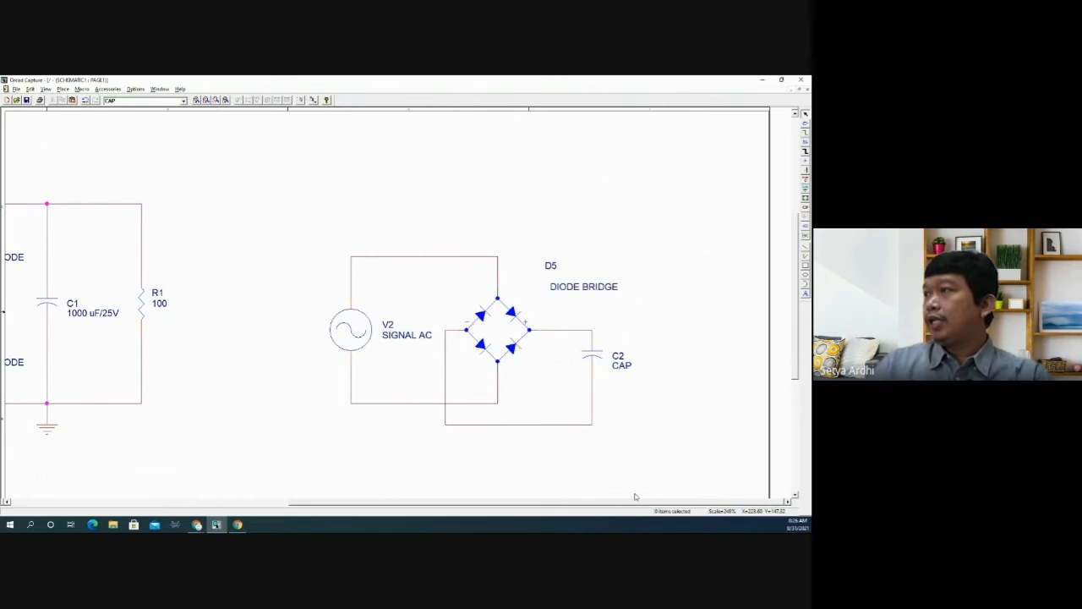
left_click(591, 358)
left_click_drag(592, 359, 592, 390)
left_click(546, 448)
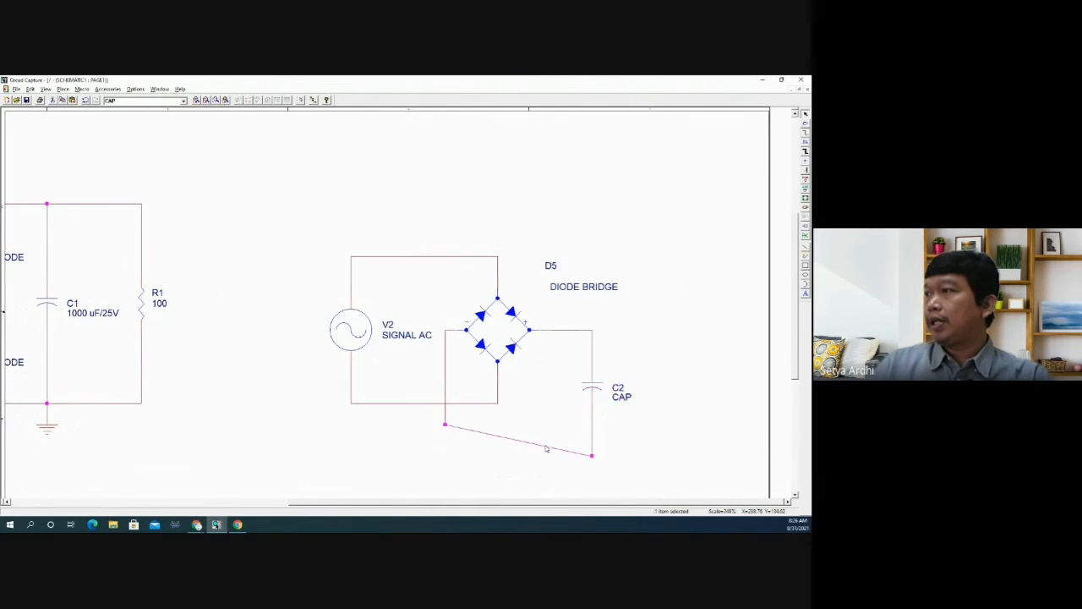
key("Delete")
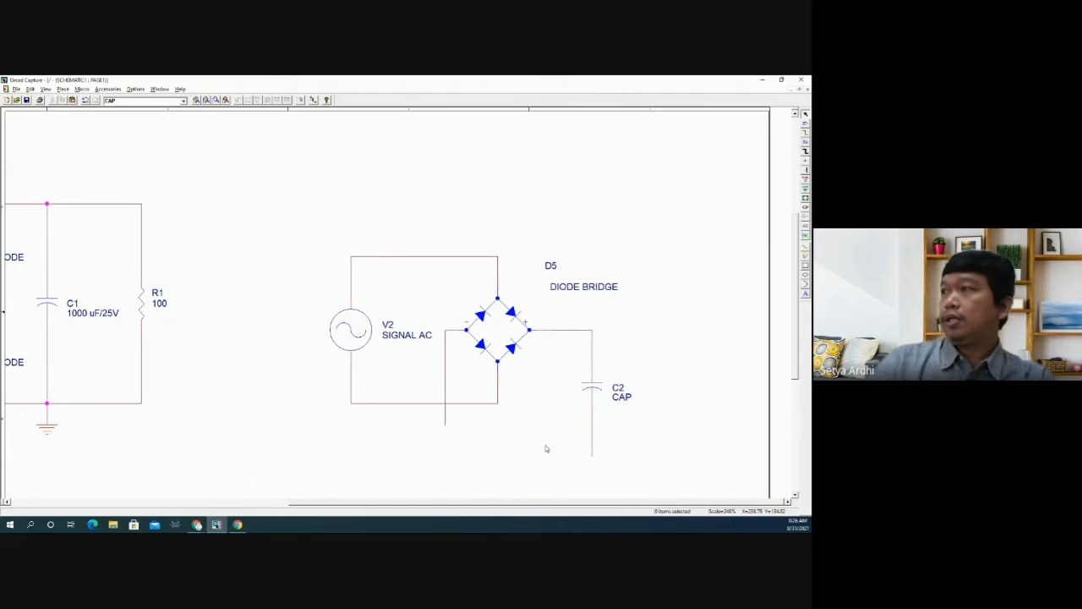
left_click(592, 437)
key("Delete")
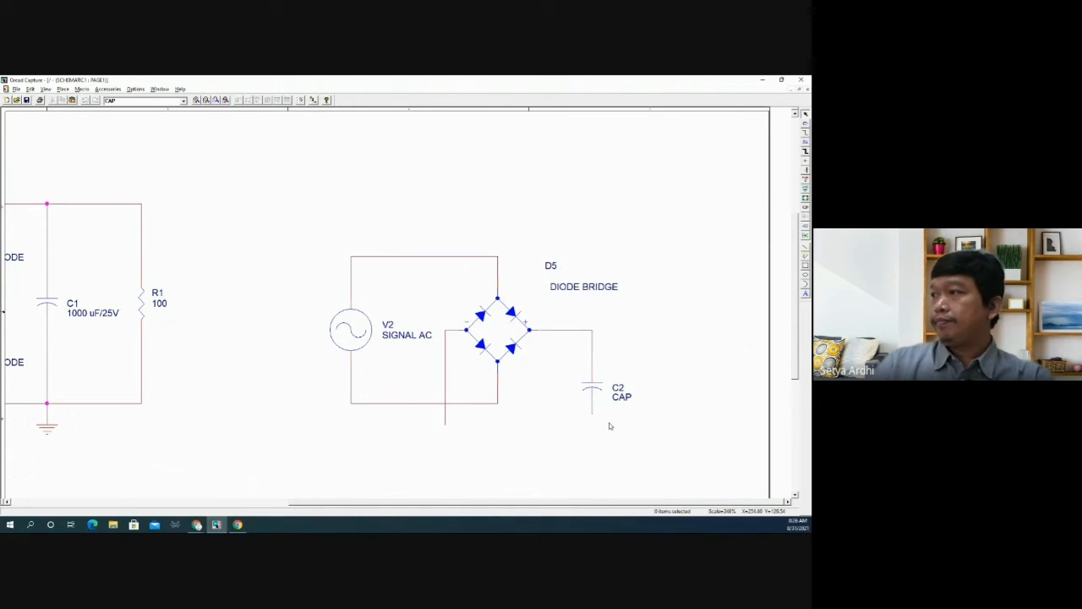
- Rewire the bridge's − branch to capacitor C2's lower pin and shift the capacitor closer to the bridge
left_click(445, 423)
left_click(592, 418)
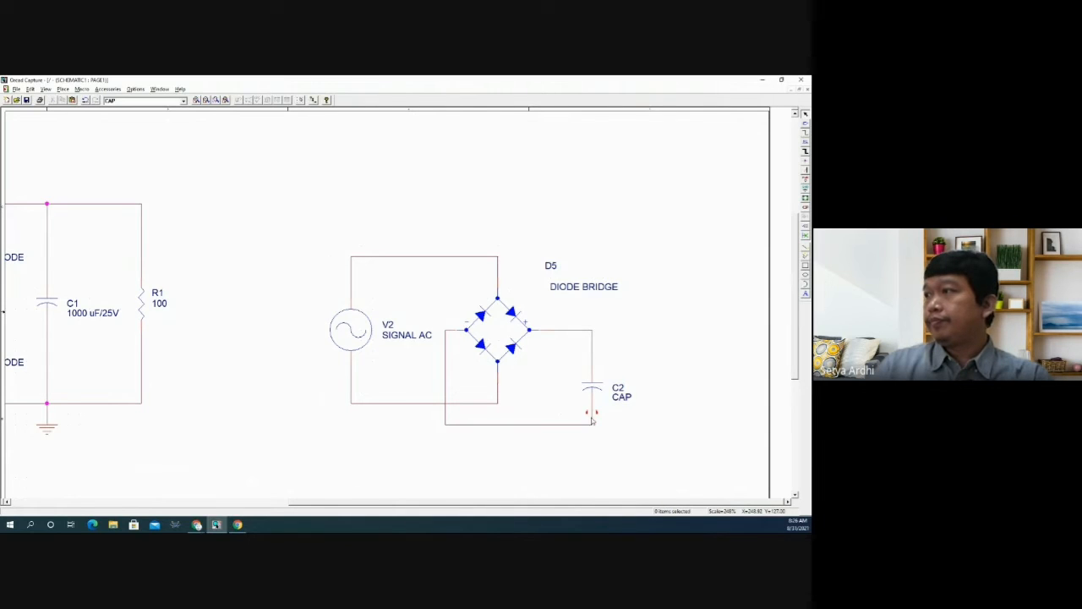
left_click_drag(601, 390, 582, 379)
left_click(614, 355)
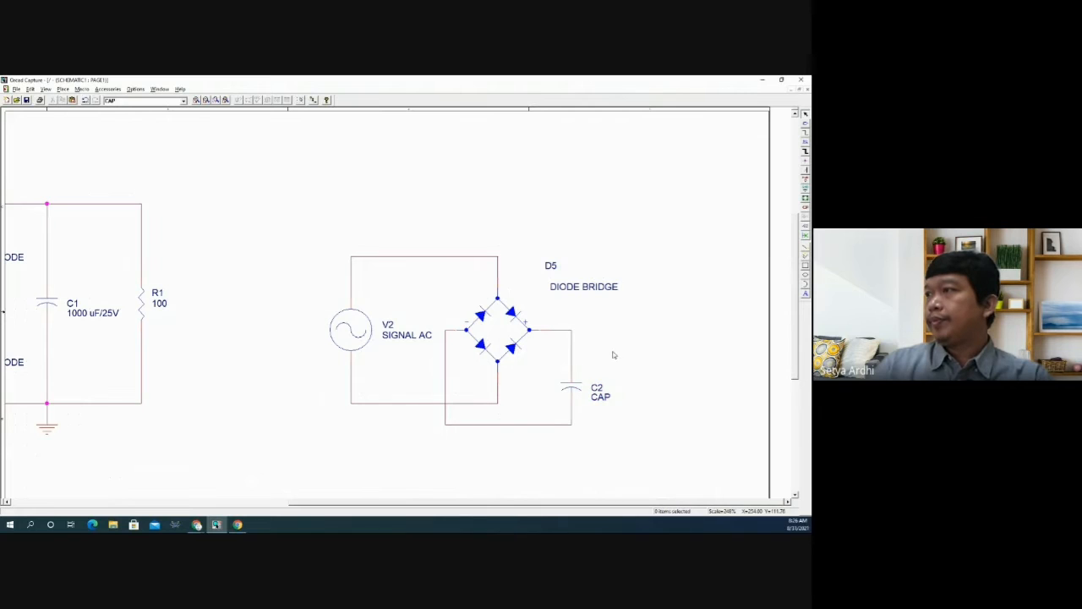
- Place a RESISTOR part beside capacitor C2, on the side away from the bridge
left_click(183, 101)
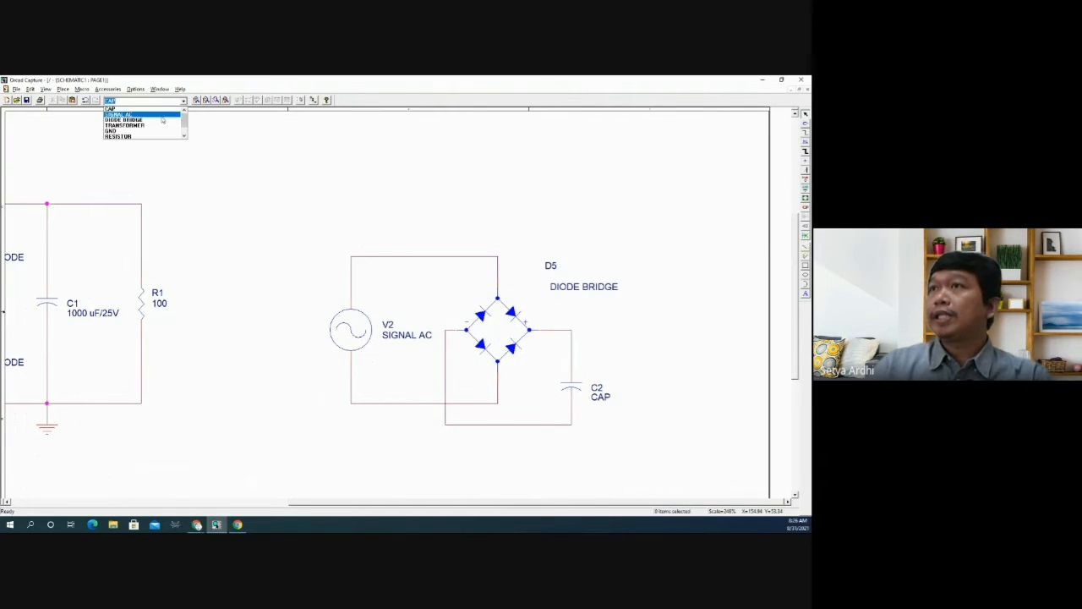
left_click(152, 136)
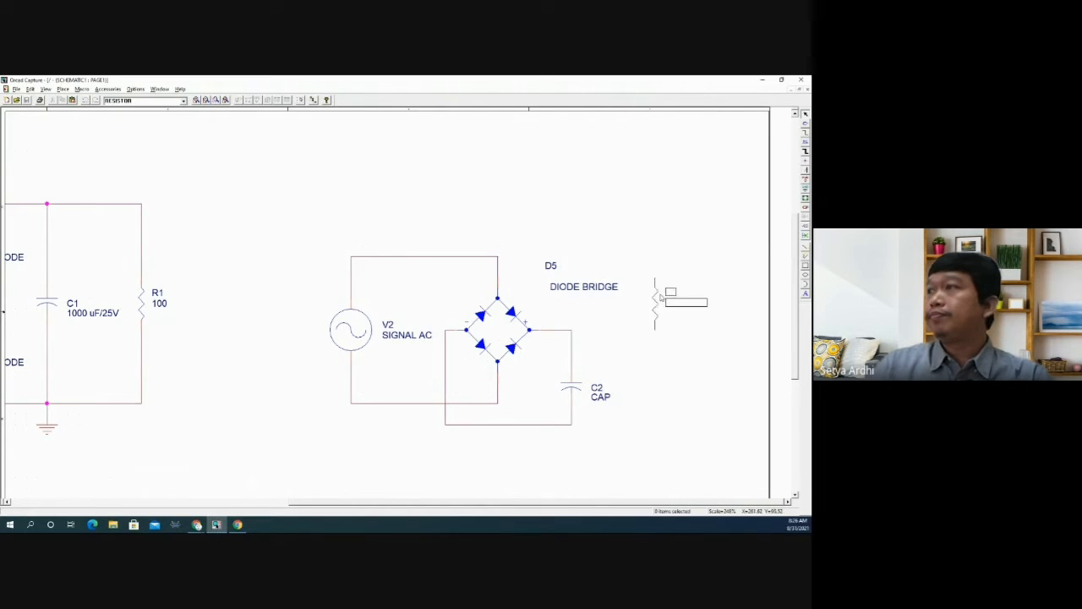
left_click(626, 365)
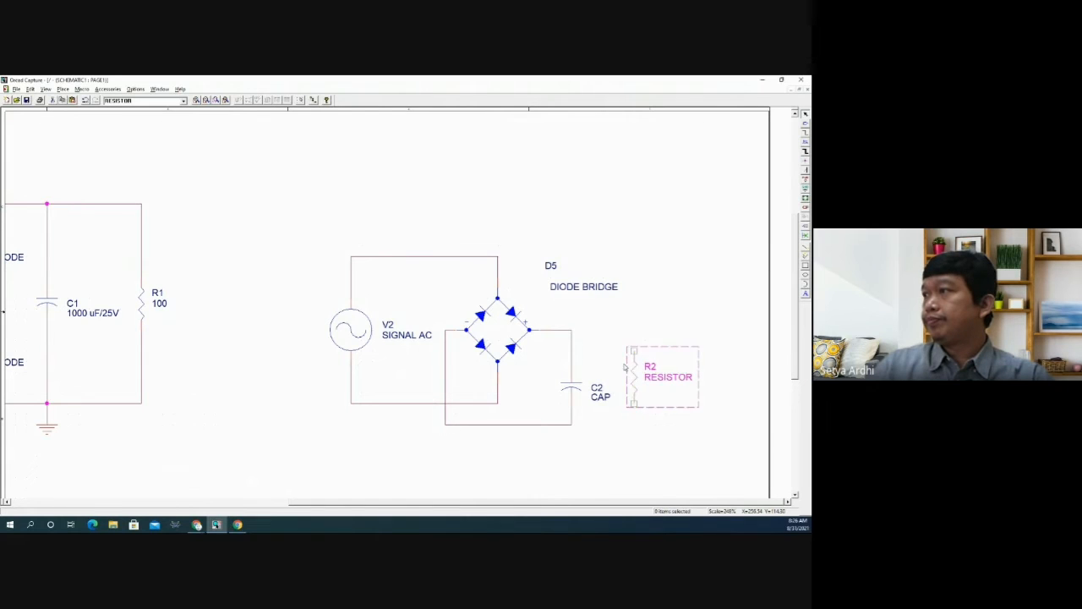
- Wire resistor R2 in parallel with capacitor C2, joining its pins to the bridge's + line and the bottom return line
key("Escape")
left_click(634, 350)
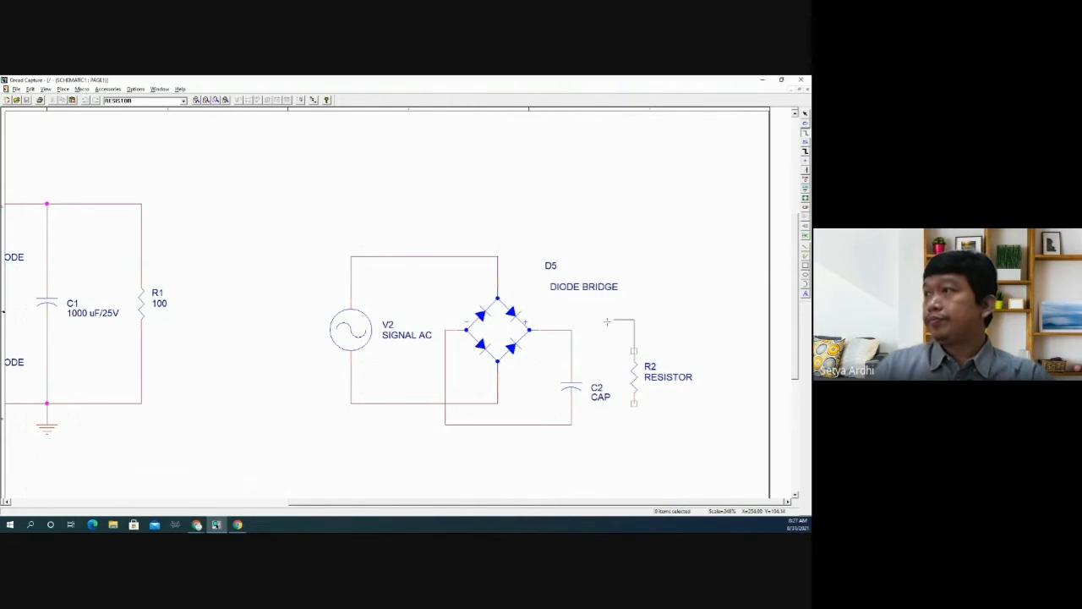
left_click(571, 330)
left_click(634, 402)
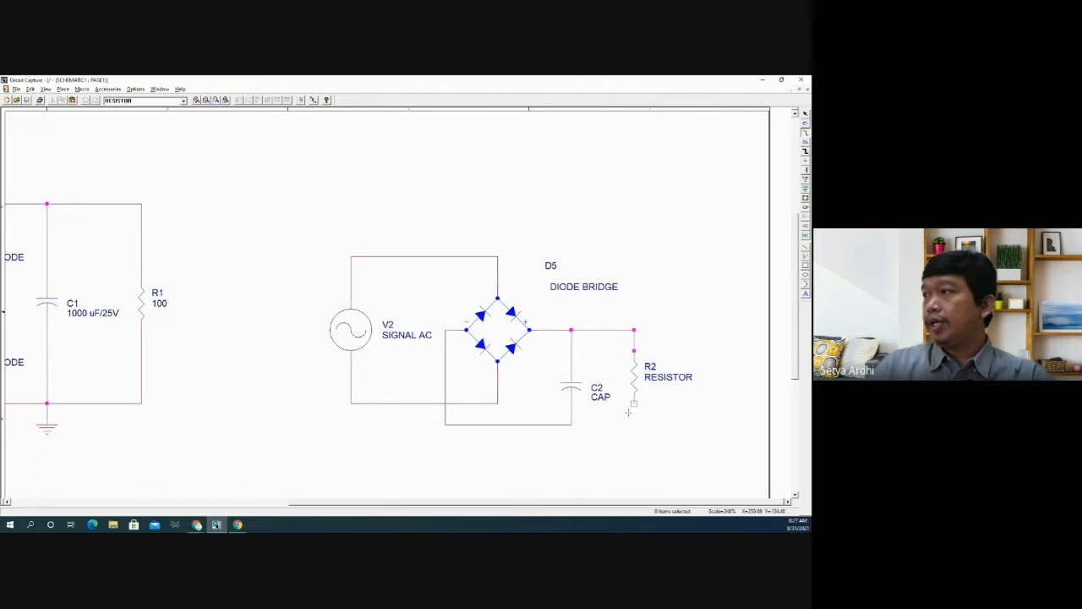
left_click(572, 423)
key("Escape")
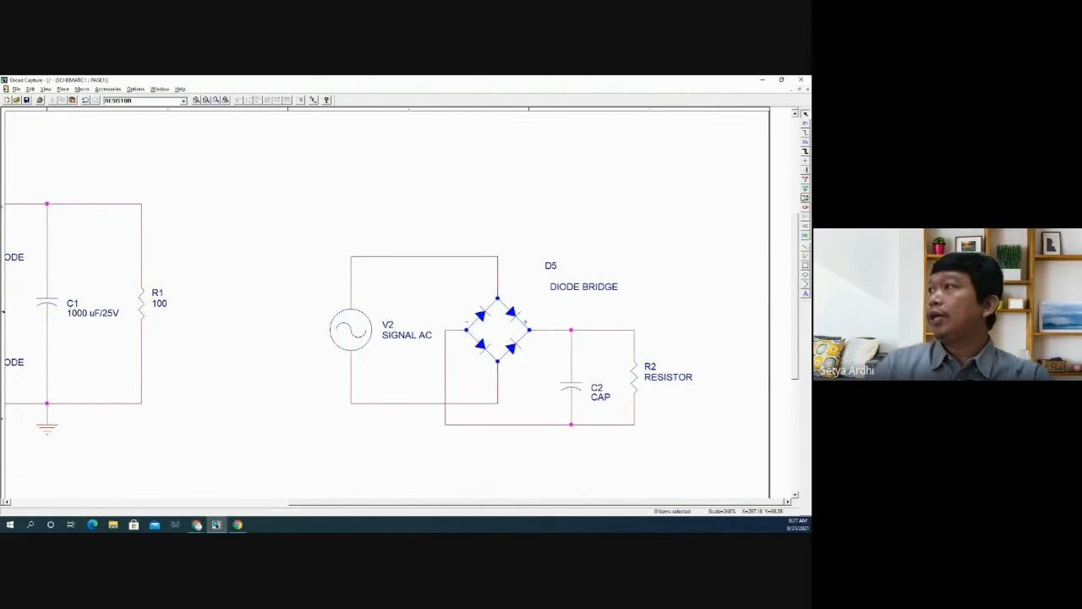
- Place a GND ground symbol below capacitor C2 and wire it to the junction at the capacitor's lower end
left_click(805, 198)
left_click(337, 294)
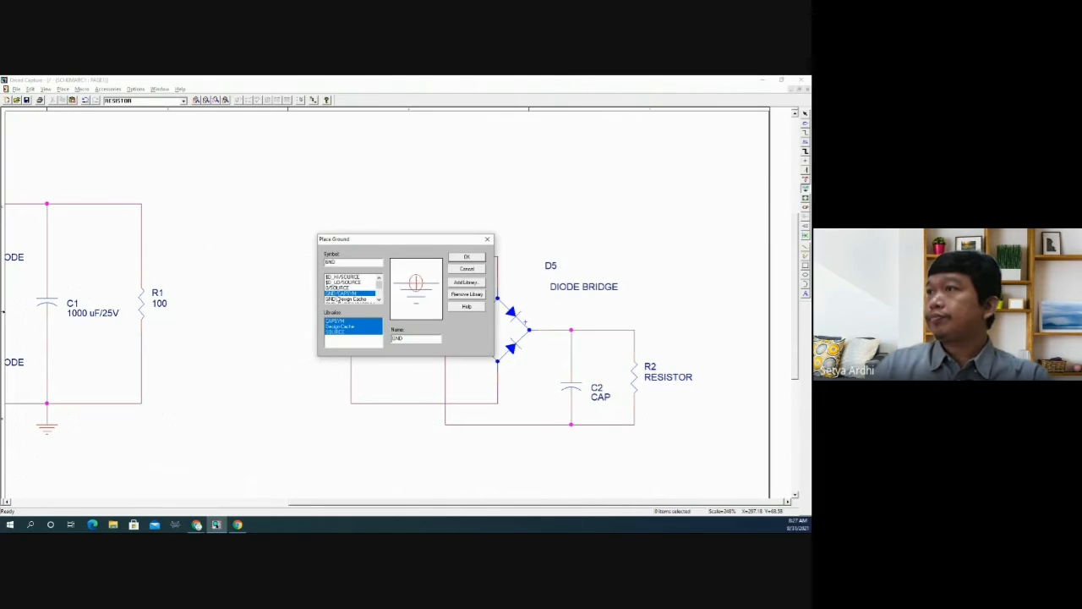
left_click(466, 256)
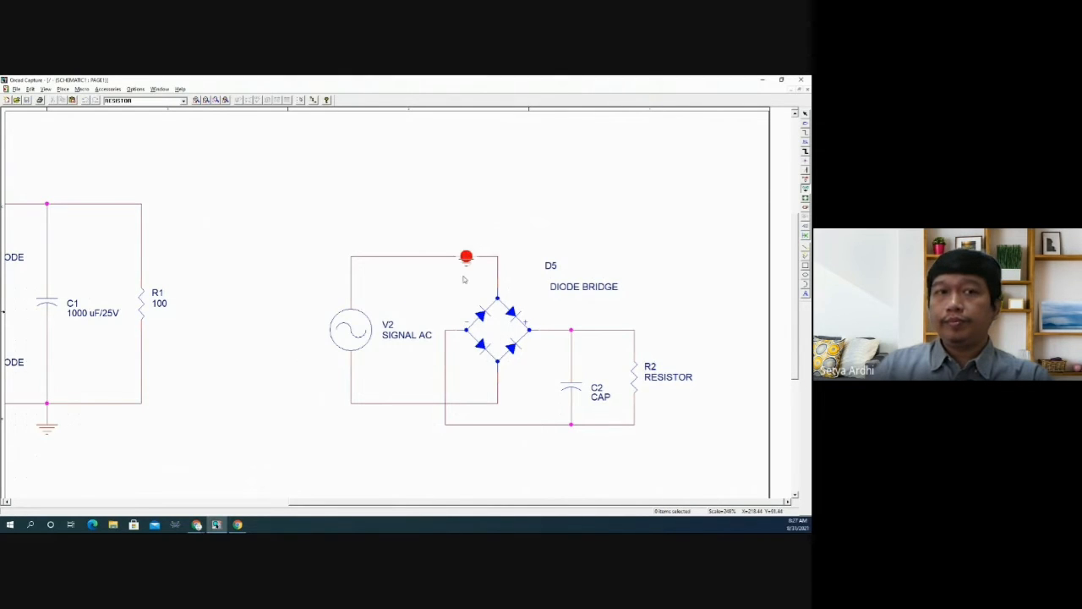
left_click(570, 457)
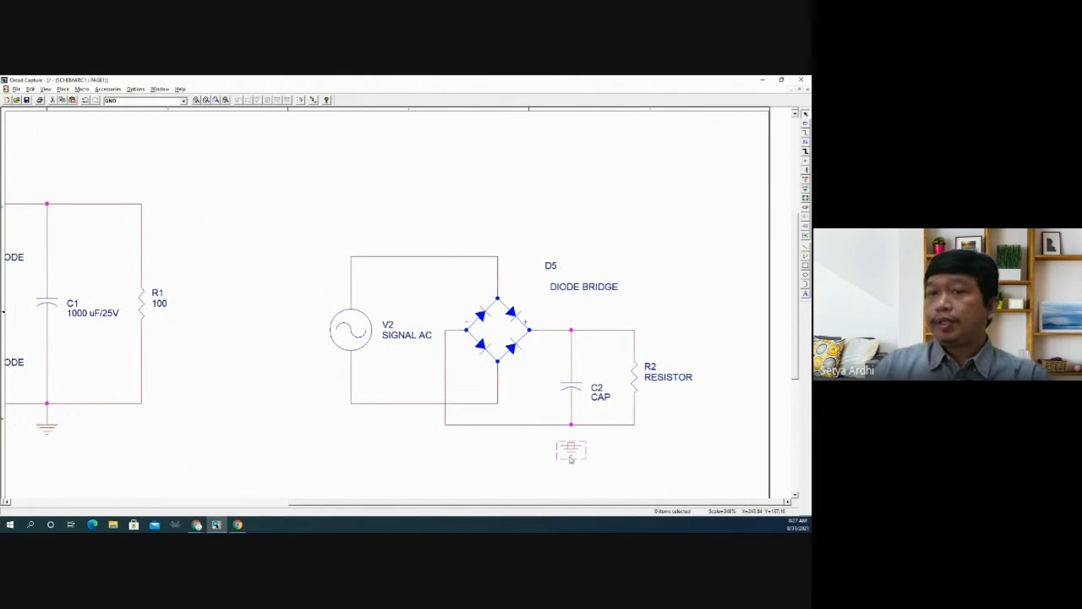
key("w")
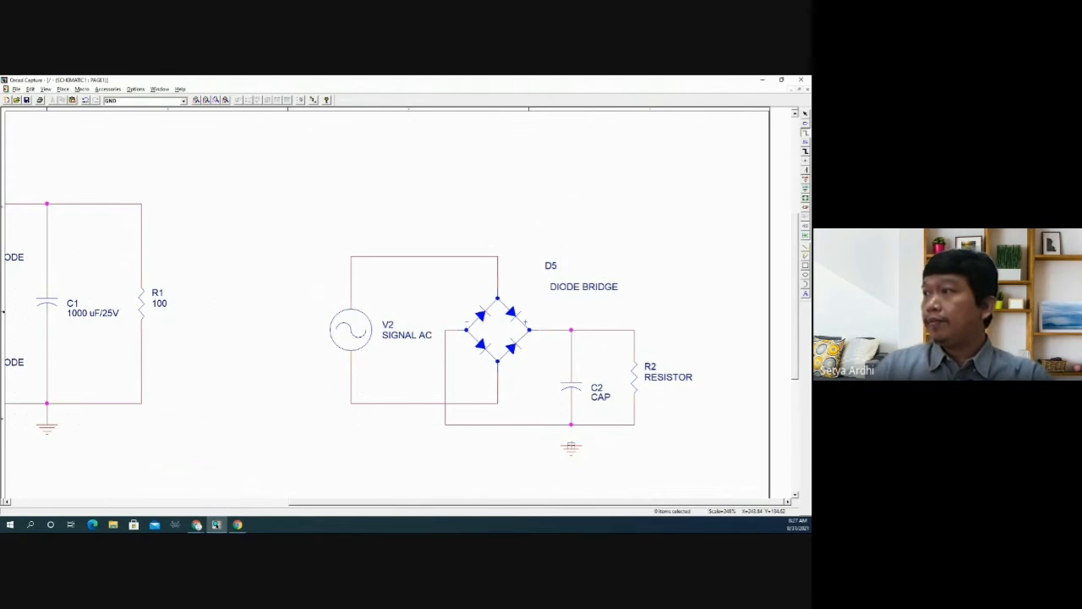
left_click(571, 445)
left_click(571, 423)
key("Escape")
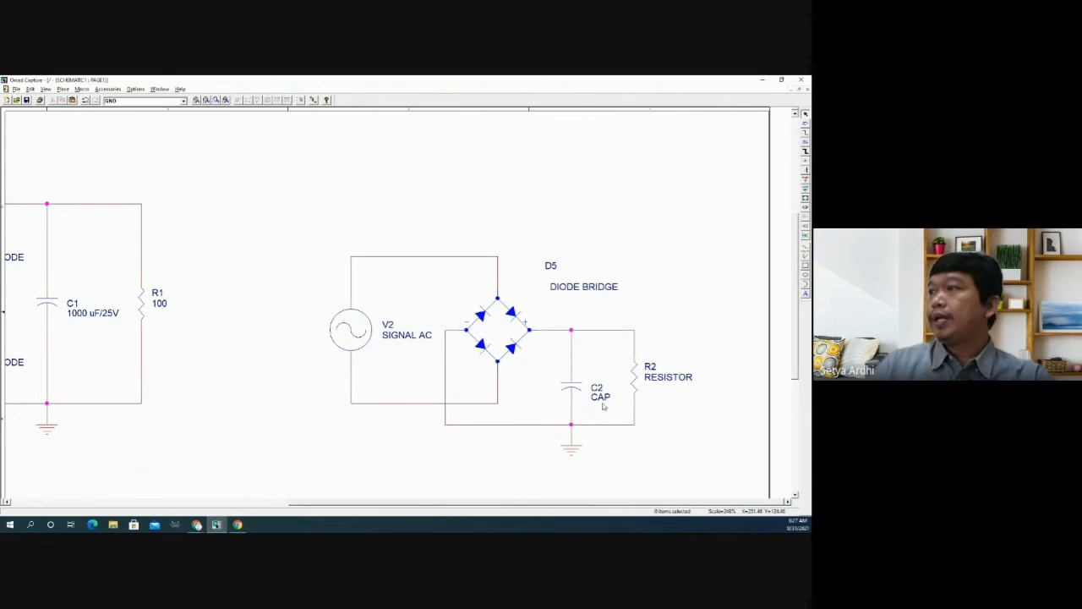
- Set capacitor C2's value to 1000uF/25V, removing the stray character at its end
double_click(602, 399)
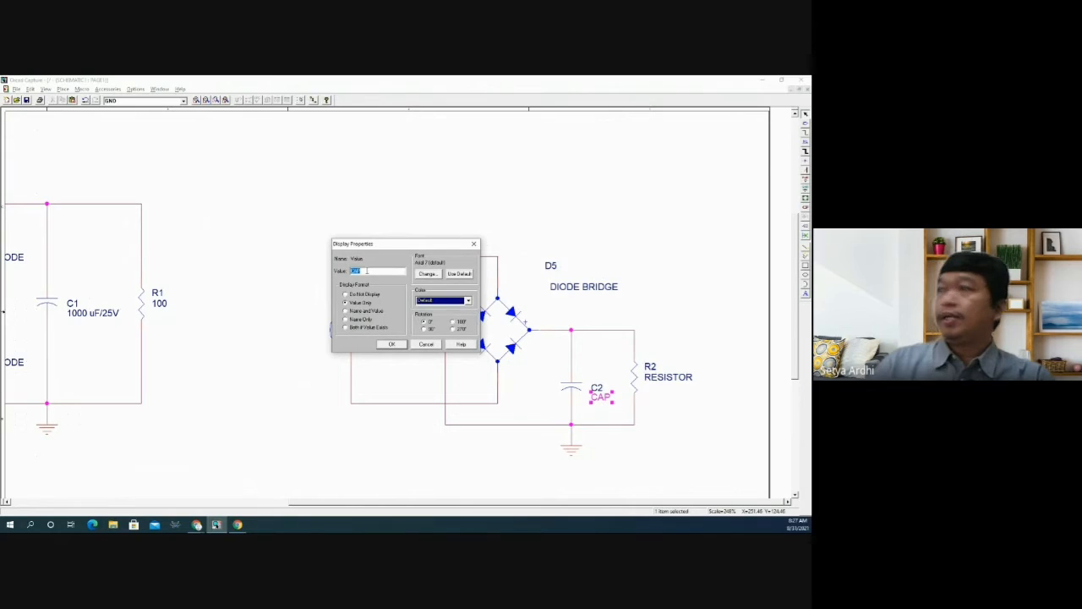
type("1000")
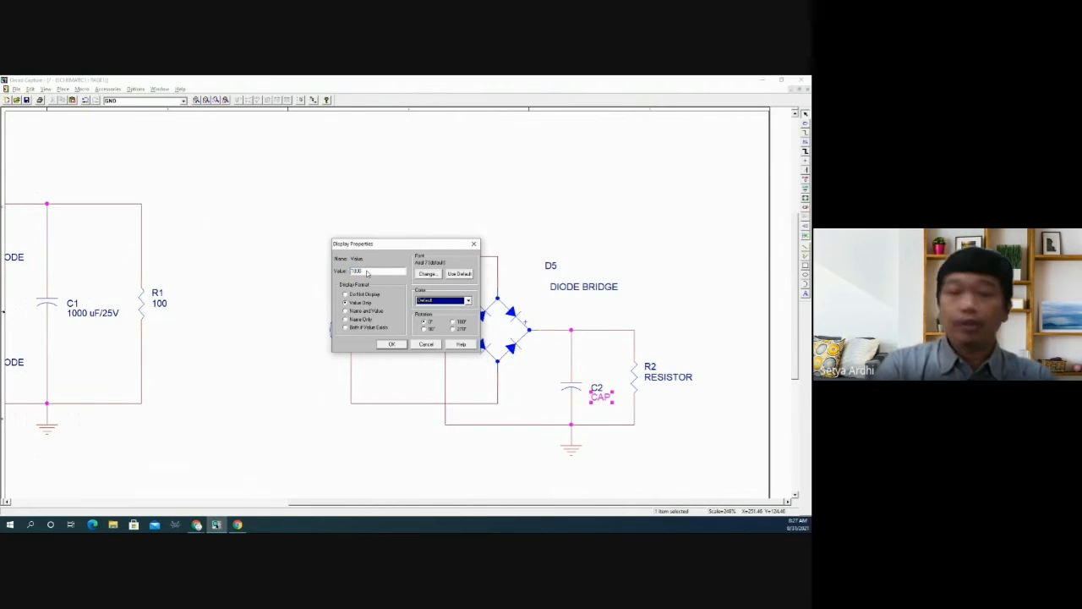
type("u")
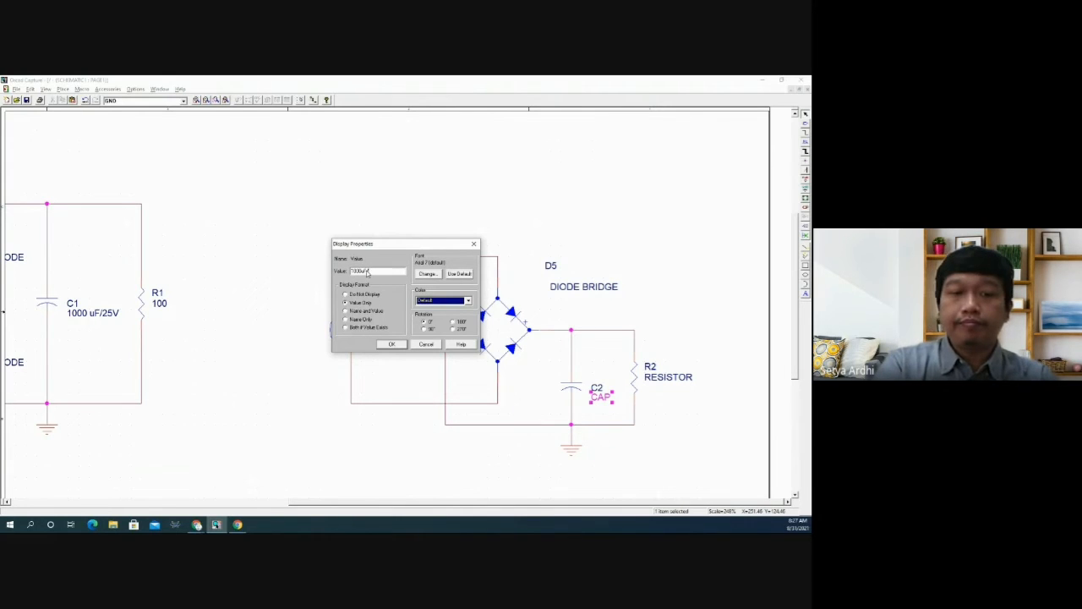
type("F/25V")
key("Return")
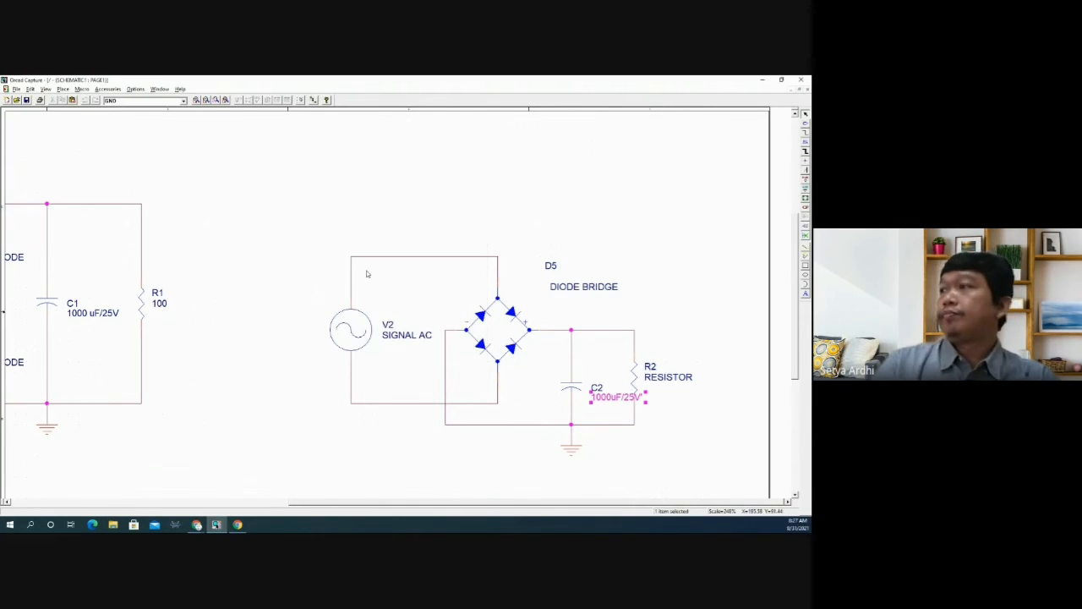
double_click(619, 403)
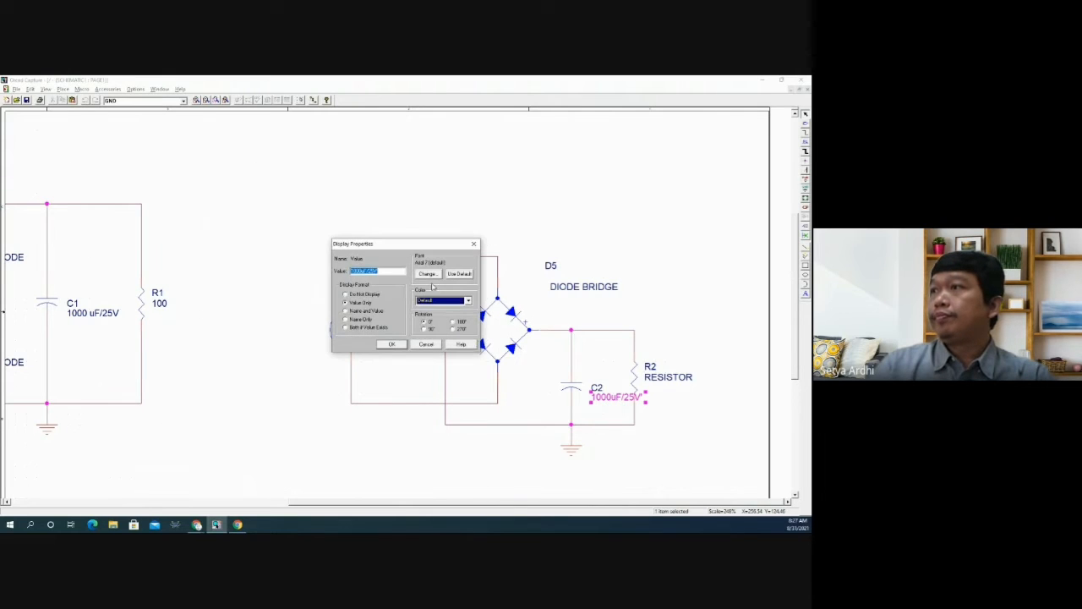
left_click(392, 271)
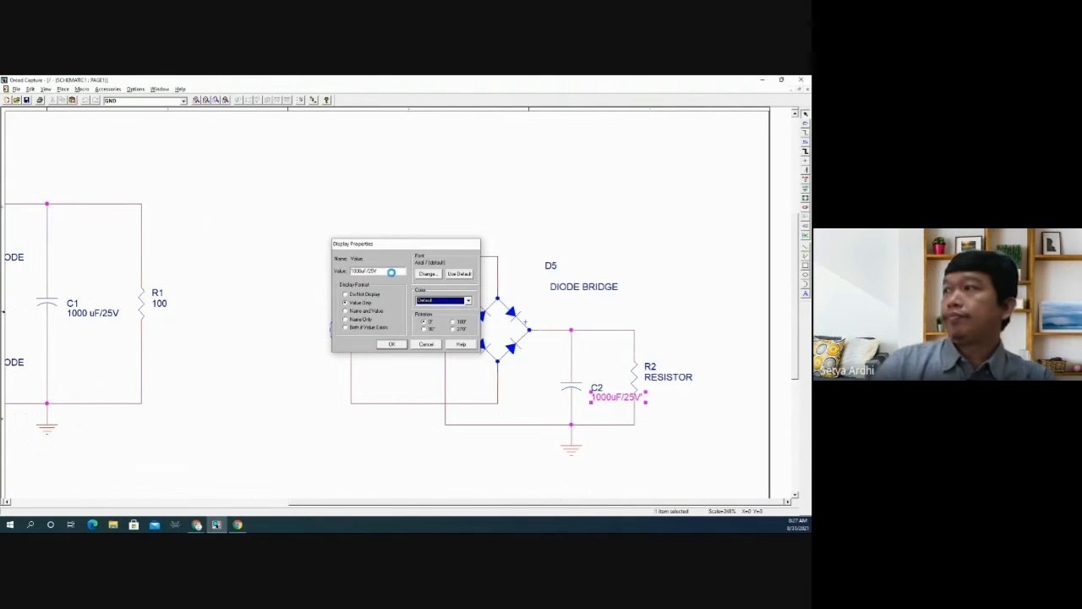
key("Return")
- Move resistor R2 with its wires farther from capacitor C2 and set its value to 100
left_click_drag(637, 384, 678, 386)
left_click(724, 293)
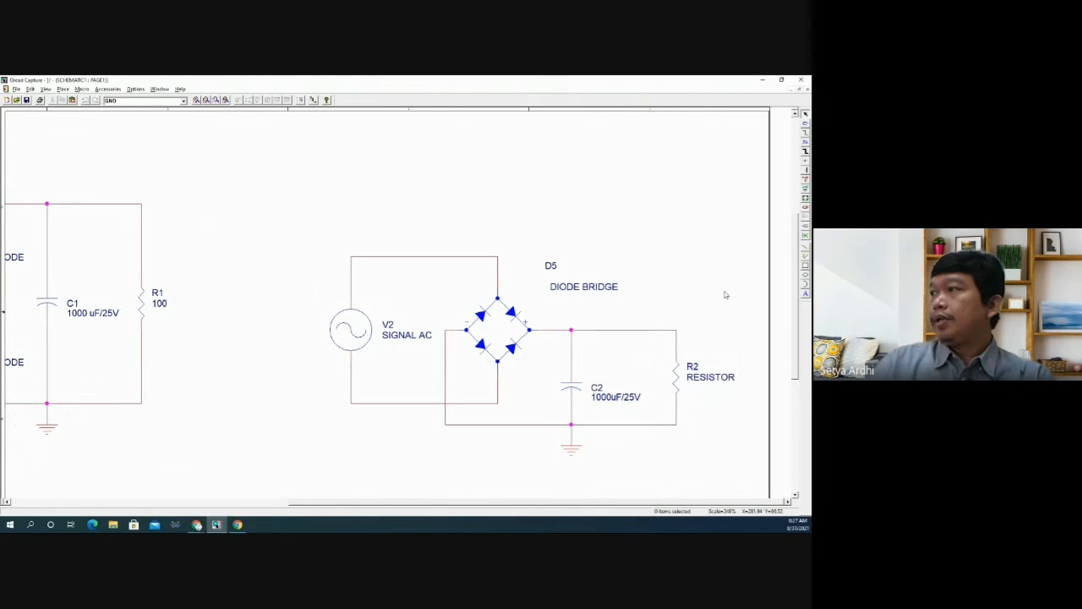
double_click(708, 378)
type("100")
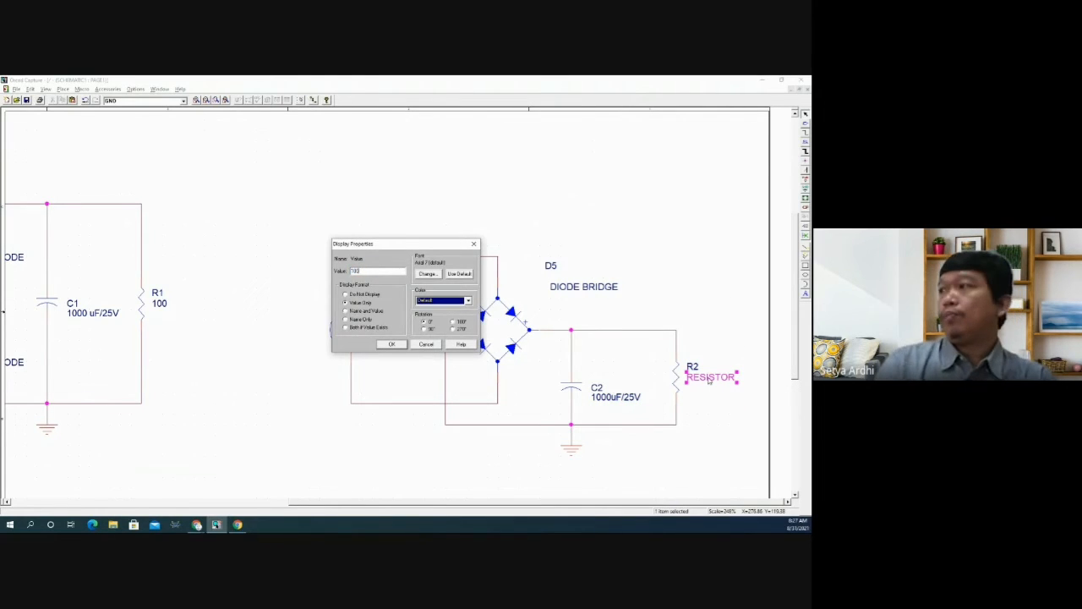
left_click(394, 345)
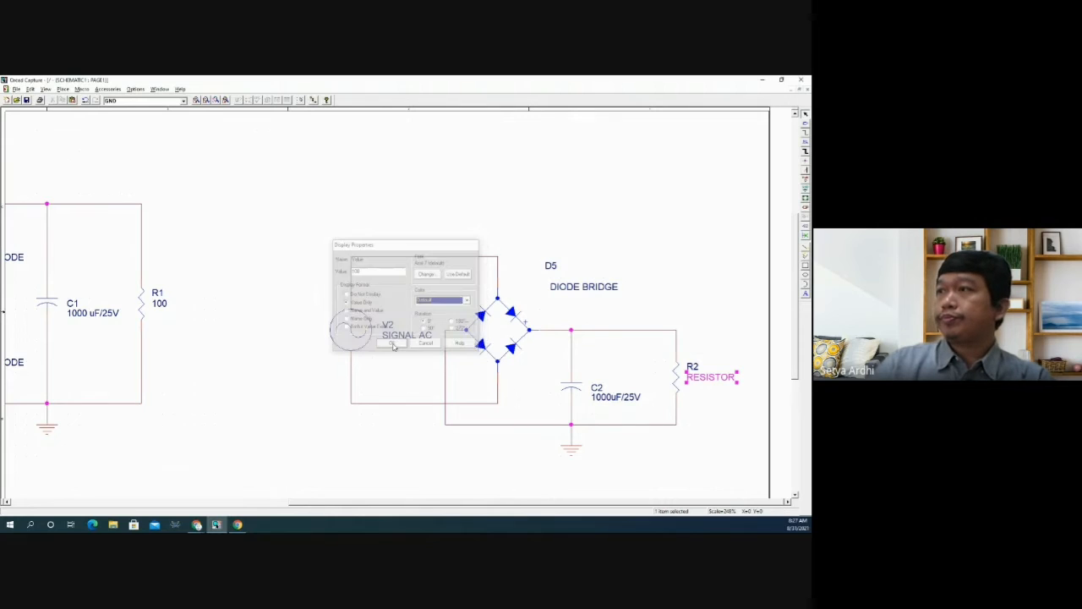
left_click(660, 251)
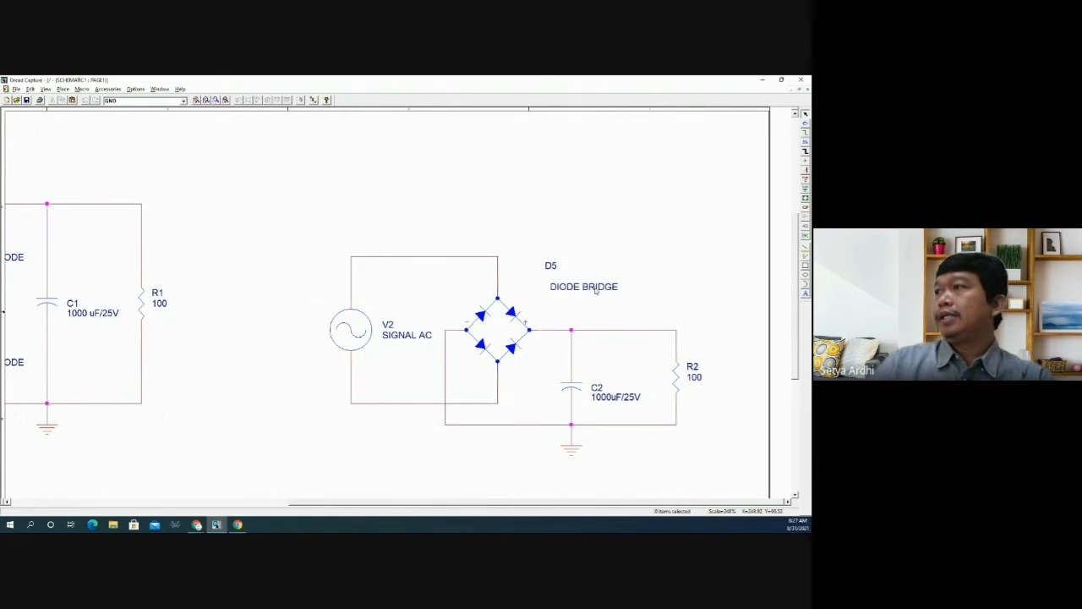
- Move the D5 and DIODE BRIDGE labels close to the top corner of the diode bridge
left_click_drag(597, 291, 476, 302)
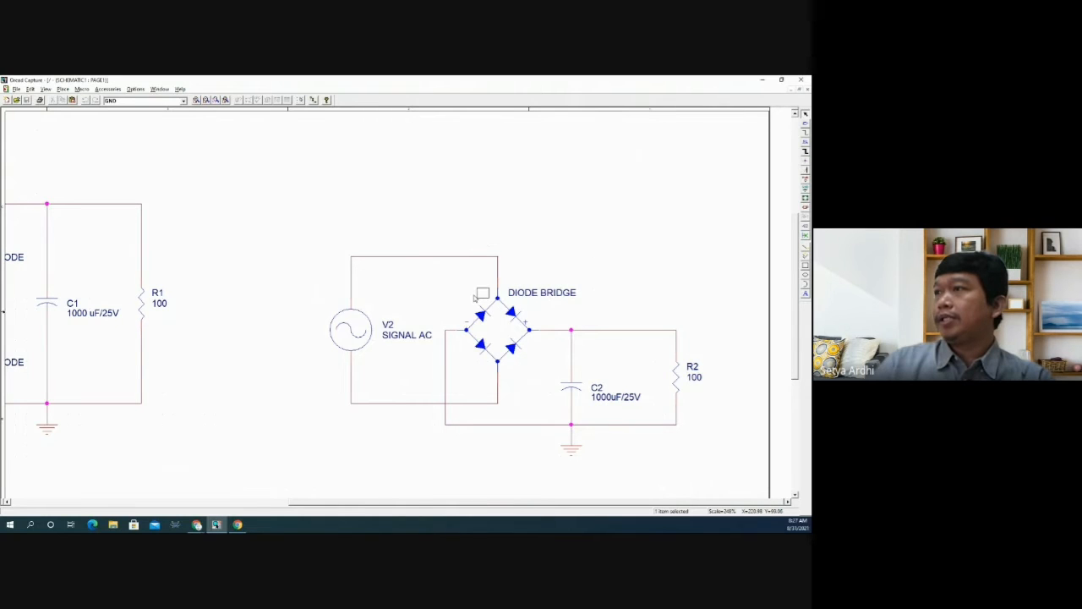
left_click(548, 247)
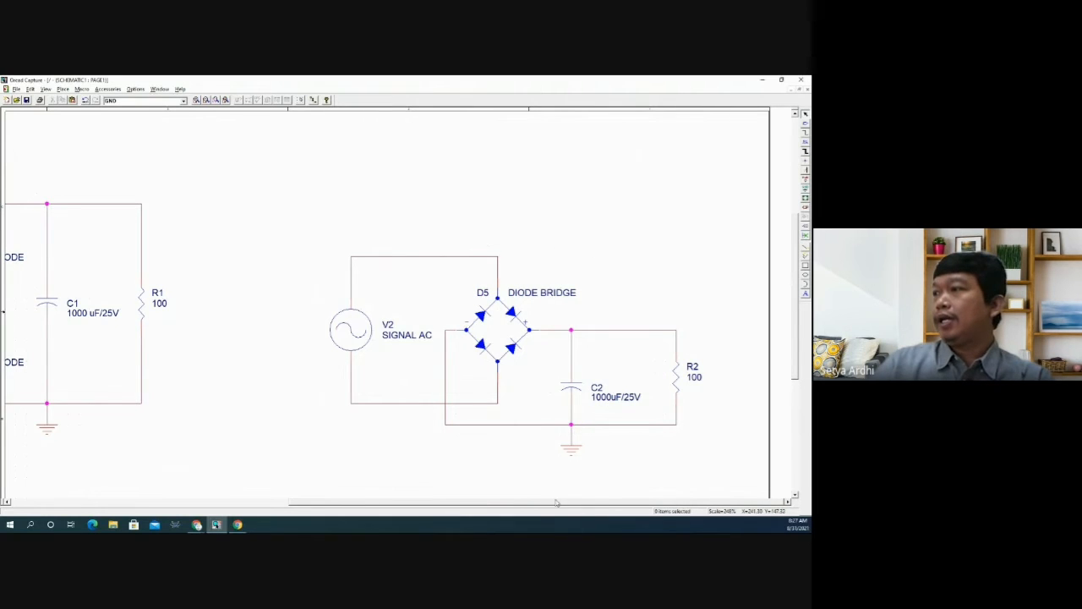
- Move both complete rectifier circuits up to the upper half of the page, side by side
left_click_drag(556, 503, 513, 520)
key("o")
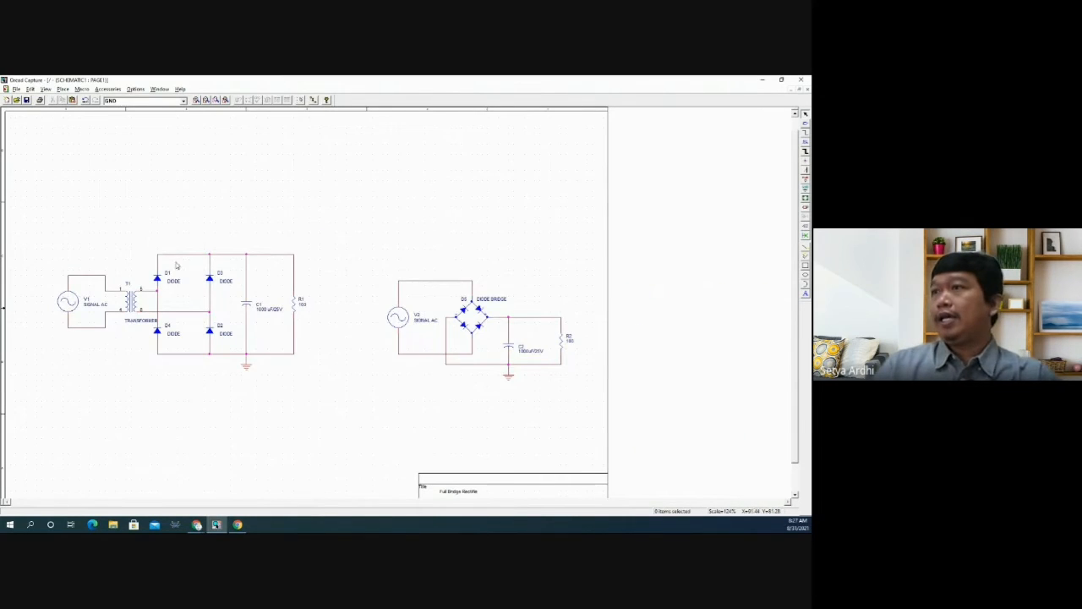
left_click_drag(49, 240, 321, 411)
left_click_drag(267, 355, 267, 275)
left_click_drag(367, 259, 592, 382)
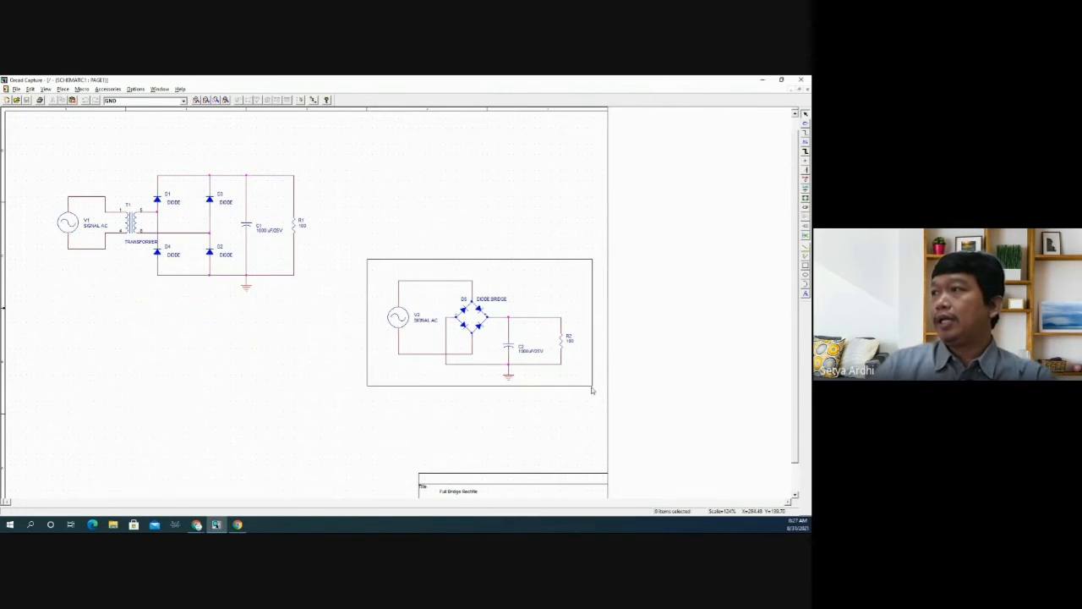
left_click_drag(526, 339, 488, 242)
left_click(457, 338)
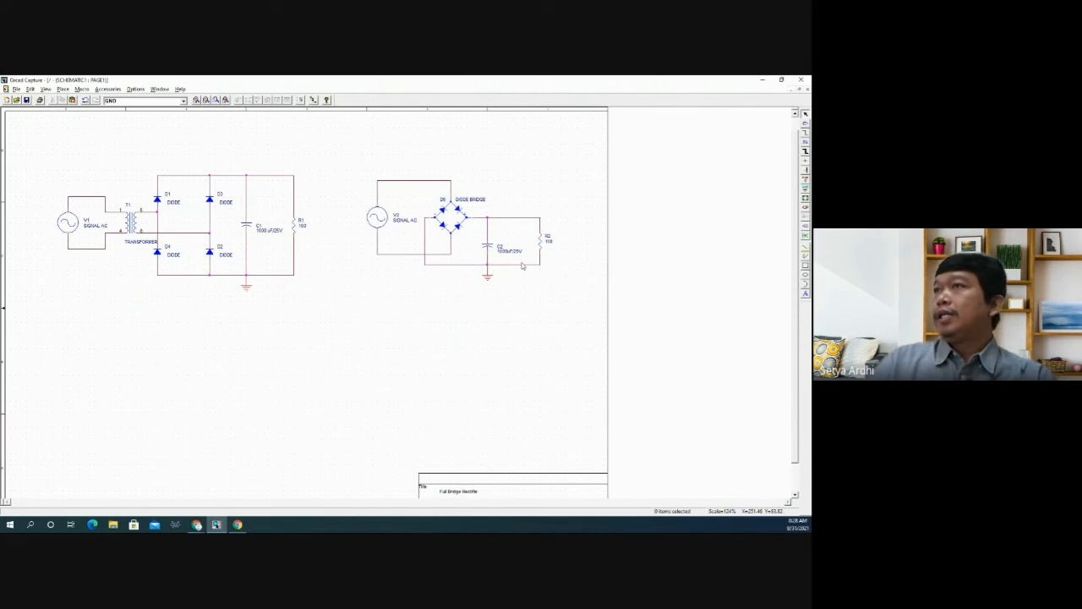
- Expand the design and its SCHEMATIC1 folder in the project manager, then open PAGE1 and minimize its window
left_click(796, 90)
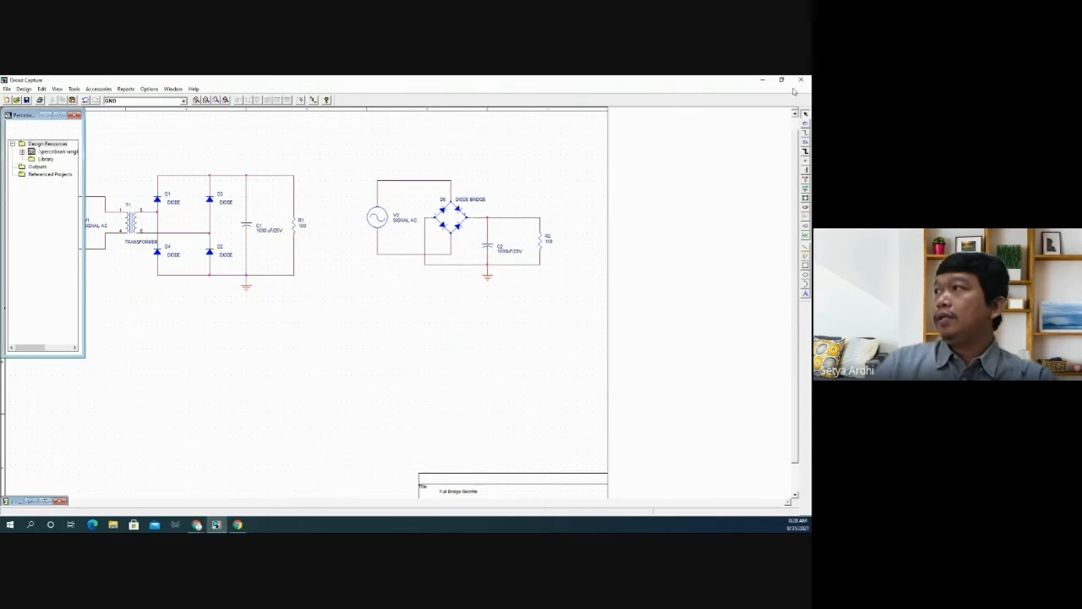
double_click(59, 152)
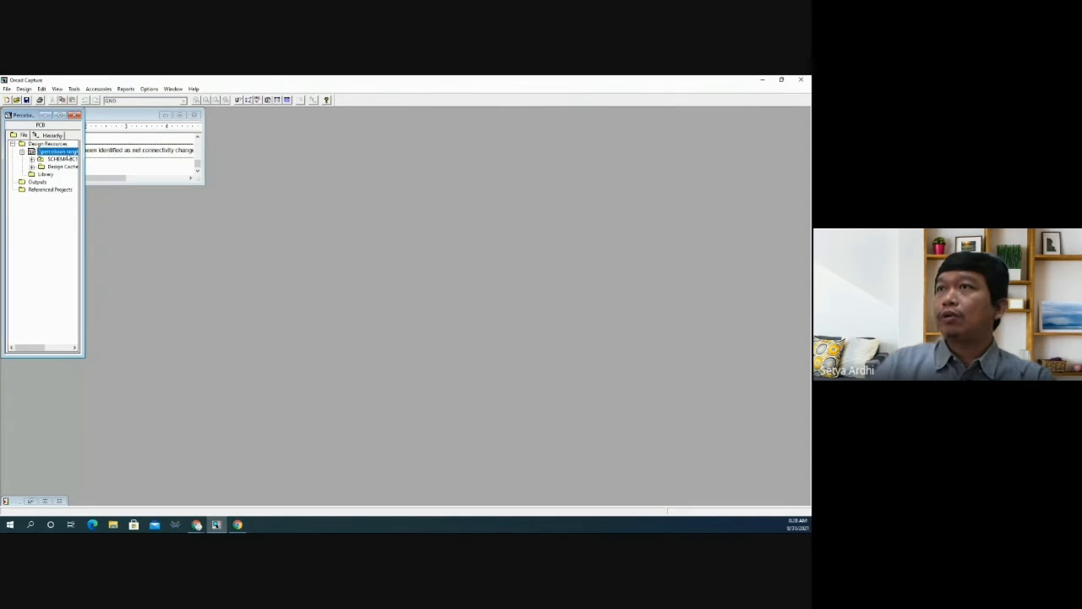
double_click(59, 159)
double_click(65, 167)
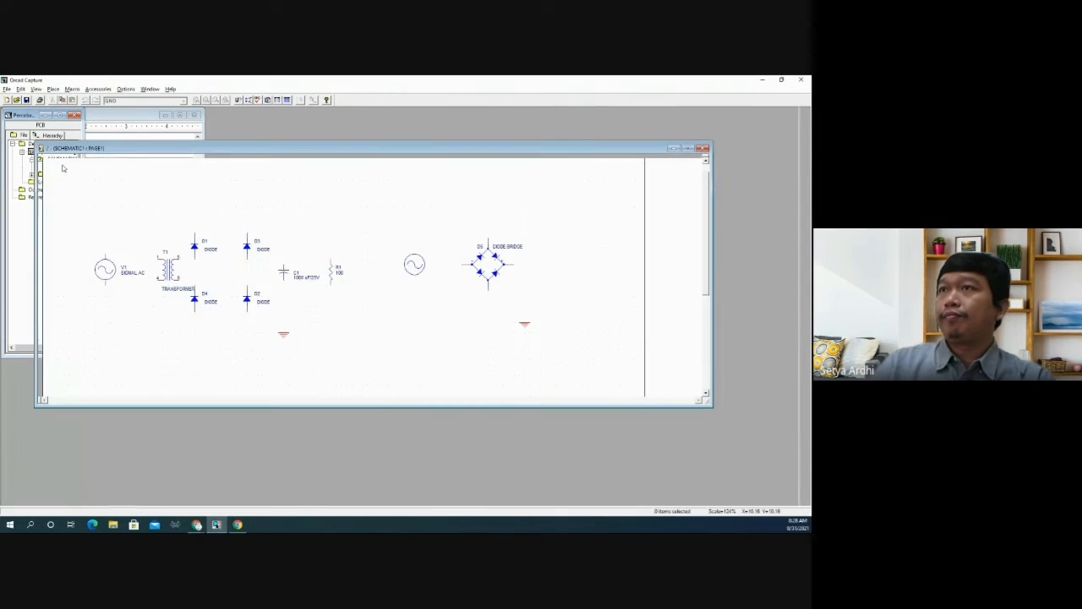
left_click(673, 148)
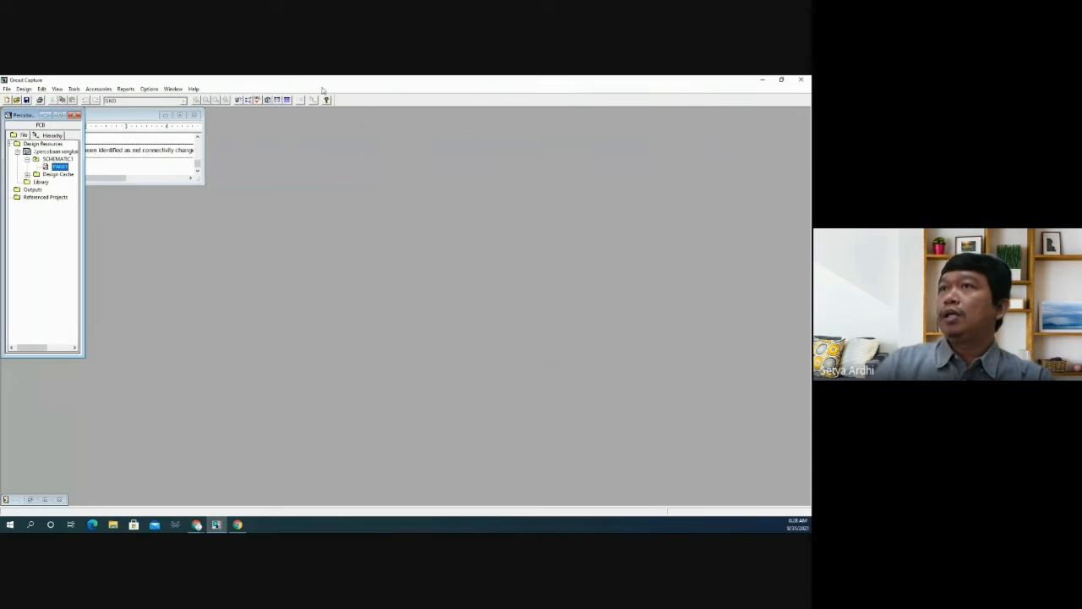
- Run a Design Rules Check on the entire design with DRC markers for warnings, all report checks and View Output enabled
left_click(257, 101)
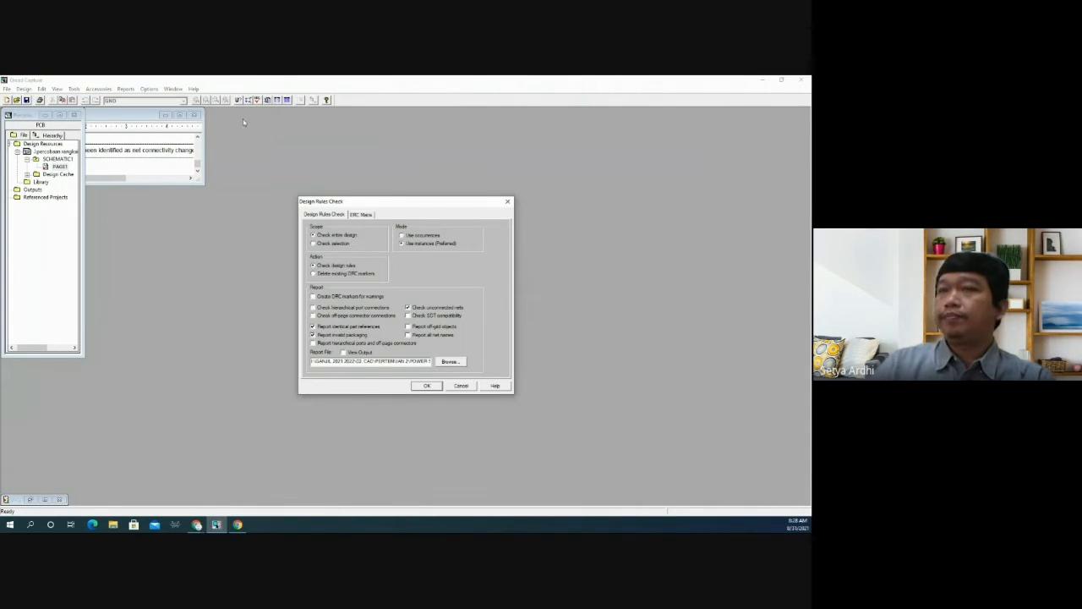
left_click(314, 296)
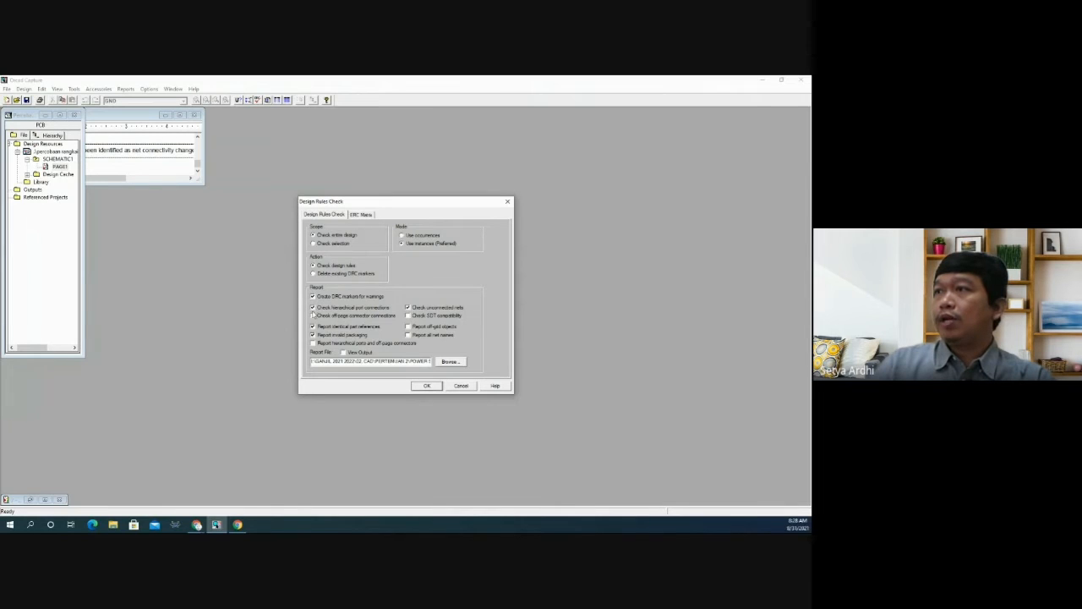
left_click(313, 343)
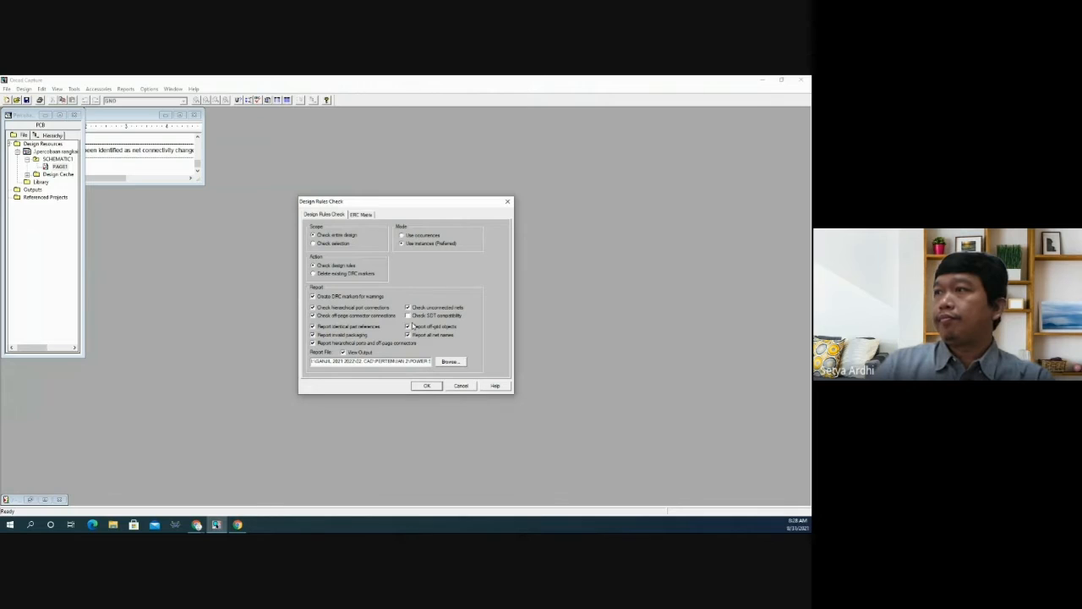
left_click(427, 387)
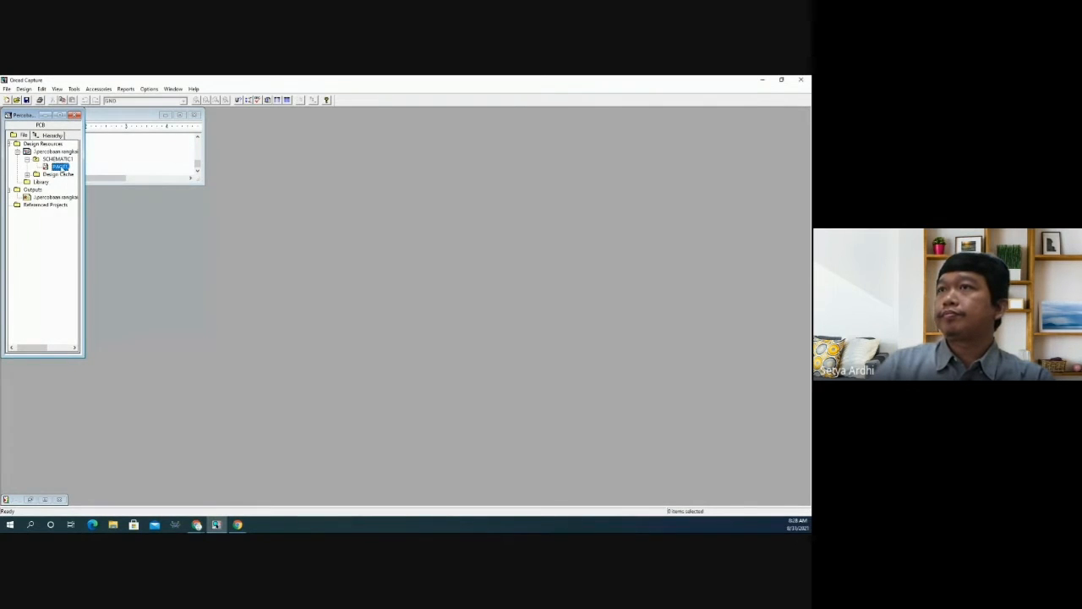
- Look over PAGE1 and the session log after the check, and bring up the design rules check report in Notepad
double_click(61, 166)
left_click(673, 148)
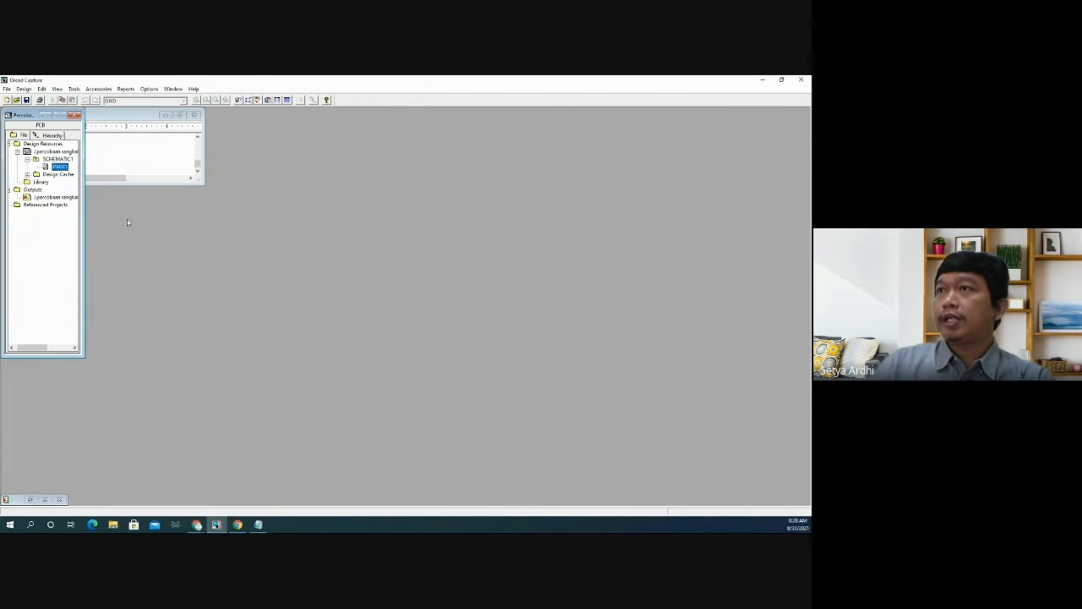
left_click(135, 160)
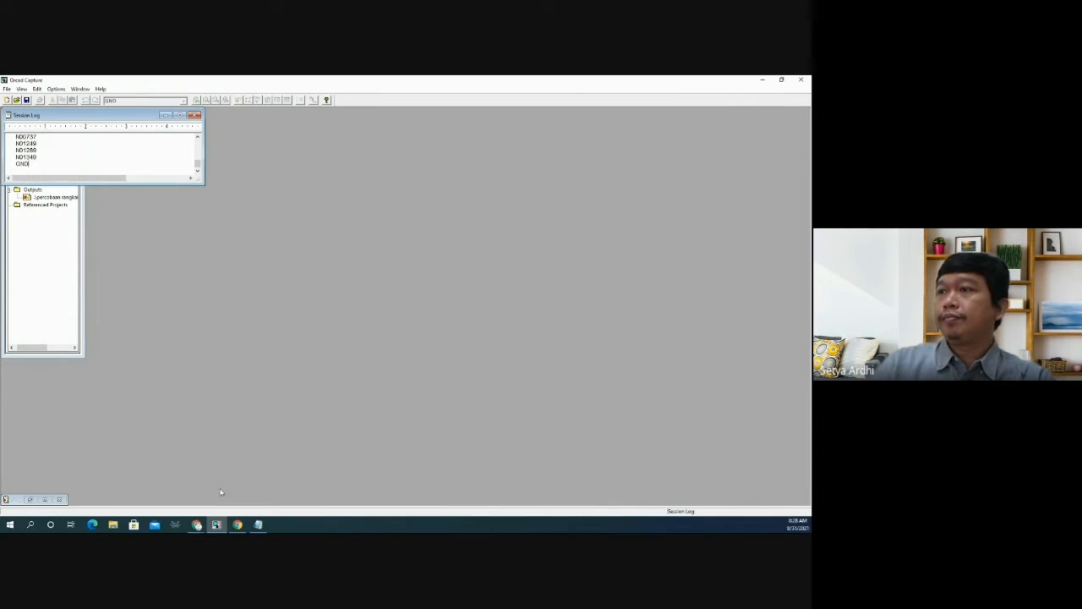
left_click(258, 525)
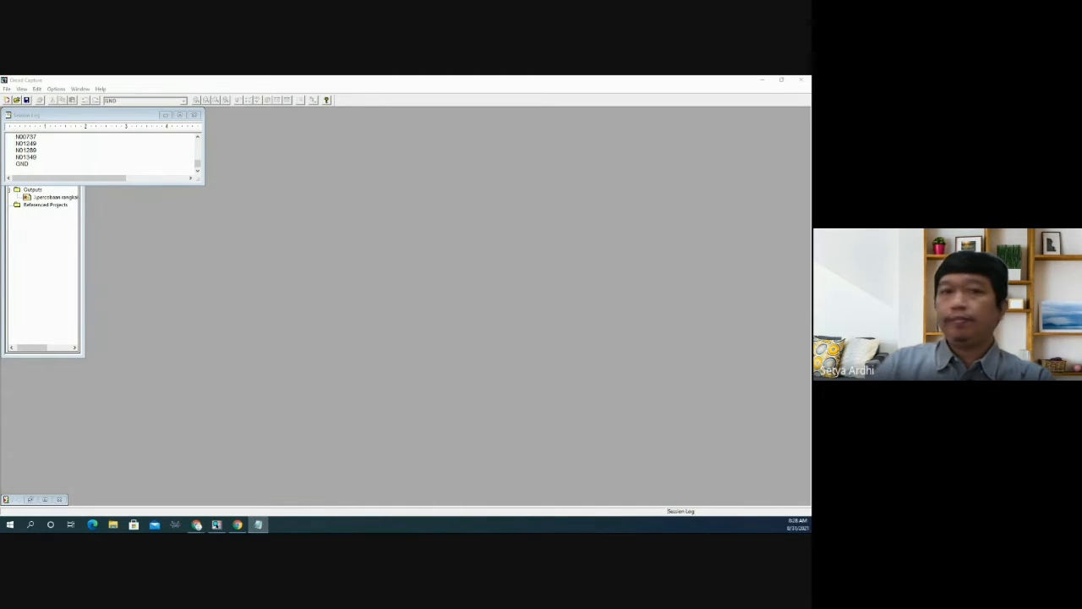
left_click_drag(0, 151, 305, 152)
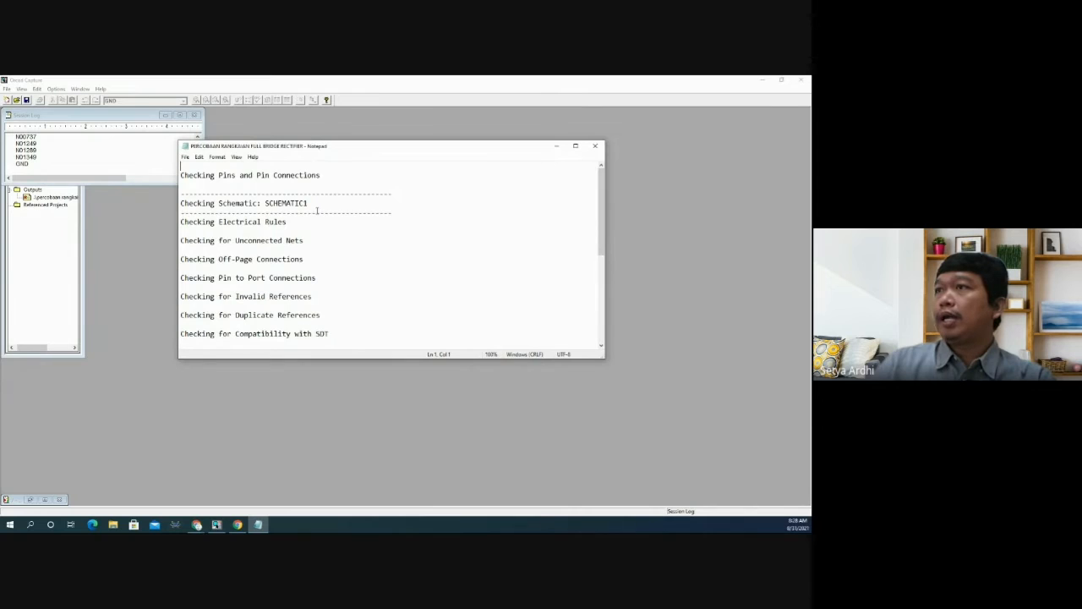
- Read through the design rules check report in Notepad, from the electrical rule checks down to the reported net names
scroll(301, 224, "down", 3)
scroll(328, 234, "down", 2)
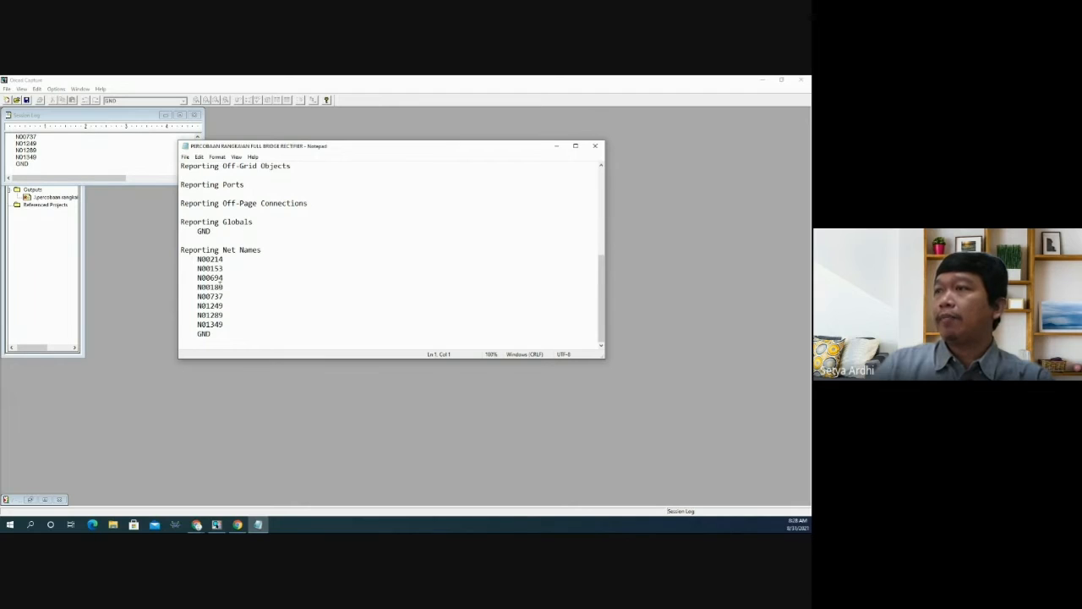
scroll(275, 245, "up", 5)
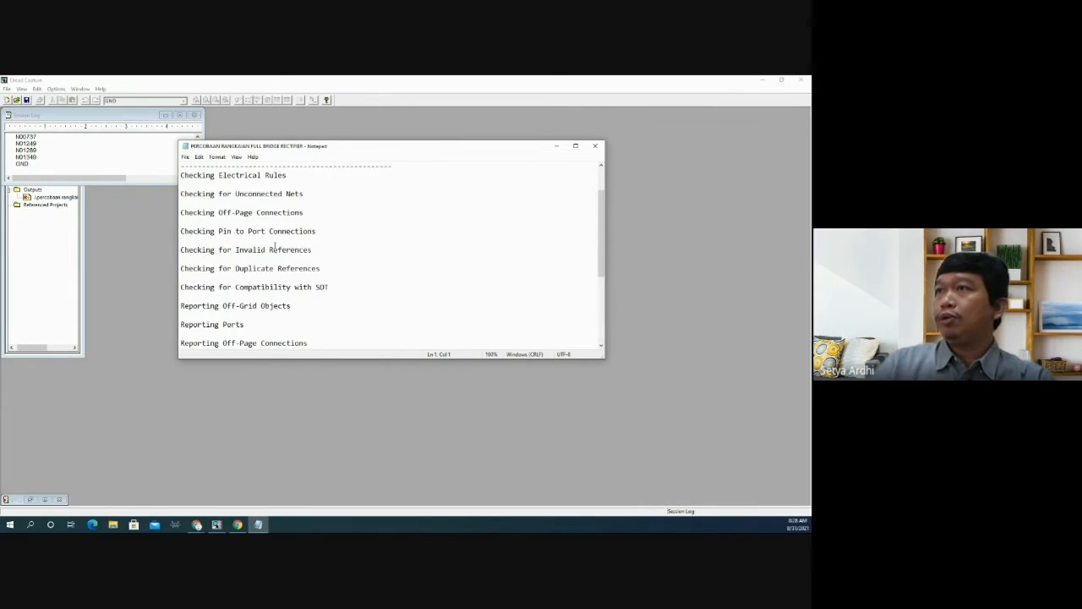
scroll(273, 248, "down", 5)
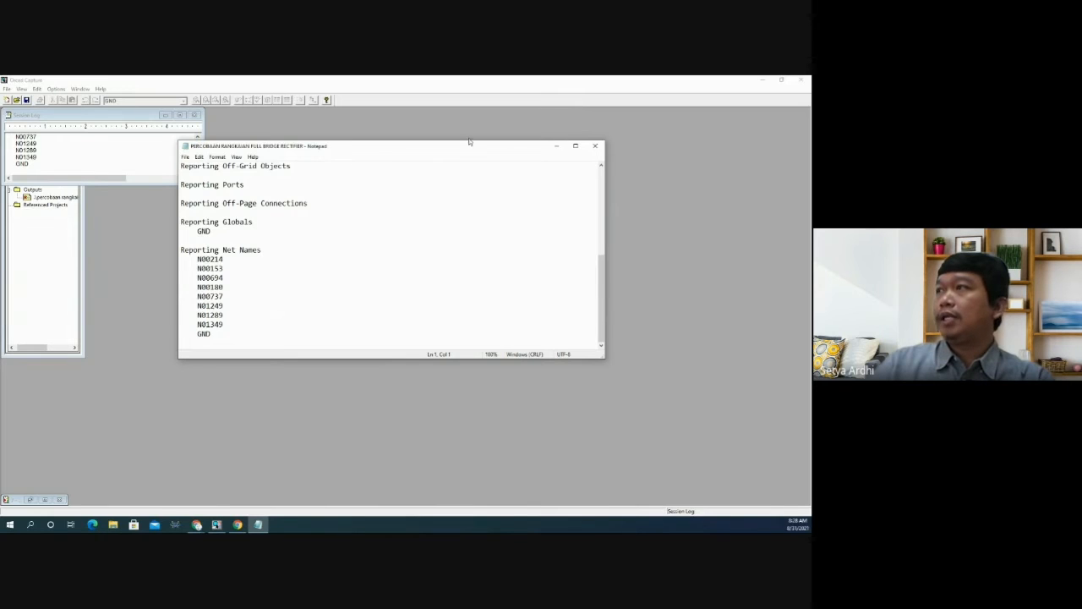
- Minimize the report, then open PAGE1 from the project manager and maximize its schematic window
left_click(555, 148)
left_click(52, 192)
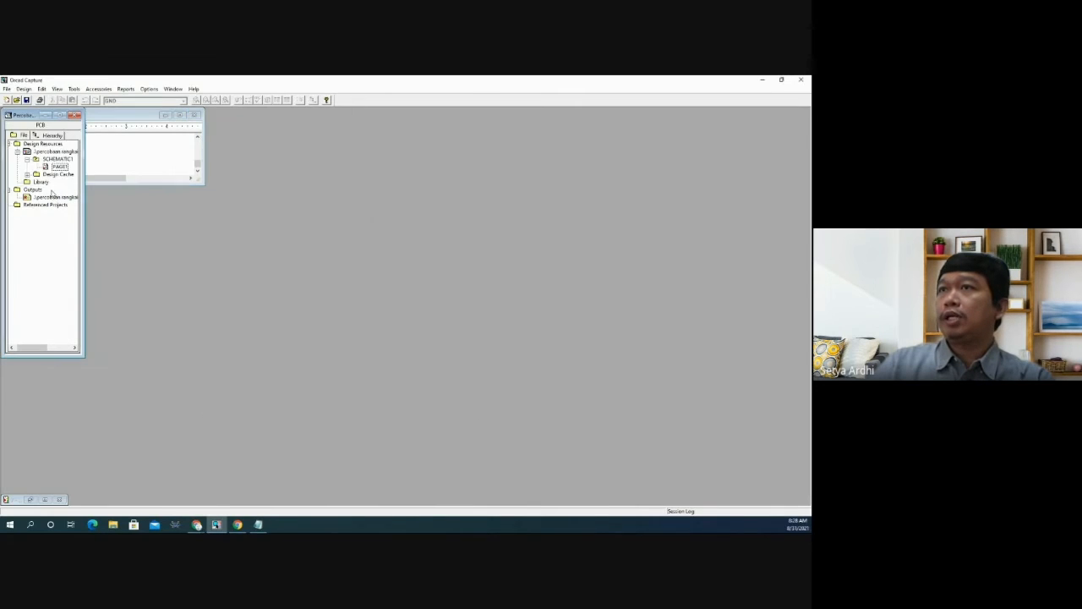
double_click(59, 166)
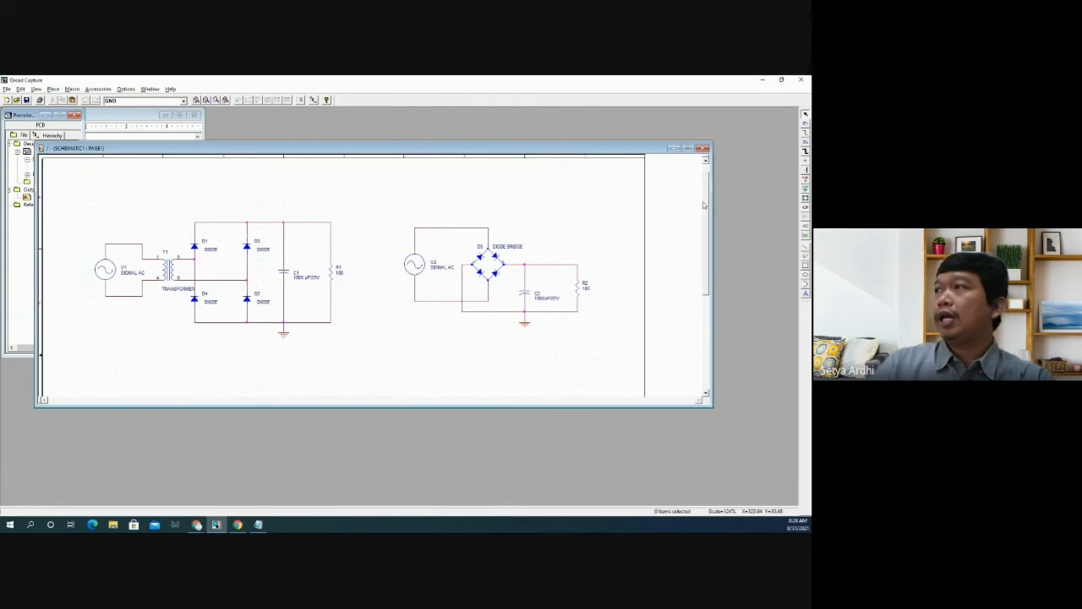
left_click(688, 149)
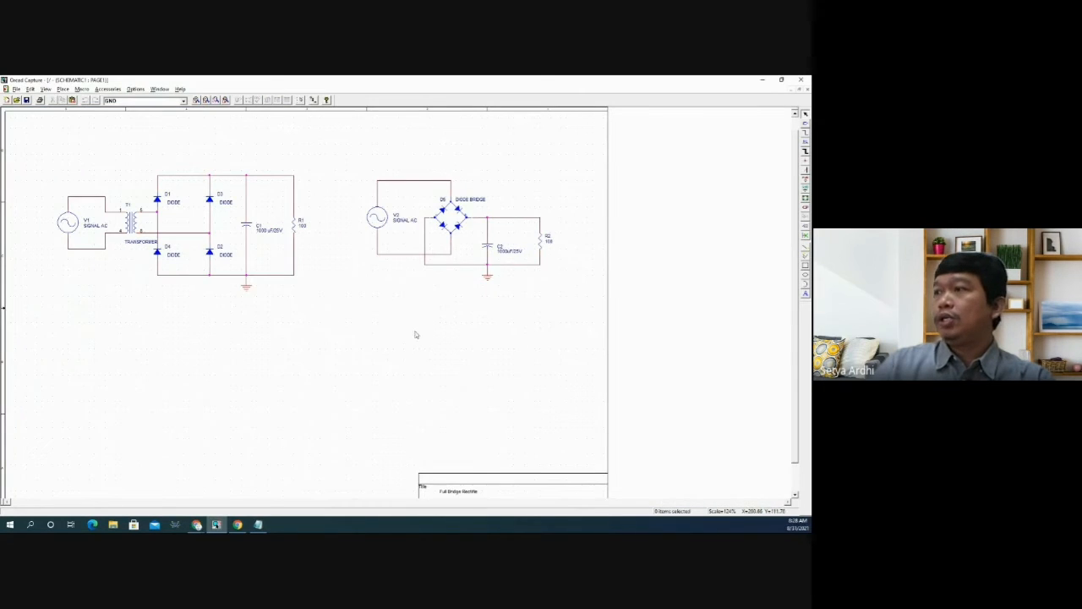
- Switch from OrCAD Capture to the Proteus 8 Professional home page
scroll(511, 301, "up", 1)
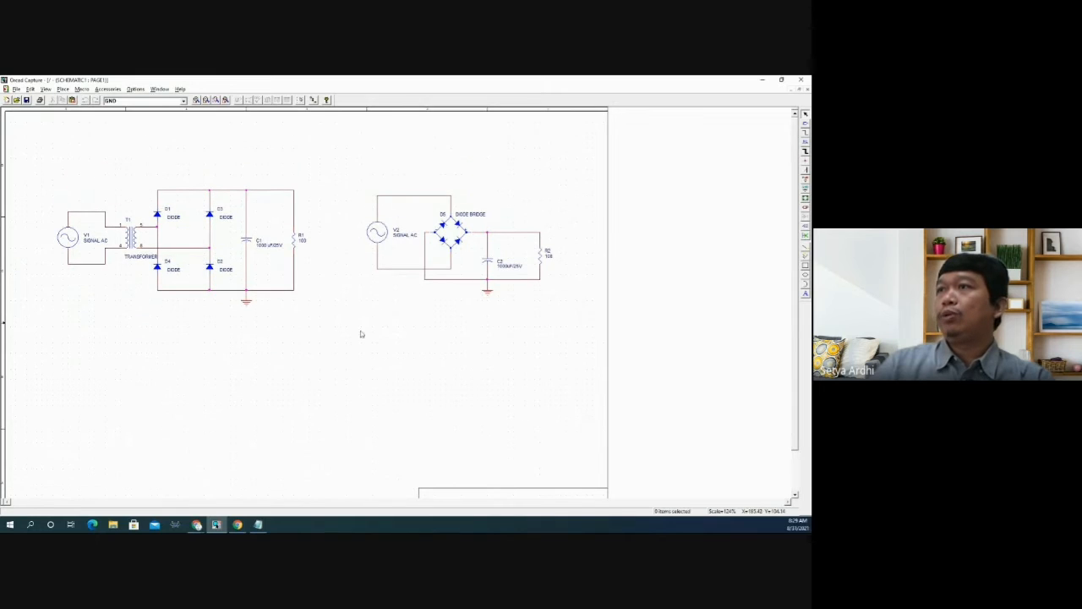
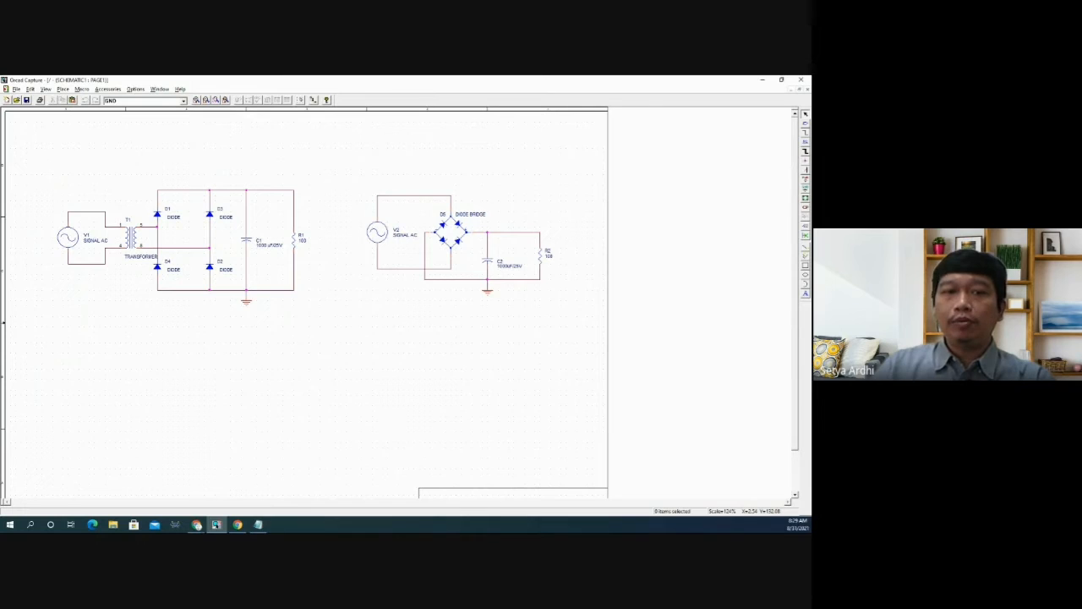
key("alt+Tab")
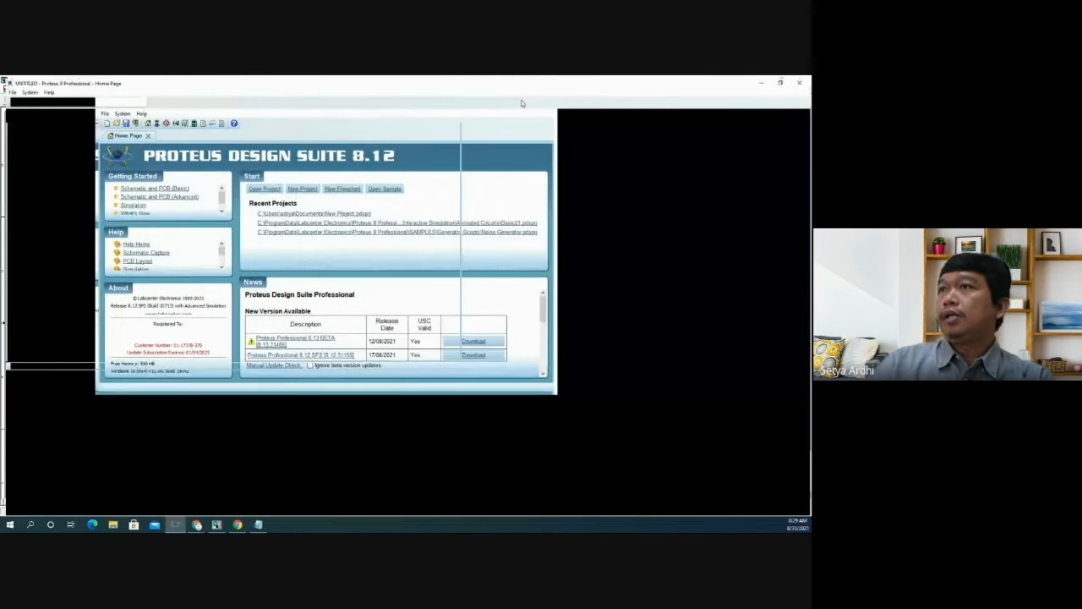
left_click(524, 100)
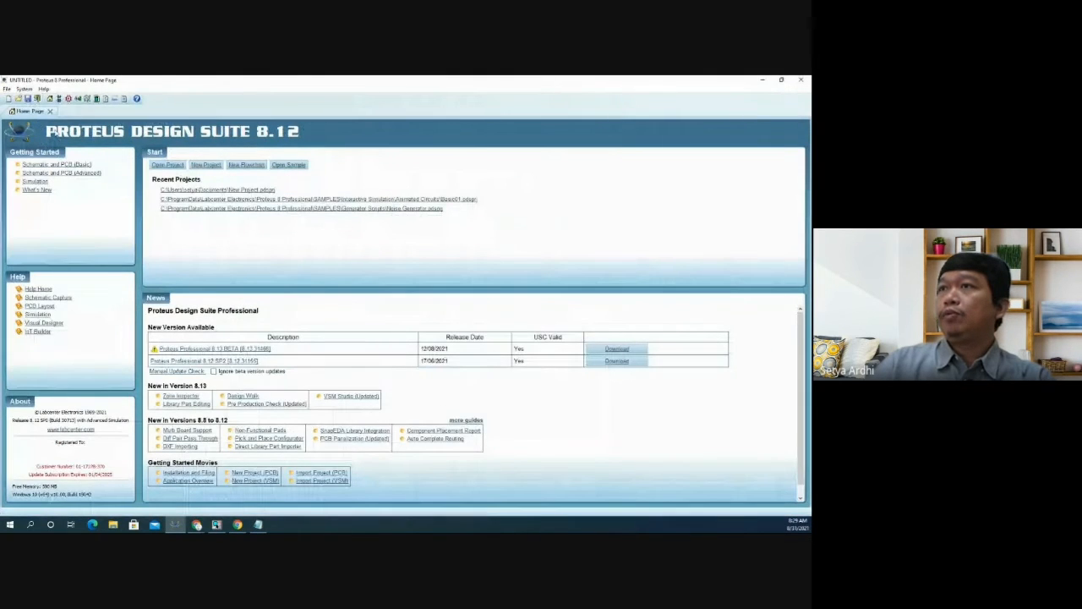
- Start a new project and name it "Full bridge rectifier"
left_click(213, 170)
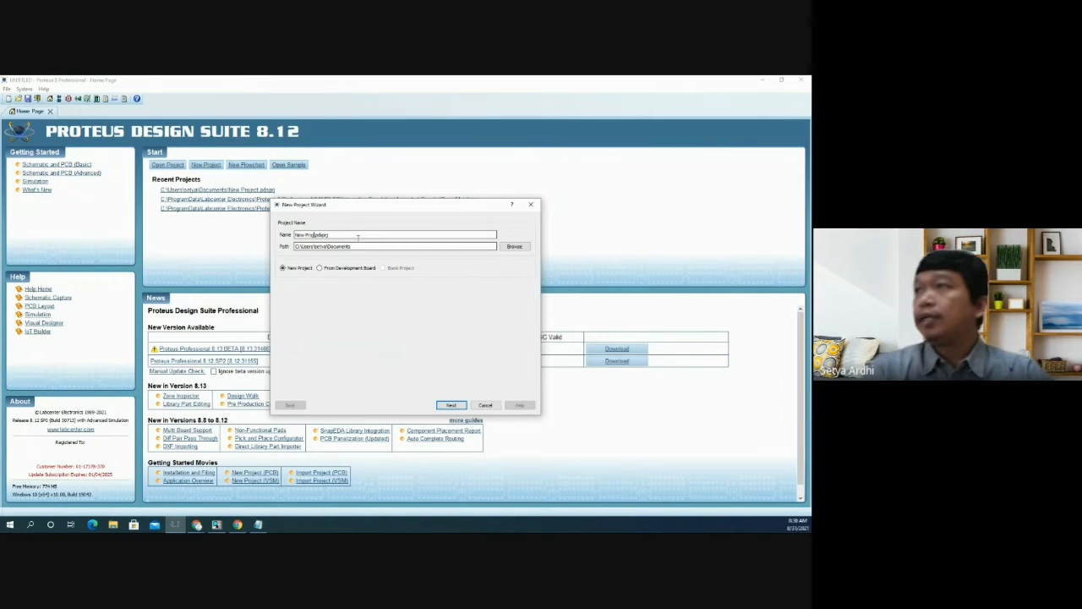
key("BackSpace")
type("m")
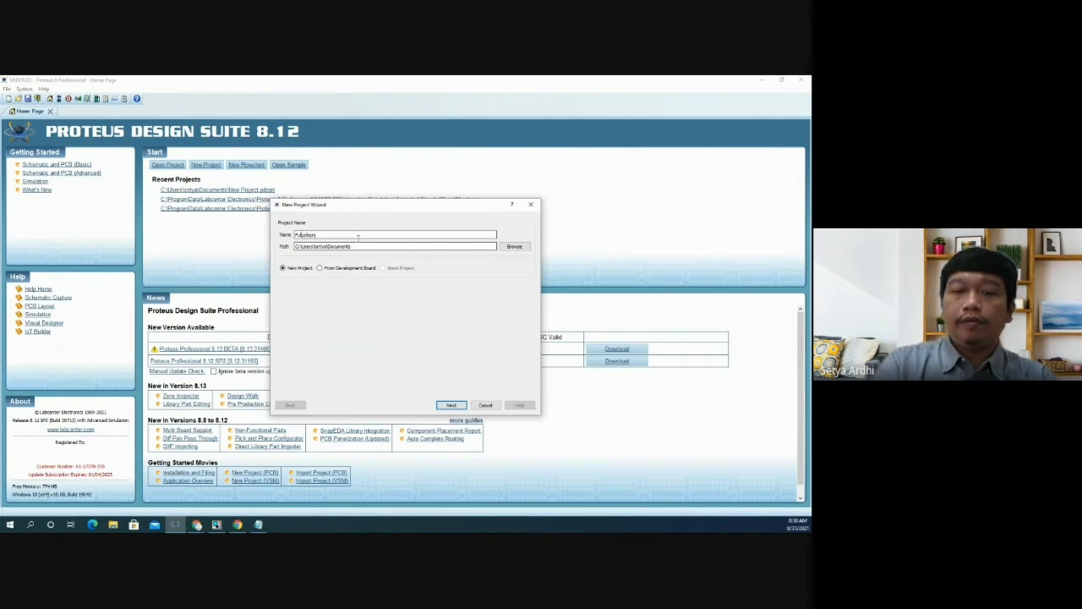
type("ll br")
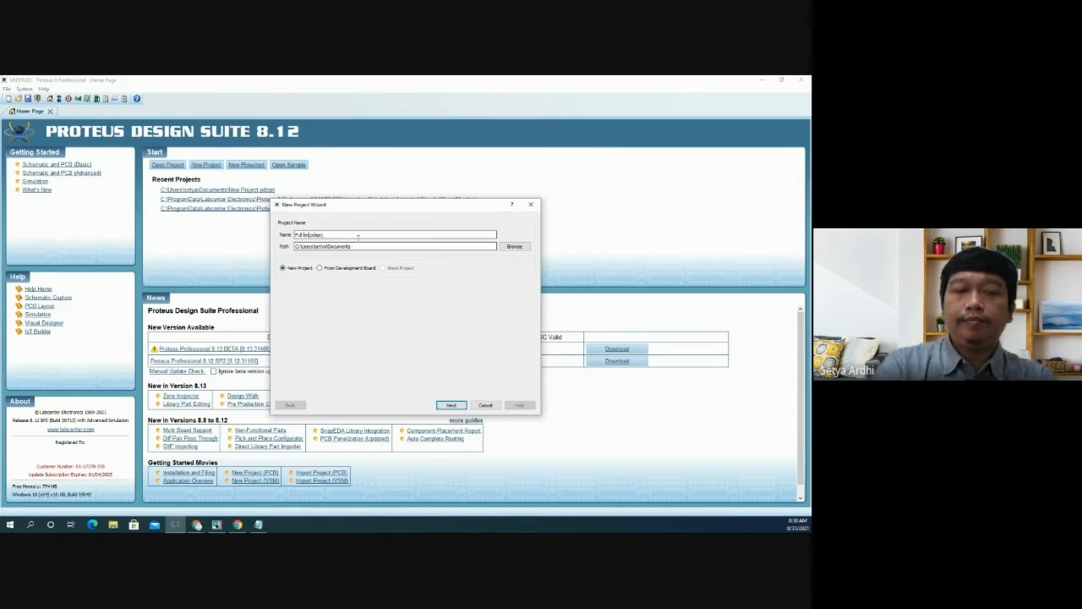
type("idge rectifie")
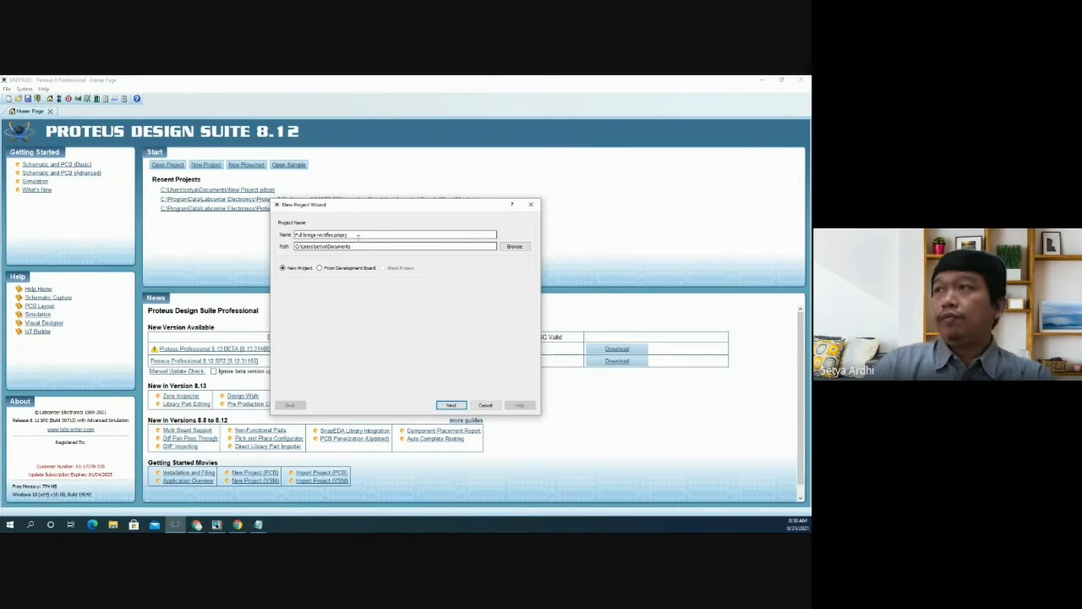
left_click(452, 405)
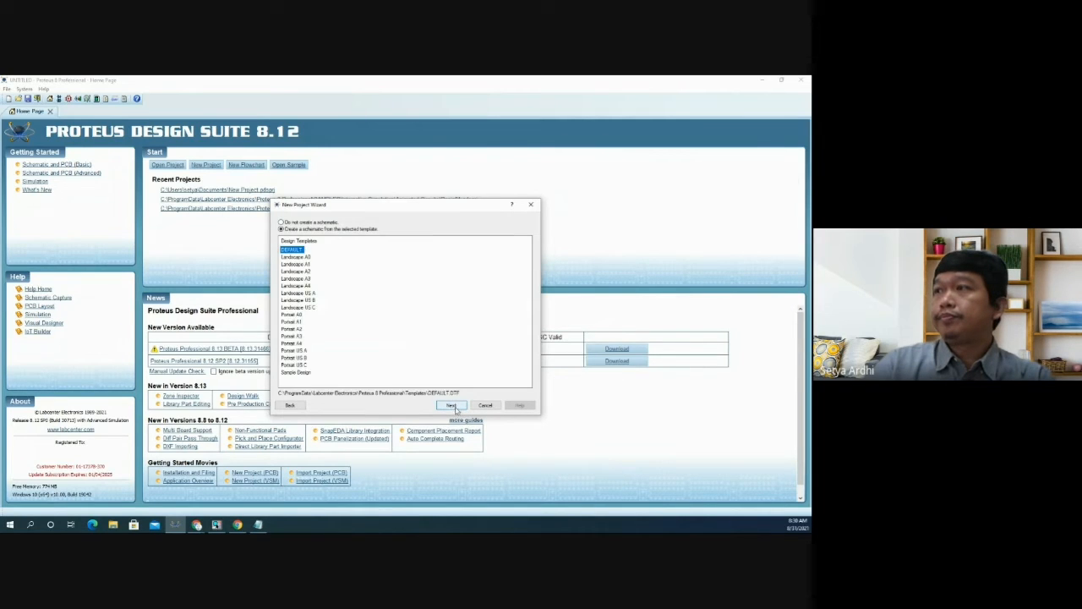
left_click(291, 406)
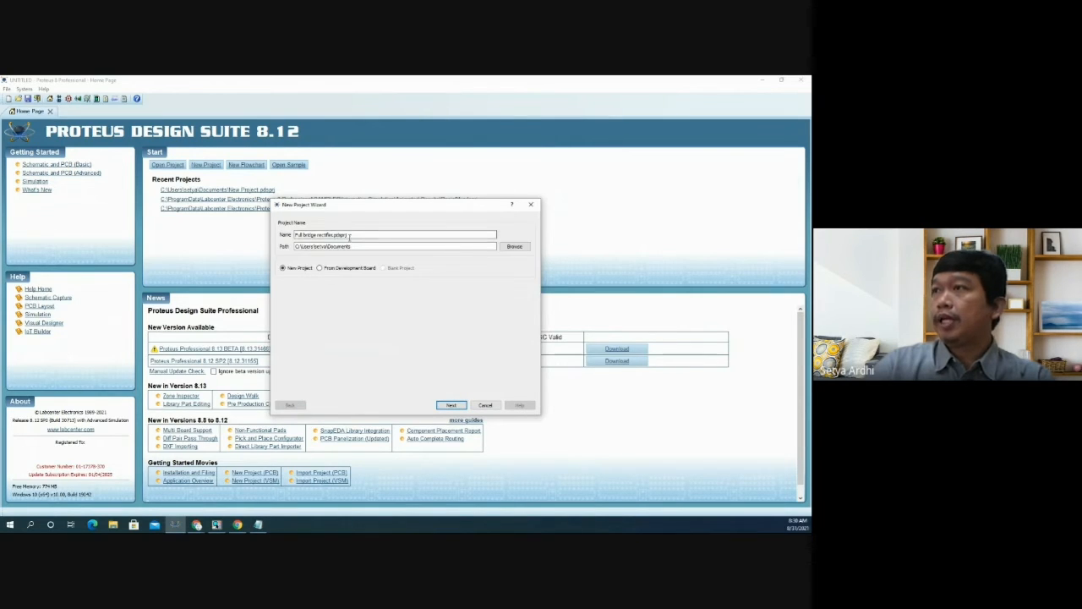
- Browse for the project's save location on the Data drive: Ganjil 2021 2022, 02. CAD, Pertemuan 2, Power Supply
left_click(515, 246)
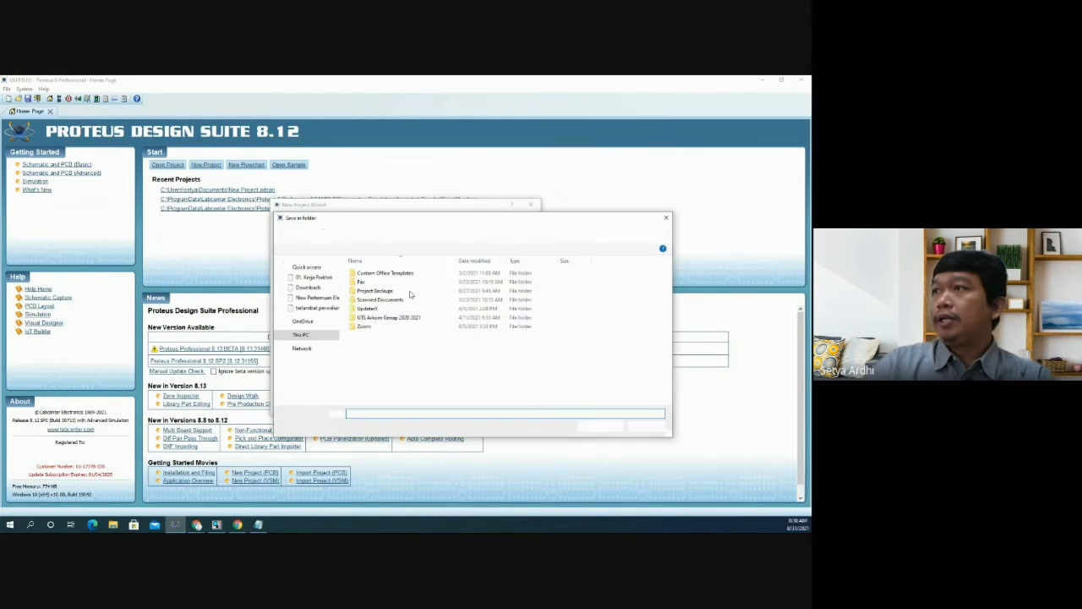
scroll(336, 380, "down", 1)
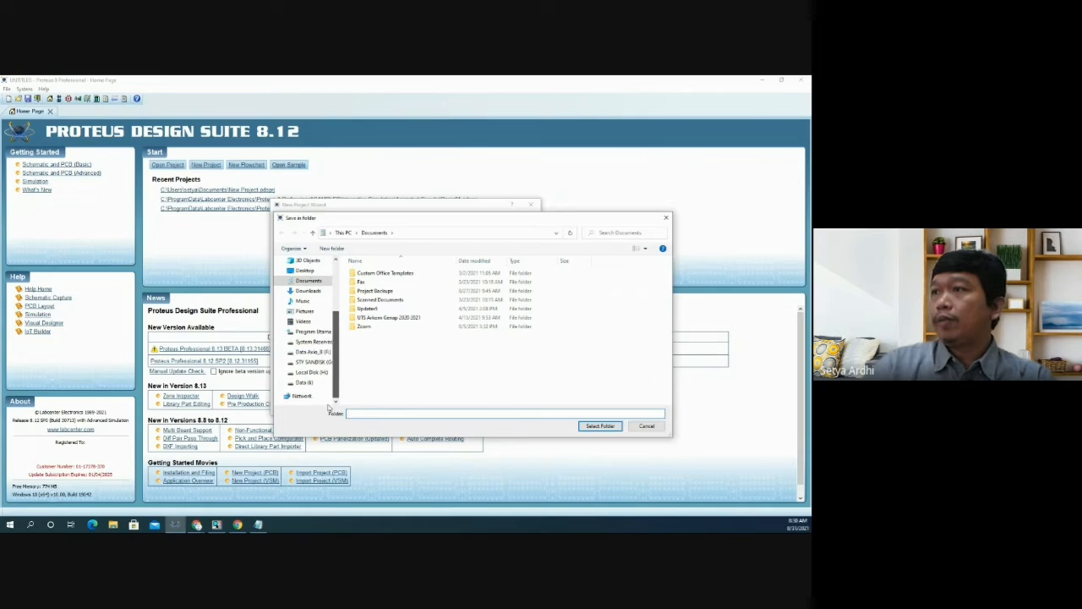
left_click(298, 384)
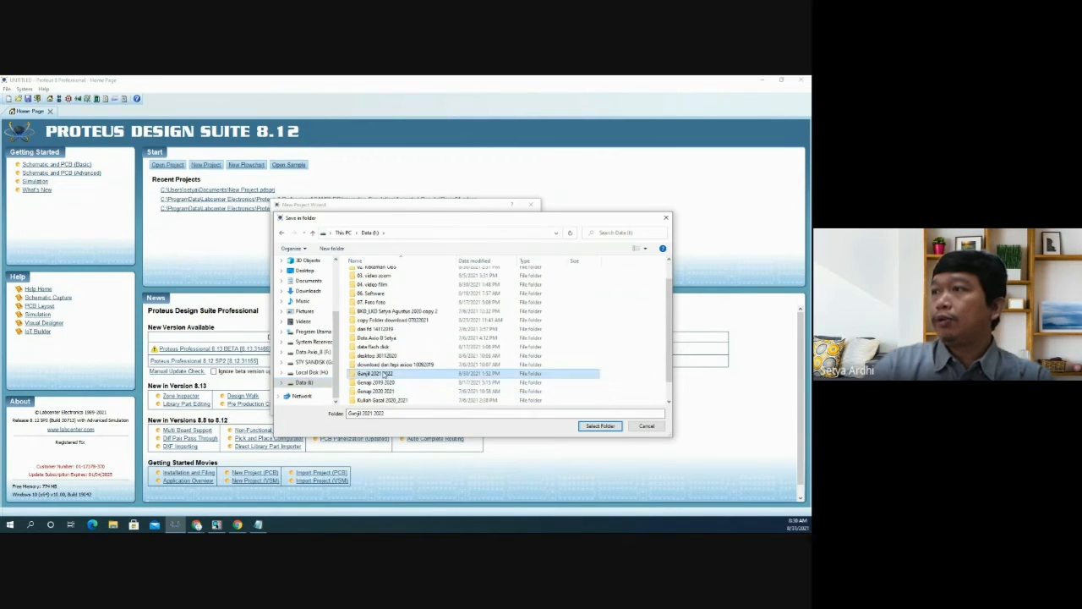
double_click(376, 373)
double_click(369, 282)
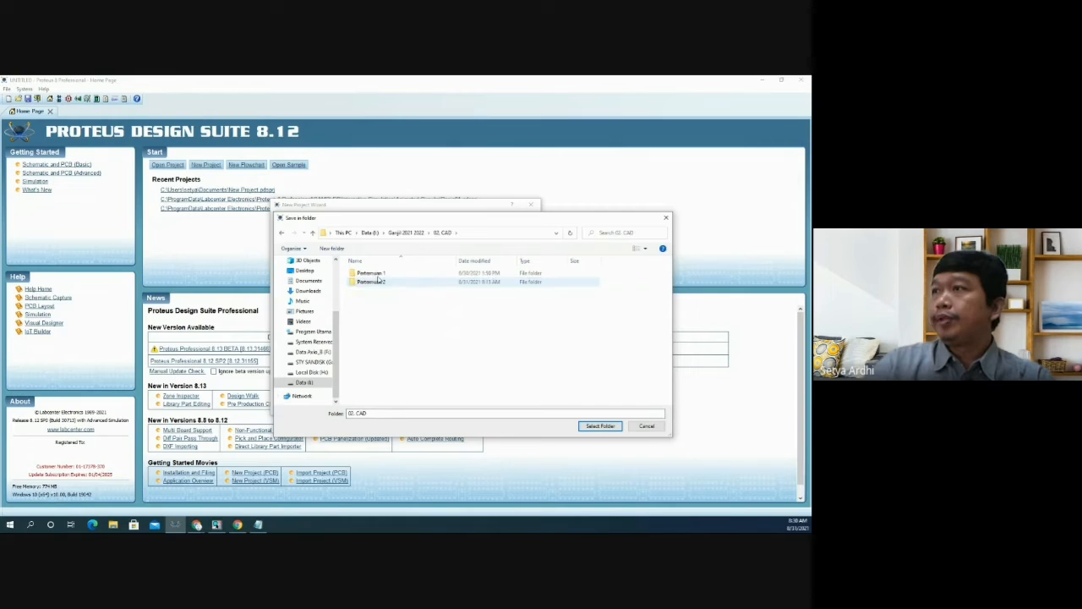
left_click(378, 282)
double_click(380, 284)
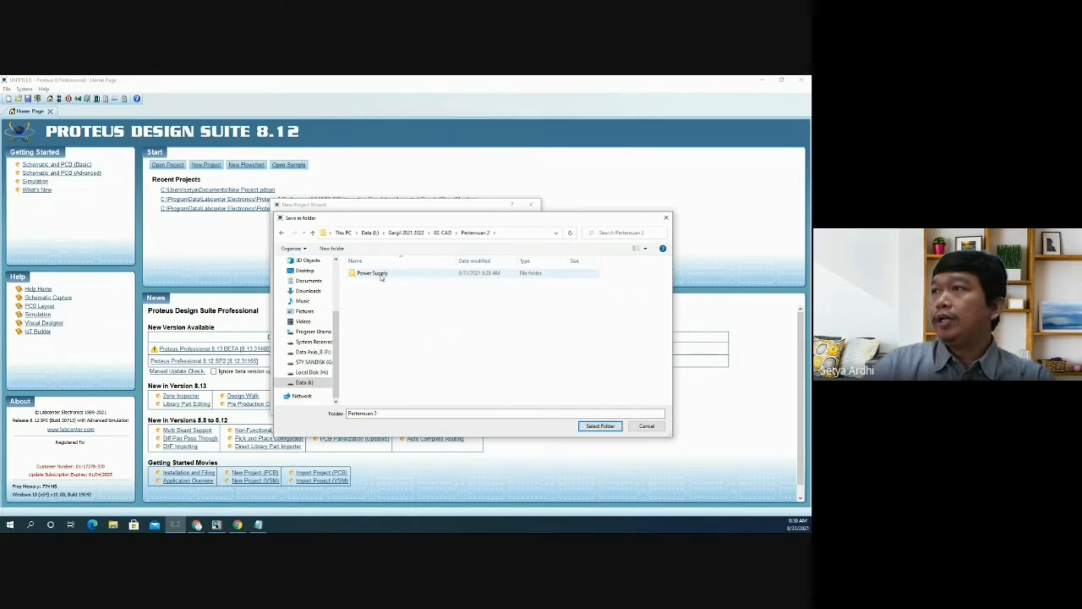
double_click(379, 275)
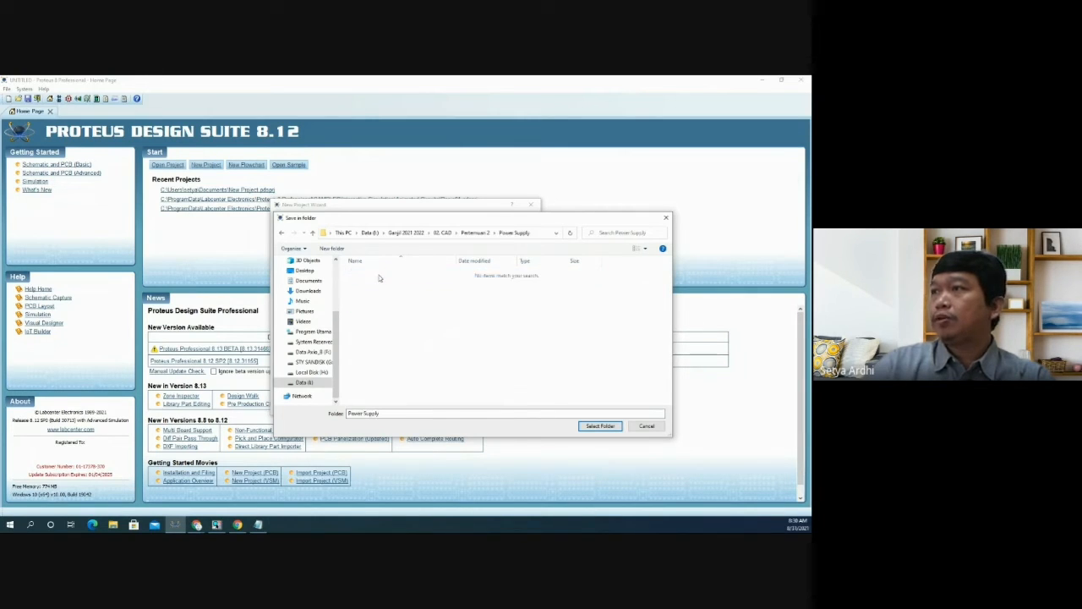
- Create a folder named "proteus" inside Power Supply and select it as the project's path
right_click(405, 358)
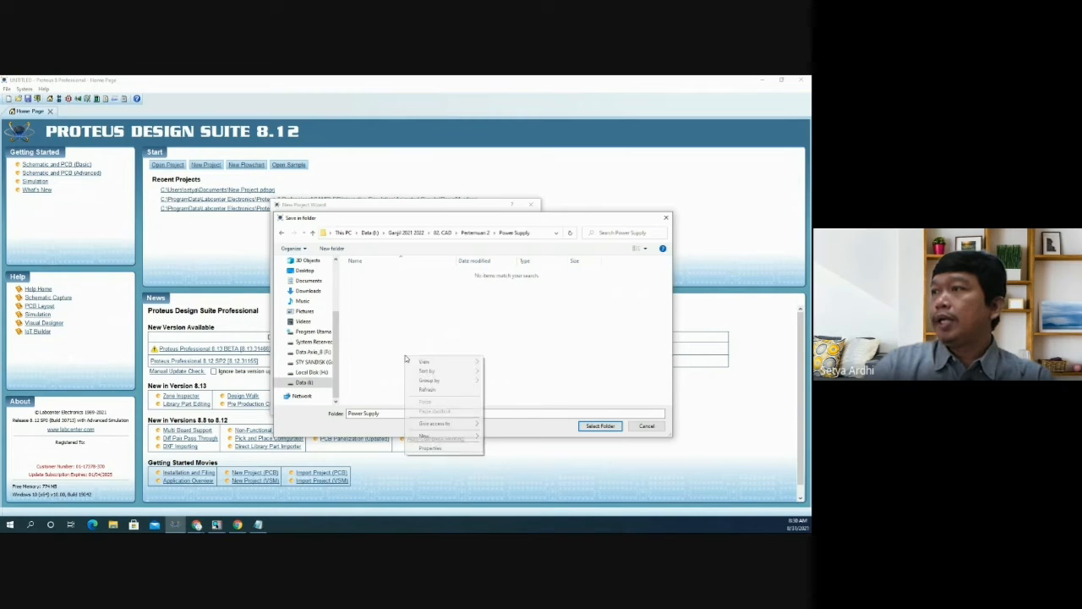
mouse_move(514, 434)
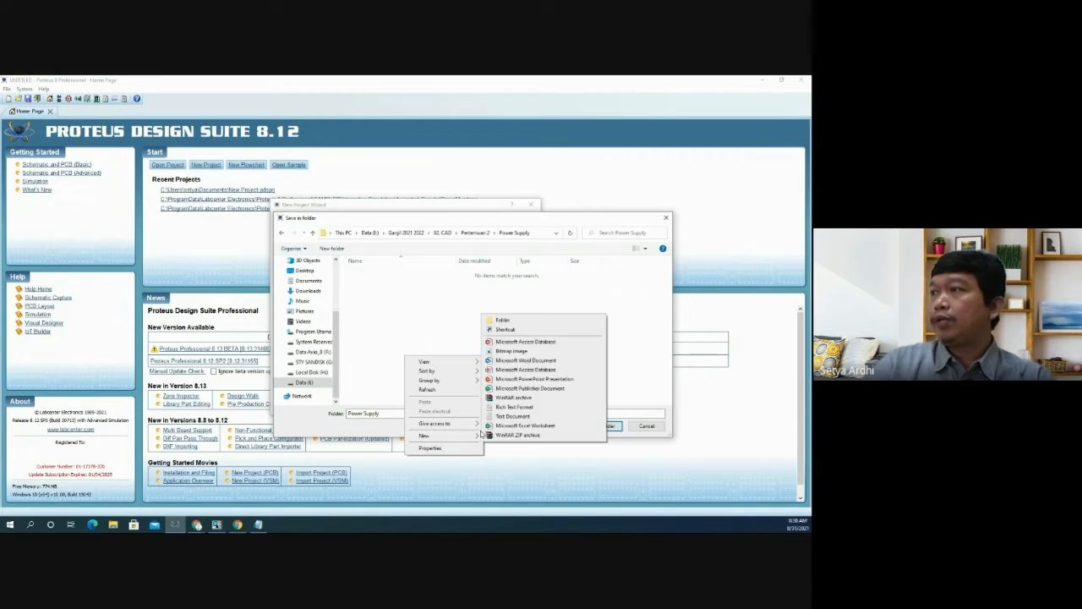
left_click(513, 323)
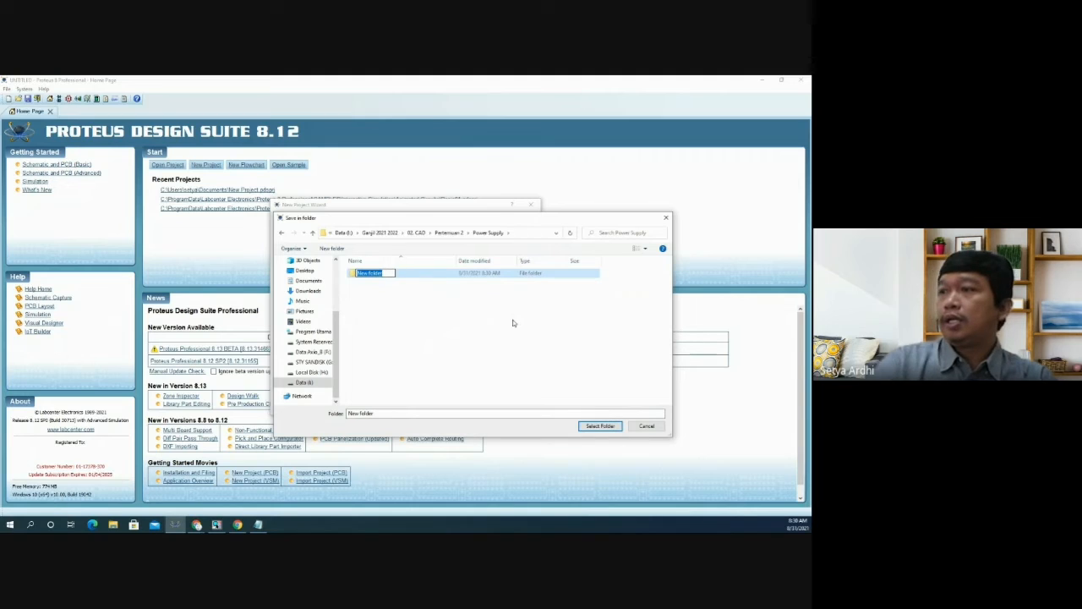
type("proteus")
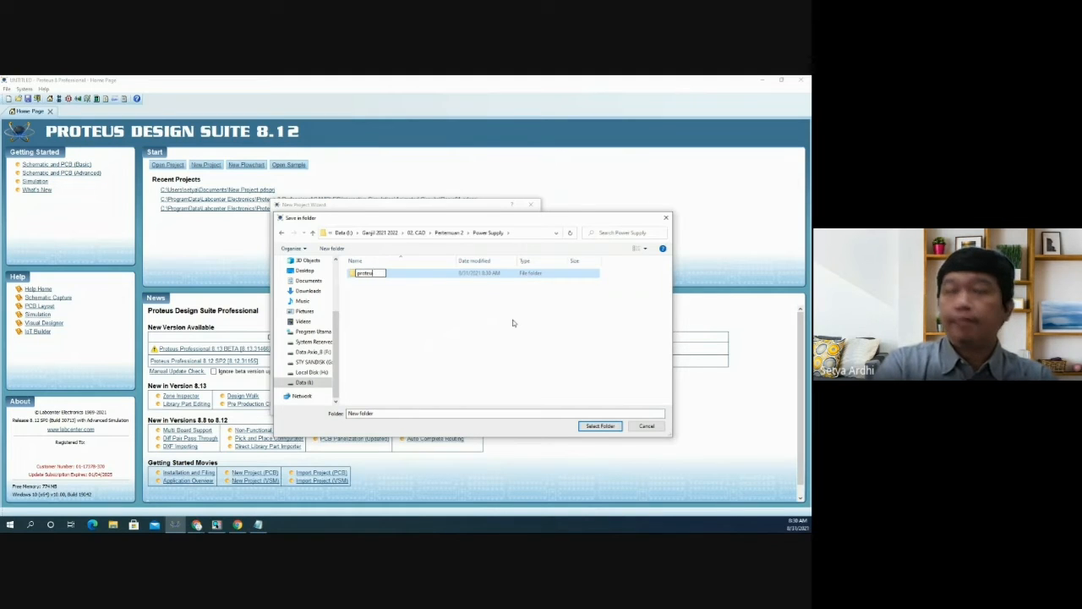
key("Return")
double_click(463, 274)
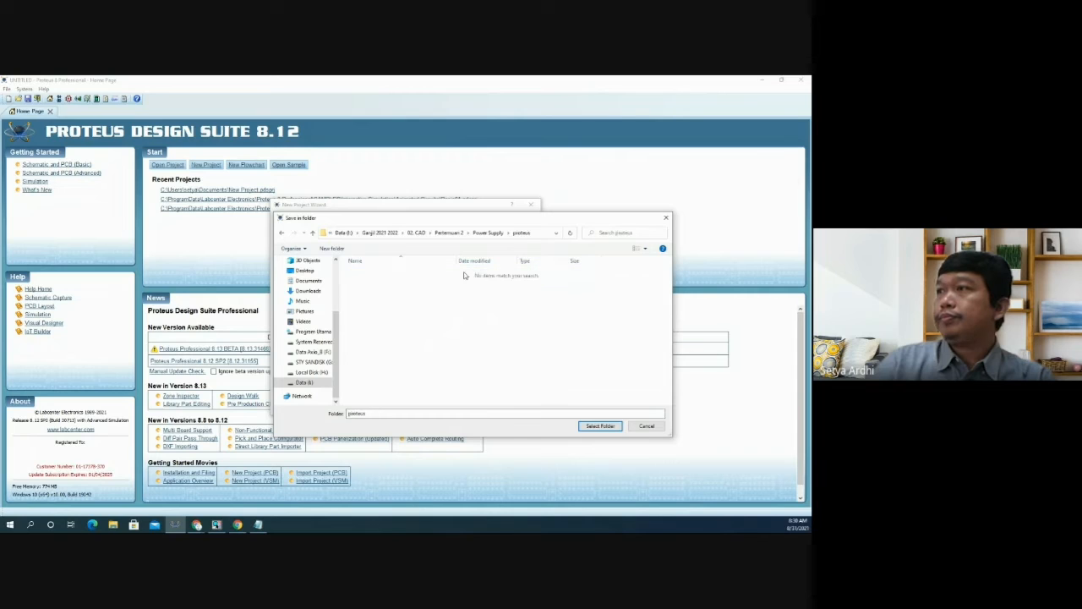
left_click(599, 426)
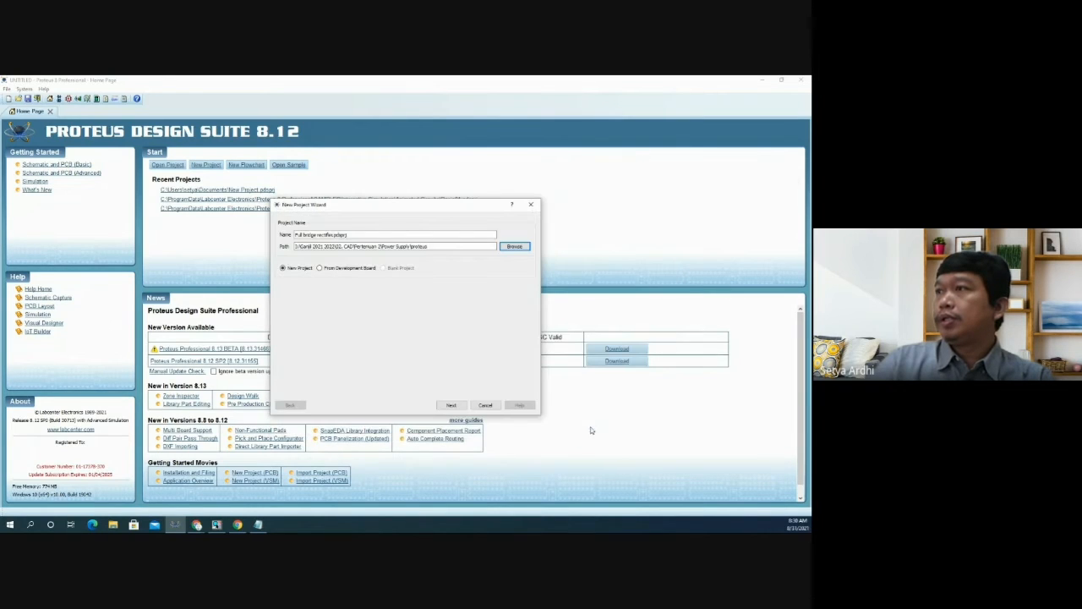
- Finish creating the project with the DEFAULT schematic template and no firmware project
left_click(452, 406)
left_click(452, 406)
left_click(452, 405)
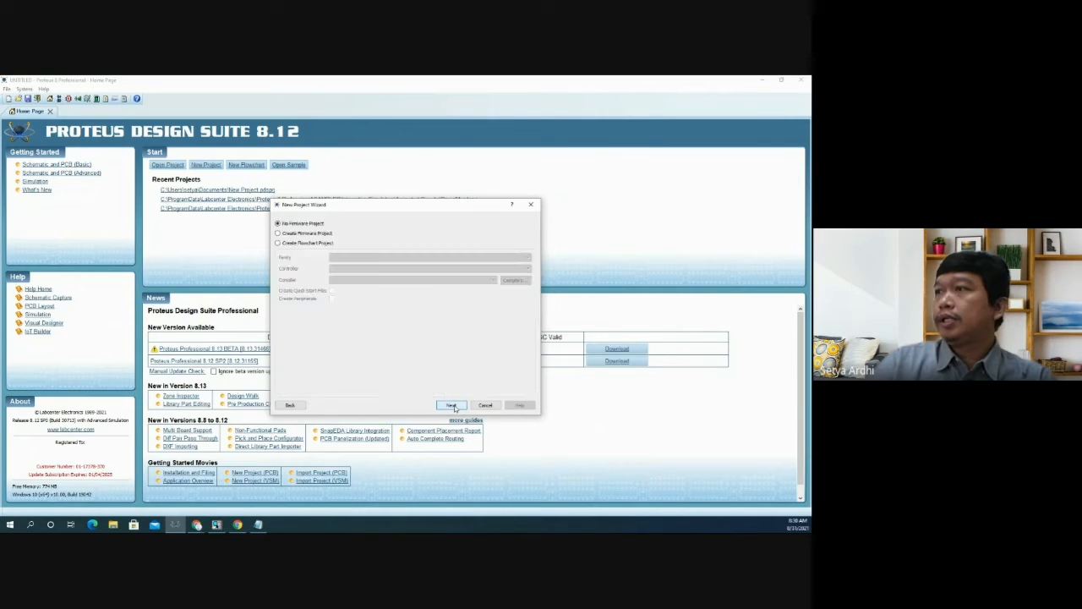
left_click(453, 406)
left_click(453, 406)
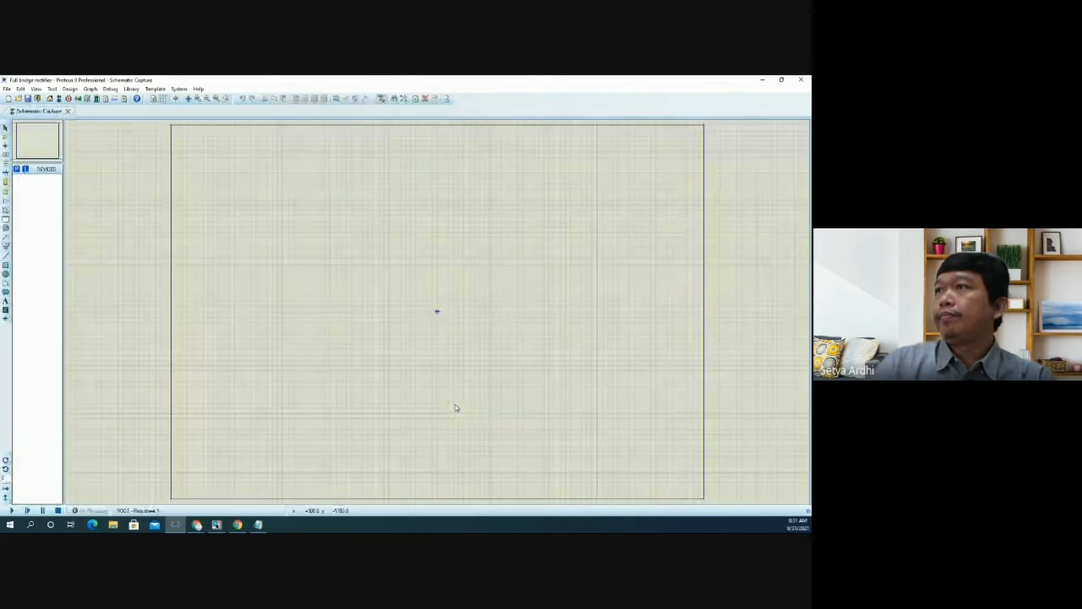
- Find the VSINE sine wave AC voltage source in the device library and place it left of the sheet's centre
left_click(18, 171)
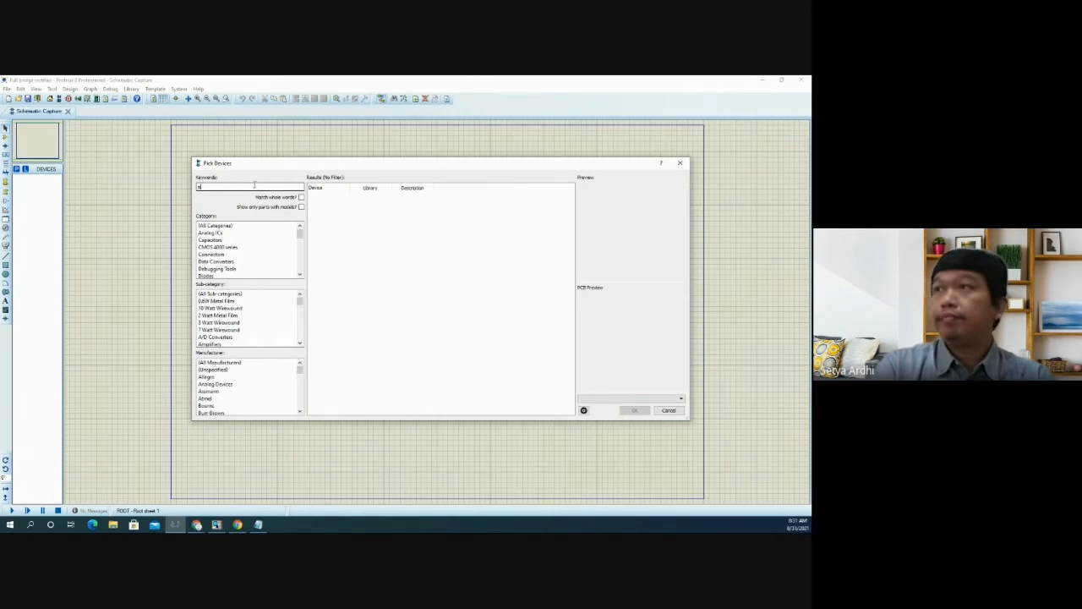
type("ine")
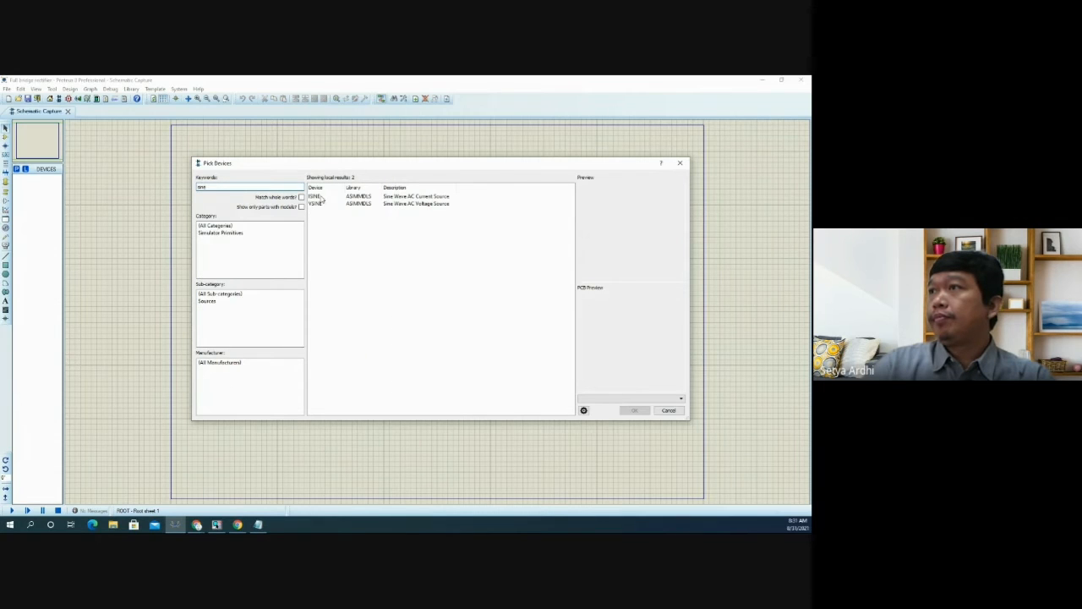
left_click(322, 198)
left_click(322, 204)
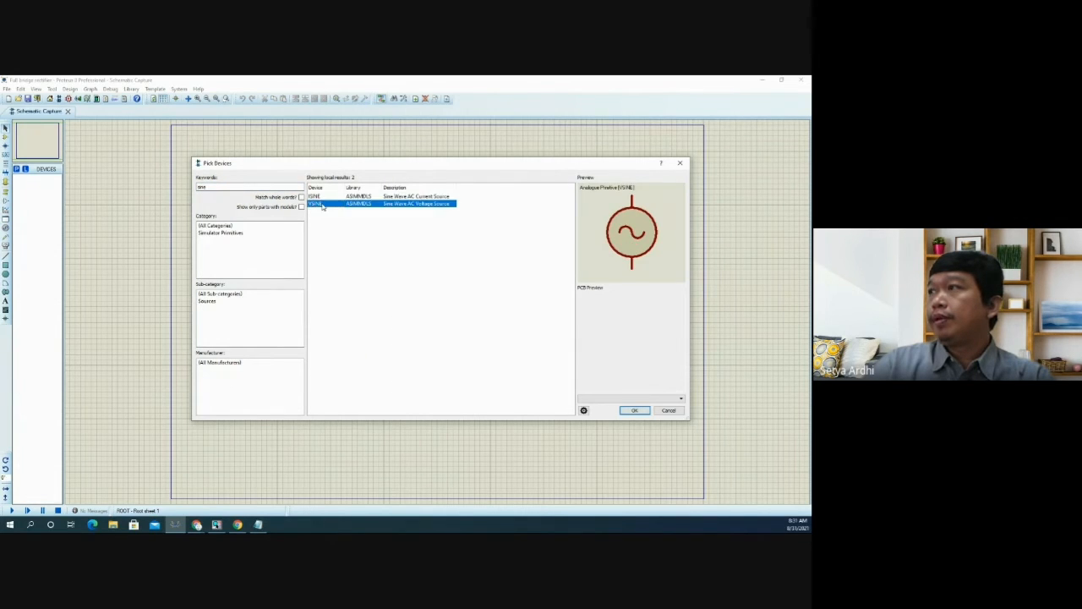
left_click(632, 410)
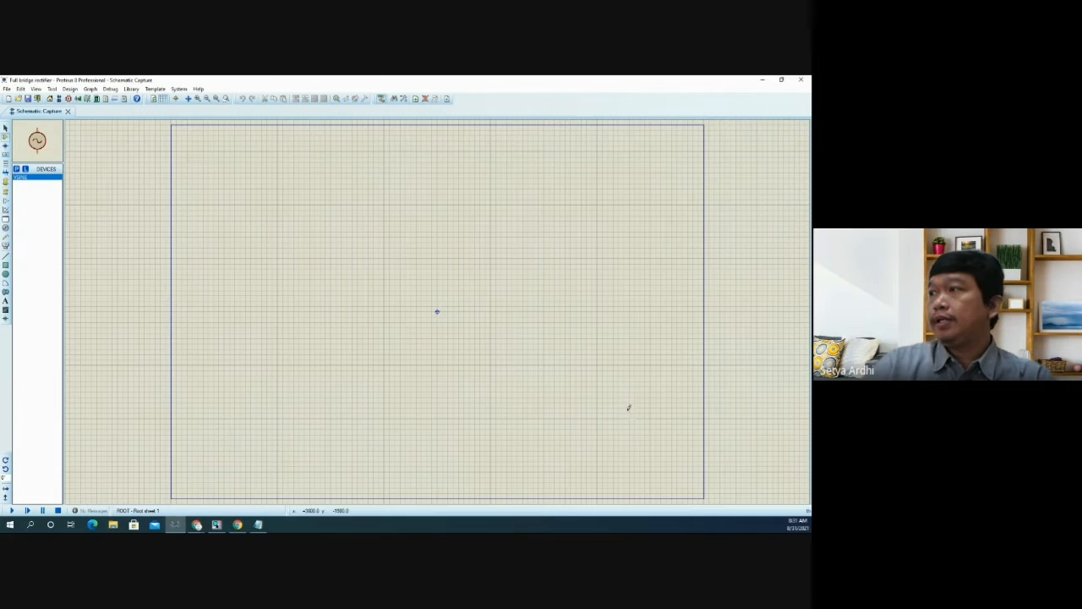
left_click(364, 272)
left_click(326, 288)
scroll(327, 289, "up", 2)
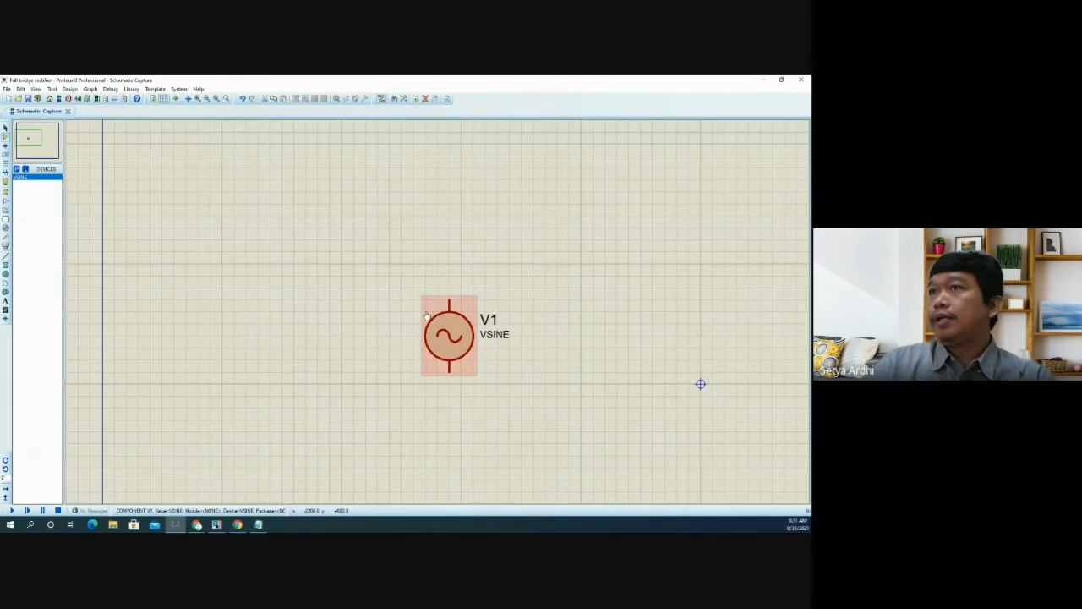
- Search the device library for "bridge", pick the generic BRIDGE rectifier and place it to the right of the VSINE source
left_click(16, 170)
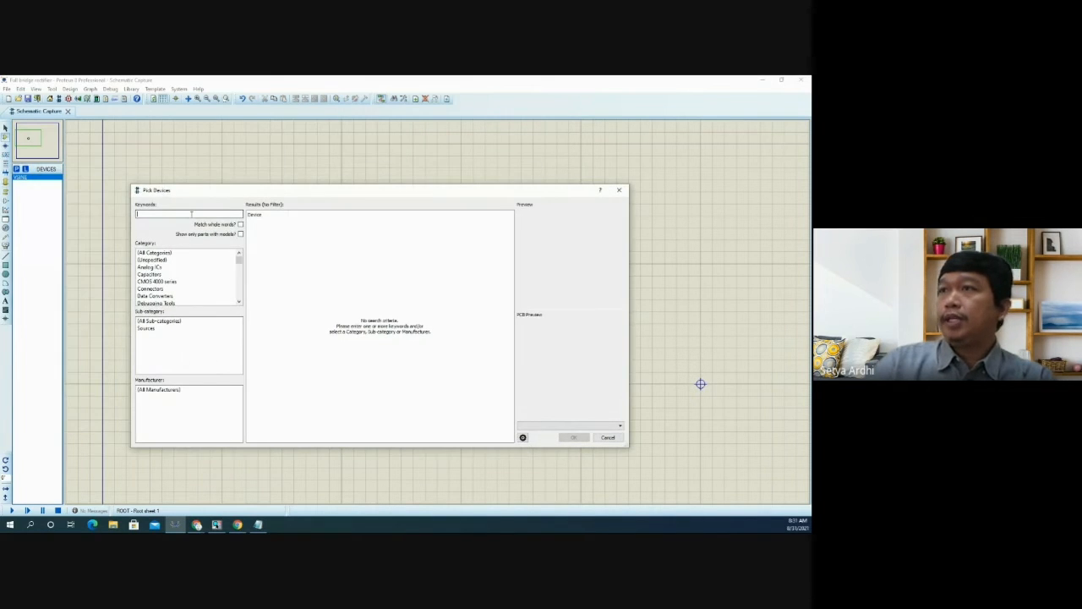
type("bridge")
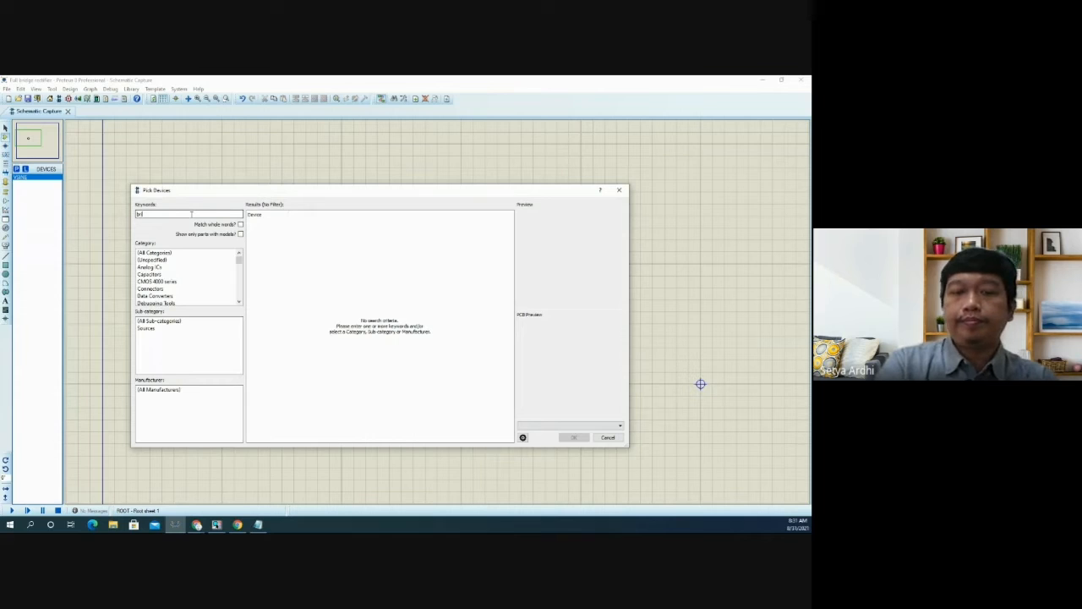
key("BackSpace")
key("BackSpace")
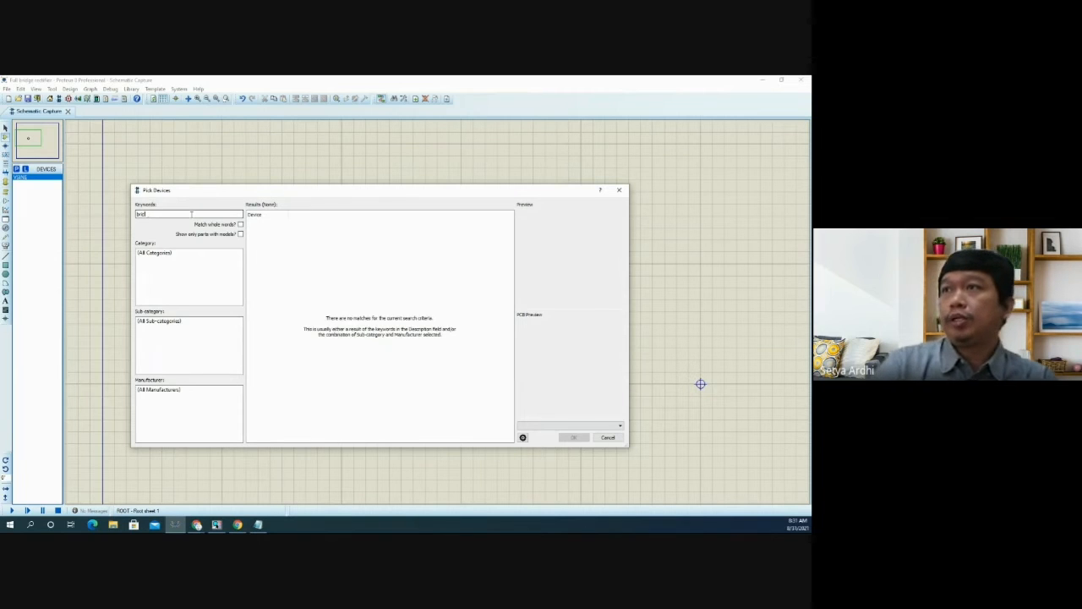
type("ge")
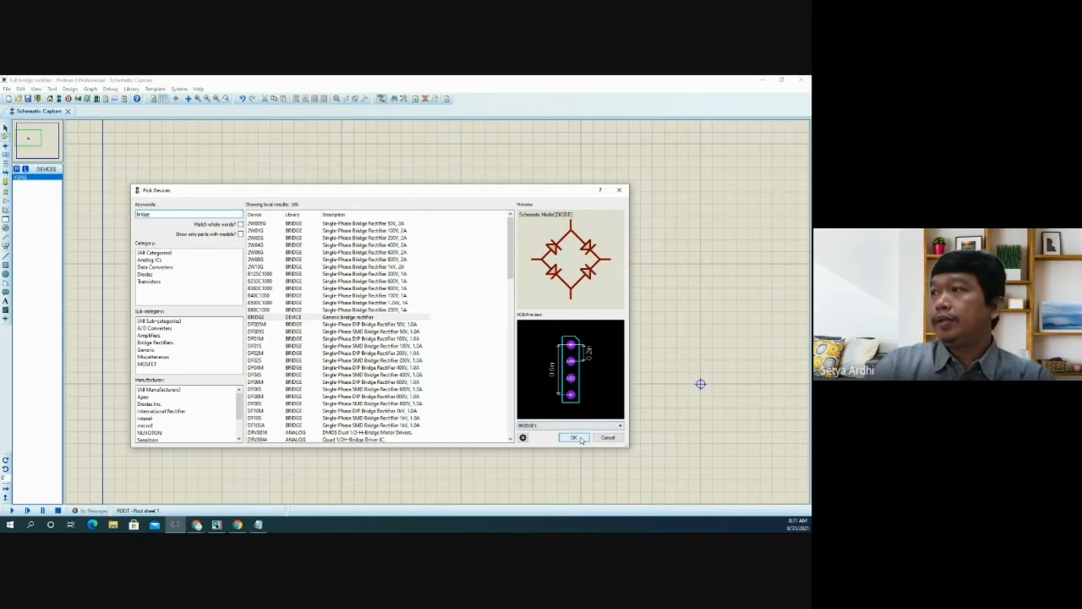
left_click(573, 438)
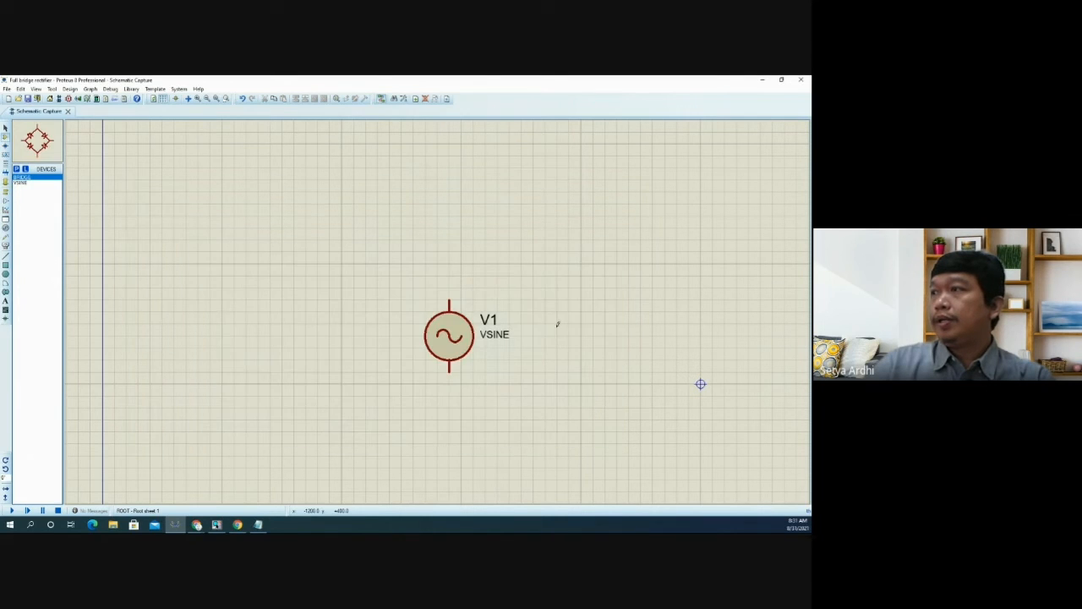
left_click(628, 346)
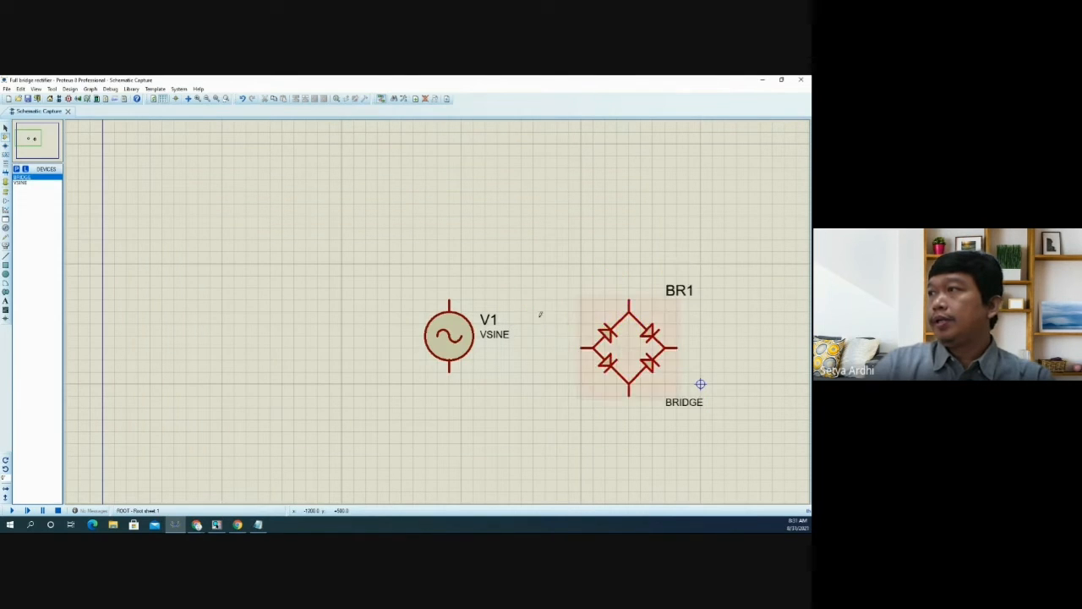
- Wire the VSINE source's upper terminal to the bridge's top AC pin and its lower terminal to the bridge's bottom AC pin
left_click(449, 300)
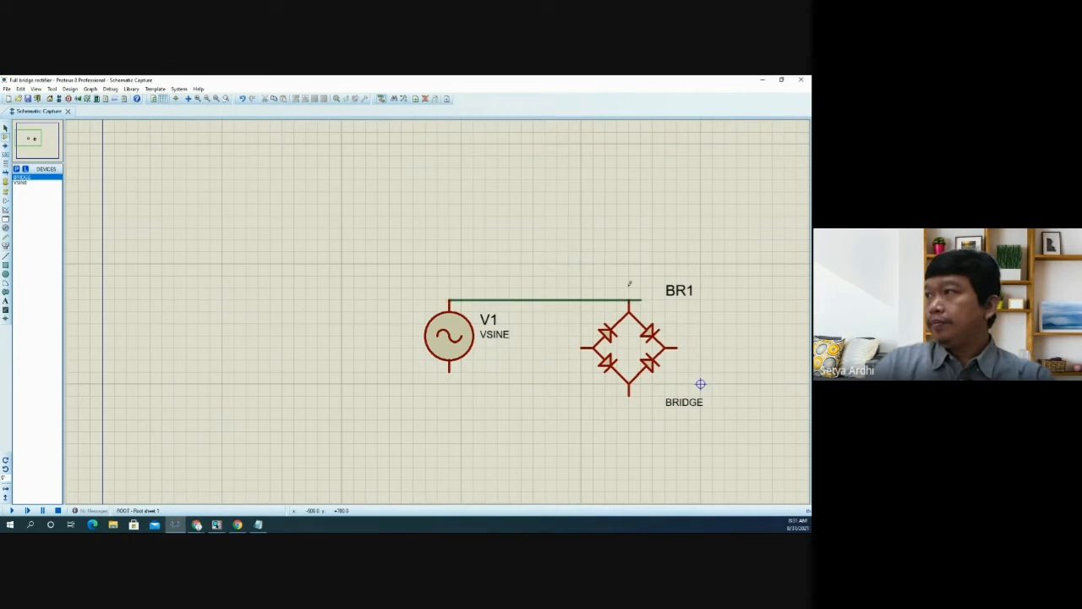
left_click(450, 276)
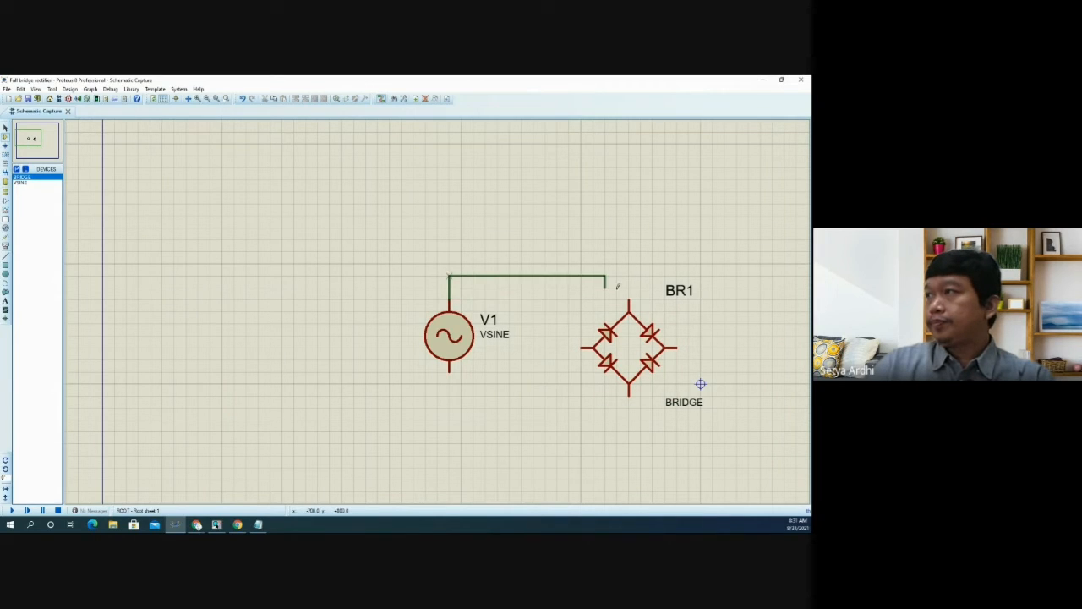
left_click(630, 299)
left_click(449, 369)
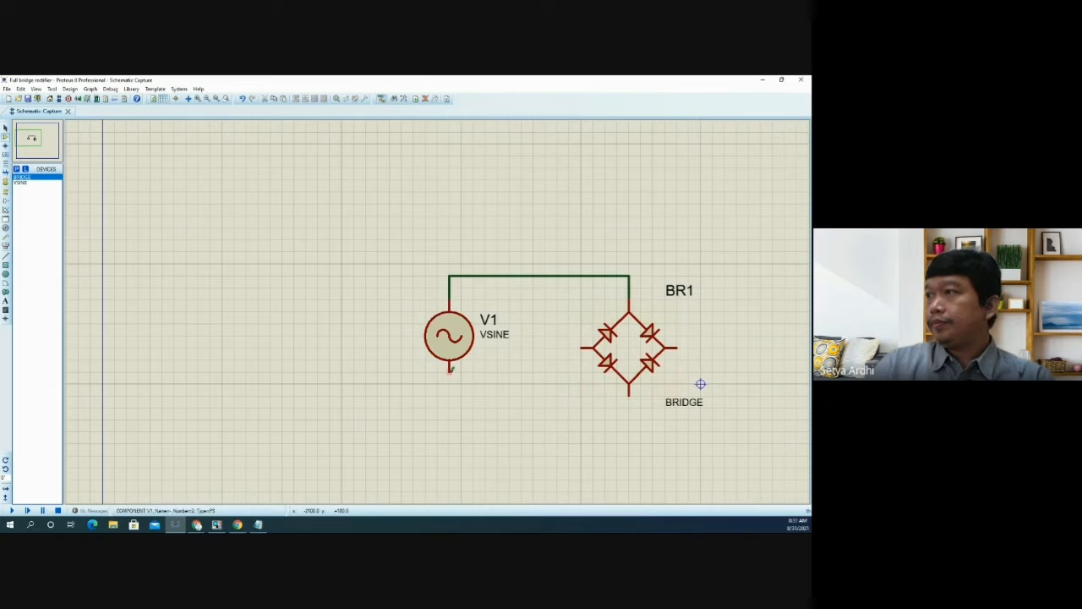
left_click(629, 393)
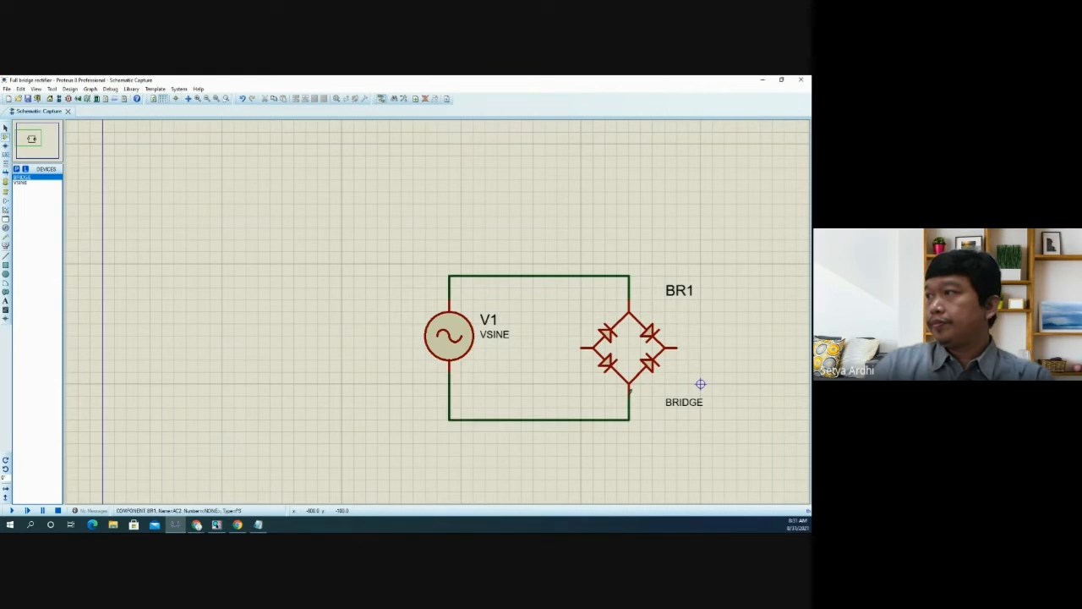
left_click_drag(448, 355, 449, 378)
- Search the device library for "cap" and pick the generic electrolytic capacitor CAP-ELEC
scroll(512, 329, "down", 2)
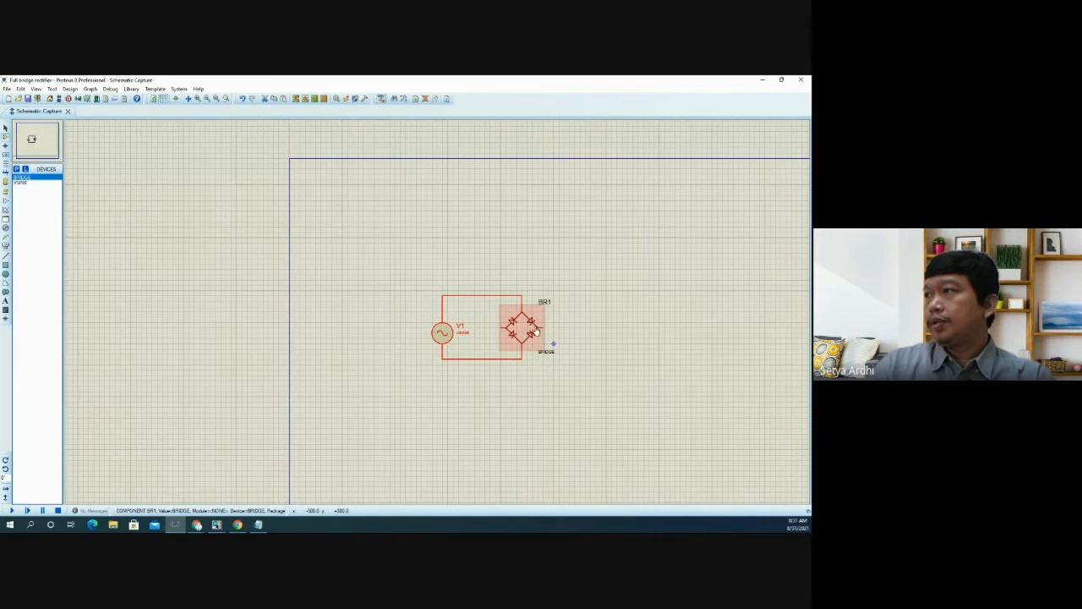
scroll(512, 328, "up", 2)
left_click(505, 308)
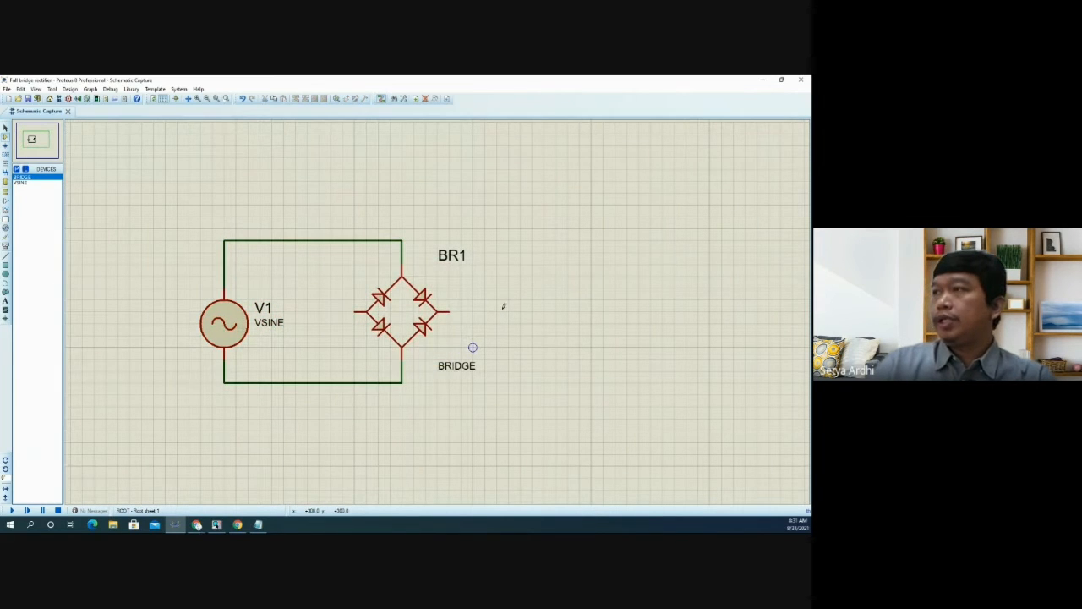
left_click(15, 170)
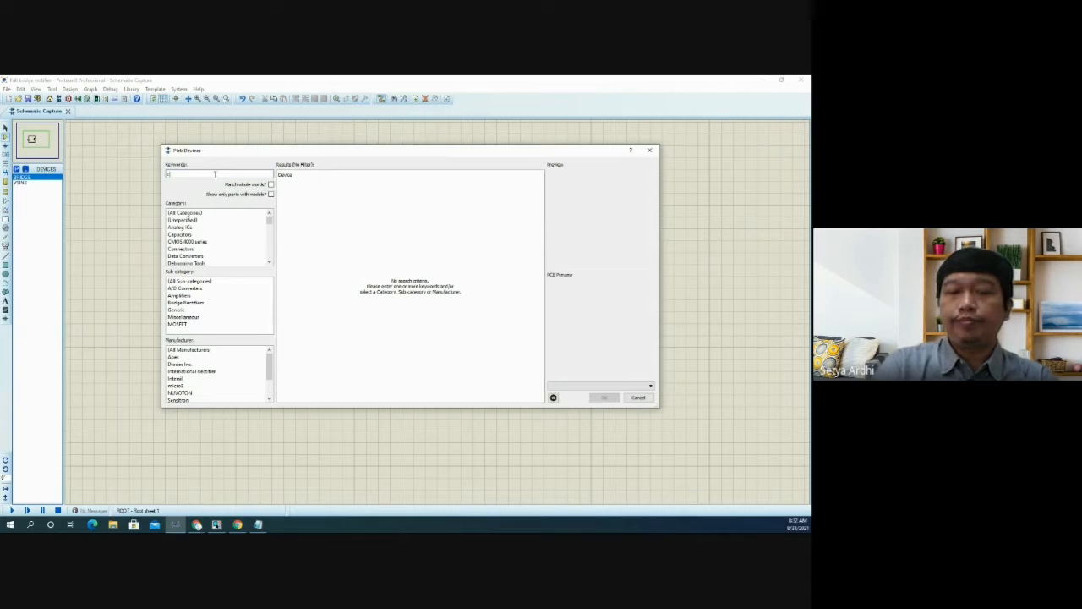
type("cap")
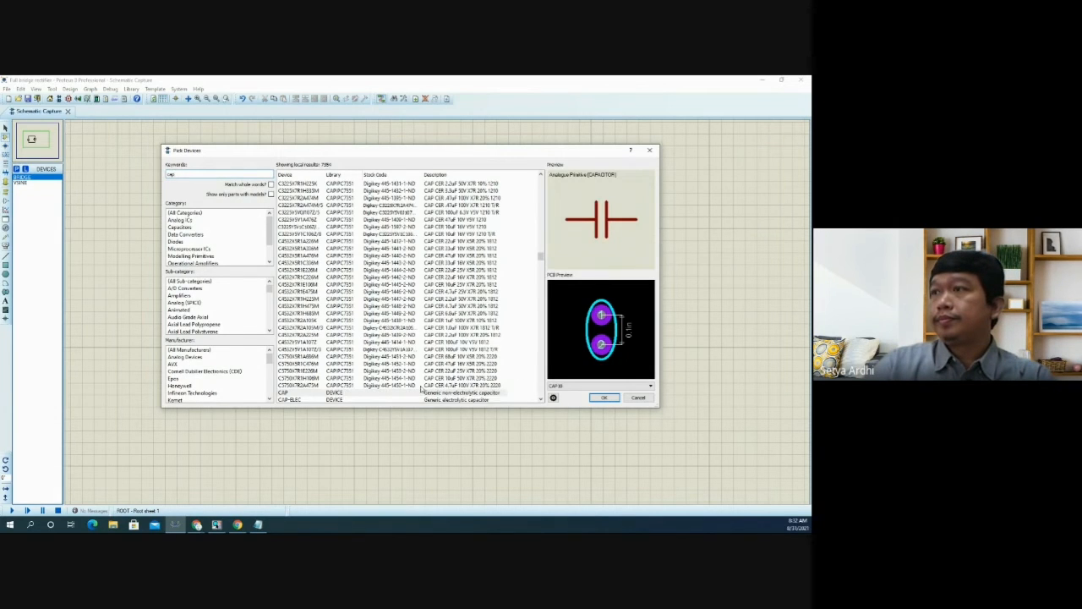
left_click(542, 377)
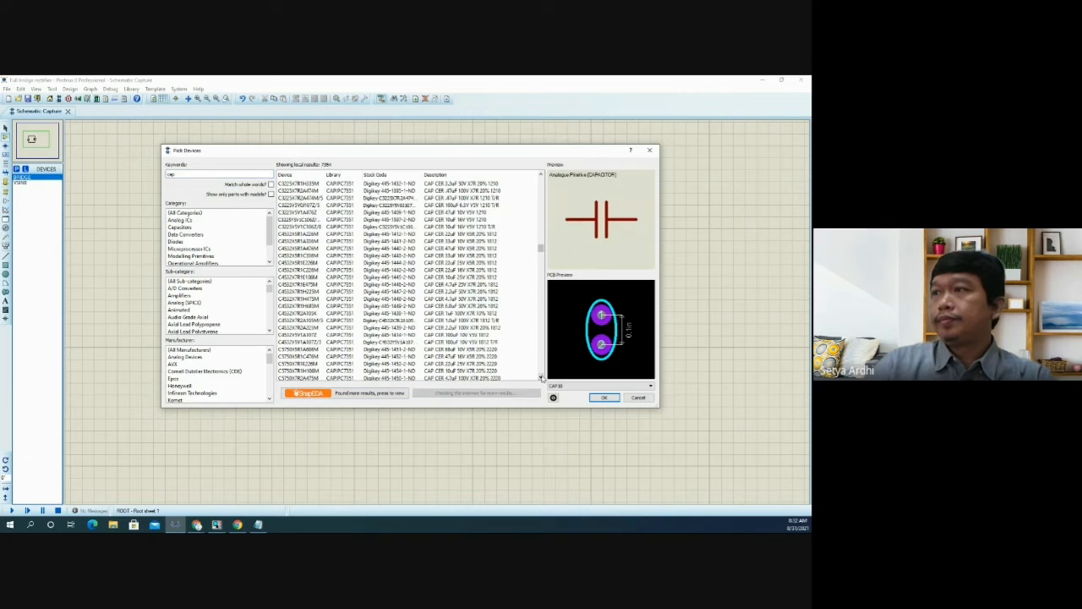
left_click(542, 377)
left_click(542, 377)
left_click(542, 377)
left_click(542, 377)
left_click(293, 363)
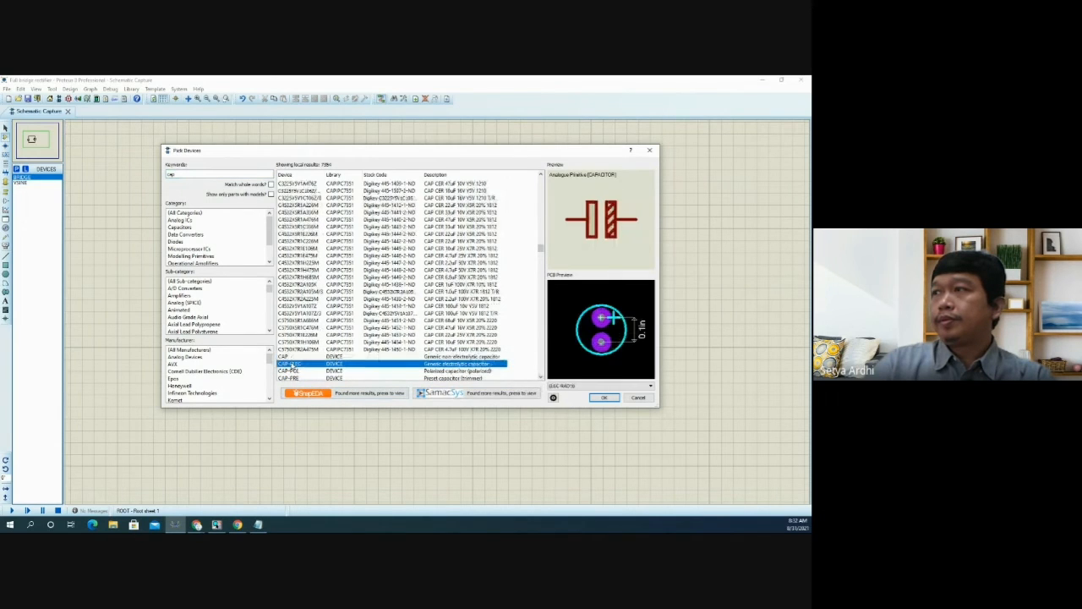
left_click(346, 371)
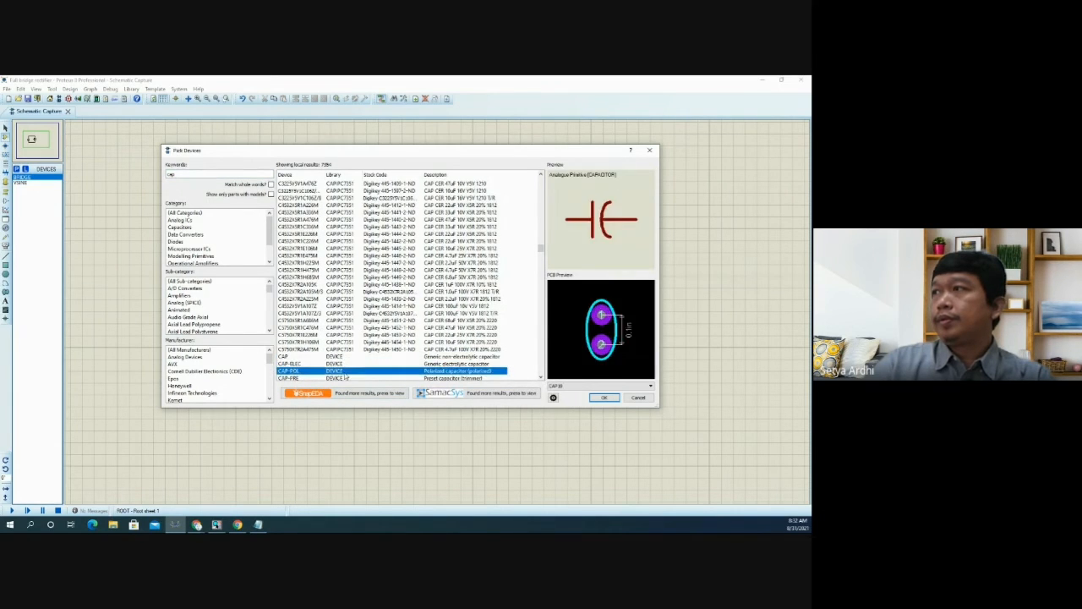
left_click(331, 365)
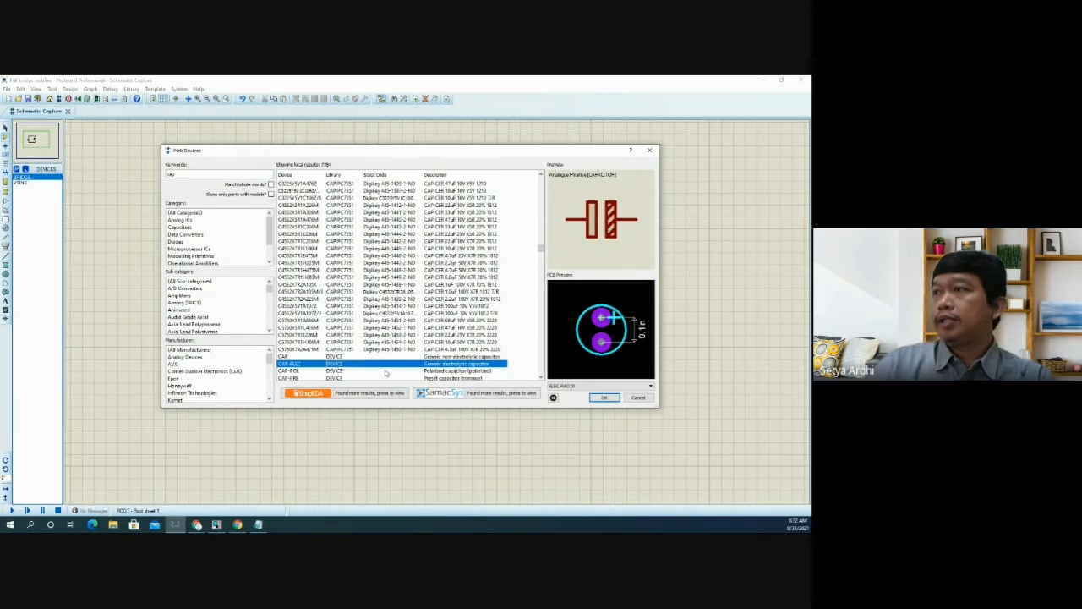
left_click(602, 397)
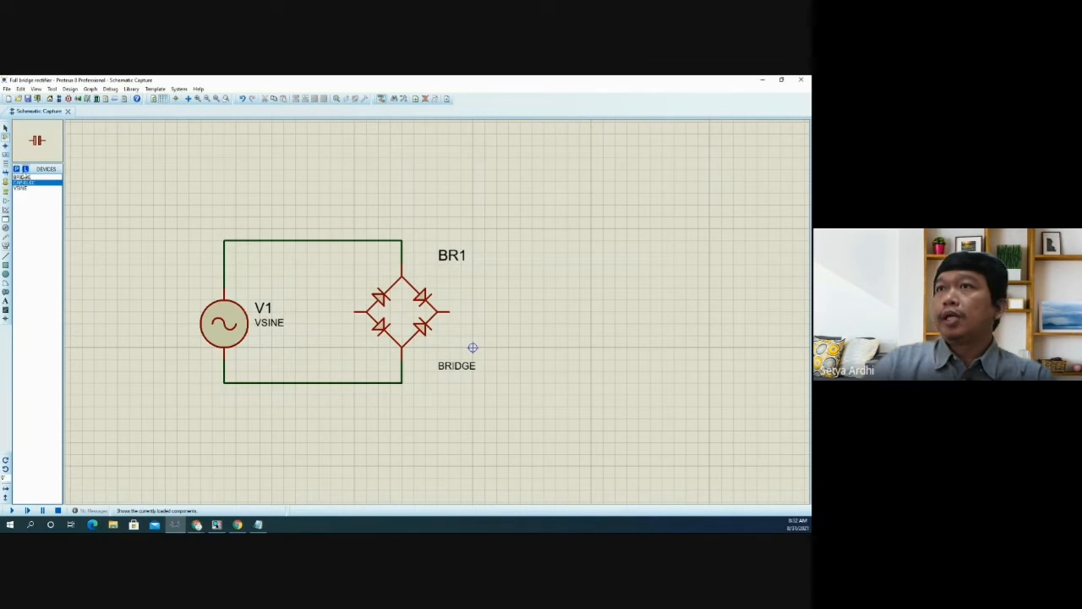
- Place the electrolytic capacitor vertically right of the bridge, wiring its upper pin to the bridge's right output and its lower pin to the left output
left_click(5, 462)
left_click(526, 340)
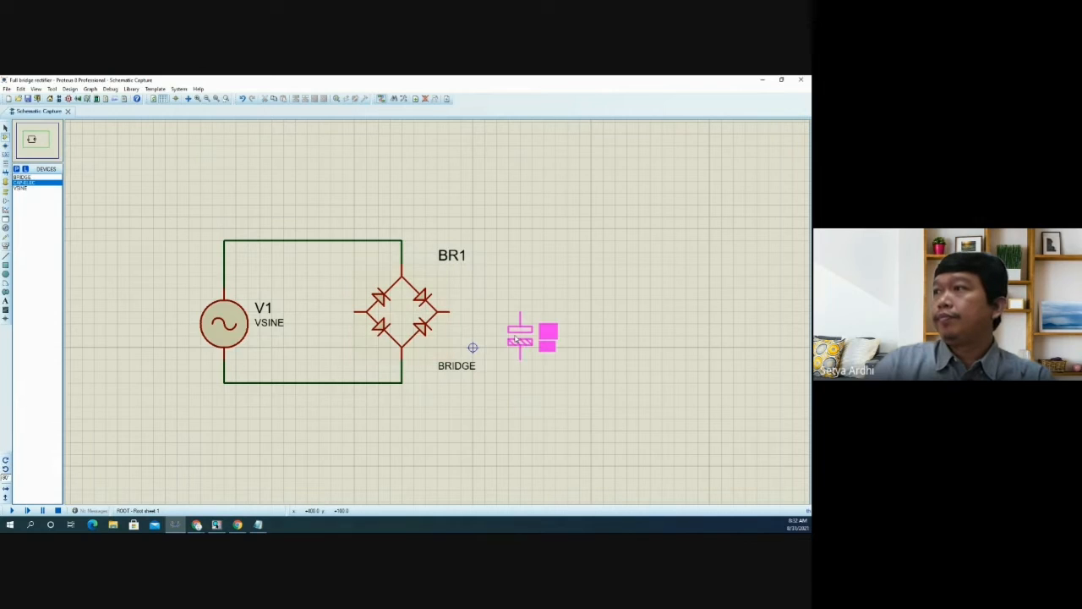
left_click(521, 362)
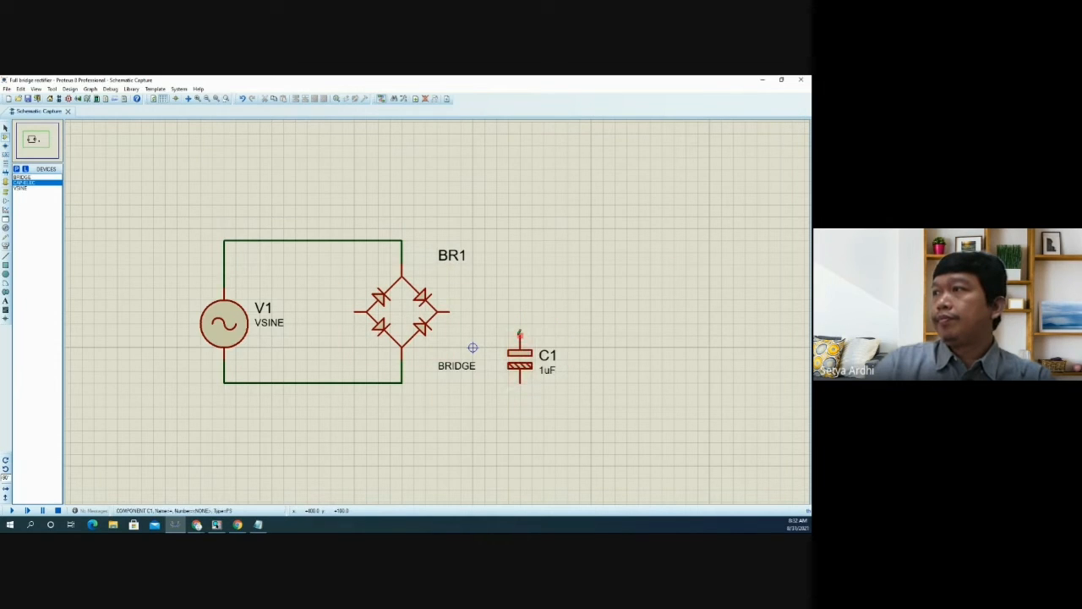
left_click(520, 335)
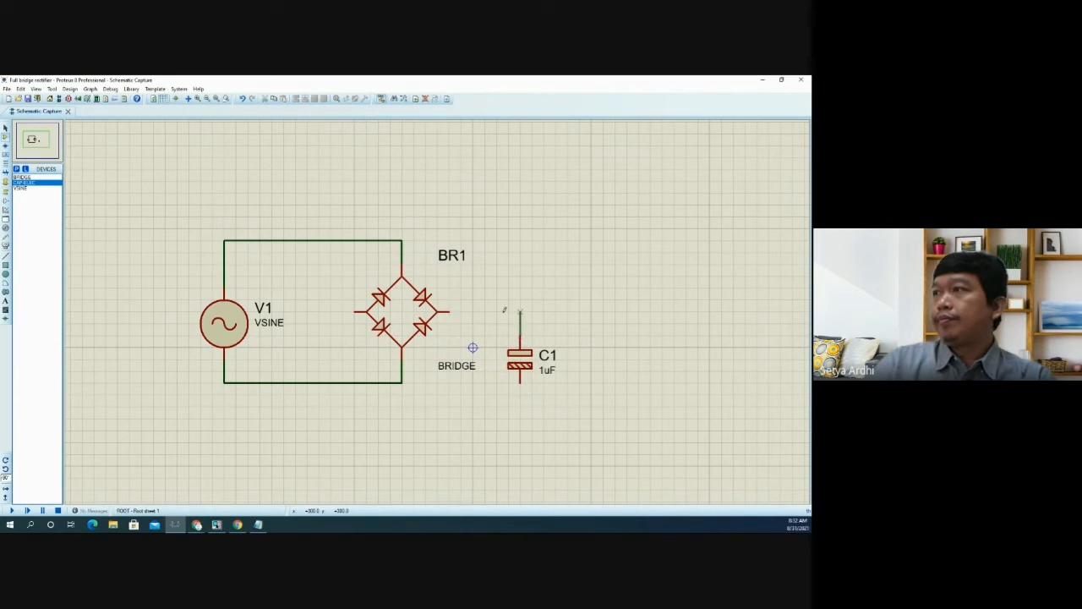
left_click(448, 312)
left_click(355, 312)
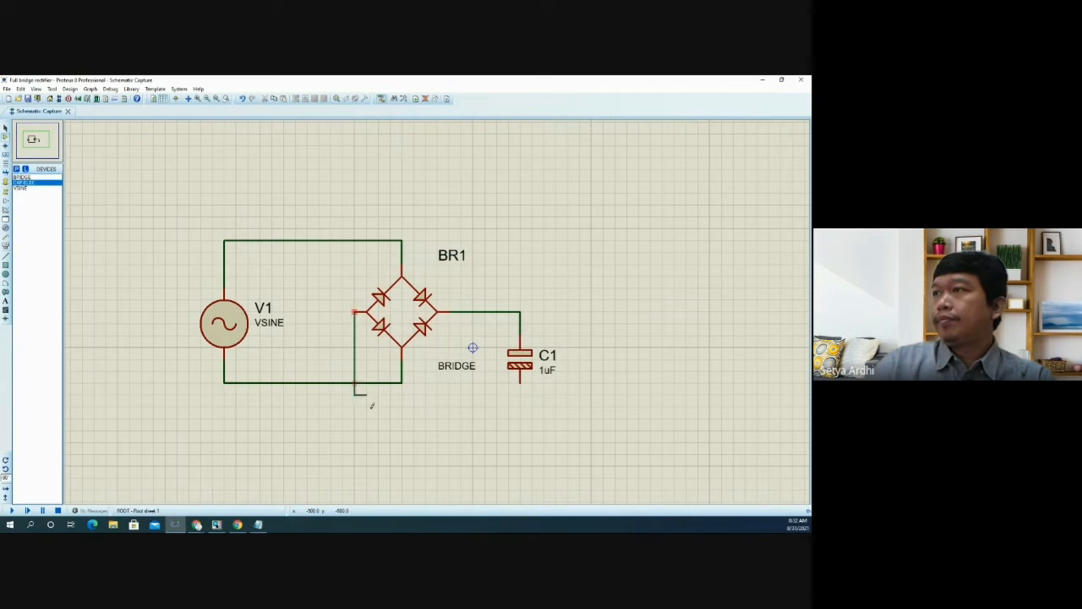
left_click(520, 380)
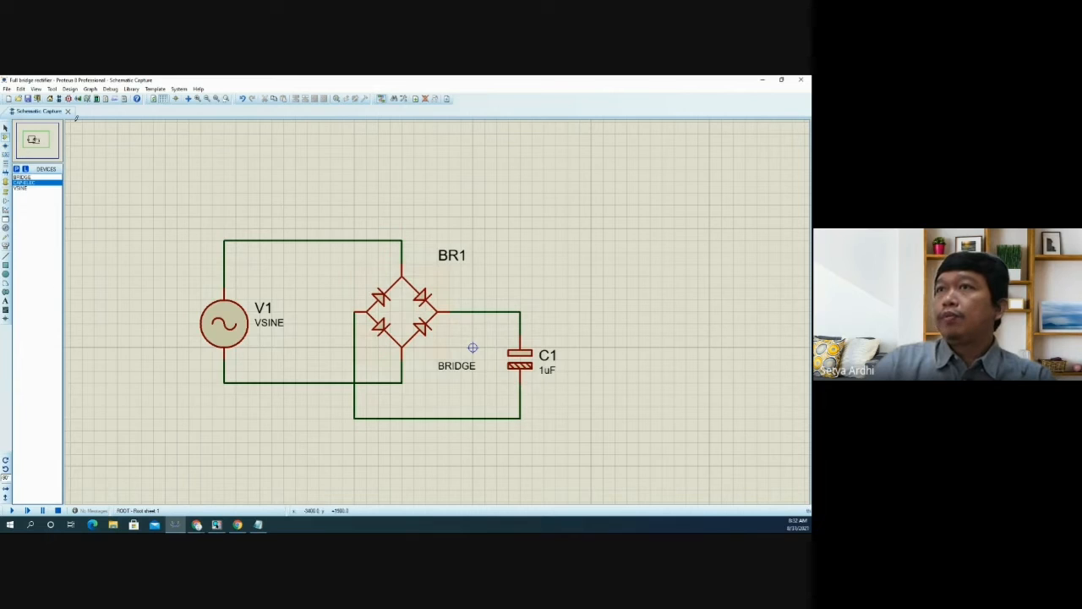
- Search the device library for "resistor", pick the analog RESISTOR primitive and place it vertically to the right of C1
left_click(16, 170)
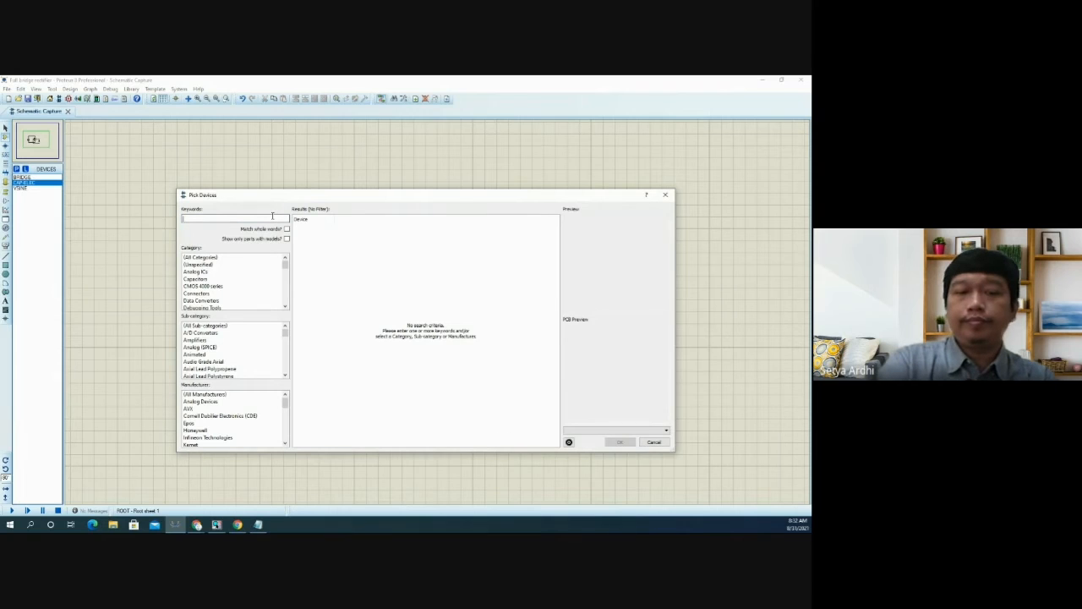
type("res")
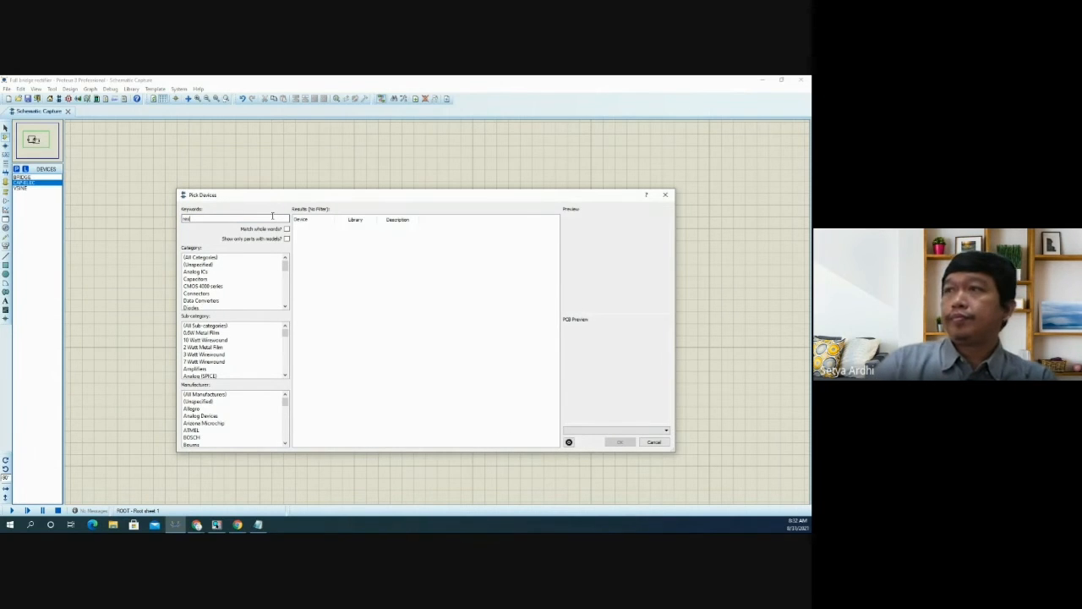
type("ist")
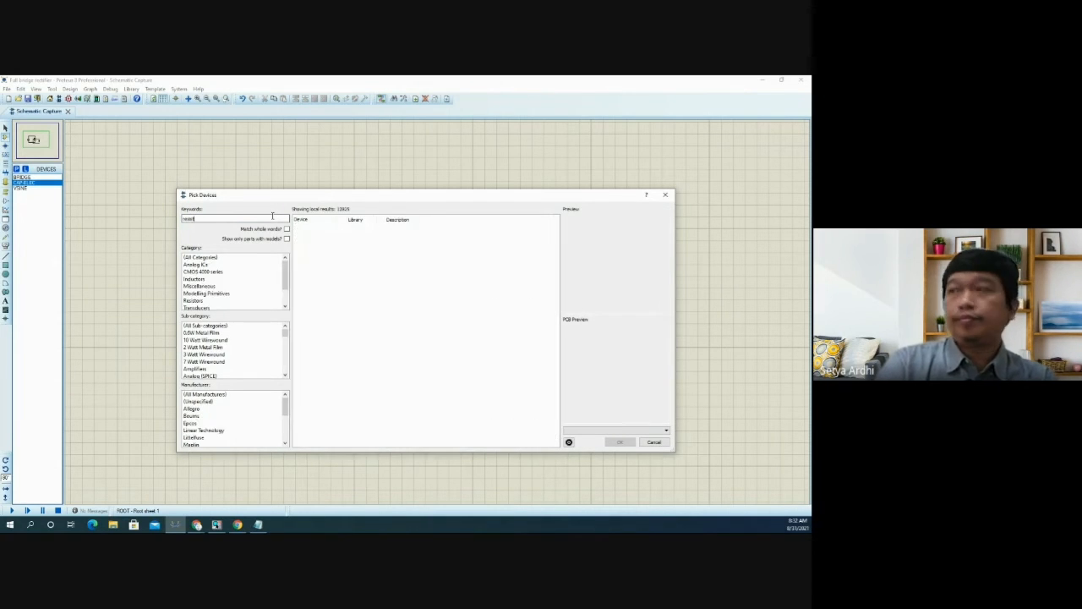
type("or")
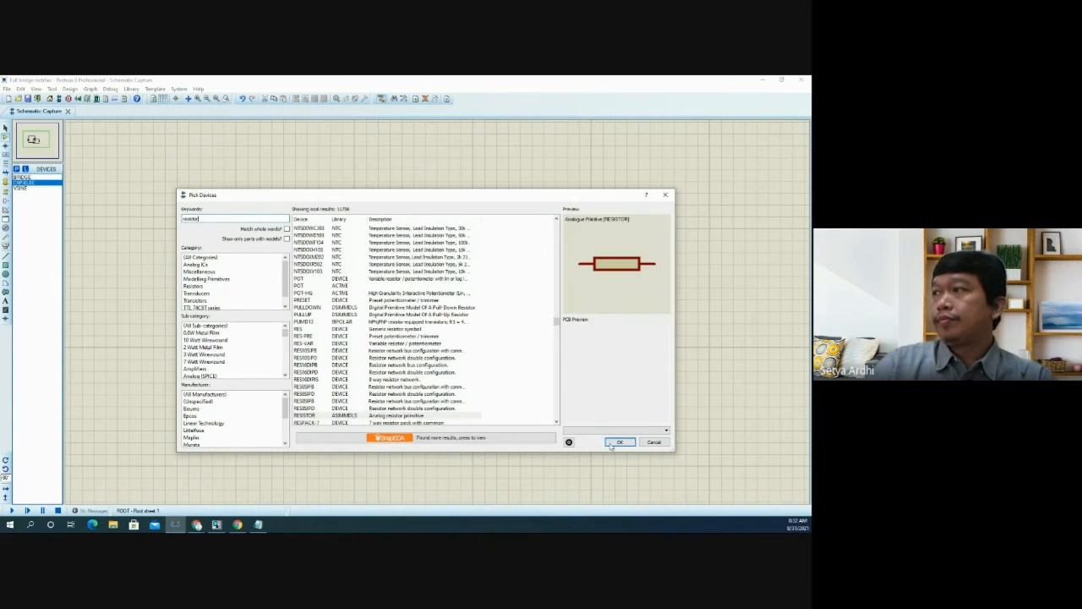
left_click(620, 442)
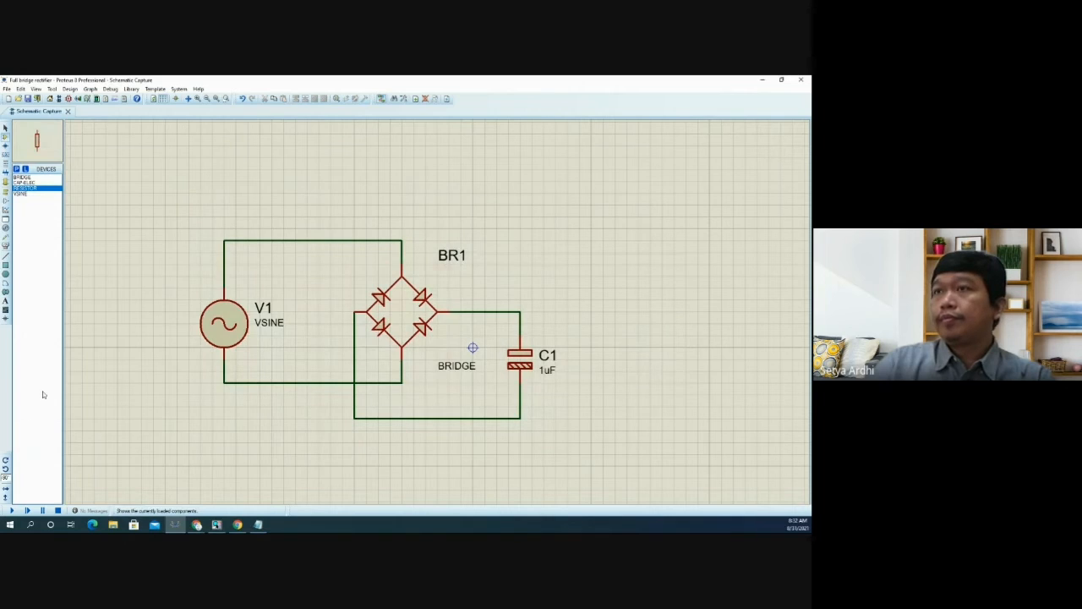
left_click(638, 377)
left_click(602, 363)
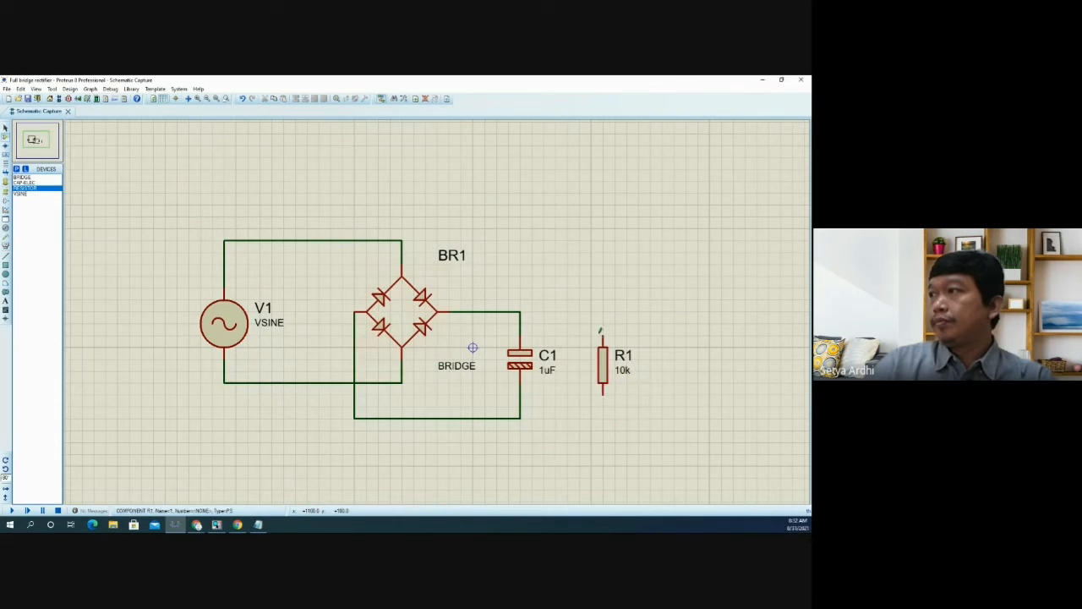
- Wire resistor R1 in parallel with capacitor C1, joining its ends to the upper and lower output wires
left_click(601, 332)
left_click(520, 312)
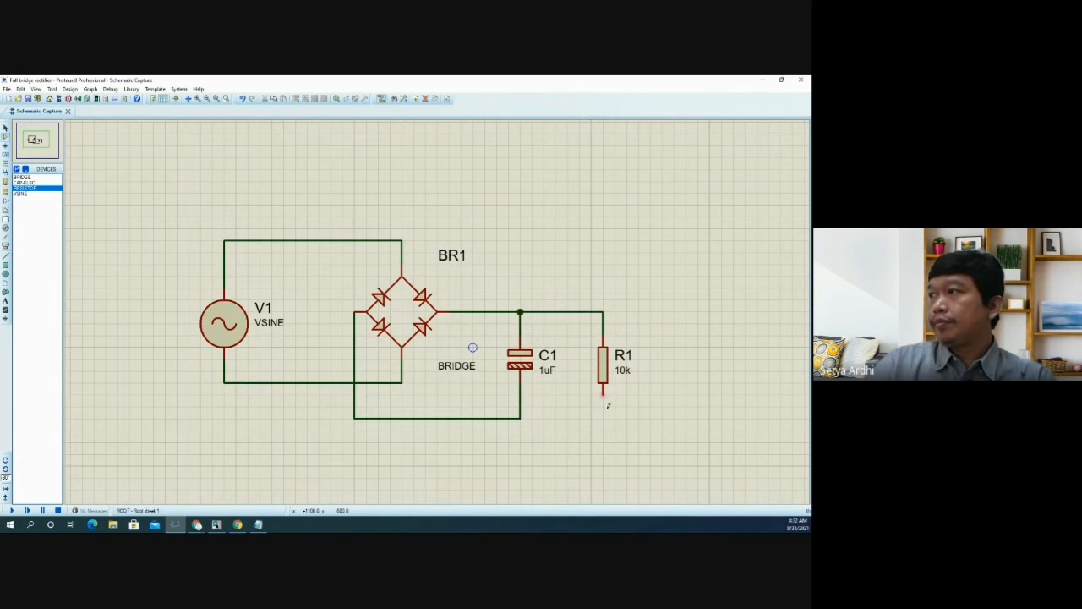
left_click(603, 390)
left_click(520, 418)
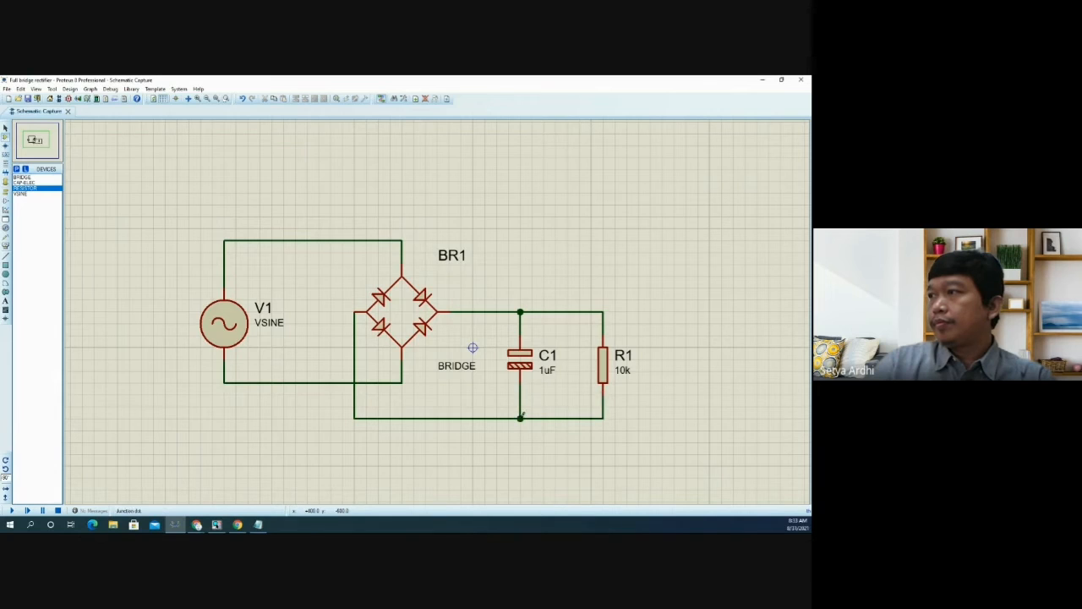
- Set R1's resistance to 100 ohms and C1's capacitance to 1000uF
double_click(604, 375)
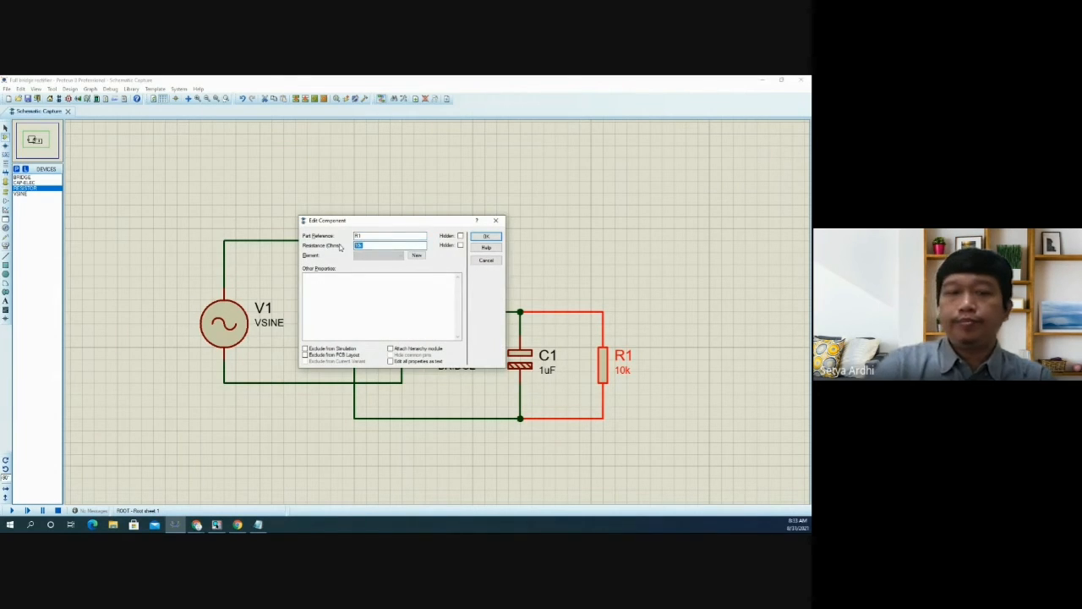
key("Return")
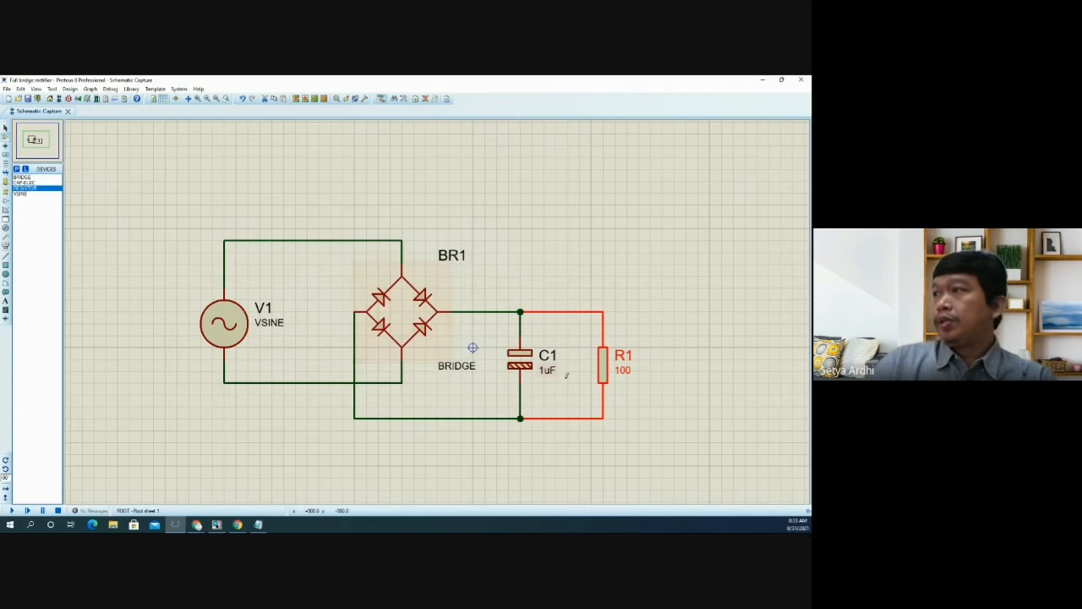
double_click(520, 365)
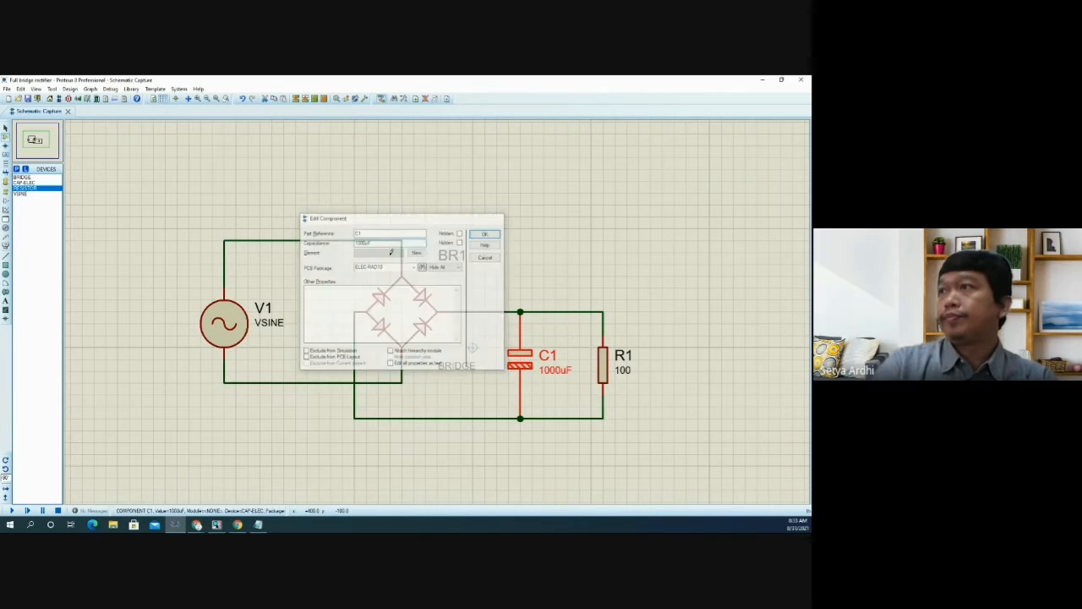
key("Return")
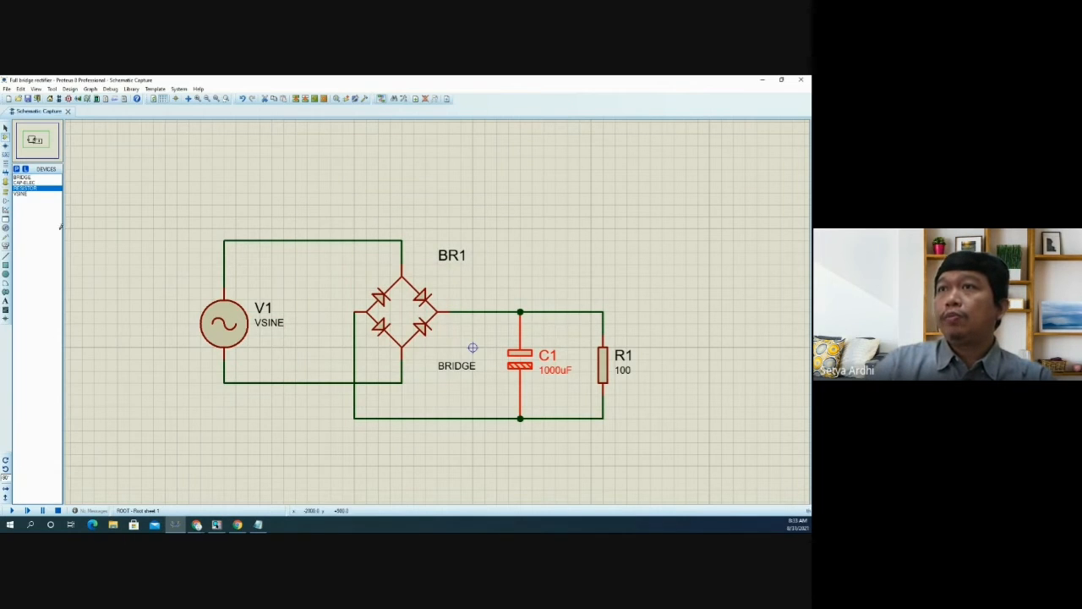
- Place a GROUND terminal below C1 and connect it to the junction on the lower output wire
left_click(5, 192)
left_click(21, 205)
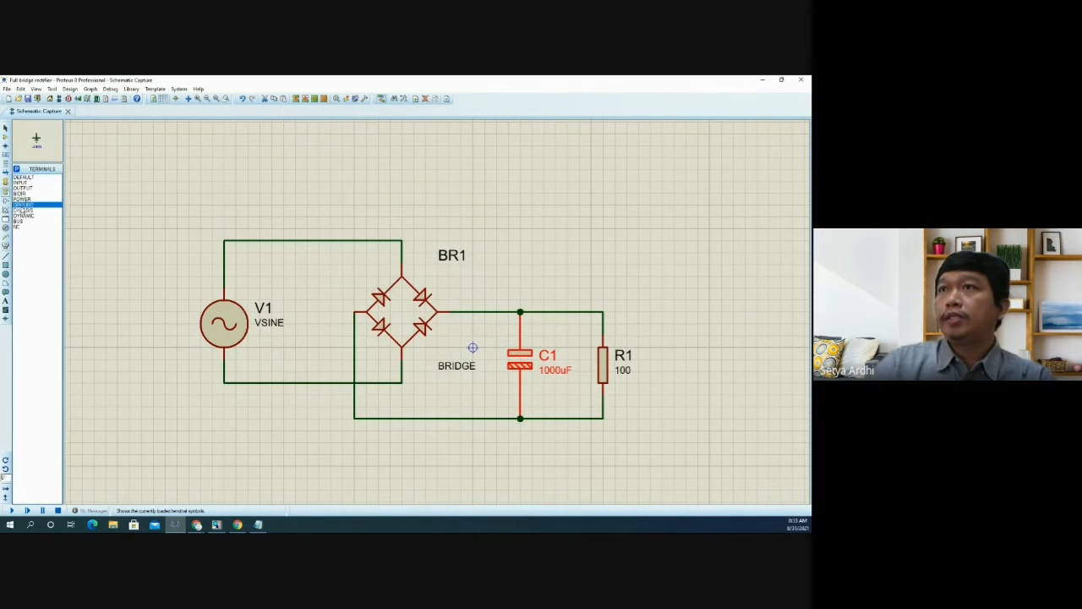
left_click(520, 444)
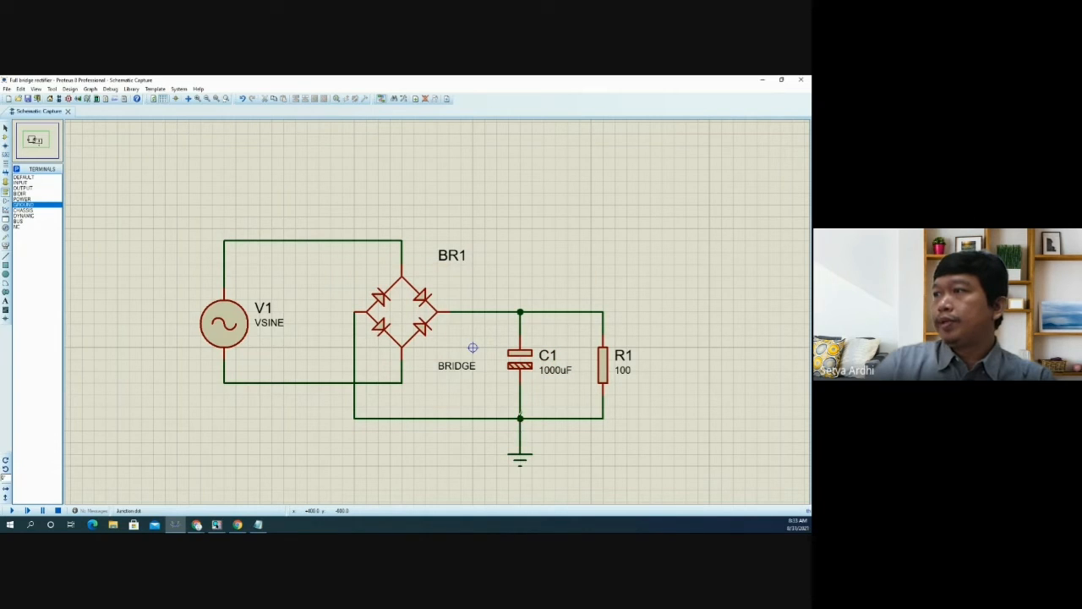
- Edit V1 with an amplitude of 24 V and a frequency of 50 Hz, setting both properties to Show All
left_click(224, 324)
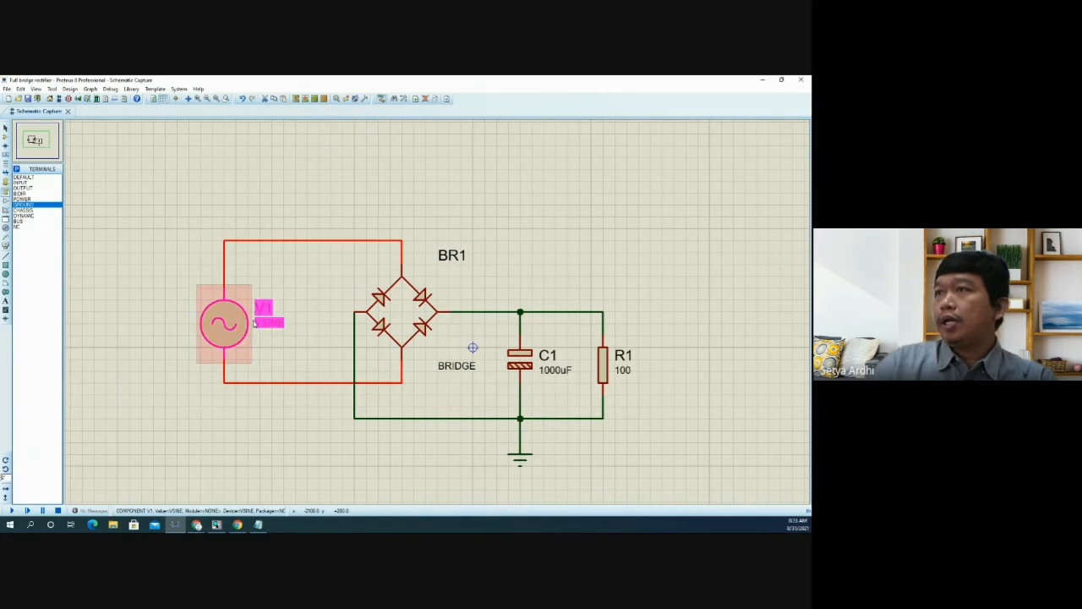
left_click_drag(253, 321, 312, 321)
double_click(286, 321)
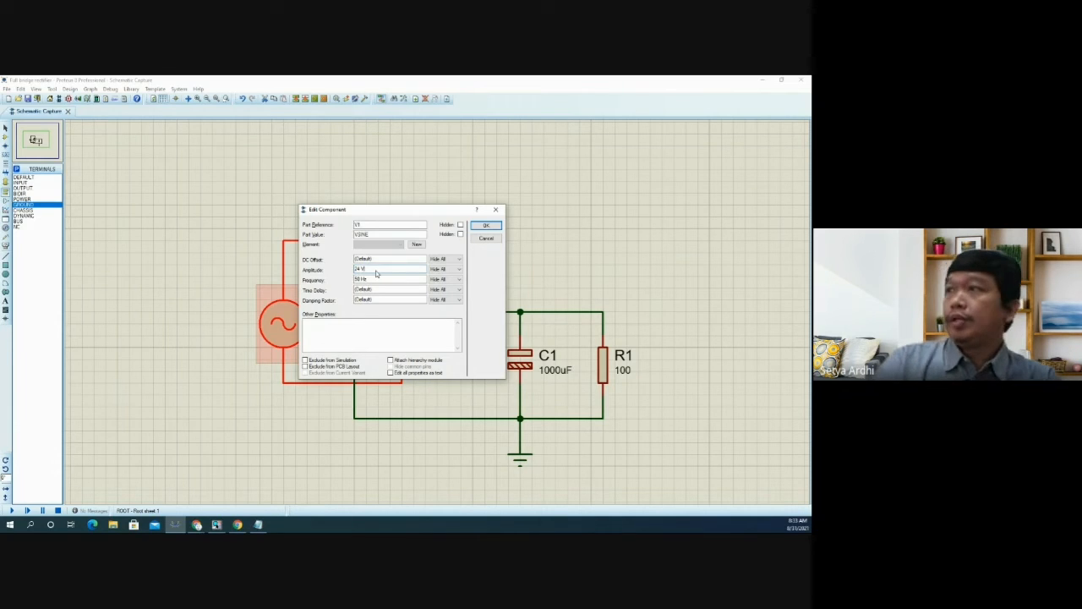
left_click(448, 269)
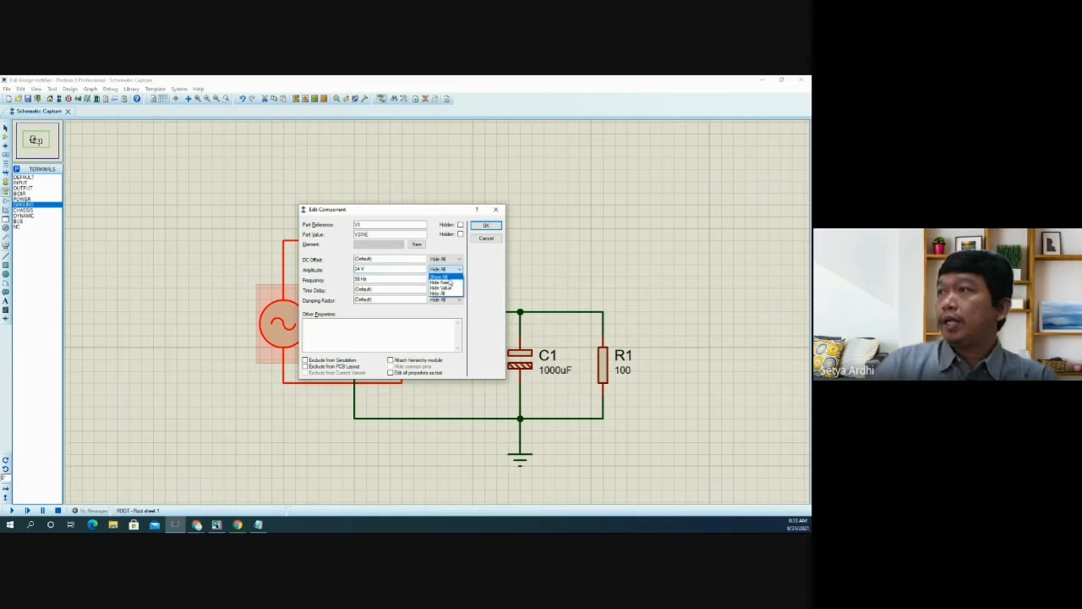
left_click(442, 277)
left_click(448, 279)
left_click(448, 287)
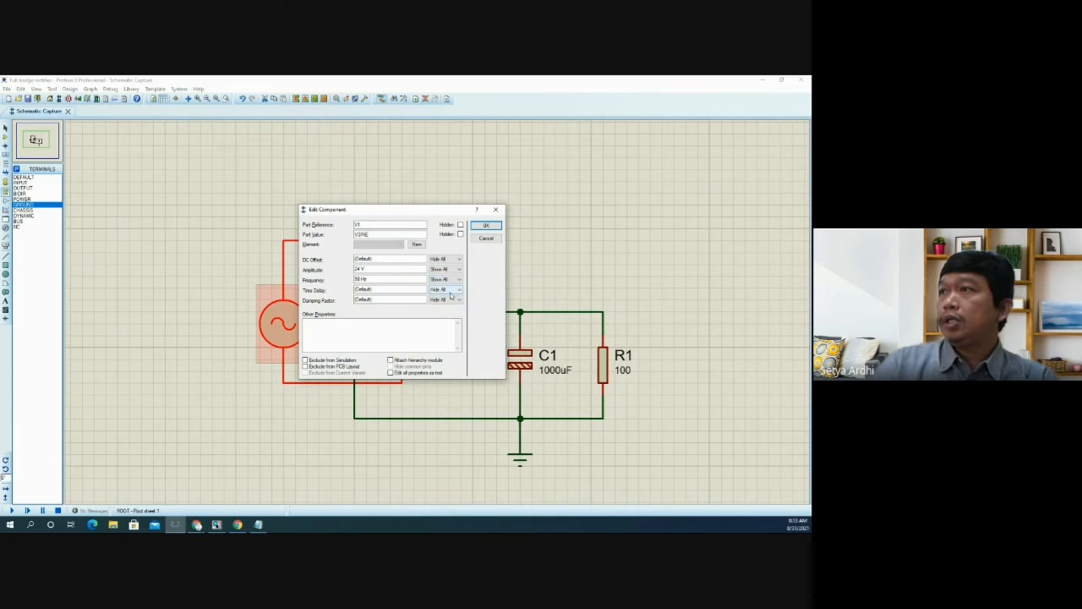
left_click(485, 226)
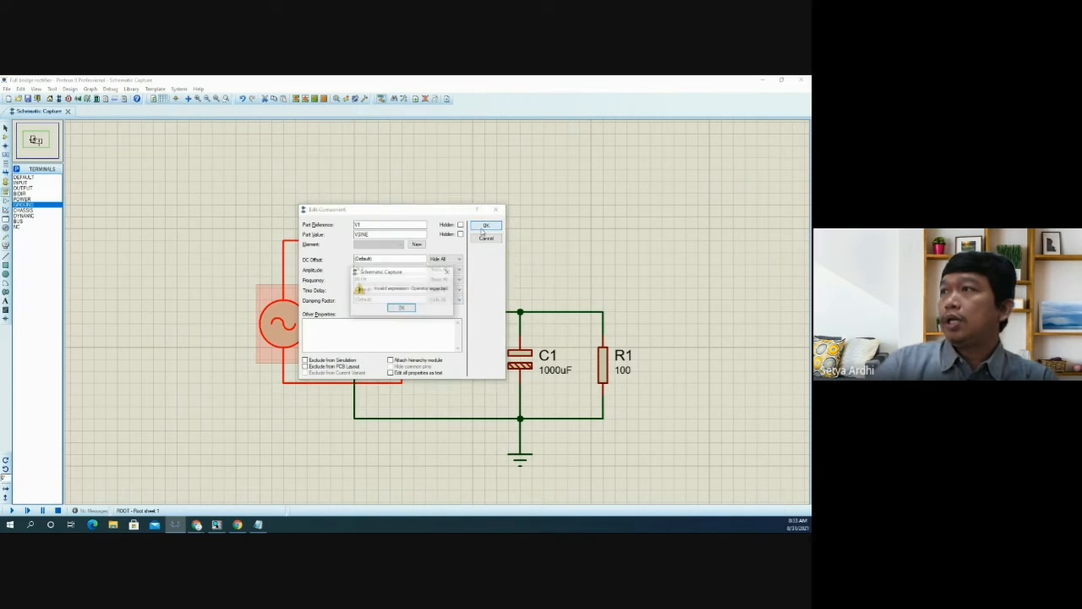
left_click(403, 309)
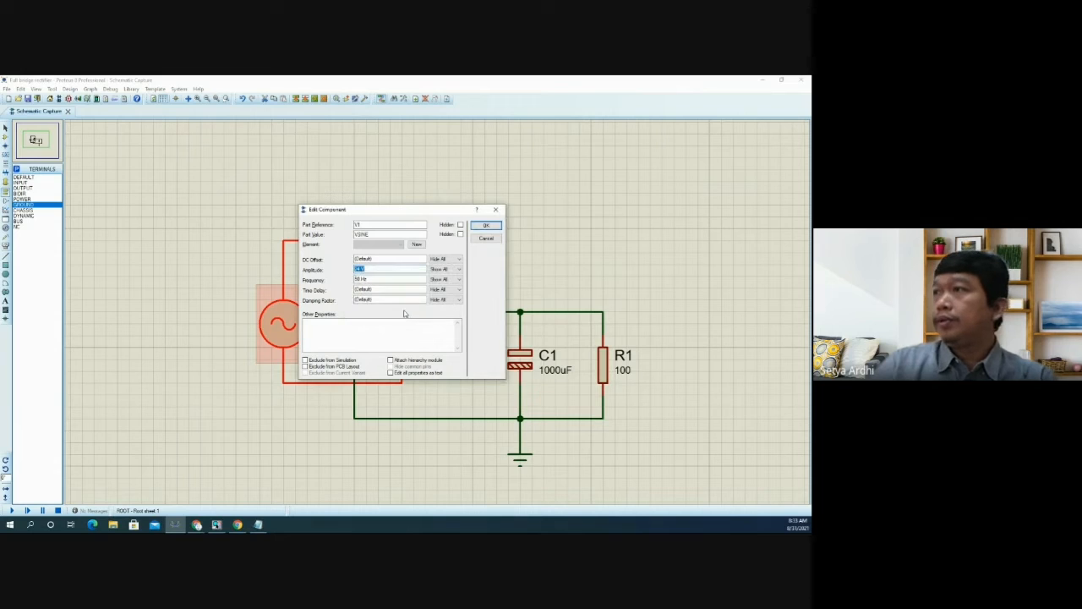
- Re-enter V1's amplitude as 24 and its frequency as 50, both without units, and apply the changes
left_click(369, 269)
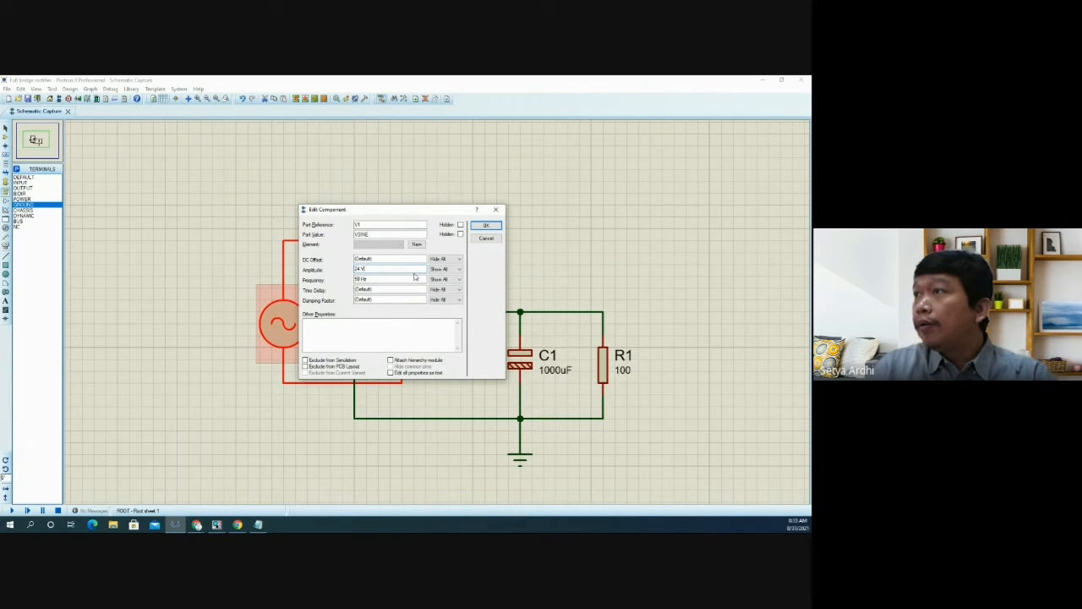
key("BackSpace")
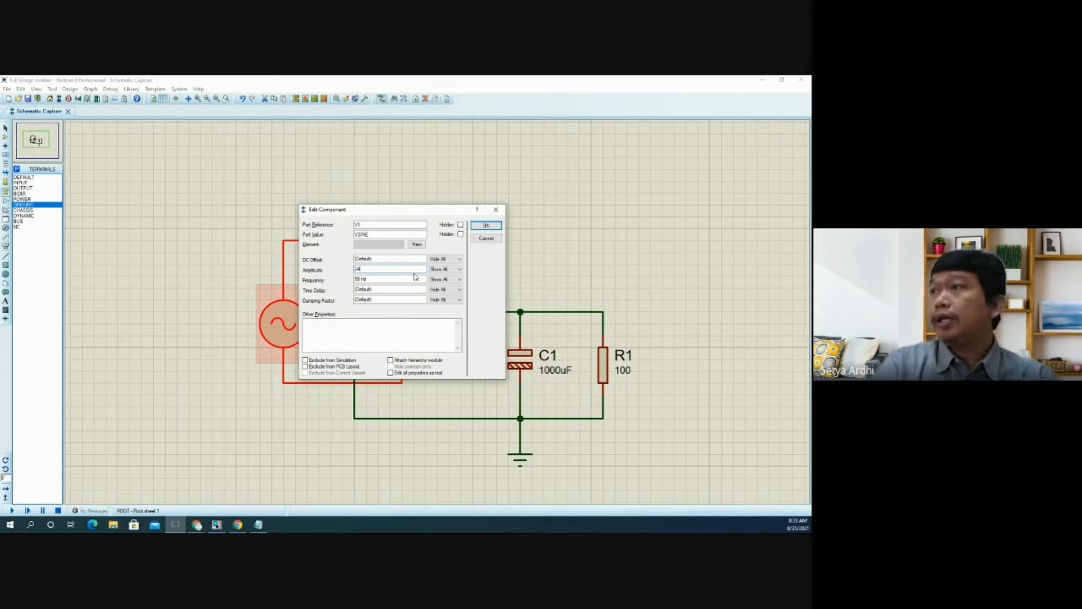
left_click(479, 226)
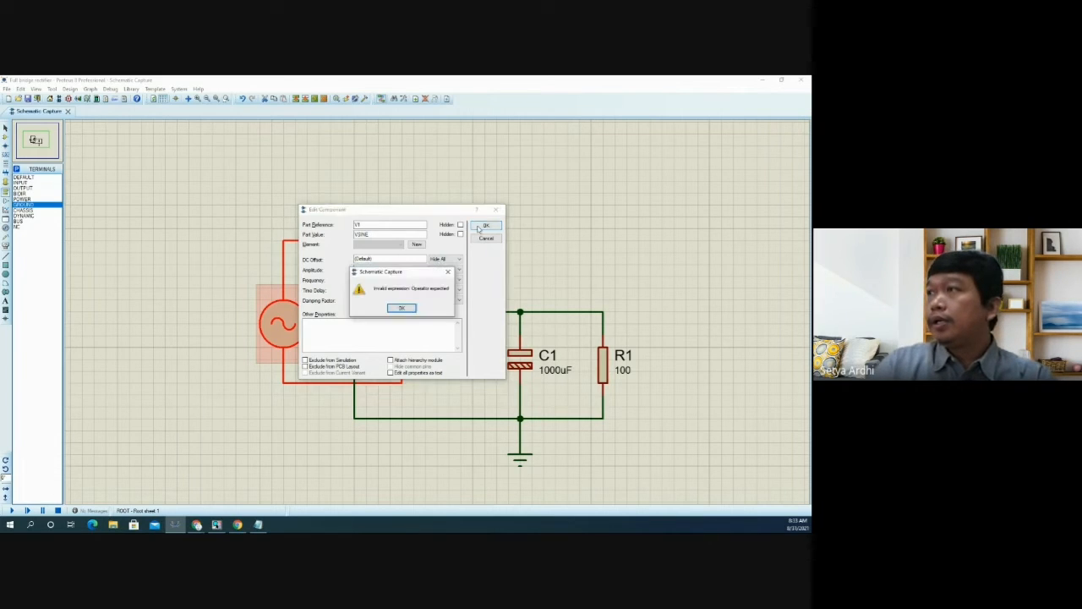
left_click(409, 305)
left_click(375, 280)
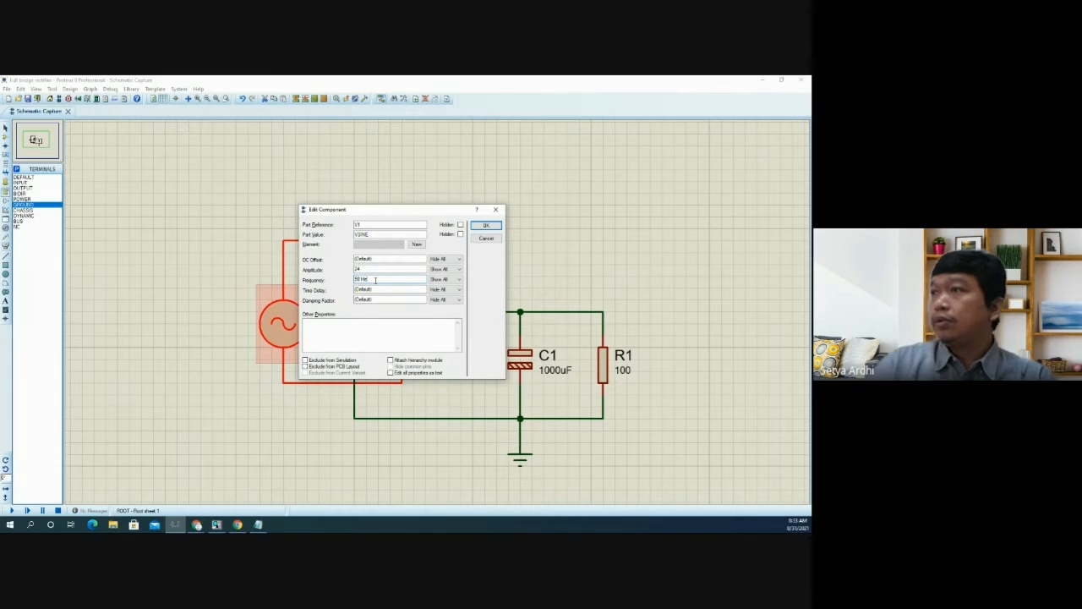
key("Return")
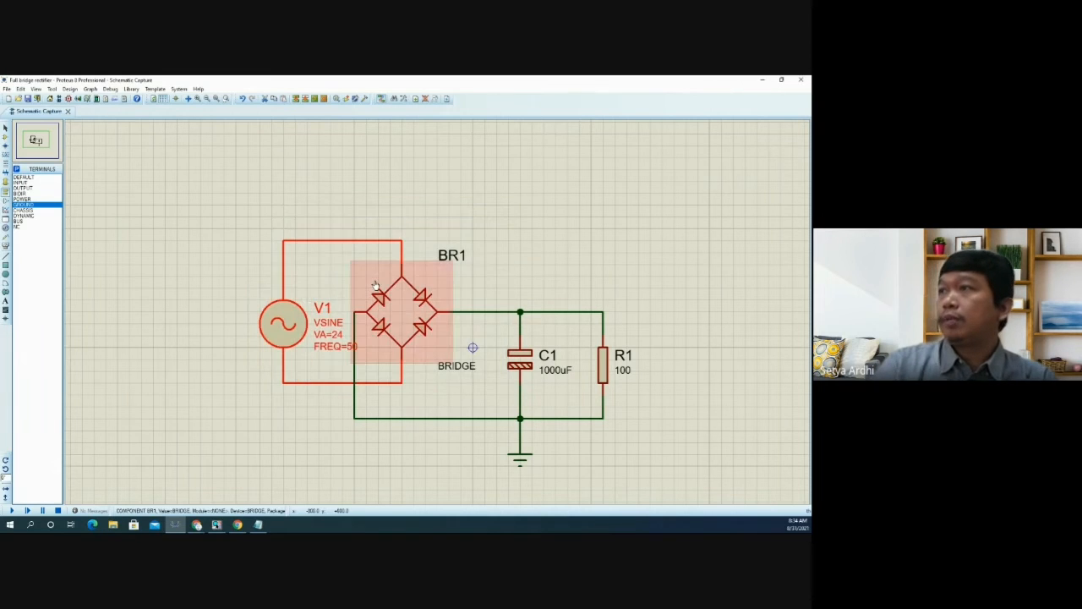
- Move source V1 farther from the bridge so that its property labels no longer overlap BR1
double_click(266, 323)
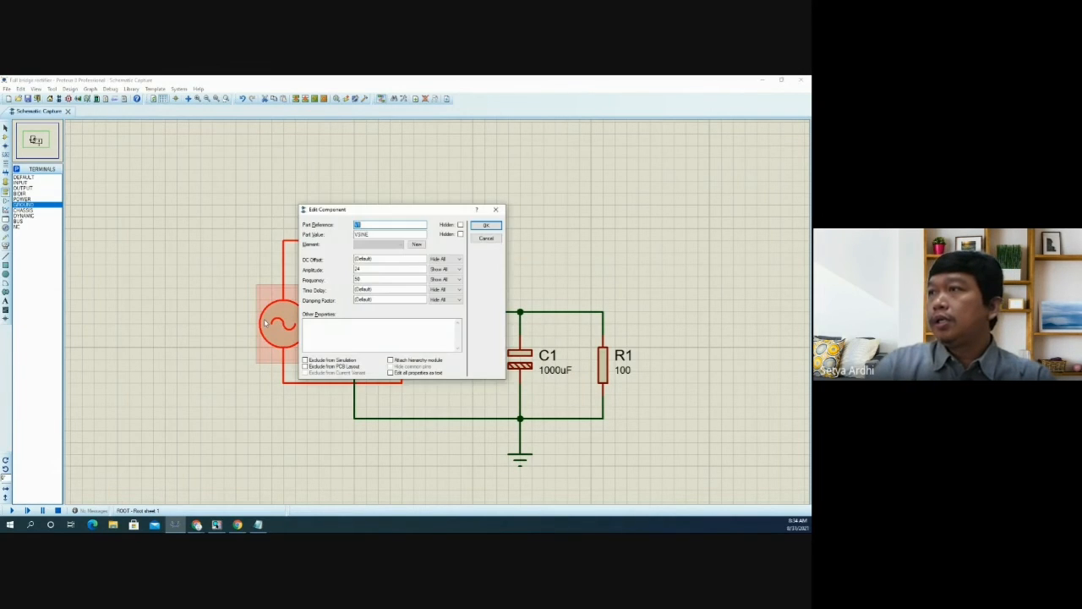
left_click(481, 242)
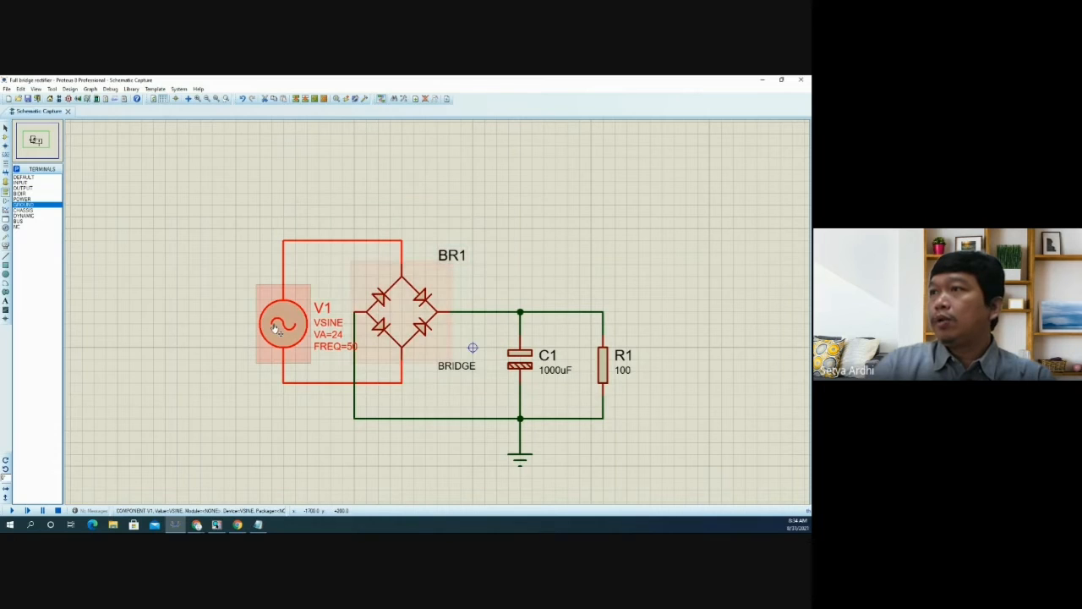
left_click_drag(263, 325, 236, 324)
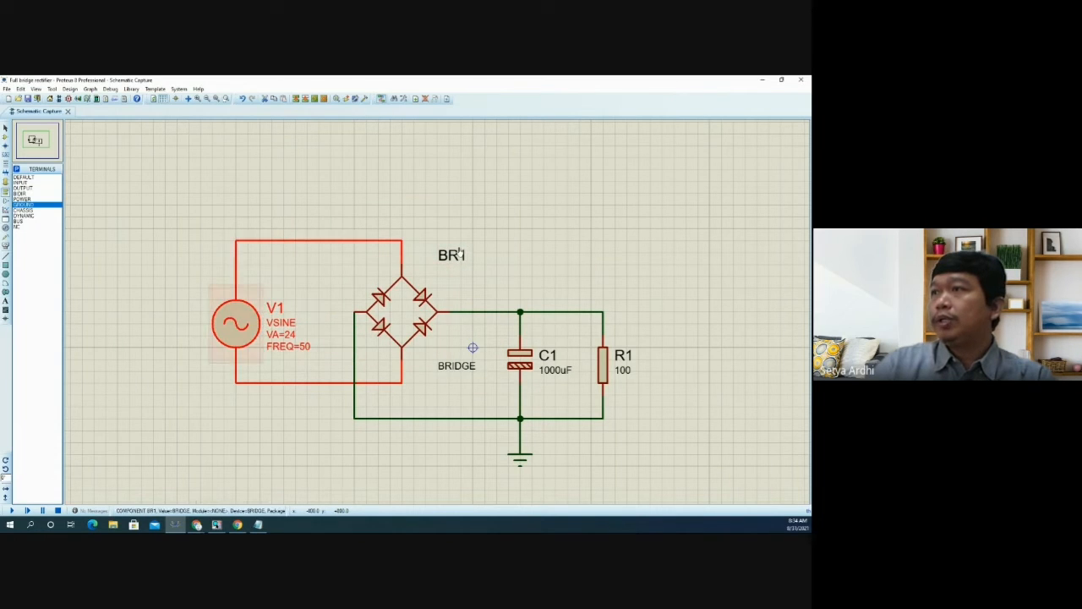
left_click(505, 265)
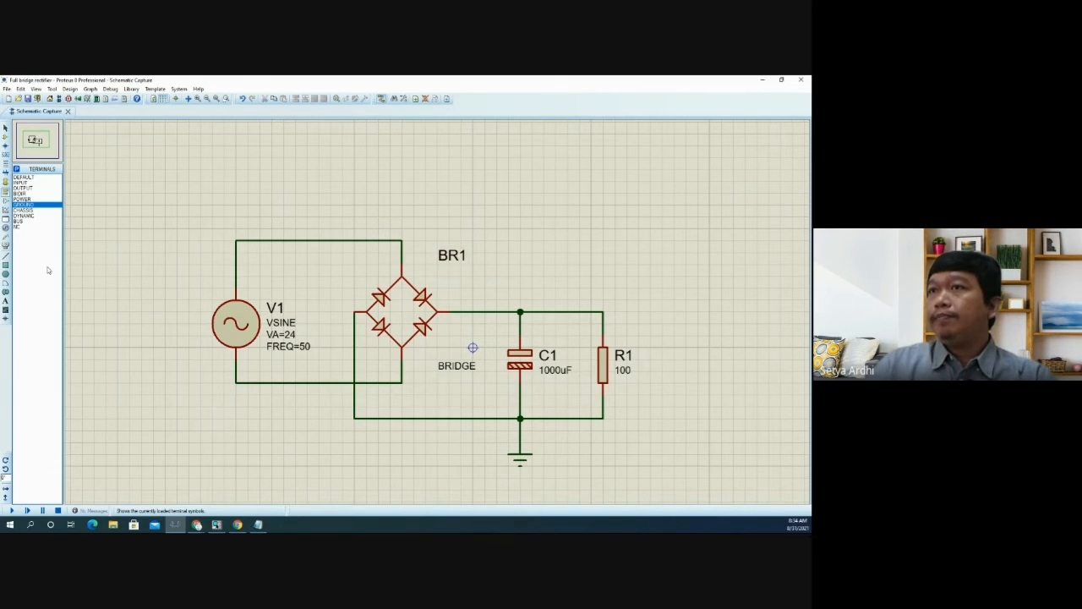
- Place a voltage probe on the wire at the bridge's positive output
left_click(6, 242)
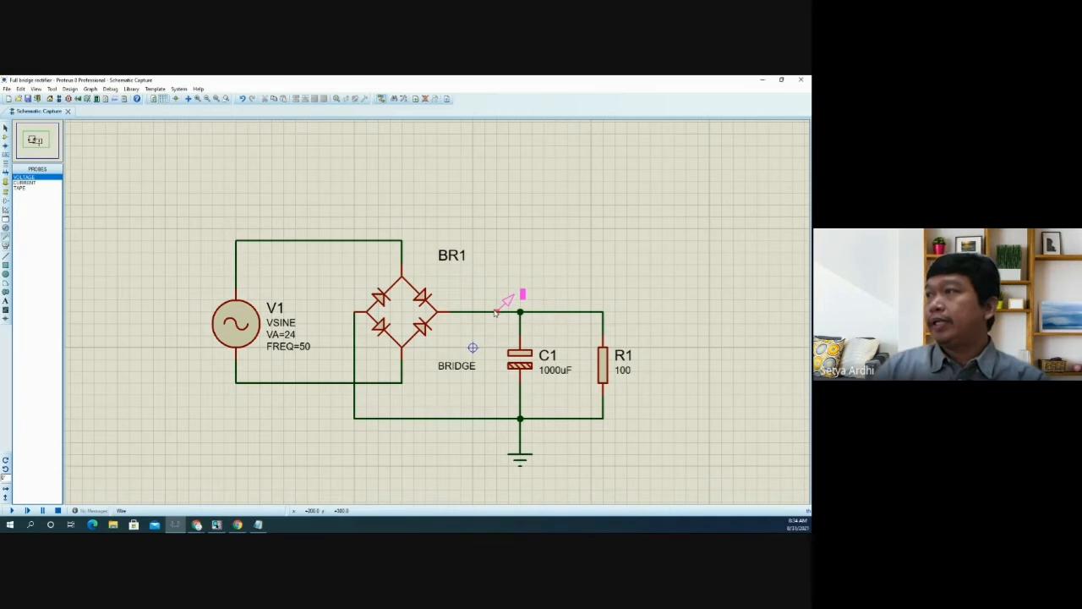
left_click(462, 314)
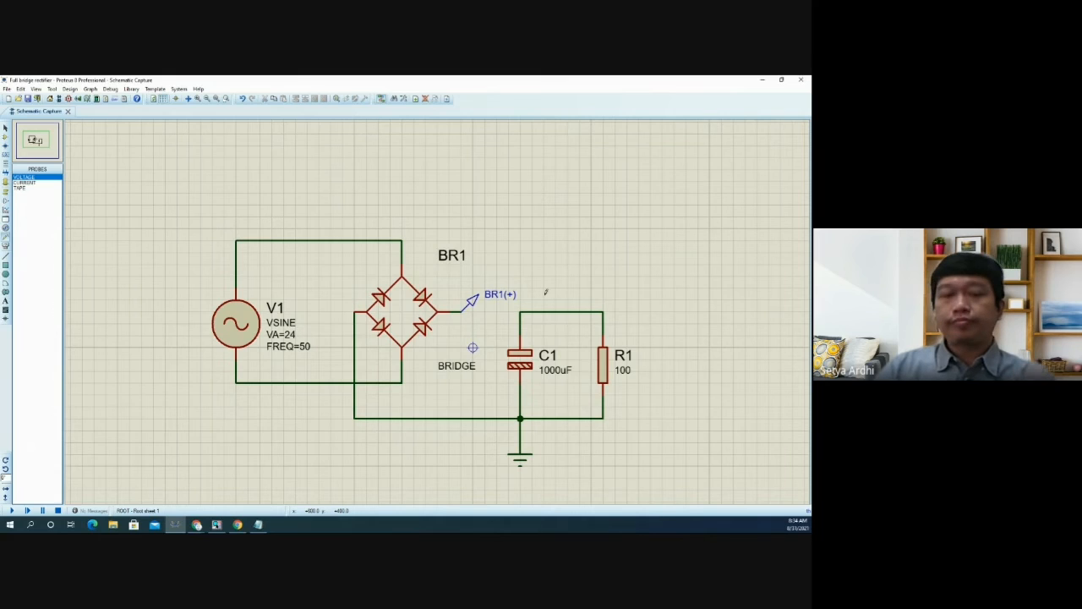
- Delete the wire from the bridge's negative terminal to C1 and rewire that terminal beneath the bridge to the probed positive output
right_click(491, 414)
right_click(491, 416)
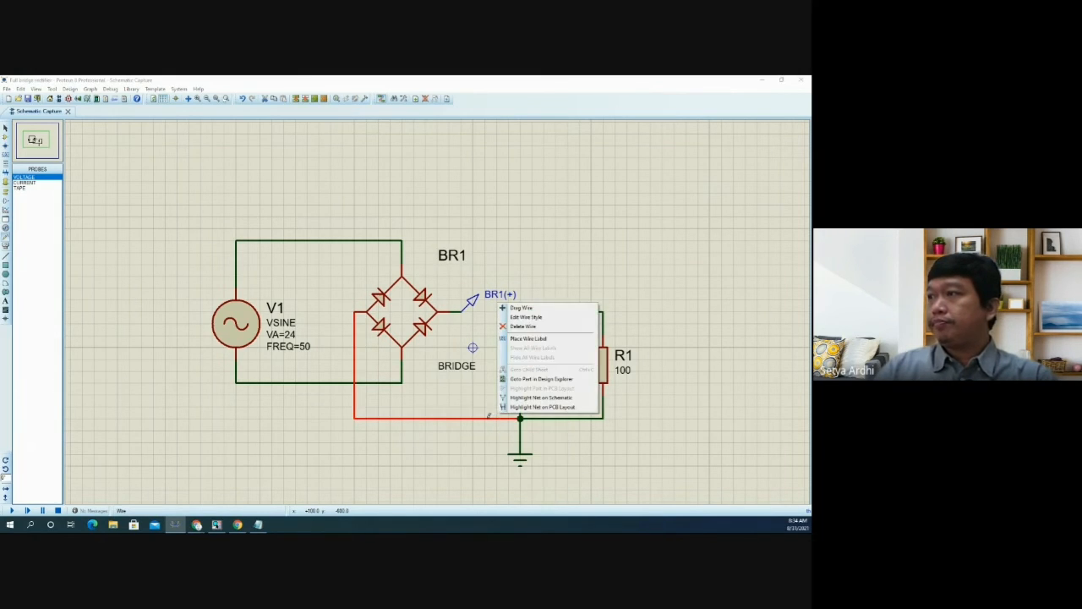
right_click(487, 416)
right_click(487, 416)
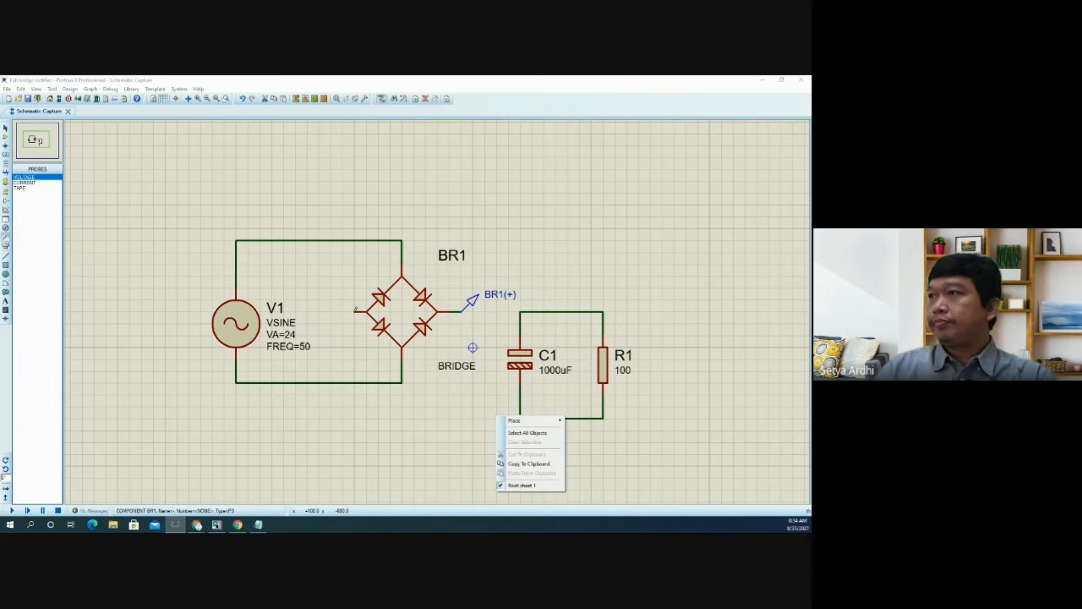
left_click(449, 337)
left_click(471, 316)
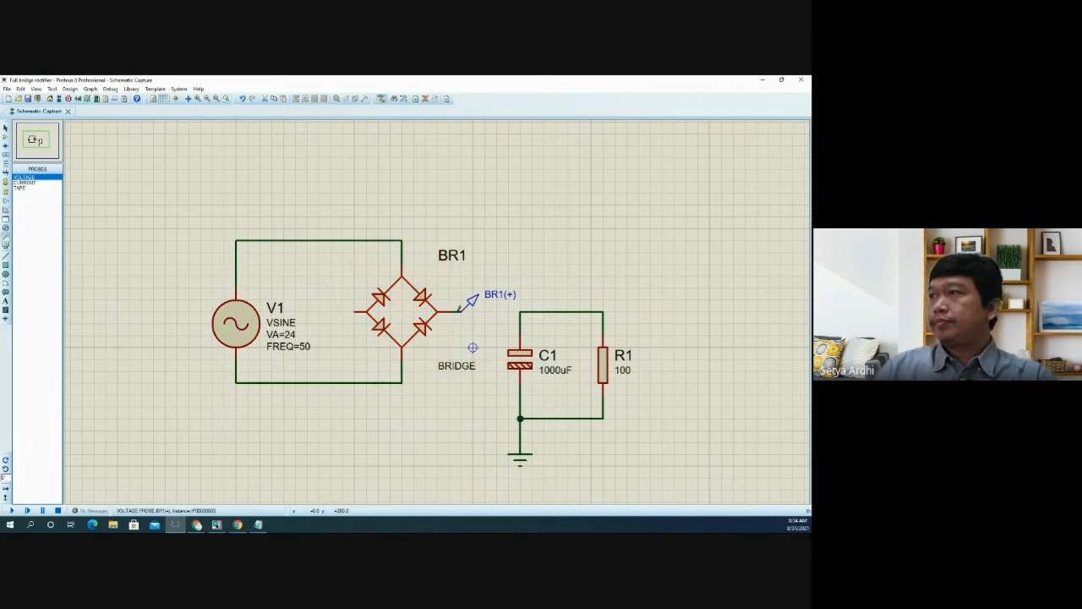
left_click(342, 312)
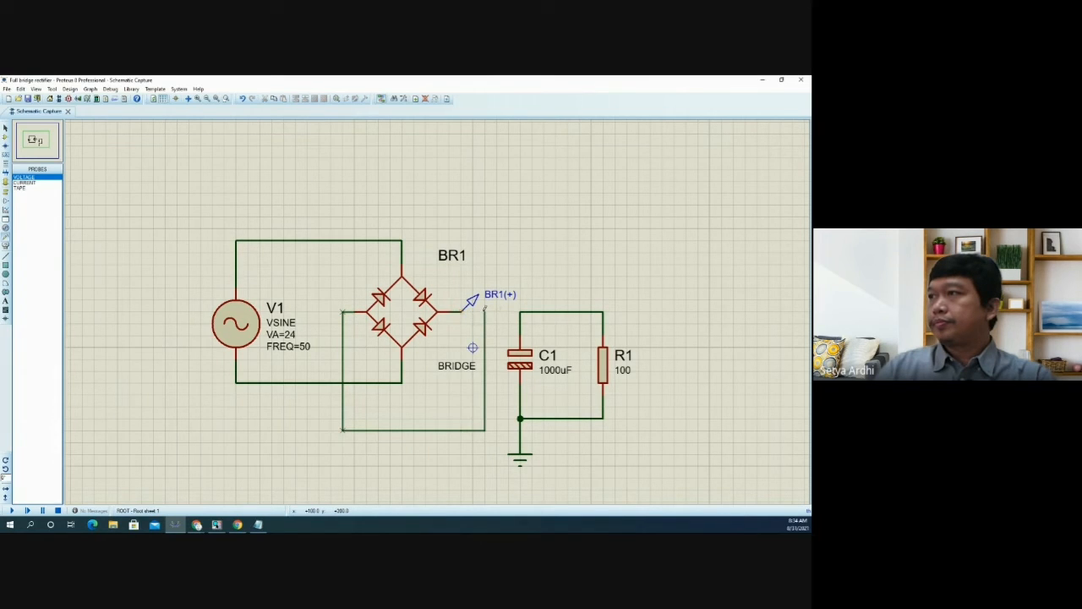
left_click(485, 312)
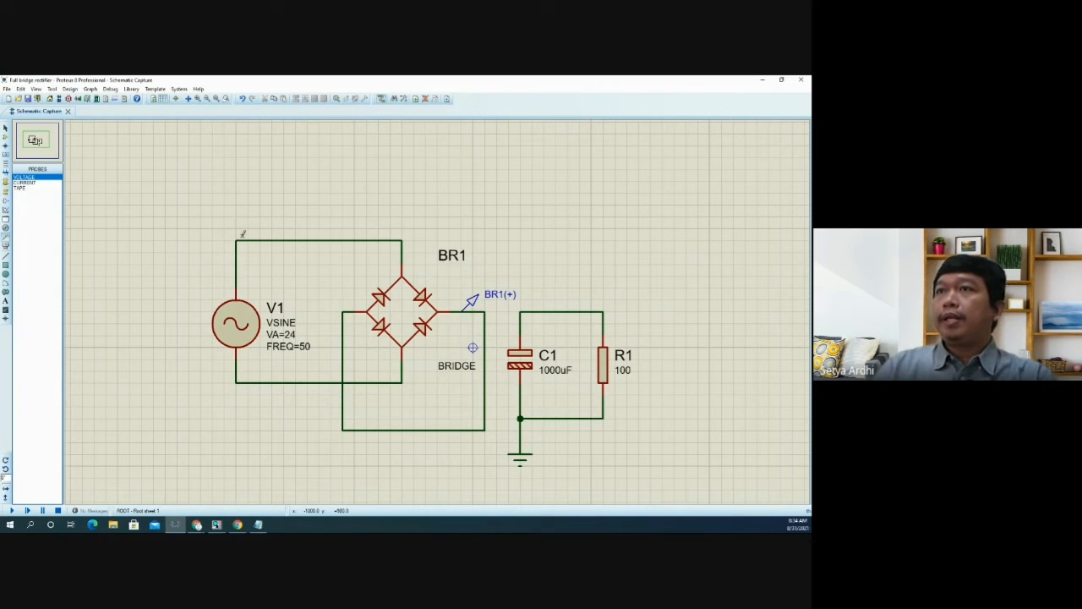
- Place an ANALOGUE graph in the empty area above and beyond R1
left_click(5, 211)
scroll(596, 277, "down", 2)
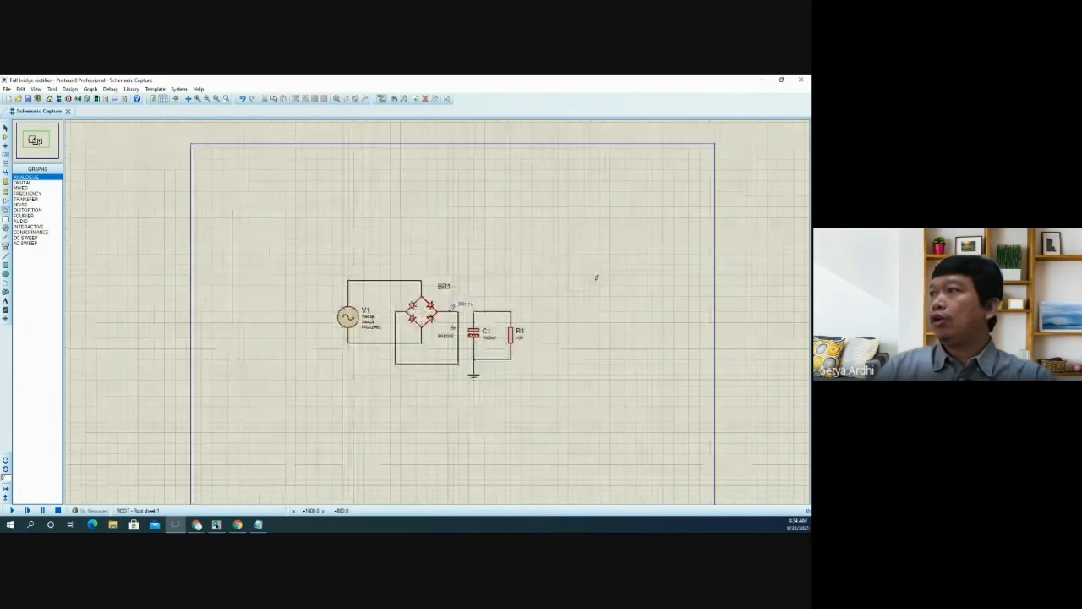
scroll(339, 236, "up", 2)
left_click_drag(317, 213, 567, 383)
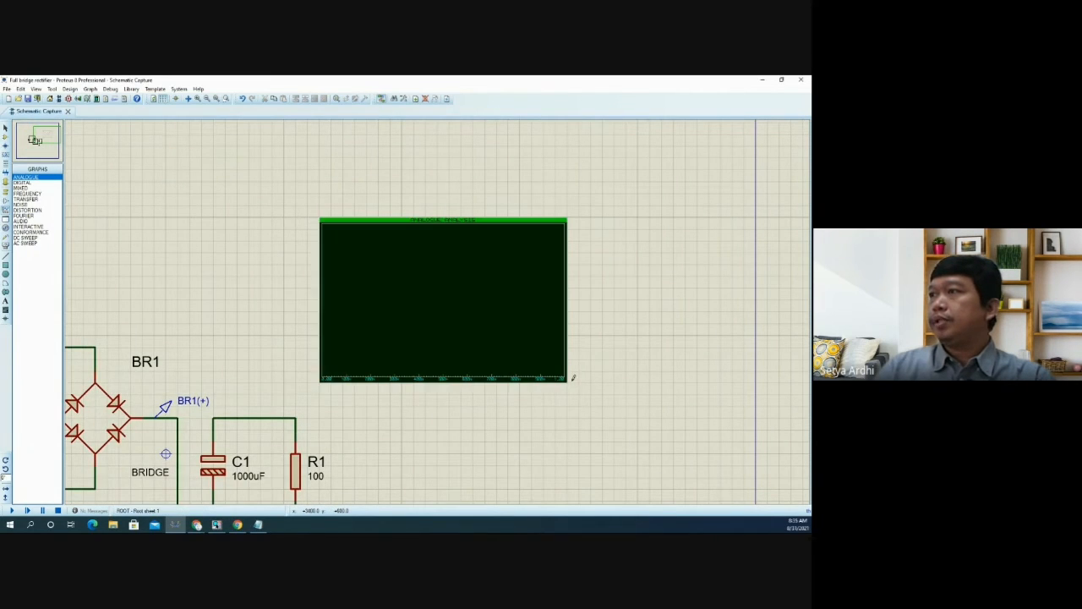
- Add an analog trace to the graph using the BR1(+) voltage probe as Probe P1
right_click(447, 302)
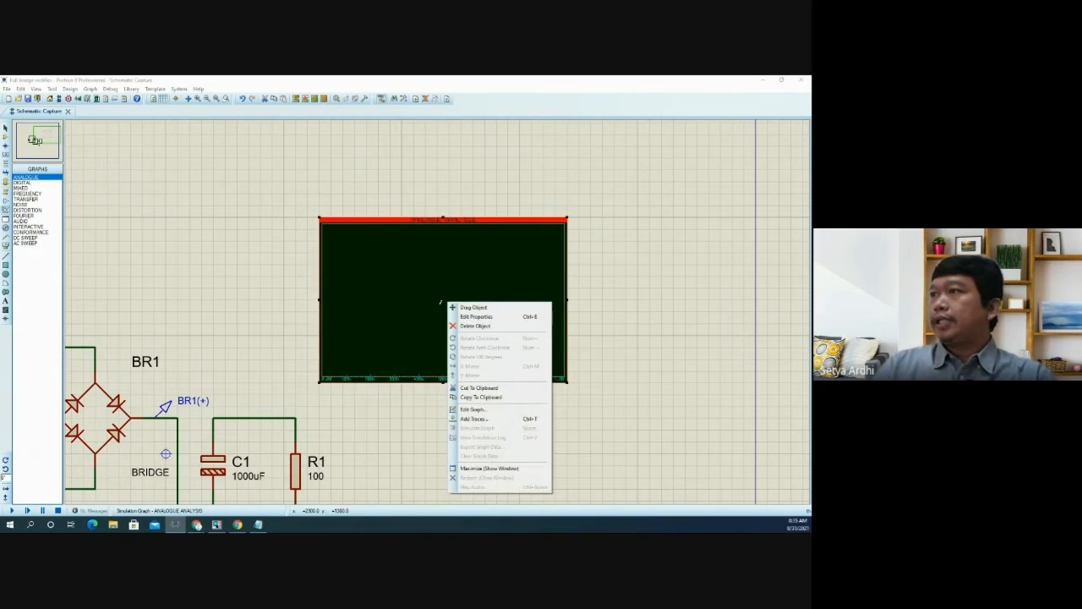
left_click(483, 420)
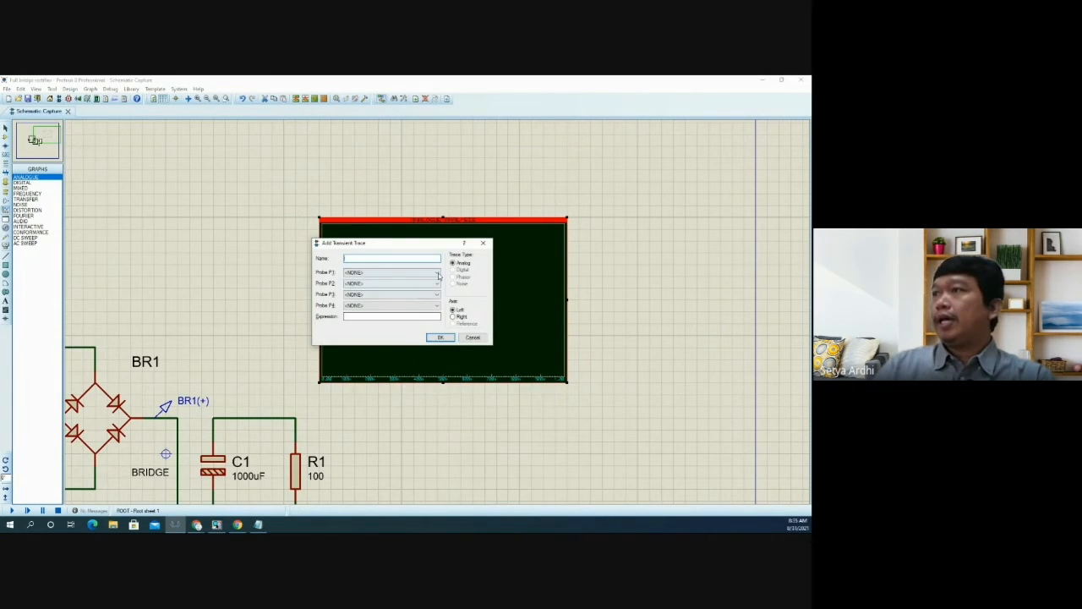
left_click(436, 273)
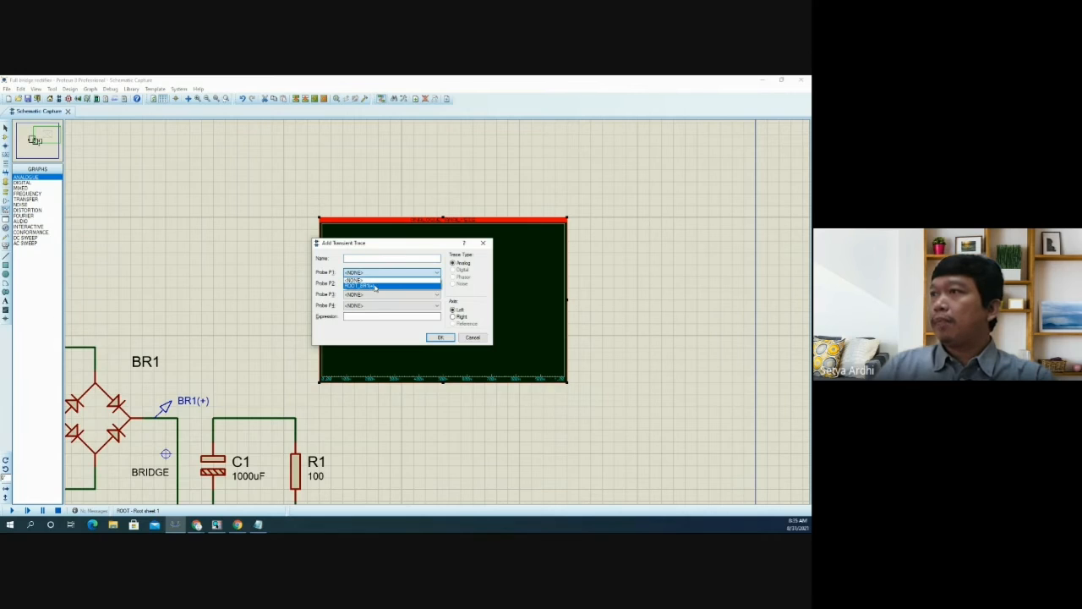
left_click(375, 287)
left_click(439, 338)
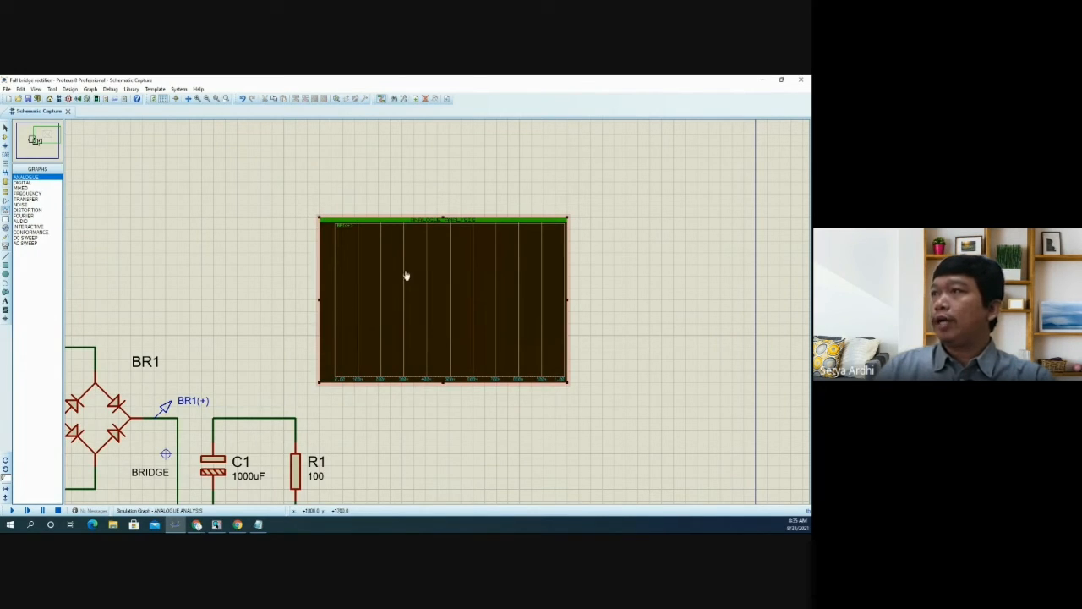
- Set the transient graph's stop time to 100m, resimulate it and load the partial results
right_click(406, 275)
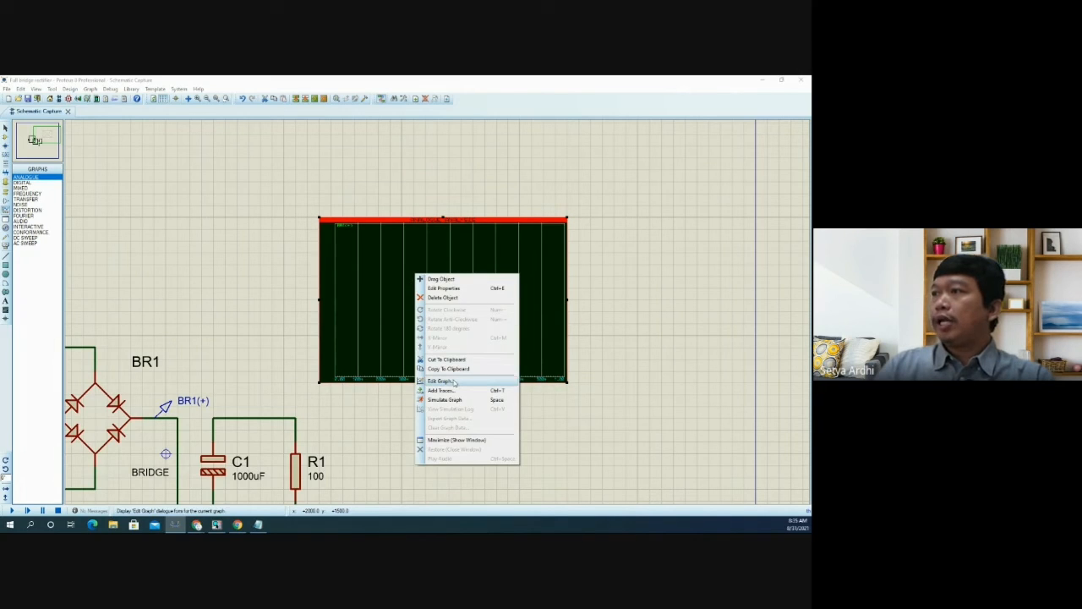
left_click(441, 381)
left_click(338, 267)
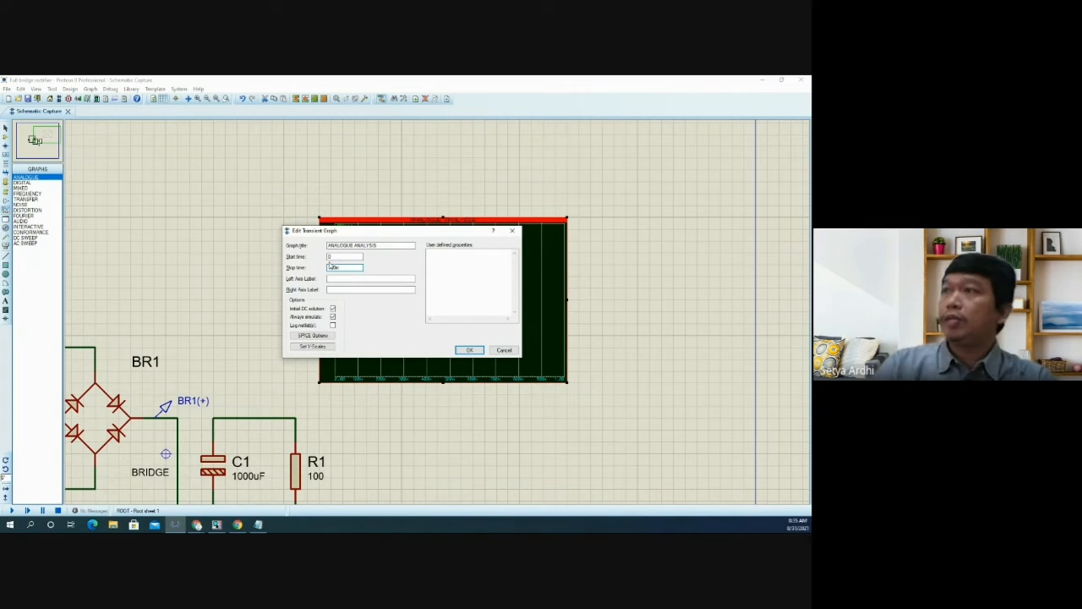
left_click(471, 350)
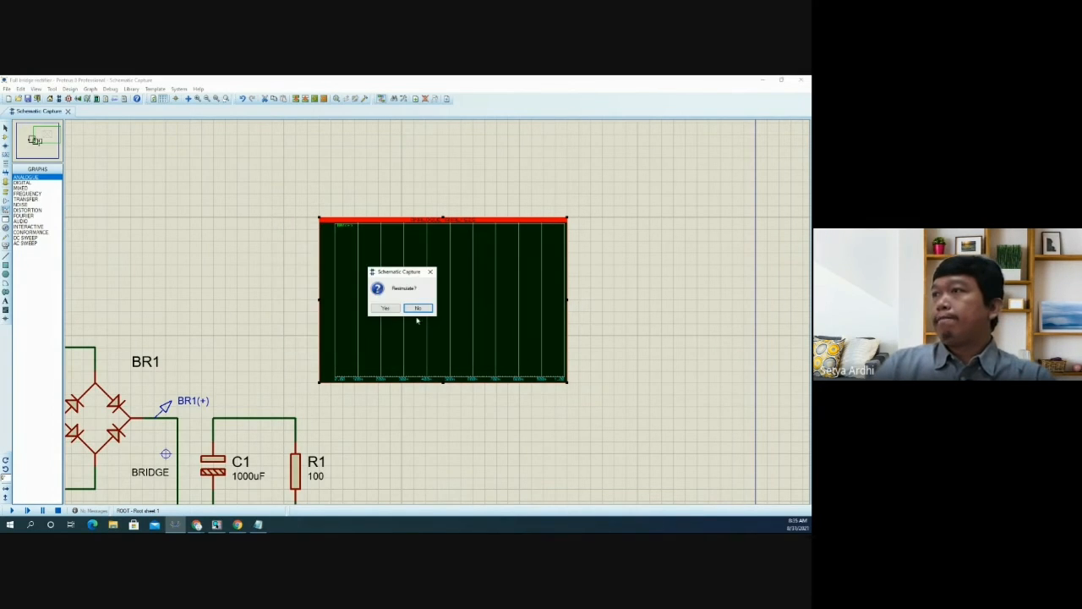
left_click(392, 306)
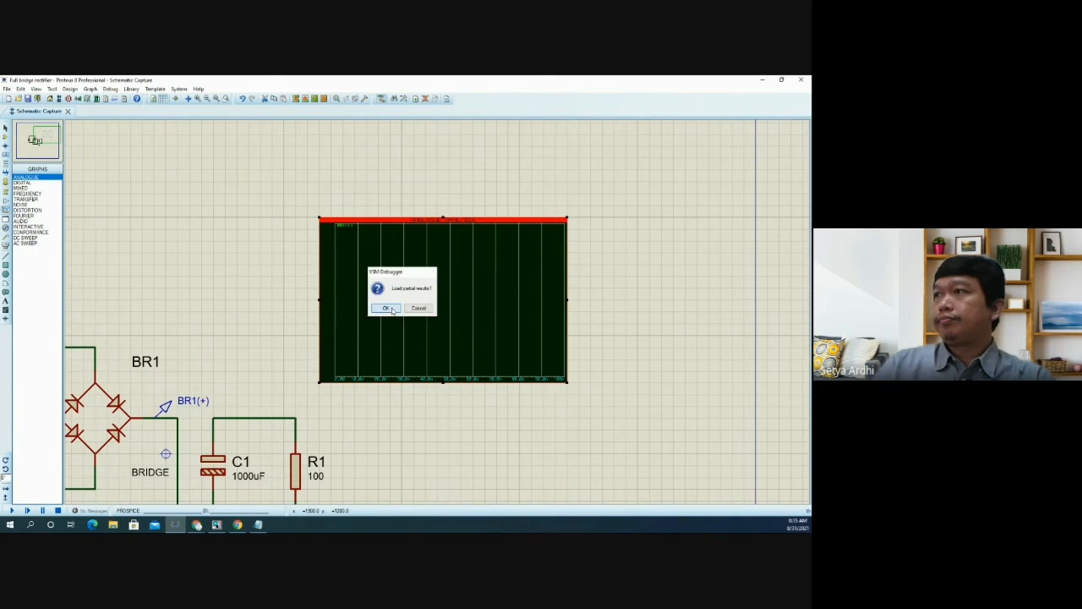
left_click(391, 310)
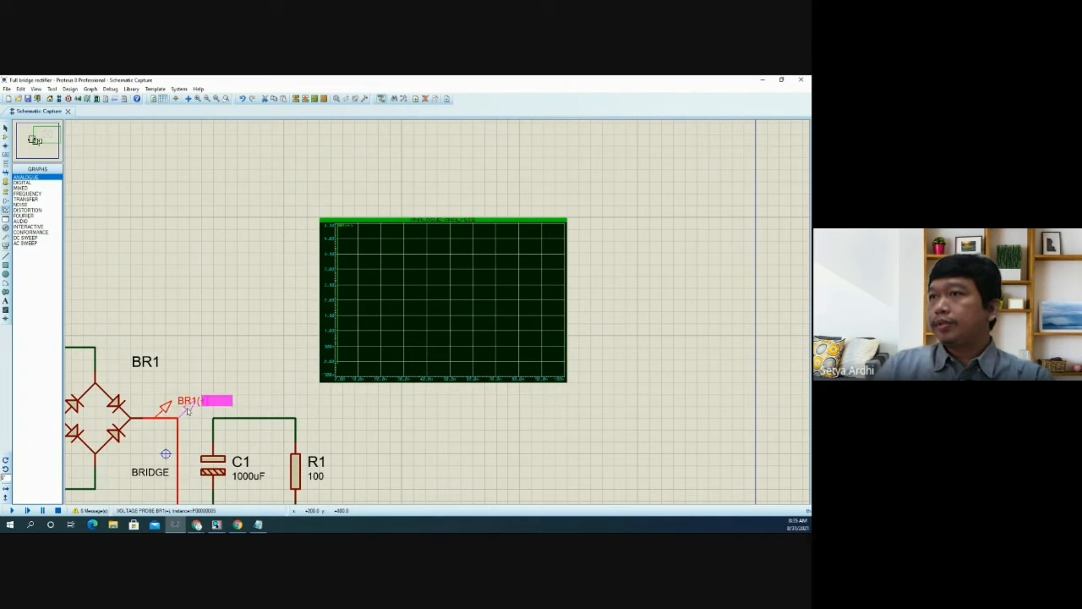
- Accept the transient graph's existing settings, resimulate it, decline the partial results and close the simulation error log
left_click(389, 312)
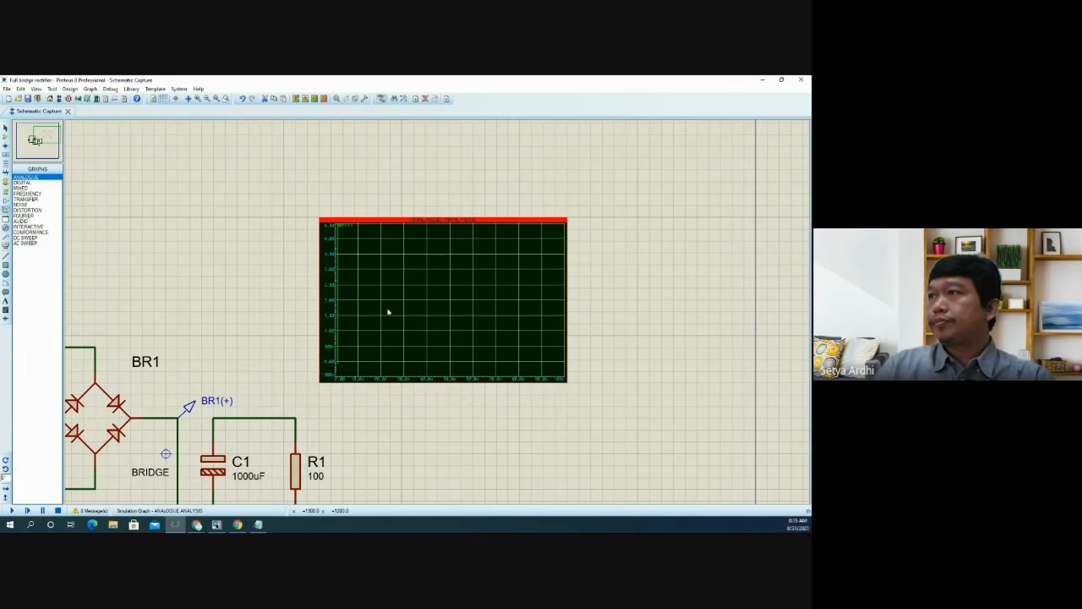
left_click(389, 312)
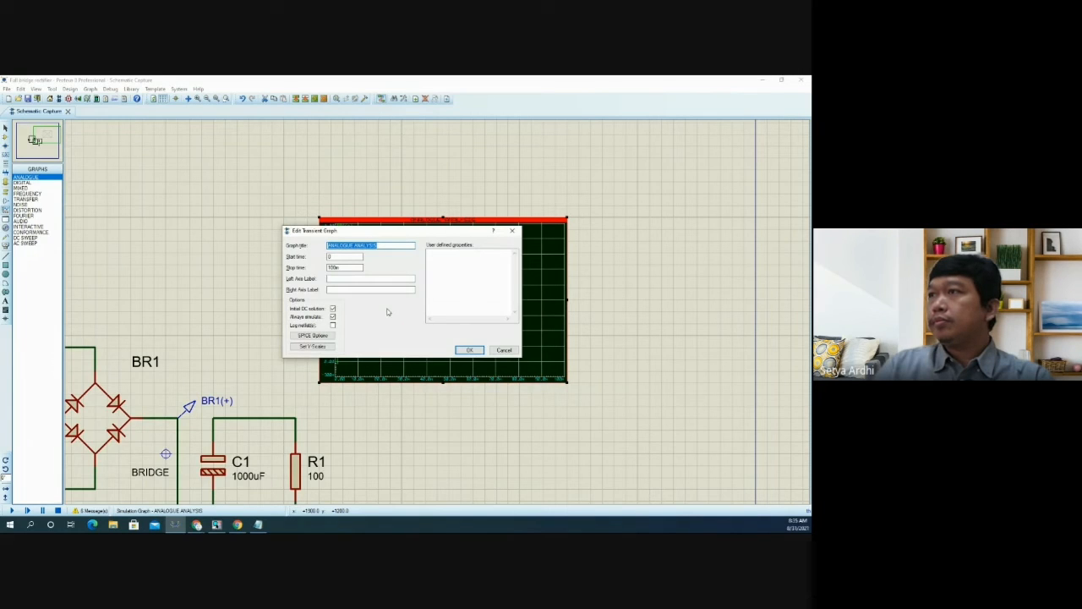
left_click(469, 350)
key("space")
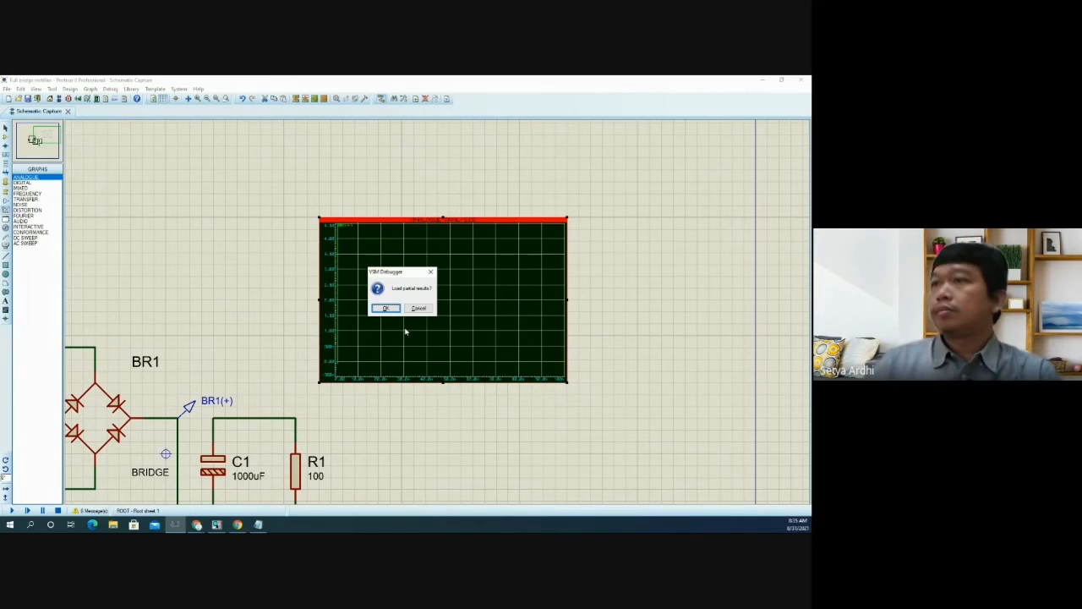
left_click(418, 308)
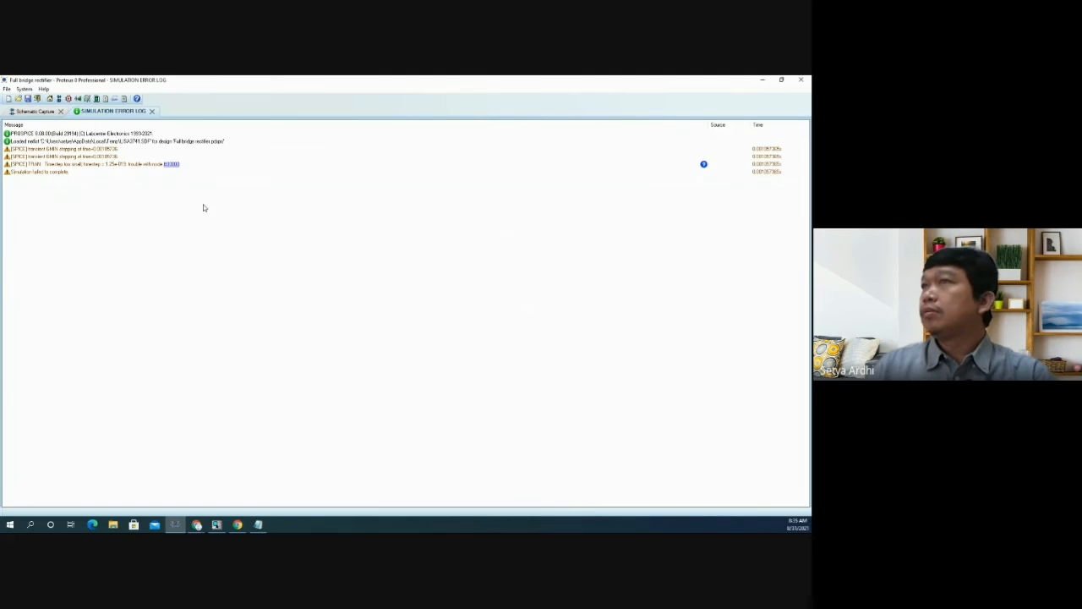
left_click(156, 111)
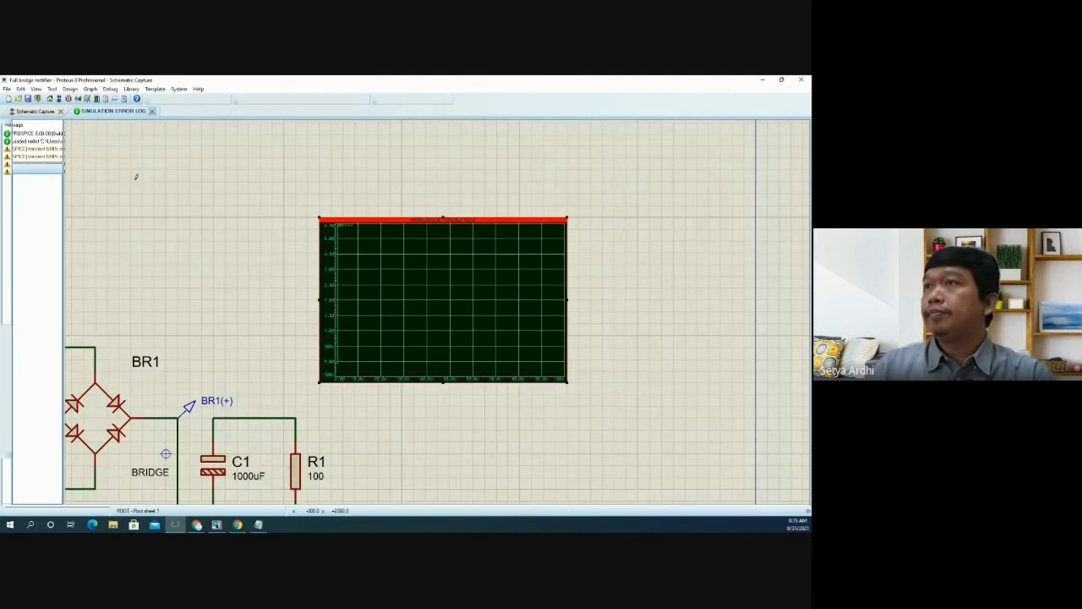
- Delete the ground terminal beneath C1 together with the wire connecting it to the capacitor
scroll(328, 393, "up", 2)
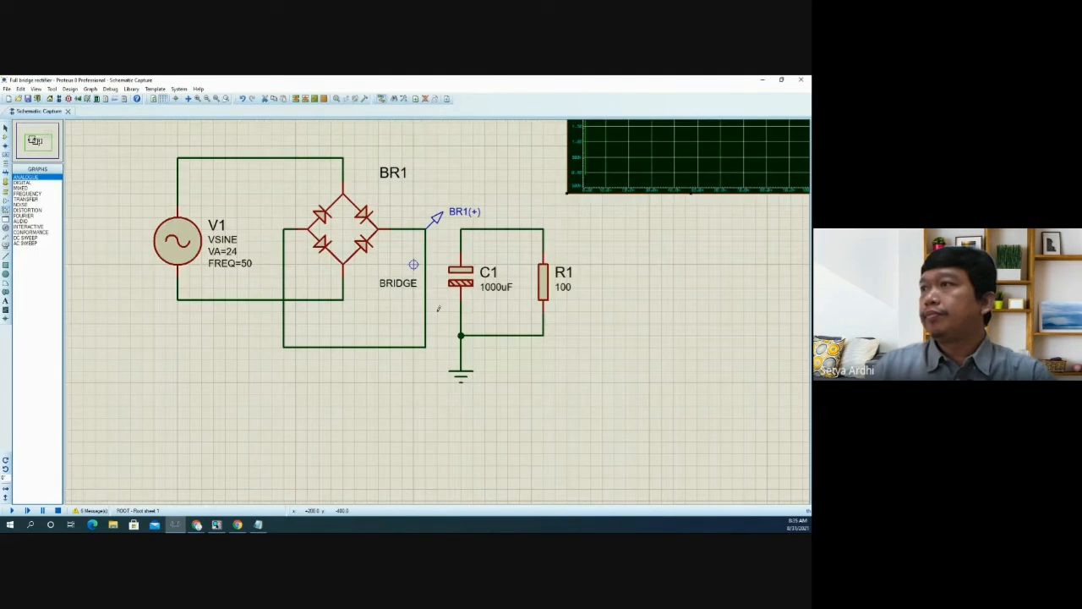
right_click(461, 348)
right_click(461, 349)
left_click(461, 378)
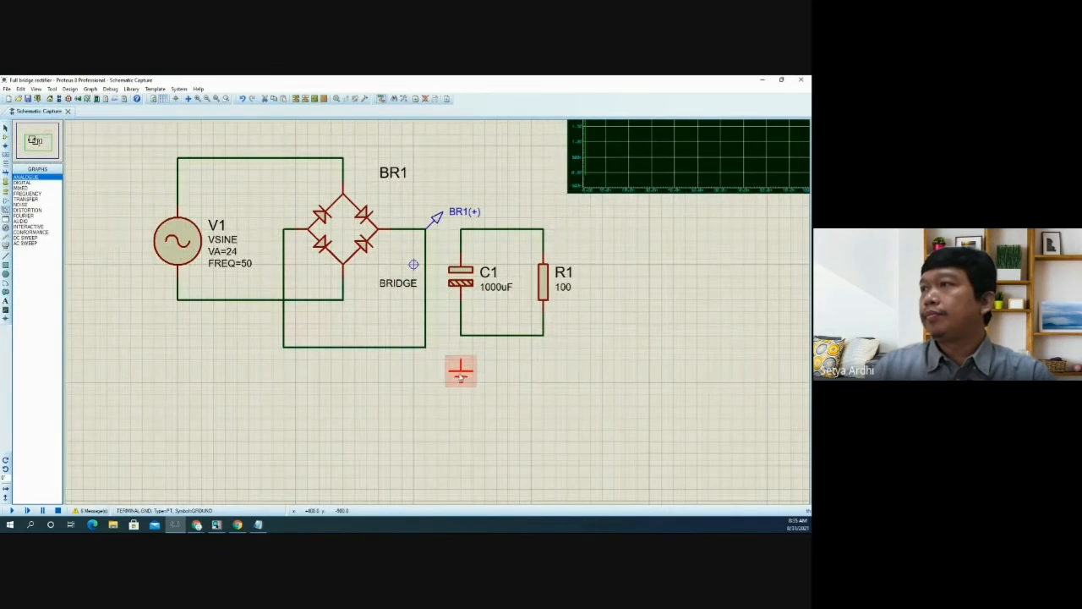
left_click_drag(461, 378, 426, 391)
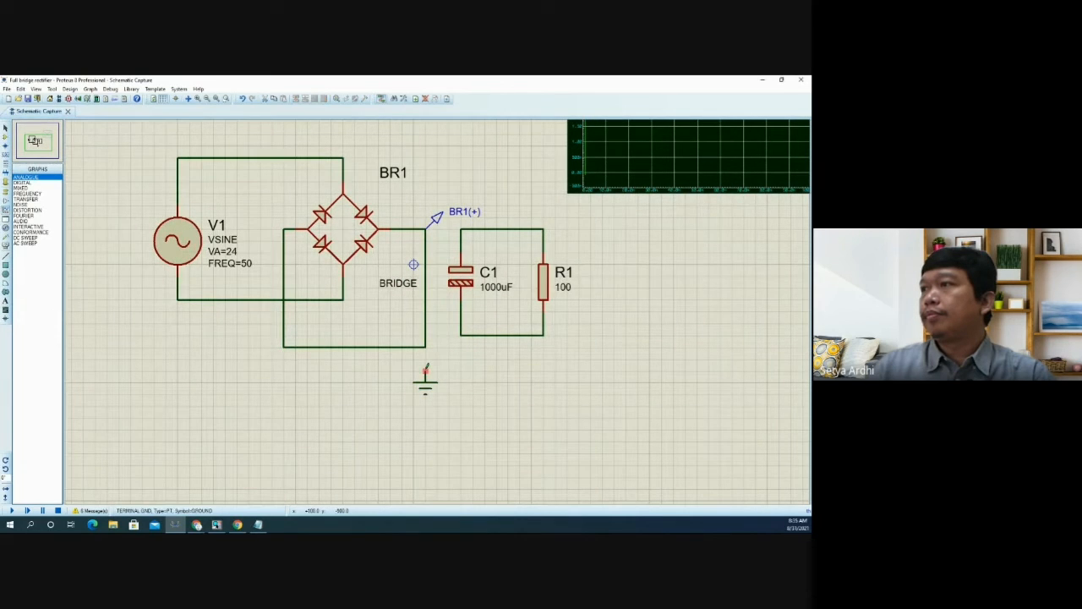
right_click(425, 381)
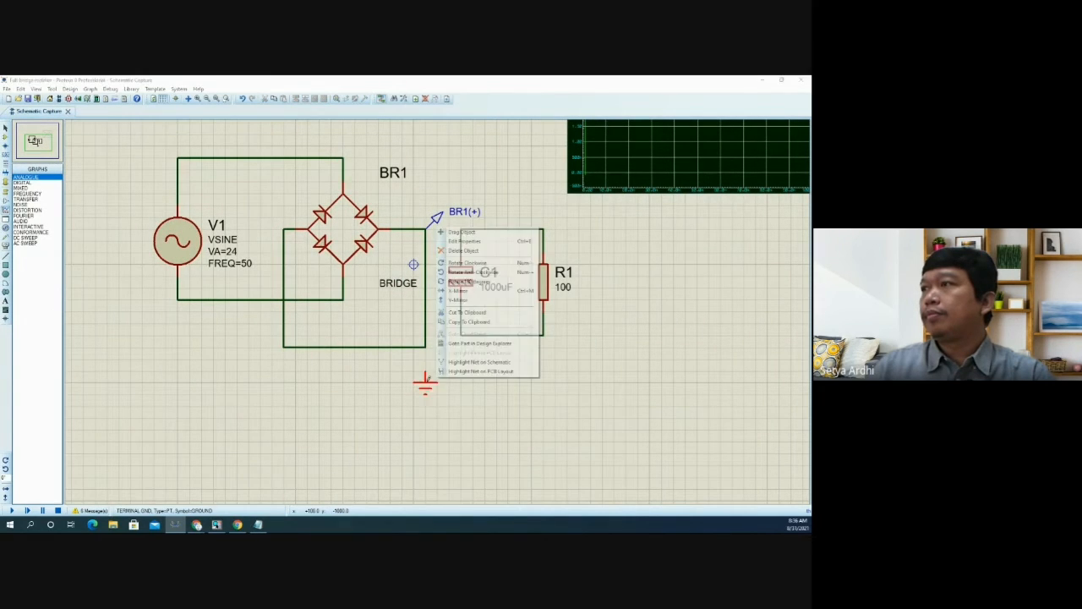
right_click(425, 380)
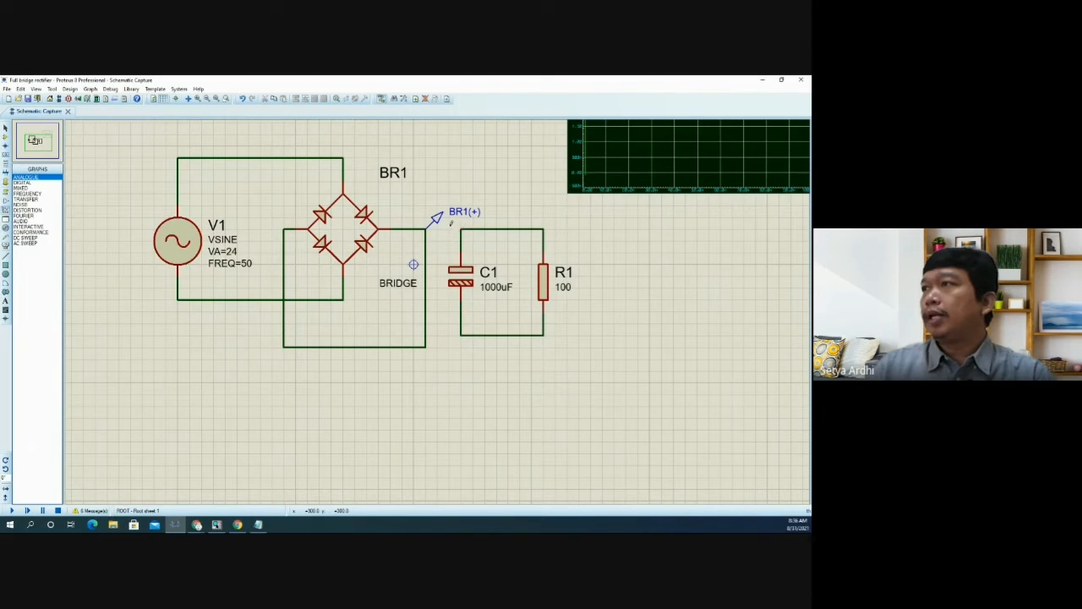
- Delete capacitor C1, resistor R1 and the wires joining them
left_click_drag(449, 228, 579, 360)
right_click(548, 308)
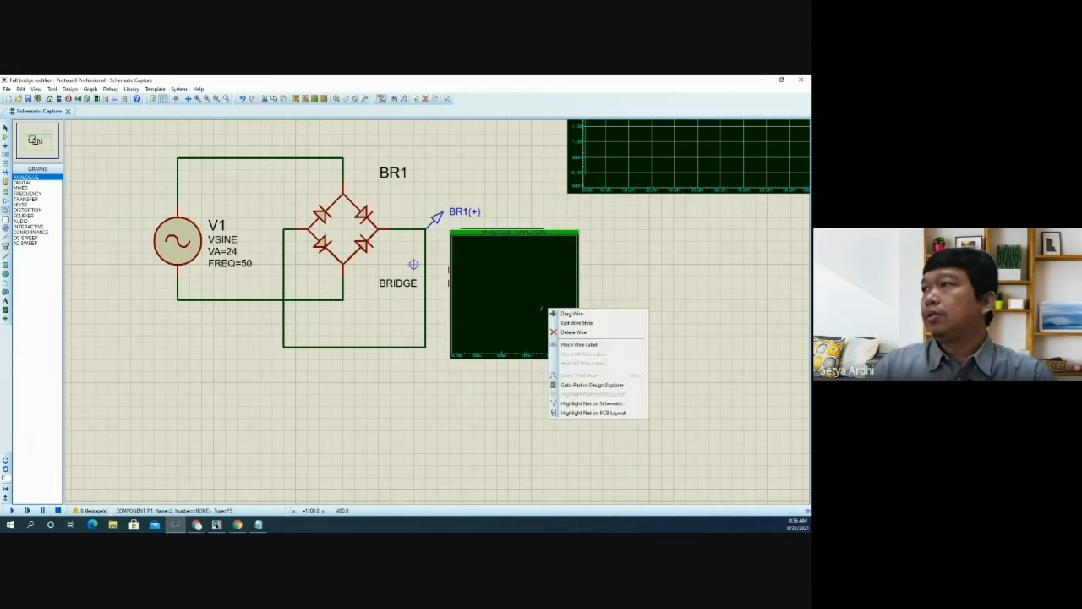
left_click(510, 307)
right_click(517, 296)
right_click(517, 297)
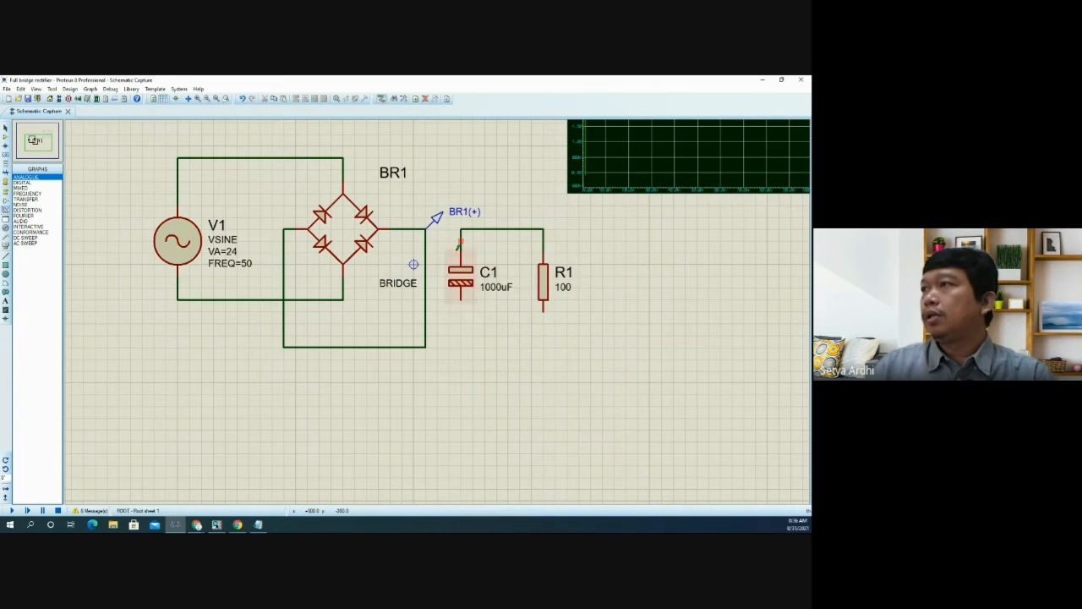
right_click(471, 272)
left_click(540, 288)
right_click(544, 282)
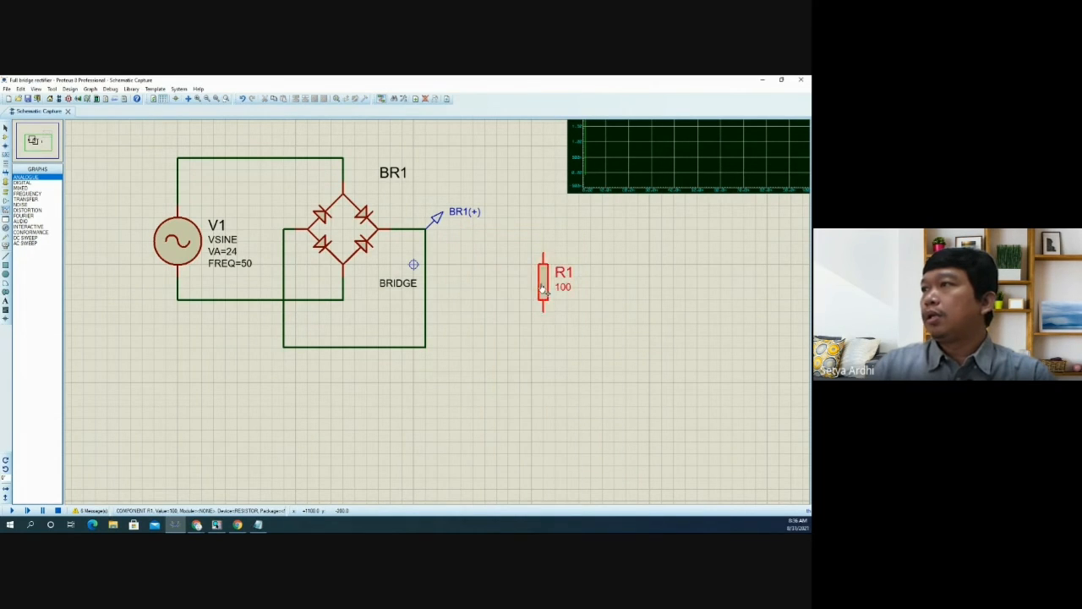
right_click(544, 282)
- Resimulate the analogue graph with the reduced circuit and load the partial results
scroll(557, 230, "down", 1)
scroll(556, 230, "up", 1)
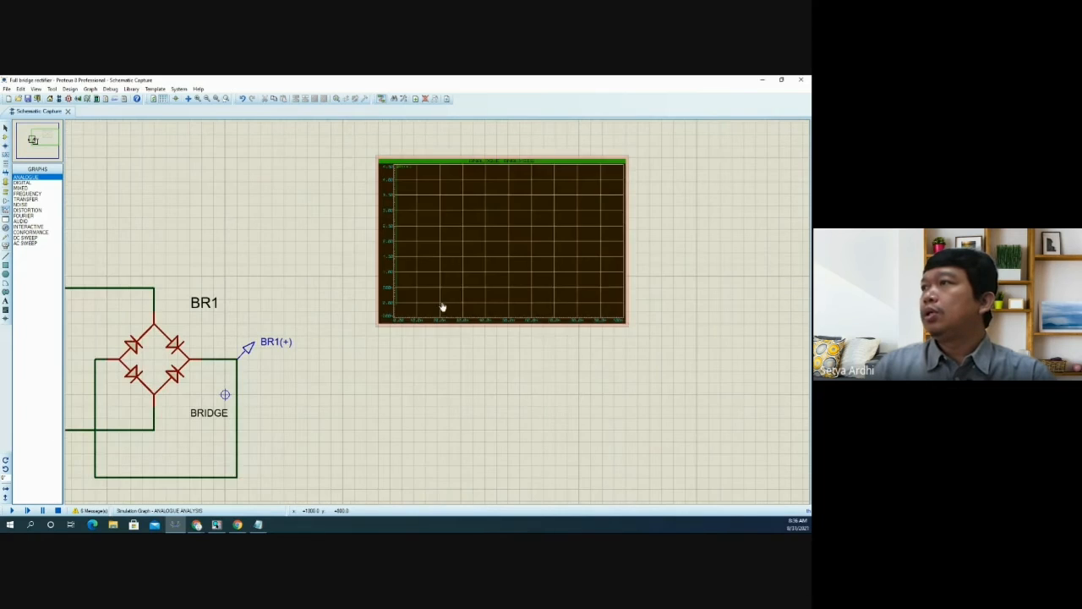
left_click(443, 305)
key("space")
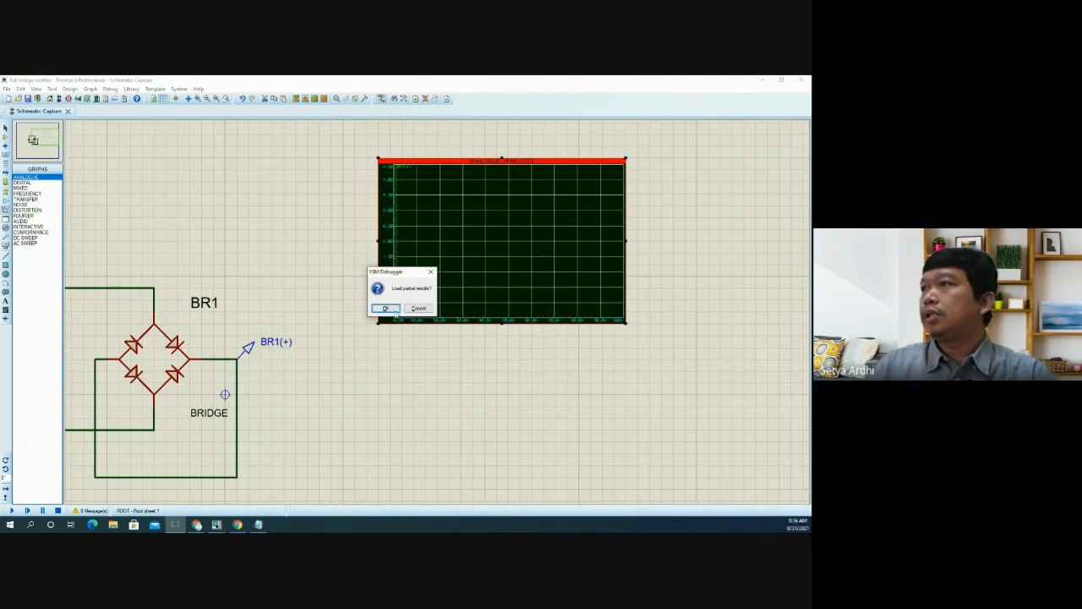
left_click(387, 307)
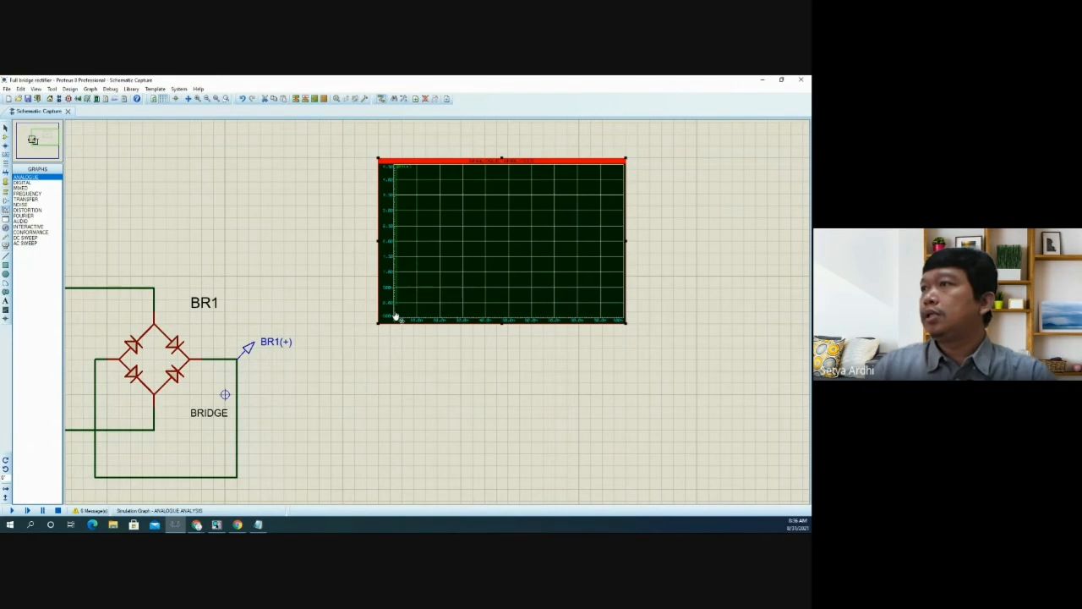
- Delete the BR1(+) voltage probe and the analogue graph
right_click(255, 346)
right_click(255, 346)
right_click(472, 243)
right_click(472, 243)
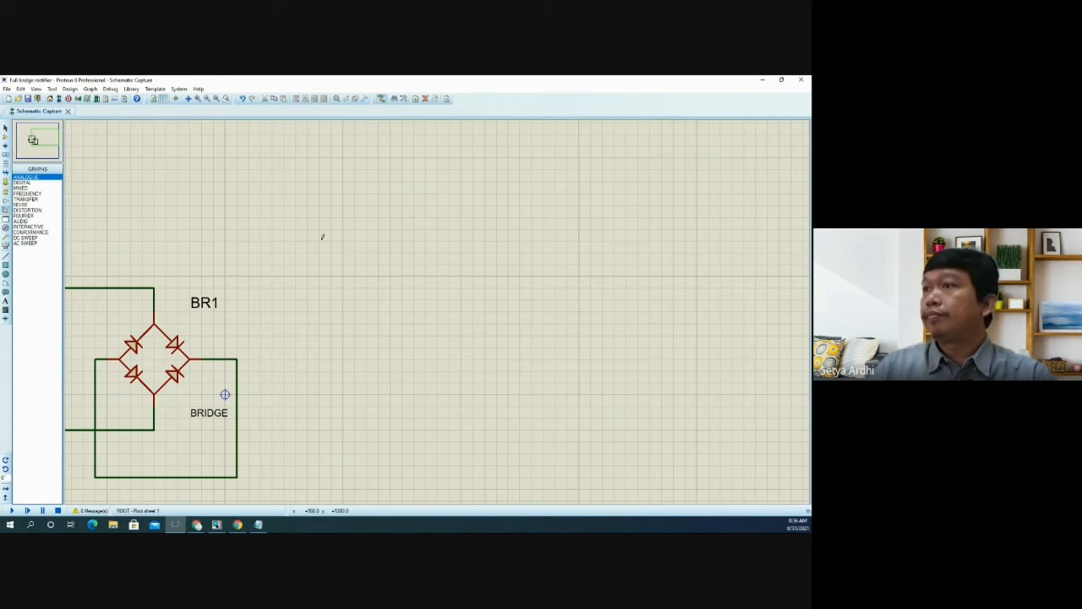
- Place a new ANALOGUE graph beside the bridge and a VOLTAGE probe on the wire corner at the bridge's positive output
left_click_drag(322, 240, 556, 417)
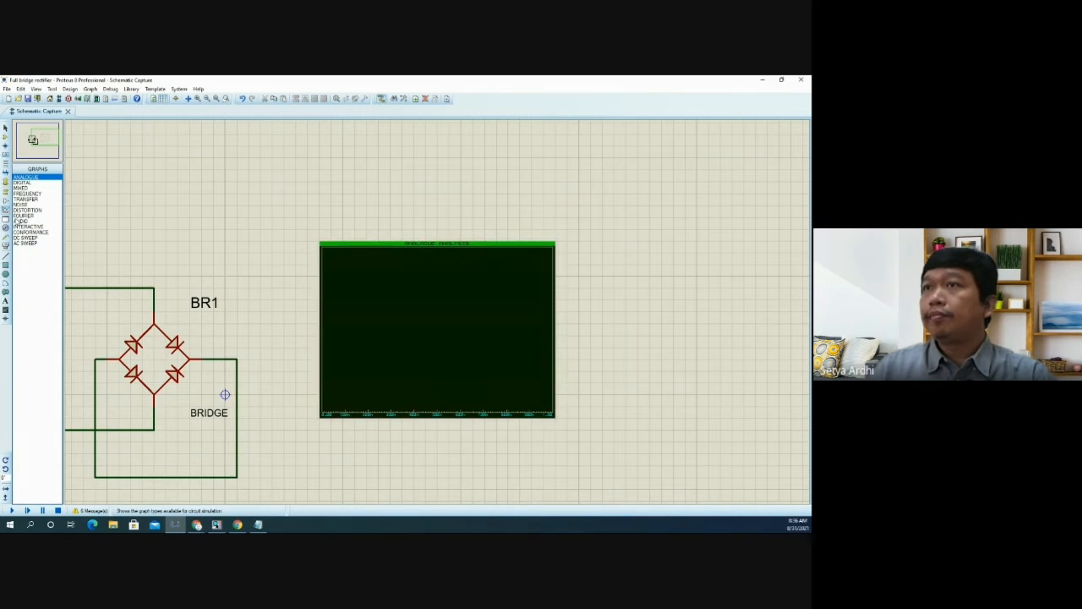
left_click(6, 245)
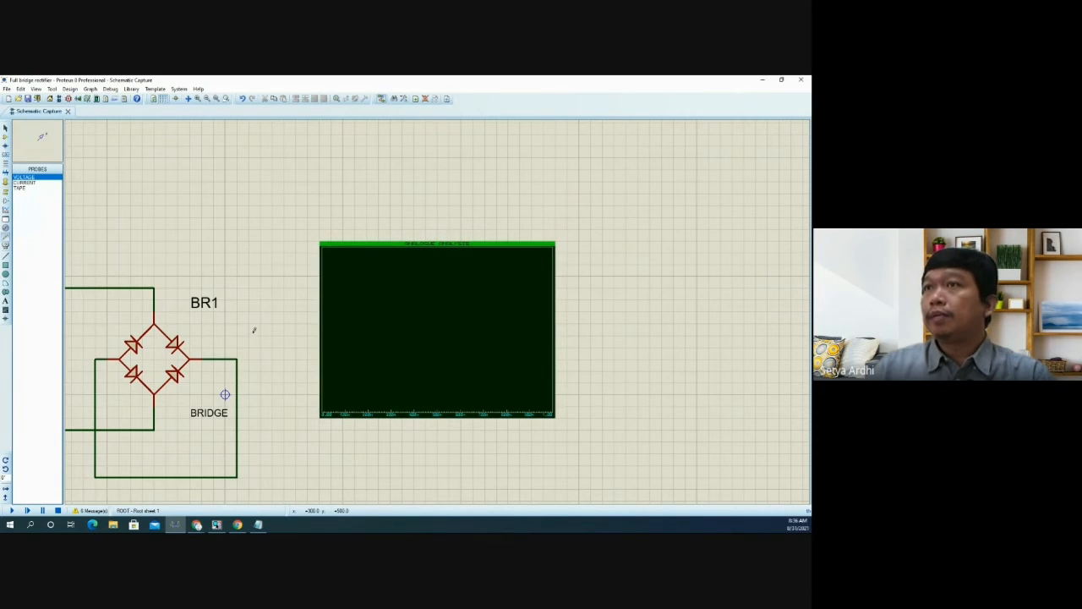
left_click(238, 356)
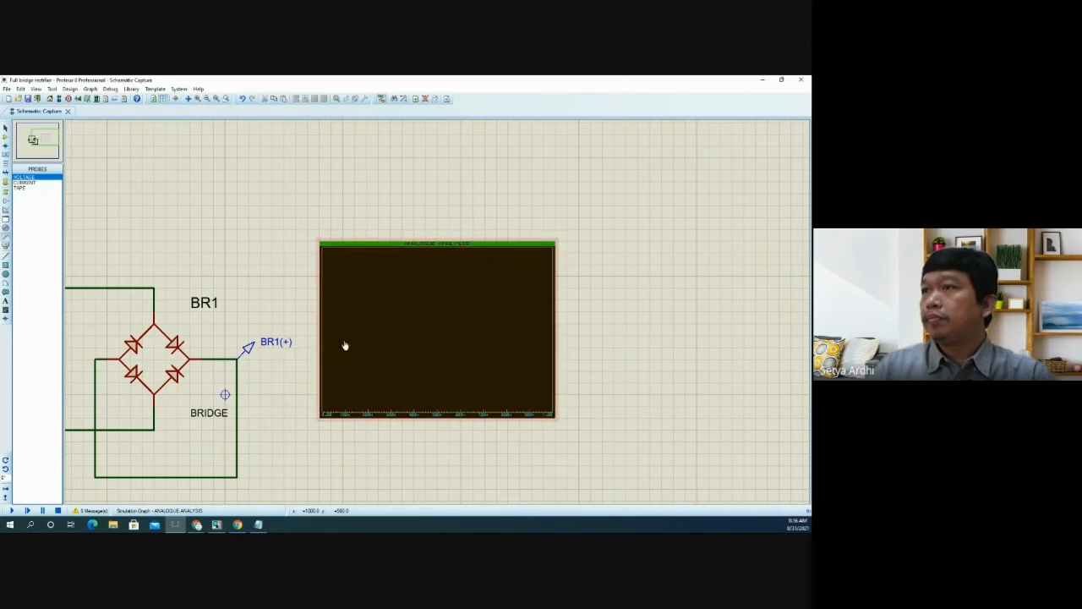
- Replace the wire looping between the bridge's output terminals with a vertical RESISTOR connected to the probed positive output
right_click(238, 417)
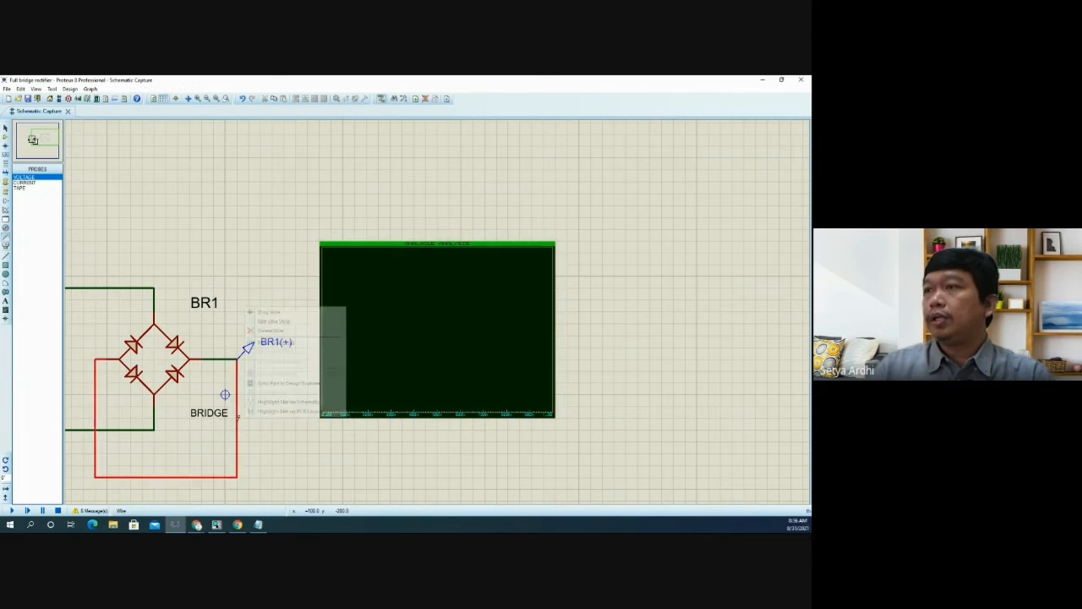
right_click(237, 418)
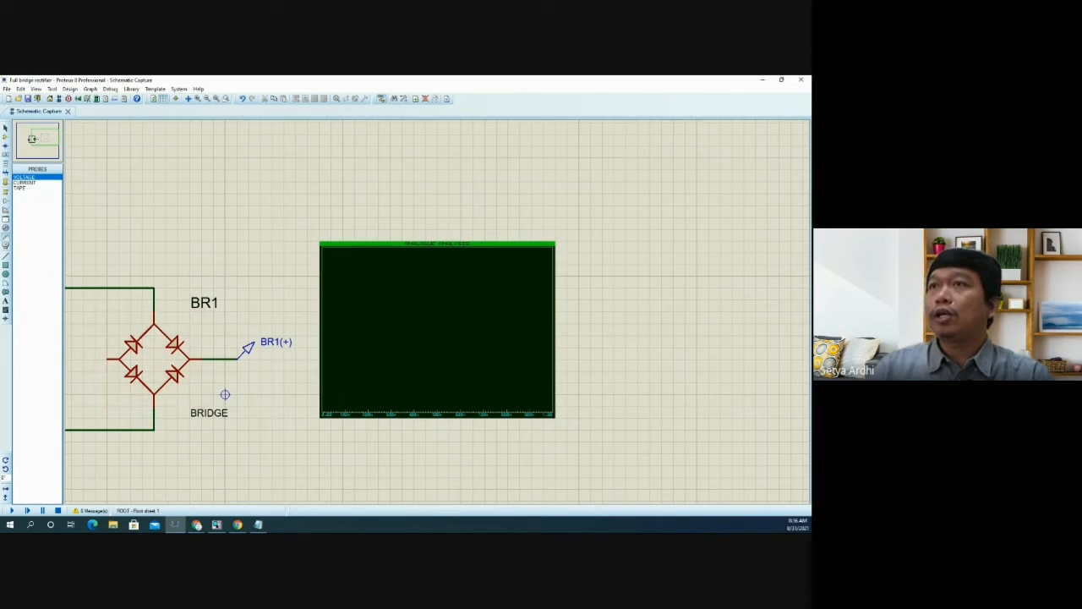
left_click(6, 137)
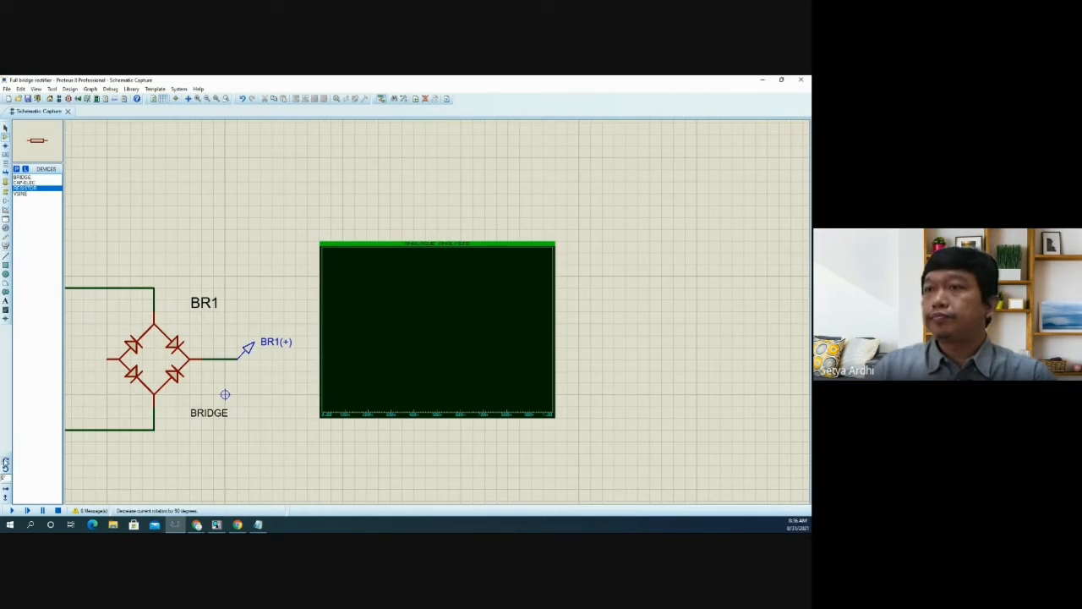
left_click(237, 394)
left_click(237, 394)
left_click(237, 359)
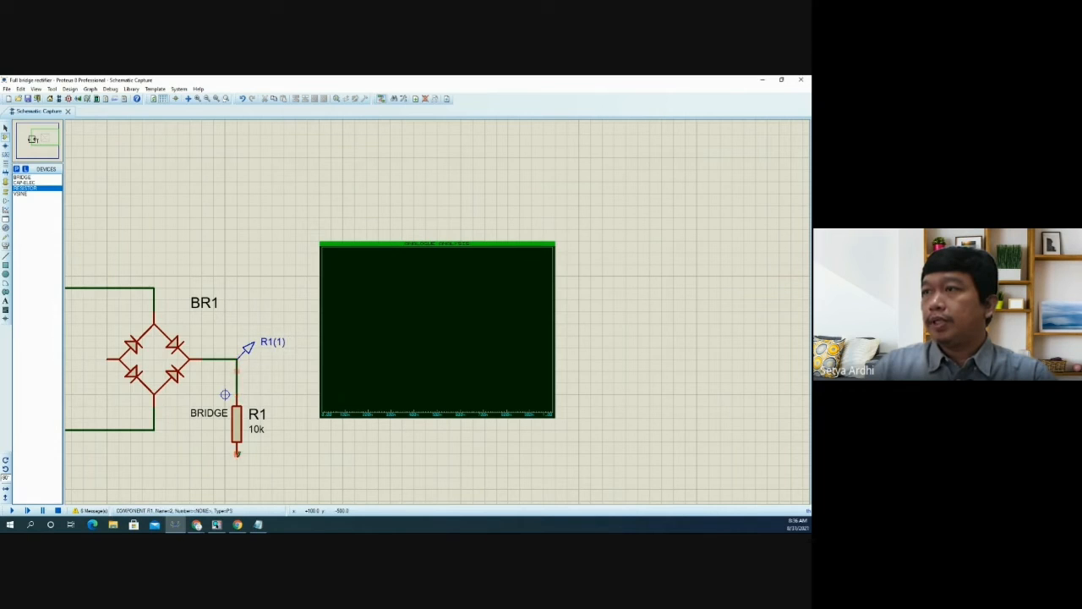
- Wire R1's lower pin to the bridge's negative terminal and move the wire's horizontal run further below the resistor
left_click(237, 453)
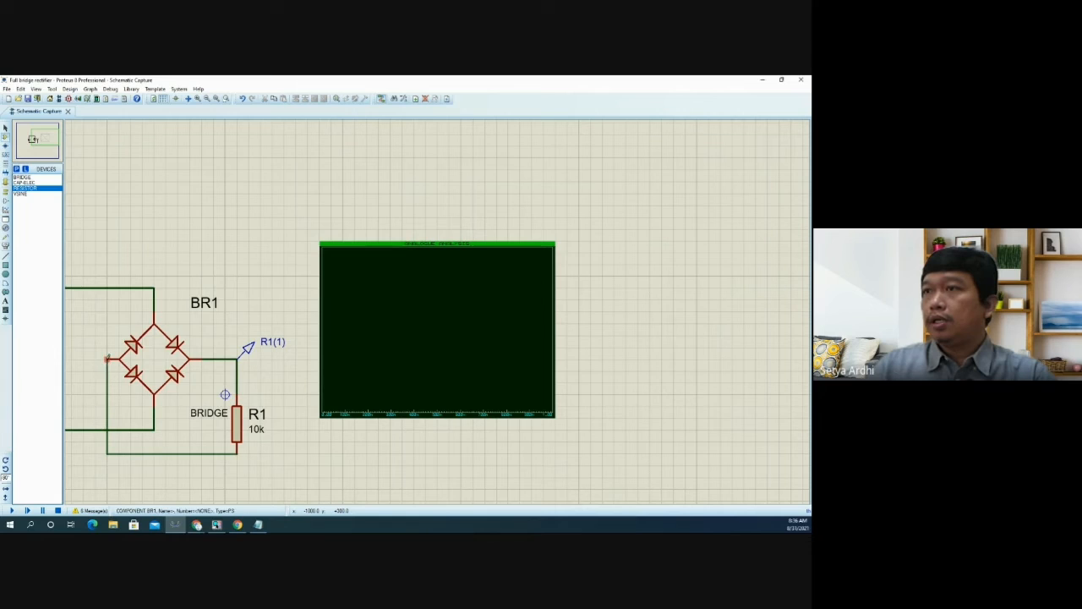
left_click(108, 359)
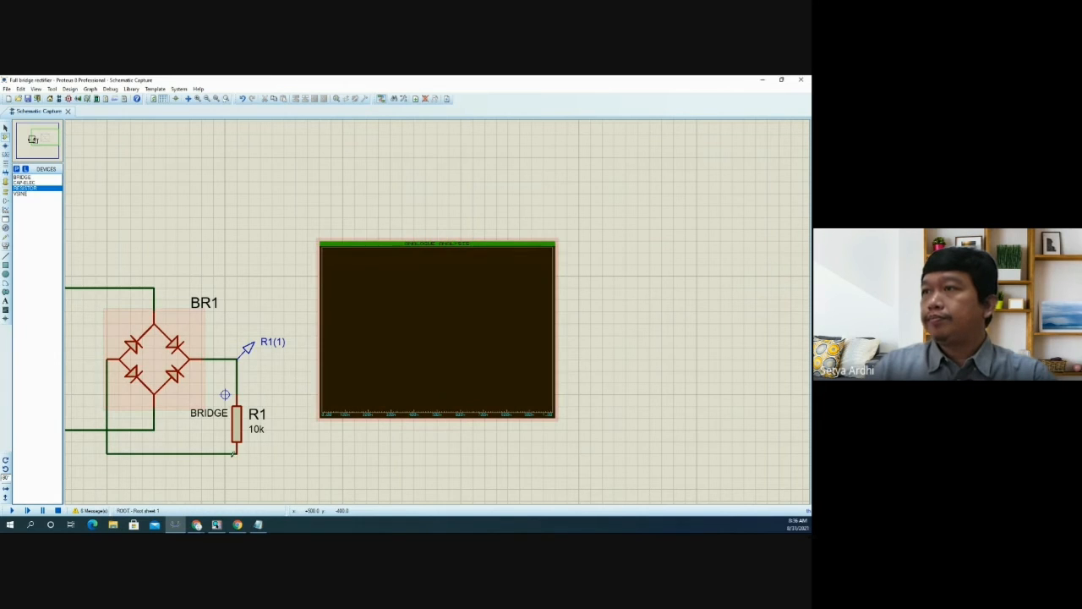
right_click(193, 452)
left_click(219, 345)
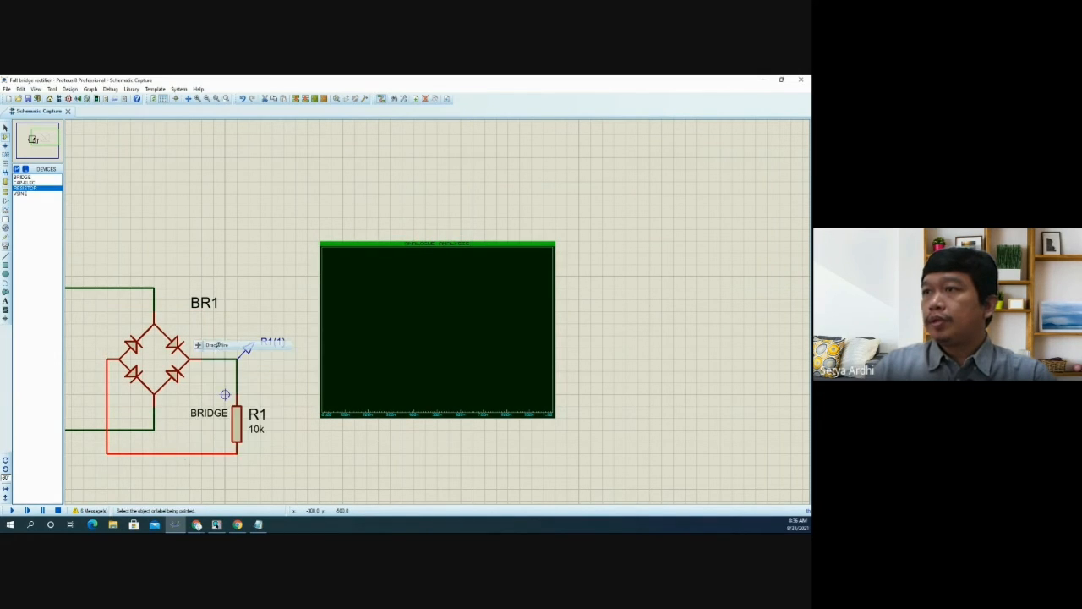
left_click(184, 477)
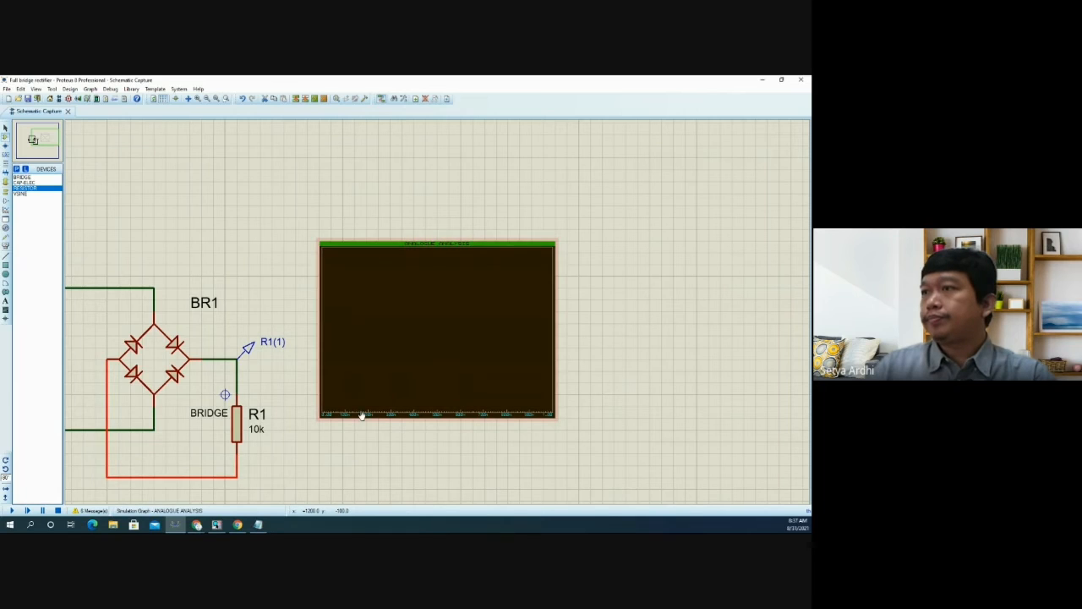
- Add an analog trace on the left axis of the graph, using the R1(1) voltage probe as Probe P1
right_click(397, 355)
left_click(463, 269)
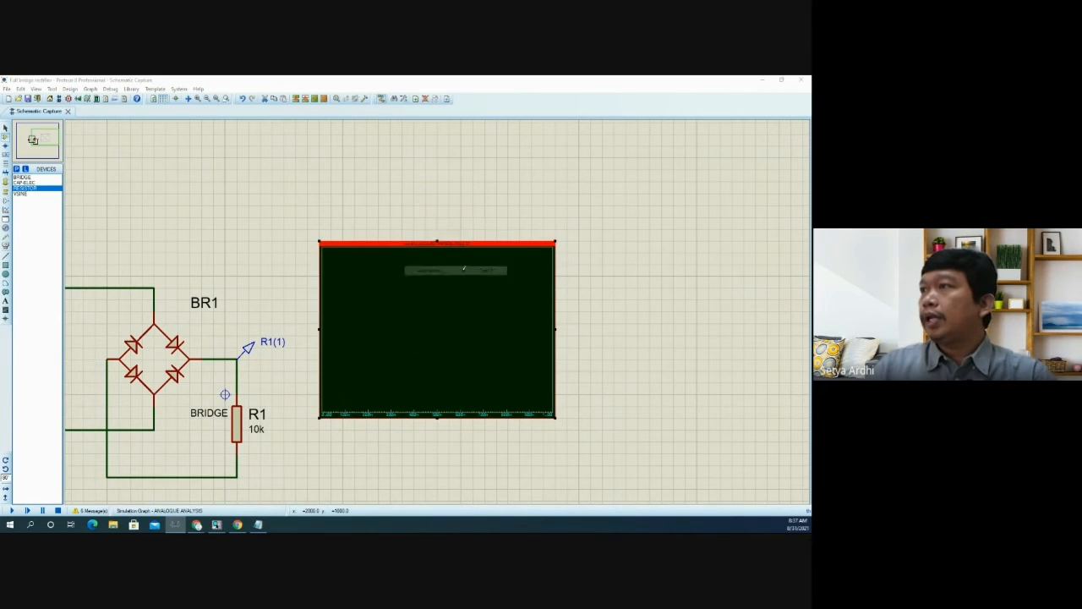
left_click(431, 272)
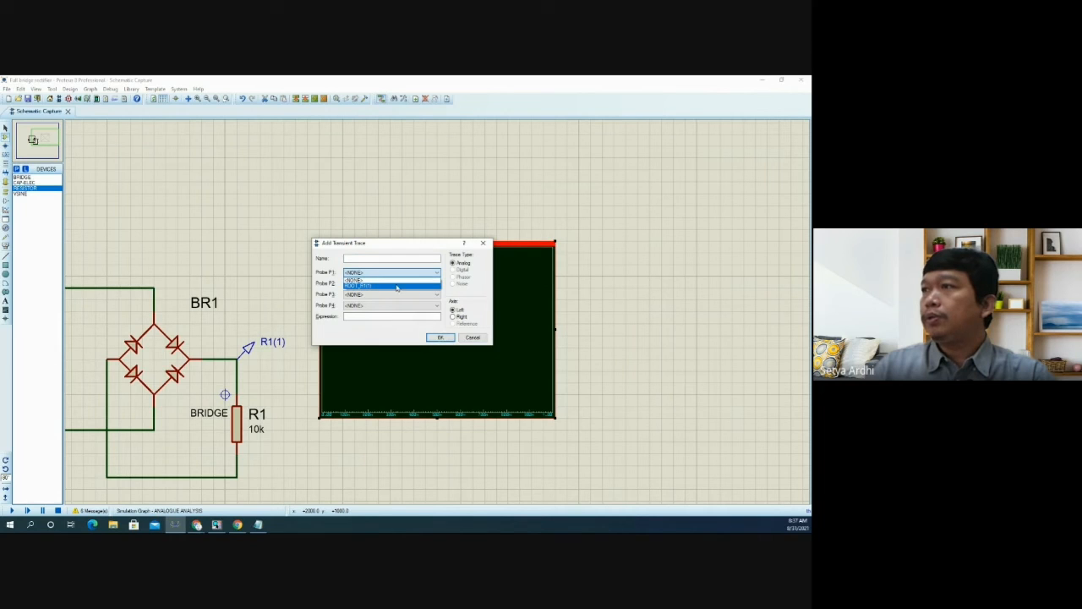
left_click(397, 286)
left_click(440, 337)
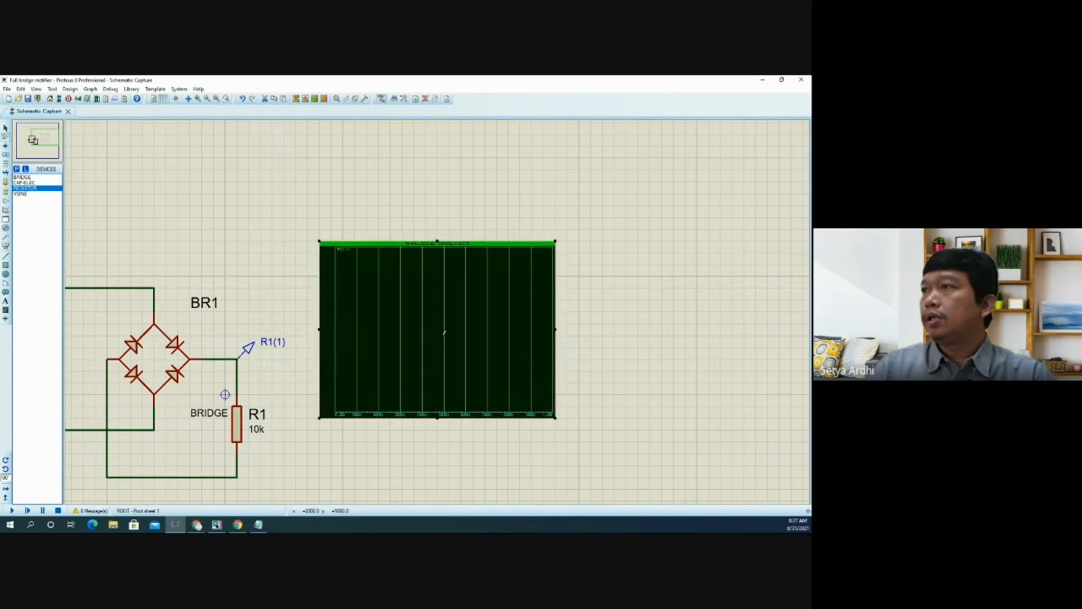
- Set the new transient graph's stop time to 100m and simulate it
right_click(405, 314)
left_click(437, 428)
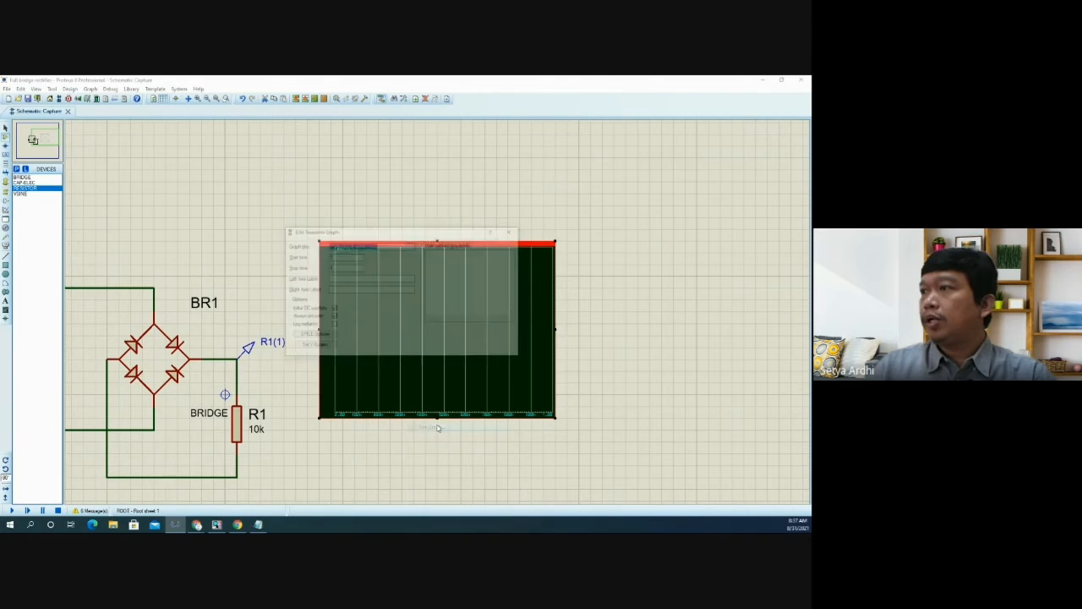
left_click(346, 267)
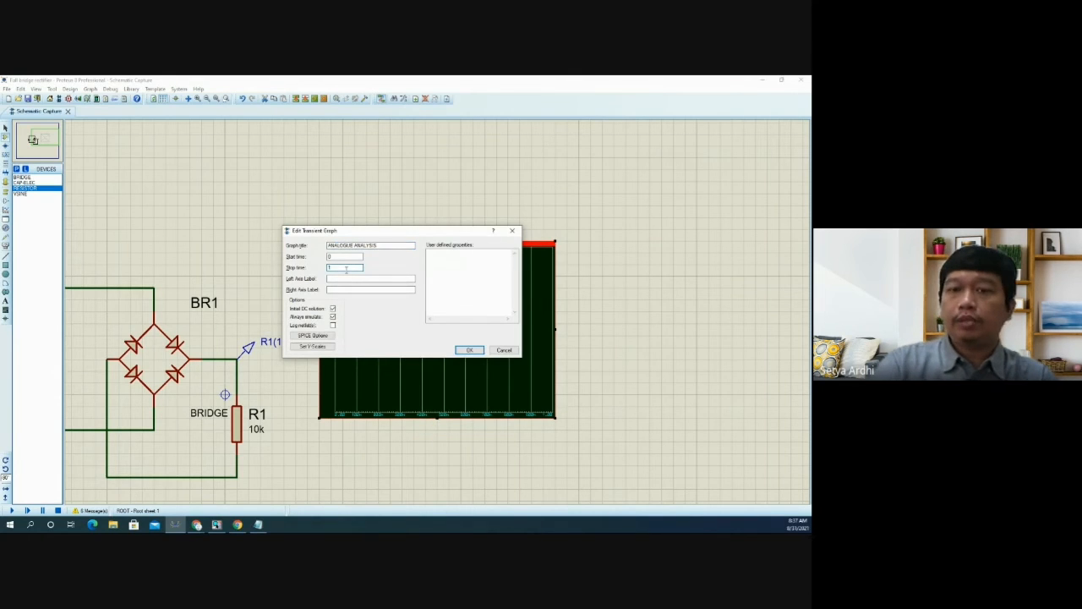
type("100m")
key("Return")
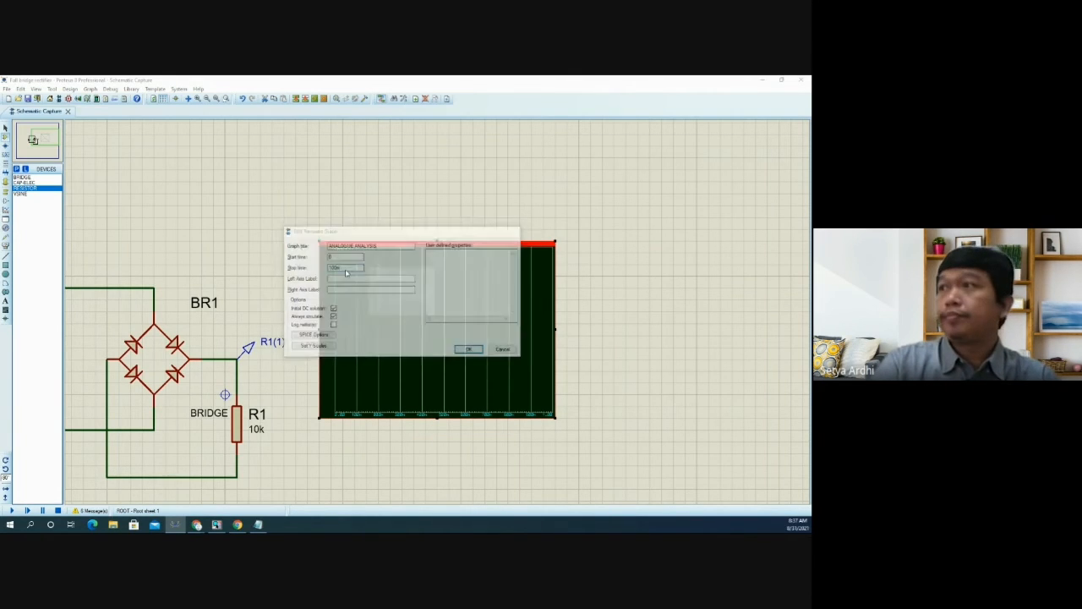
key("space")
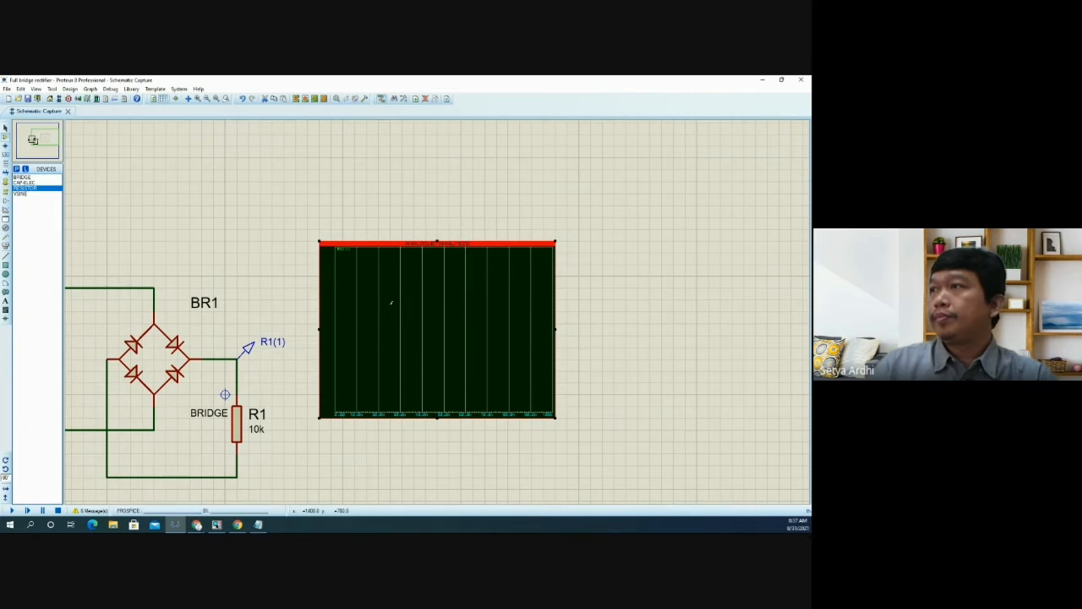
- Set the transient graph's stop time to 10m and resimulate it
right_click(428, 313)
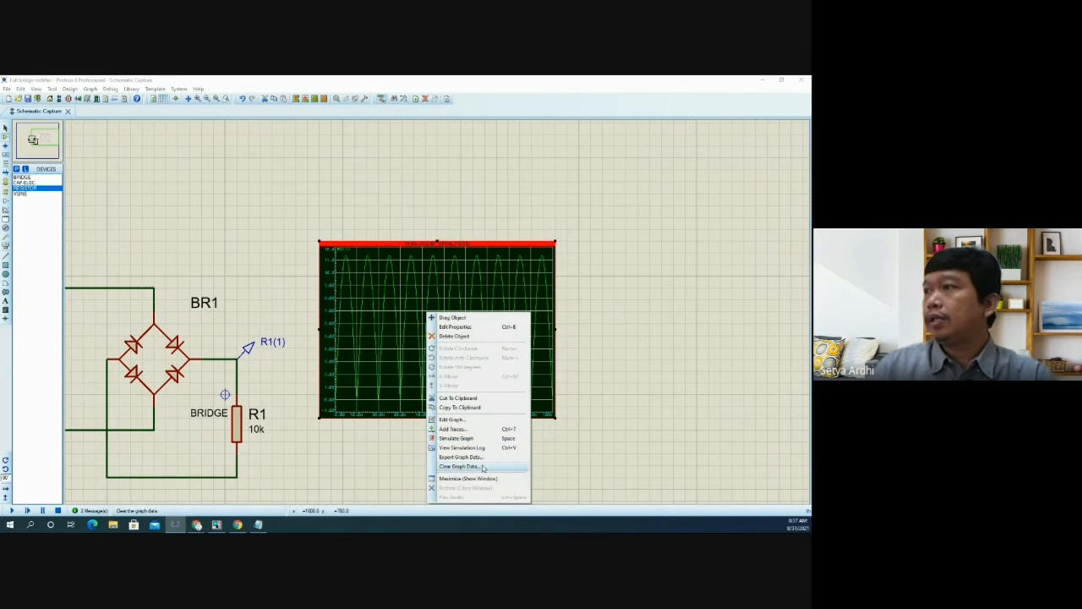
left_click(463, 421)
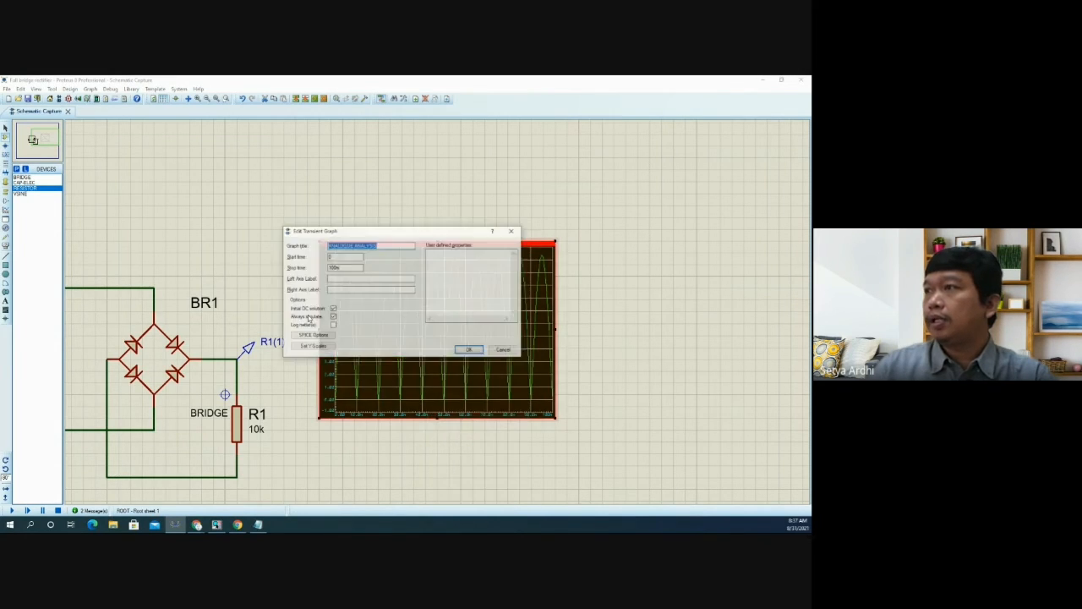
left_click_drag(343, 268, 320, 265)
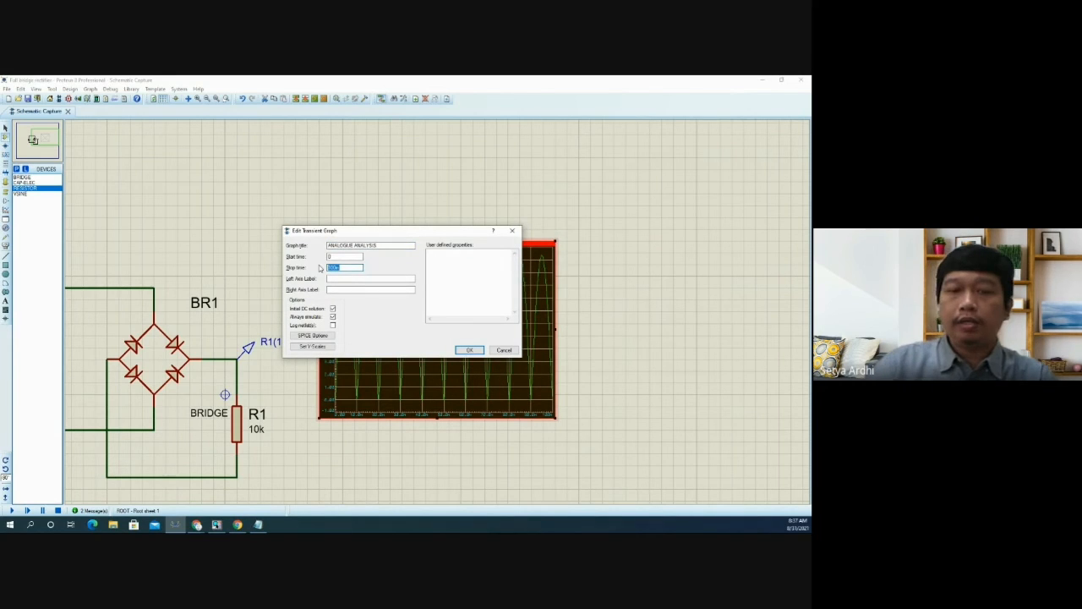
type("1")
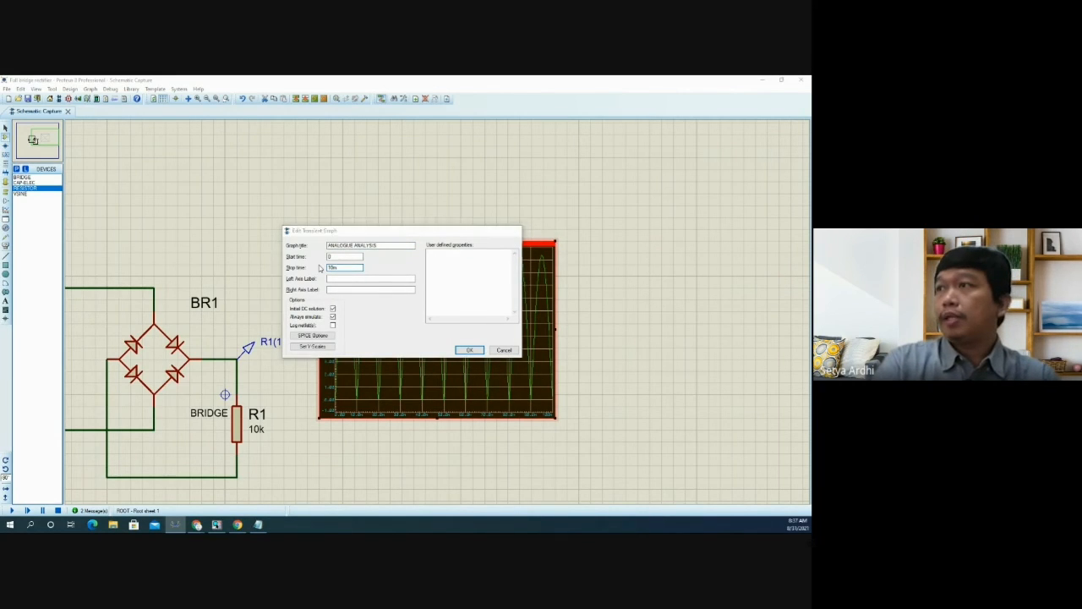
key("Return")
left_click(393, 311)
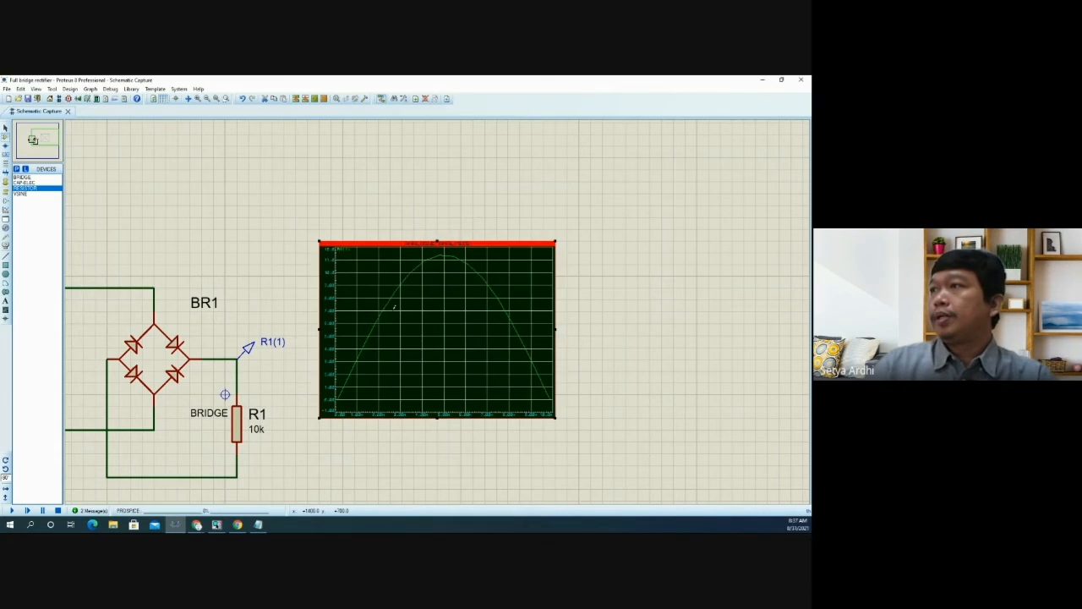
- Set the transient graph's stop time to 20m and resimulate it
right_click(398, 302)
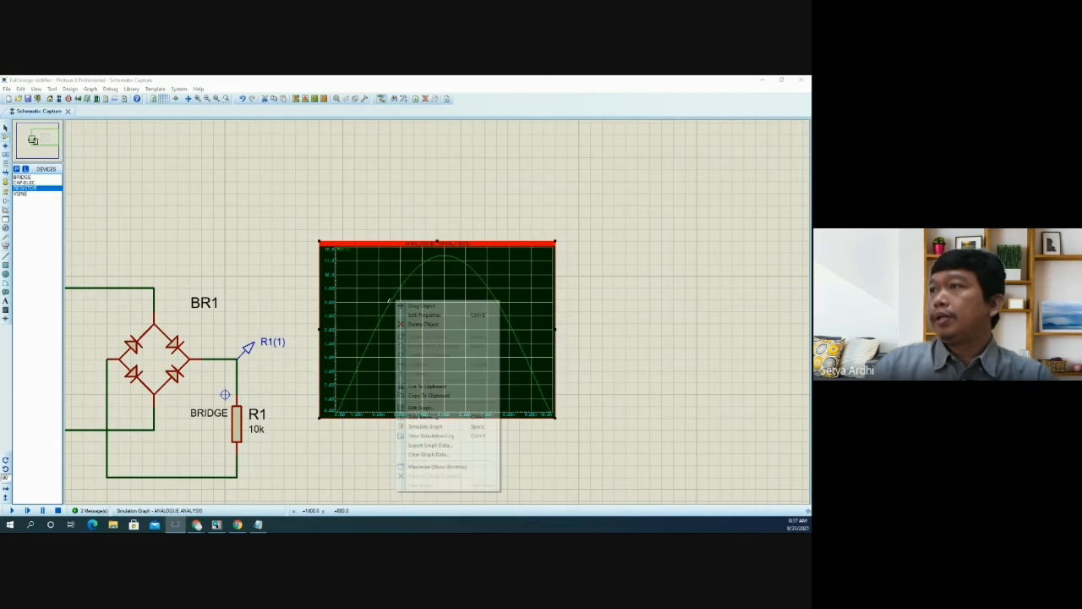
left_click(437, 406)
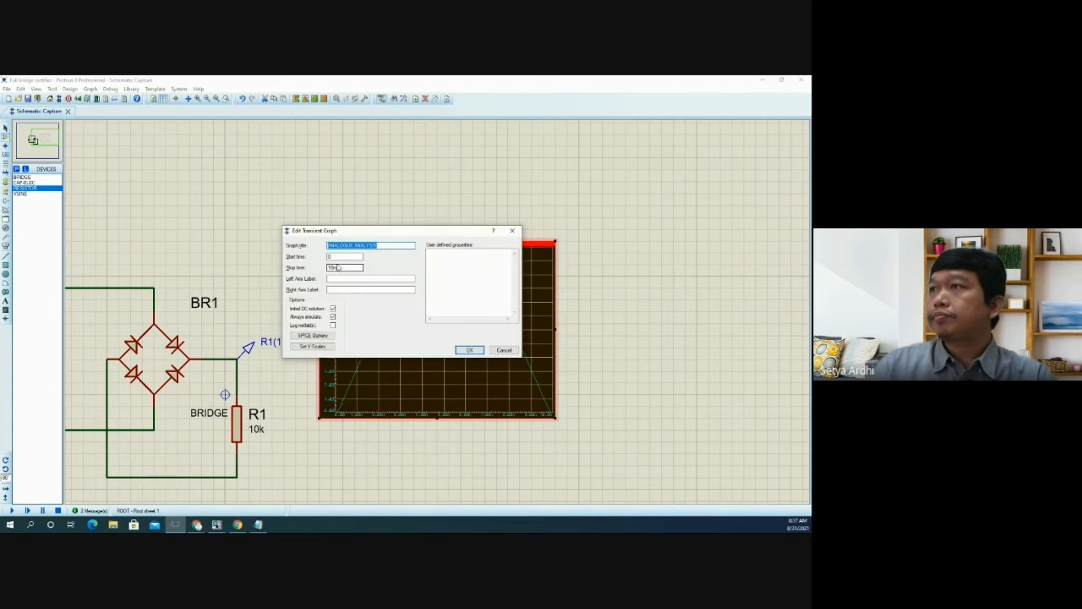
left_click(330, 268)
key("BackSpace")
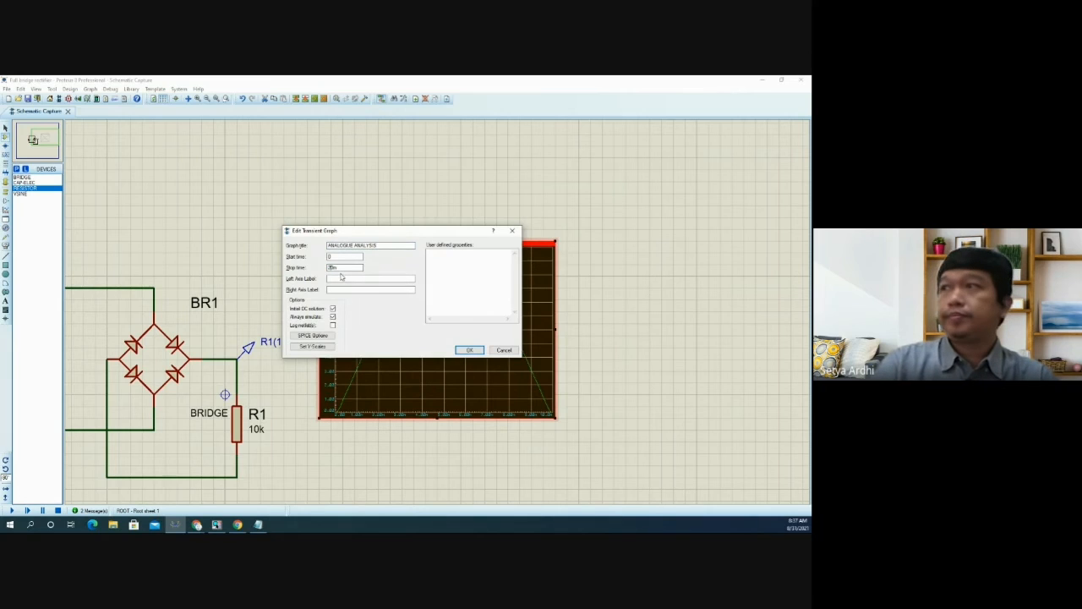
type("2")
key("Return")
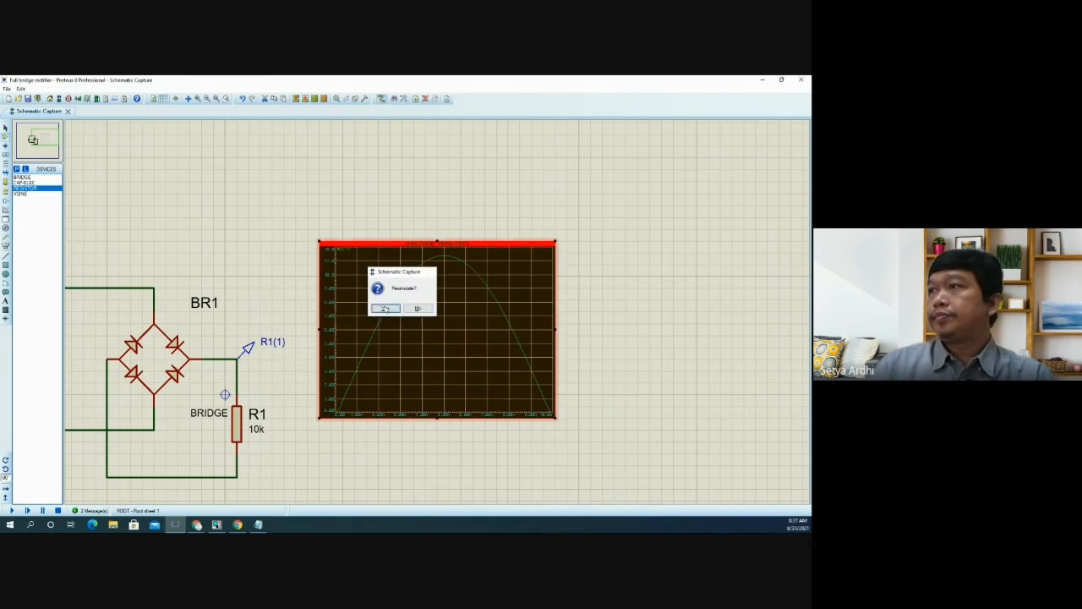
left_click(386, 307)
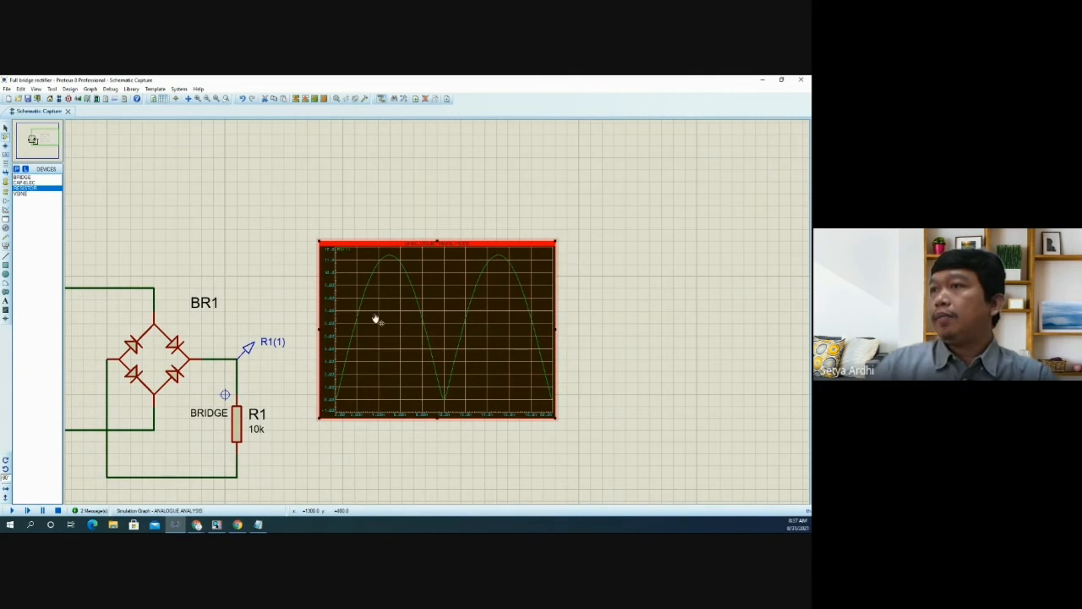
right_click(461, 311)
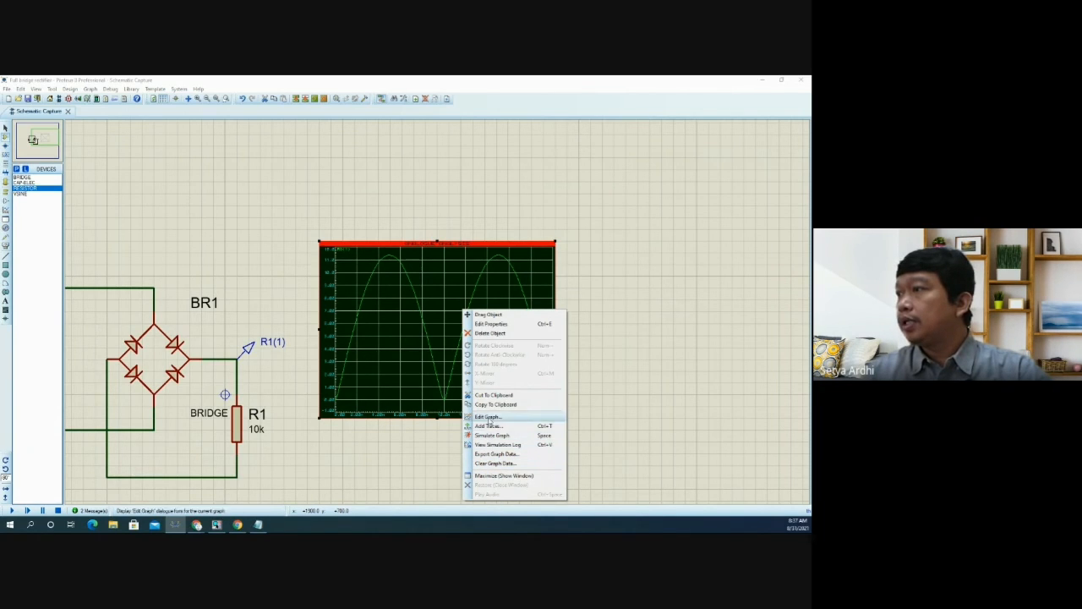
left_click(491, 420)
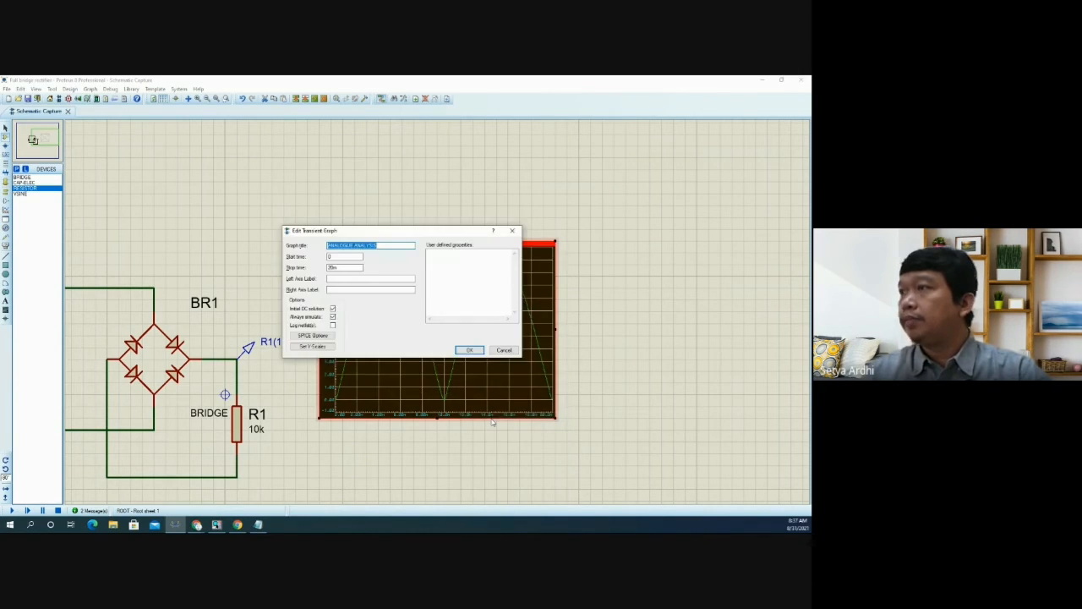
left_click(322, 348)
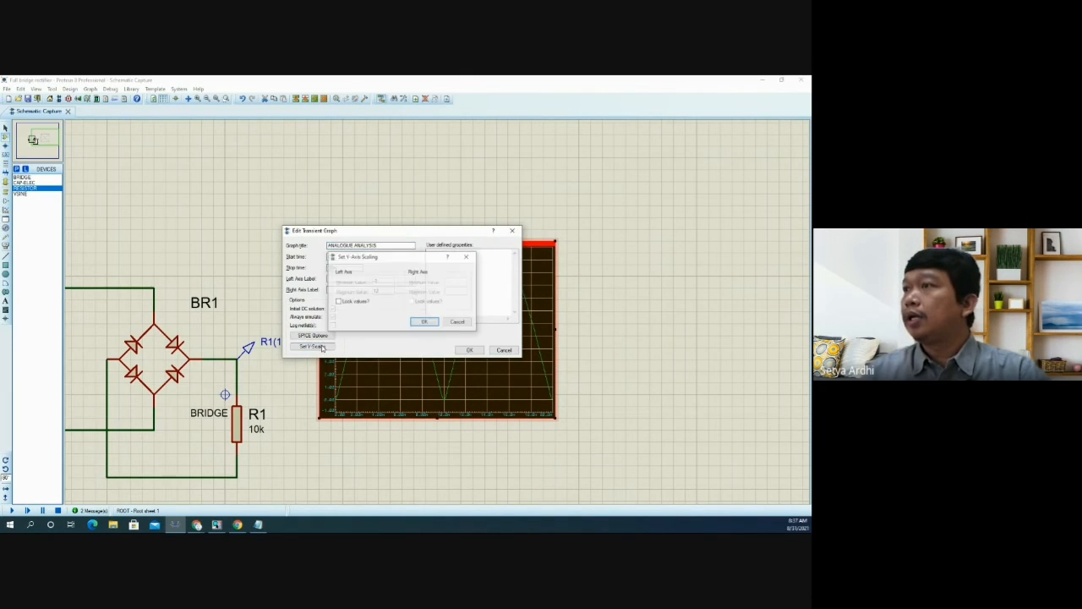
left_click(457, 322)
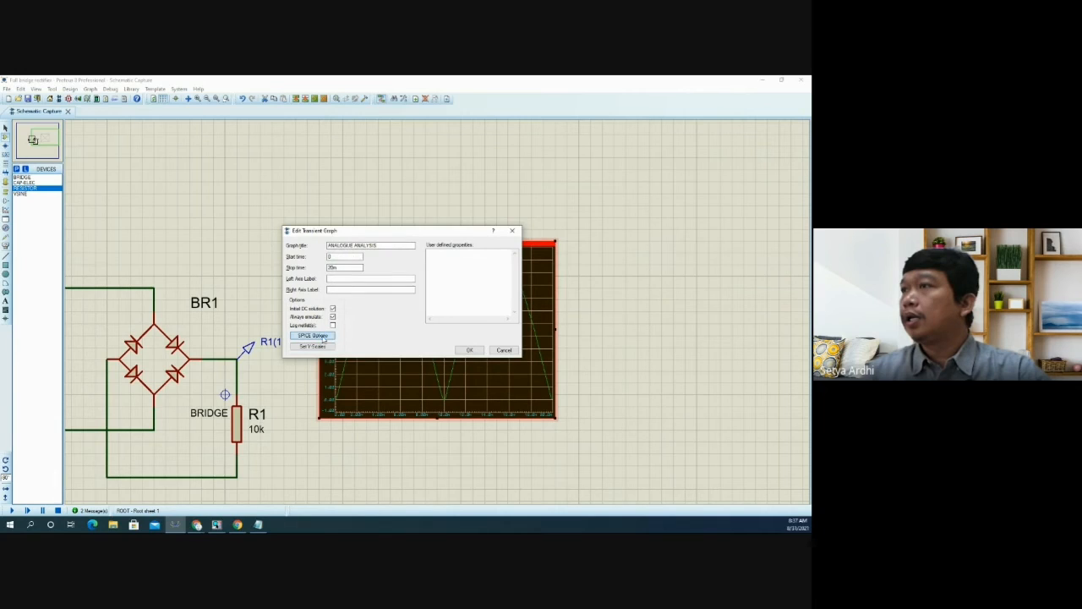
left_click(322, 337)
left_click(470, 373)
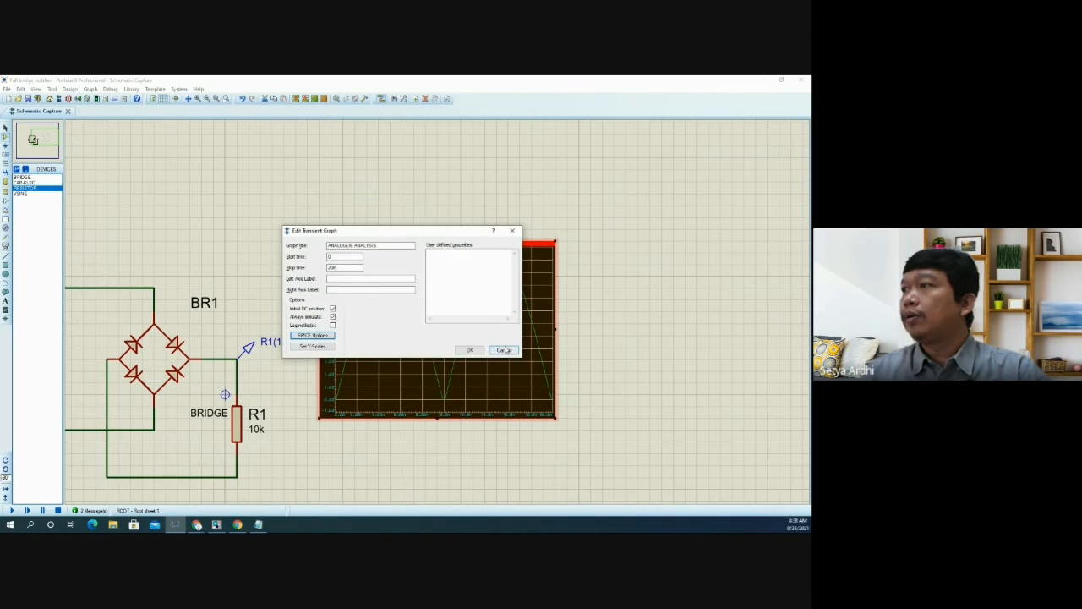
left_click(504, 350)
left_click(436, 229)
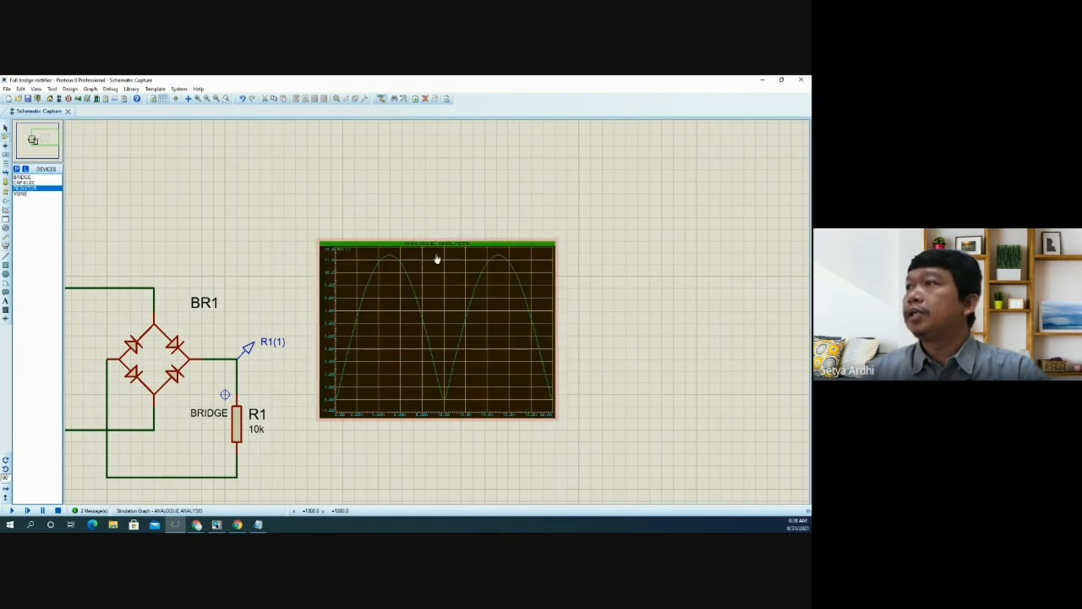
left_click(437, 260)
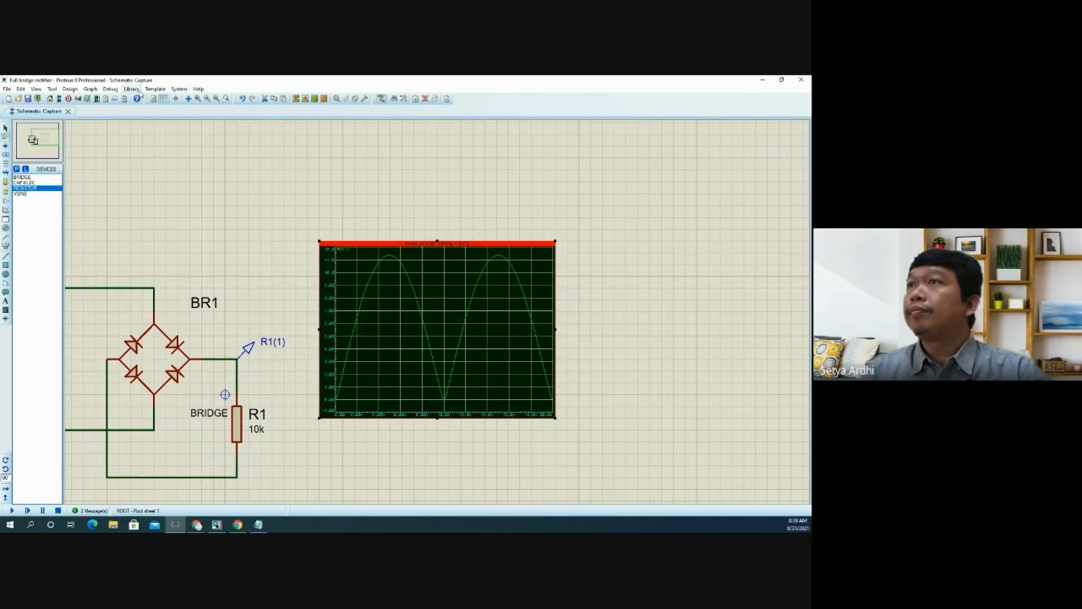
- In the graph colour configuration, set the background to white and analogue trace 2 to black
left_click(176, 90)
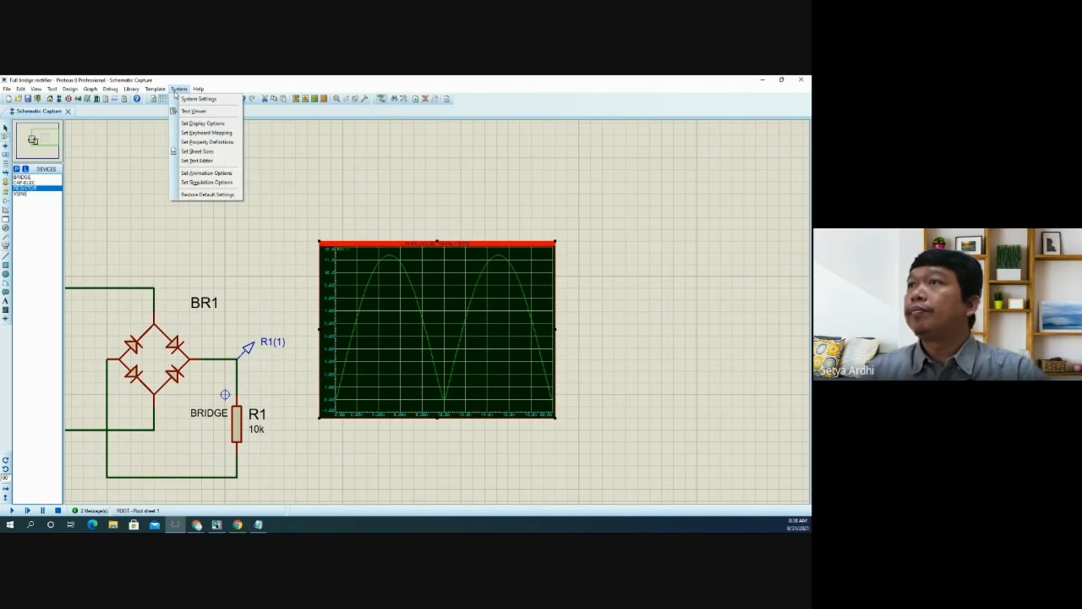
mouse_move(158, 96)
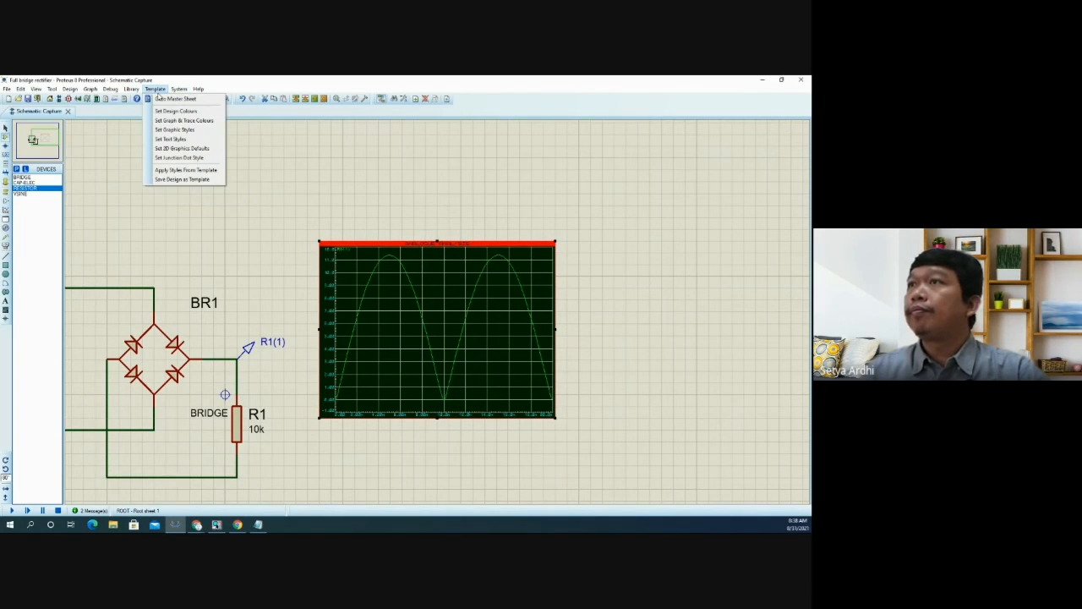
left_click(170, 120)
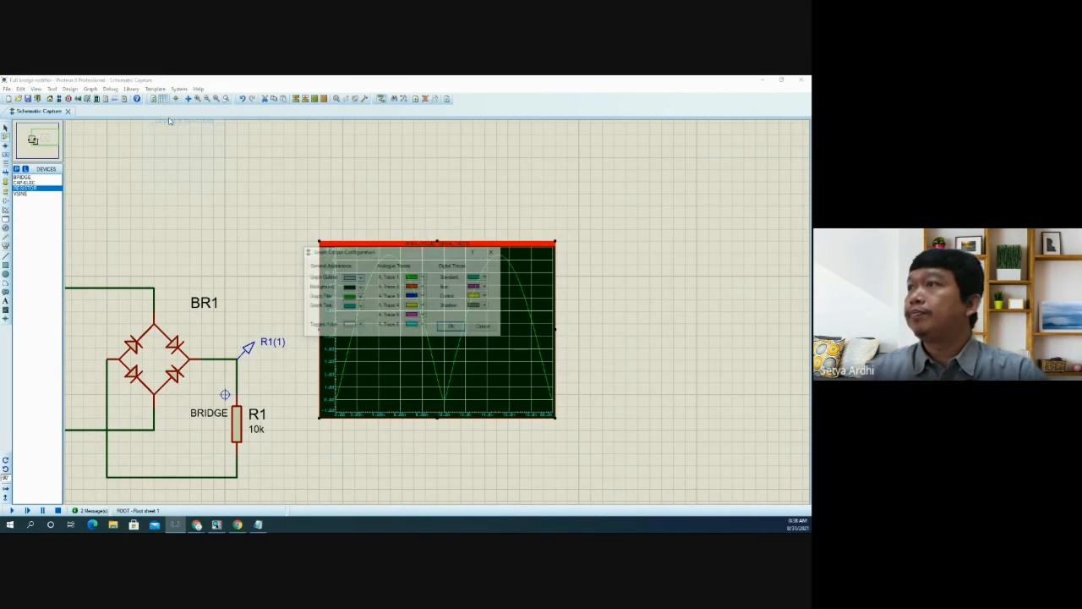
left_click(359, 288)
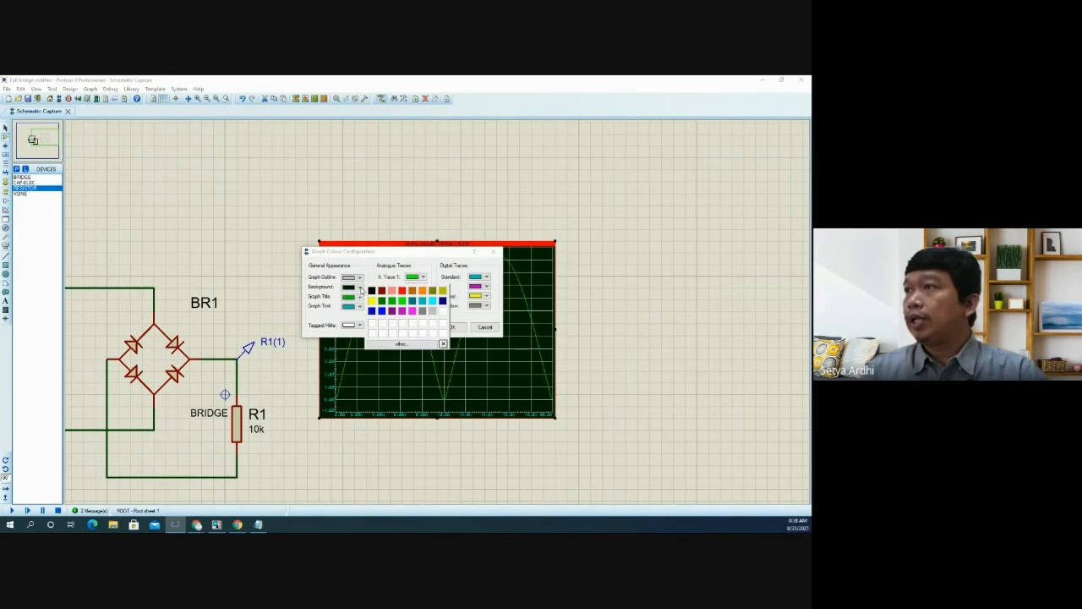
left_click(375, 323)
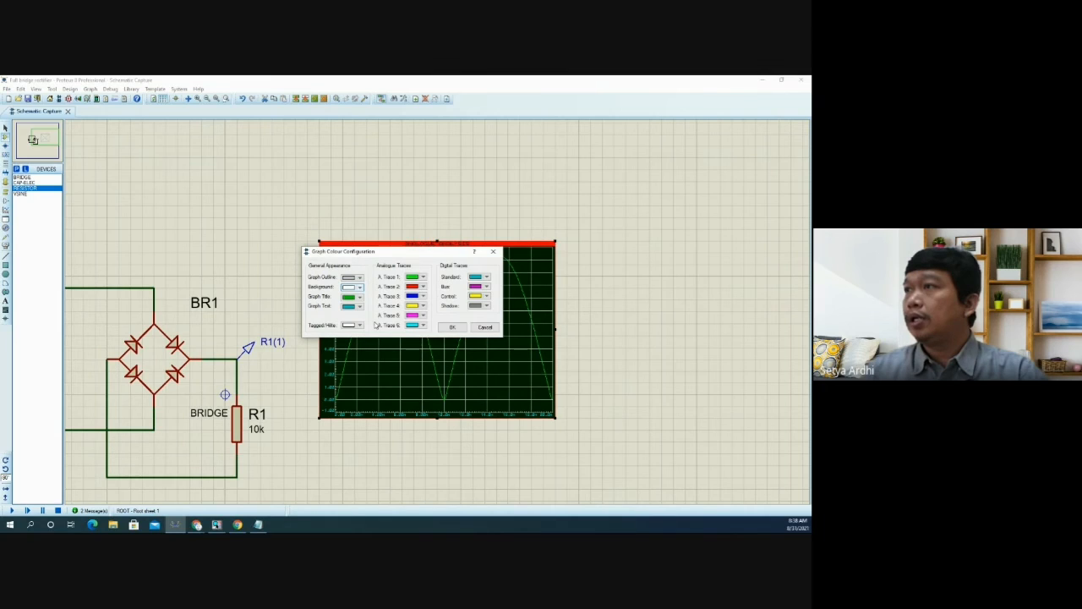
left_click(423, 287)
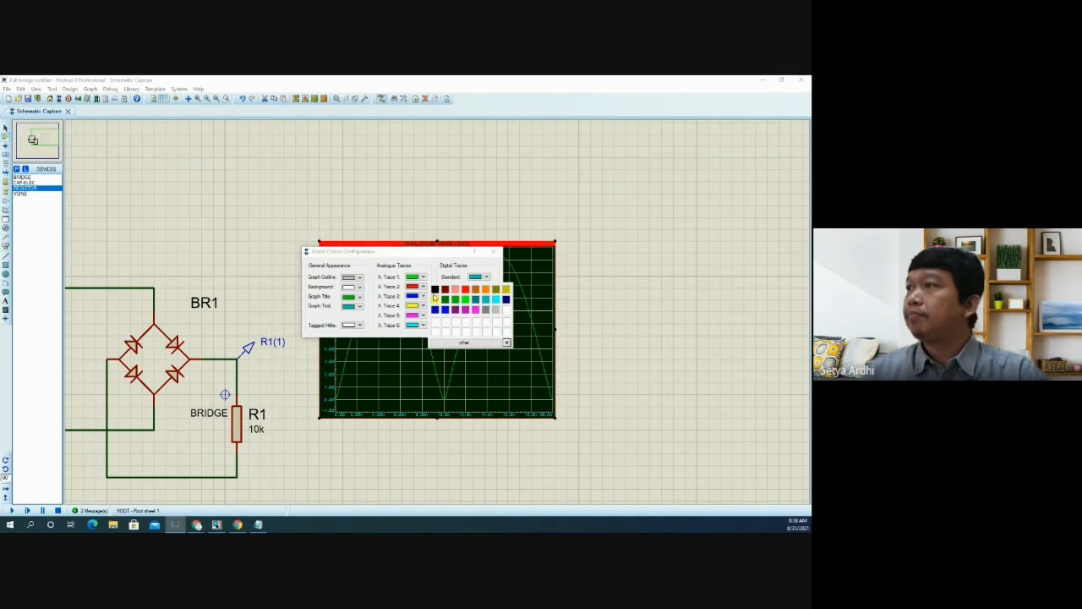
left_click(435, 299)
left_click(448, 329)
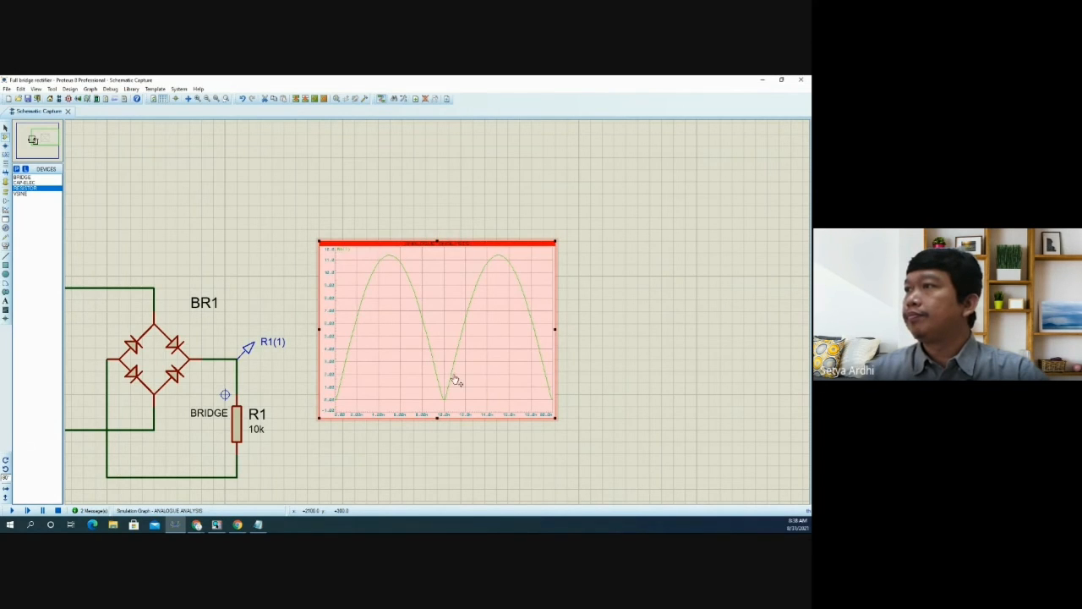
- In the graph colour configuration, set analogue trace 2 to red and analogue trace 1 to black
right_click(427, 350)
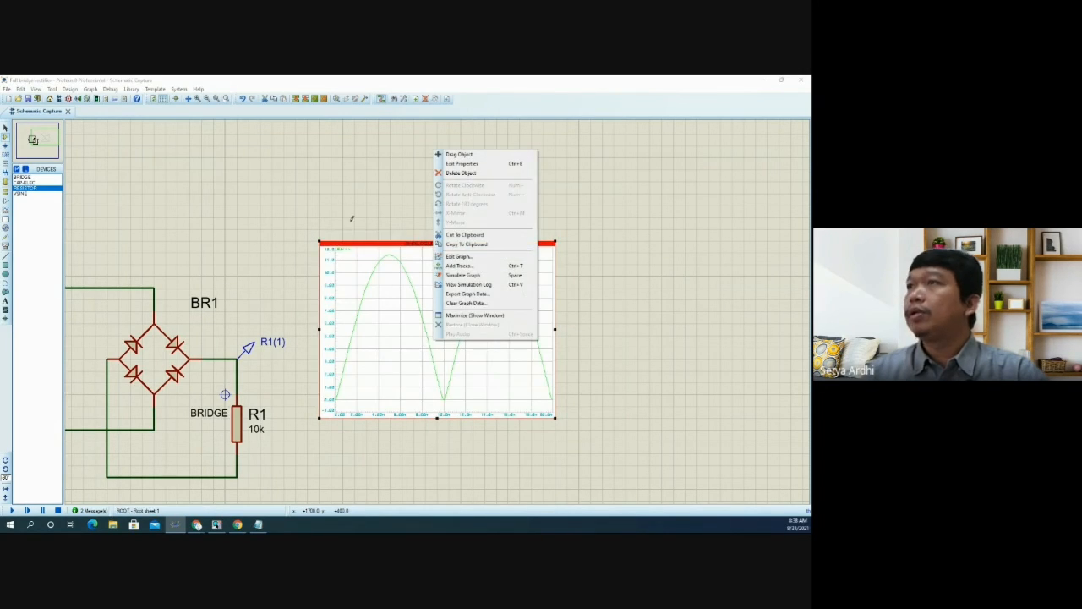
left_click(179, 89)
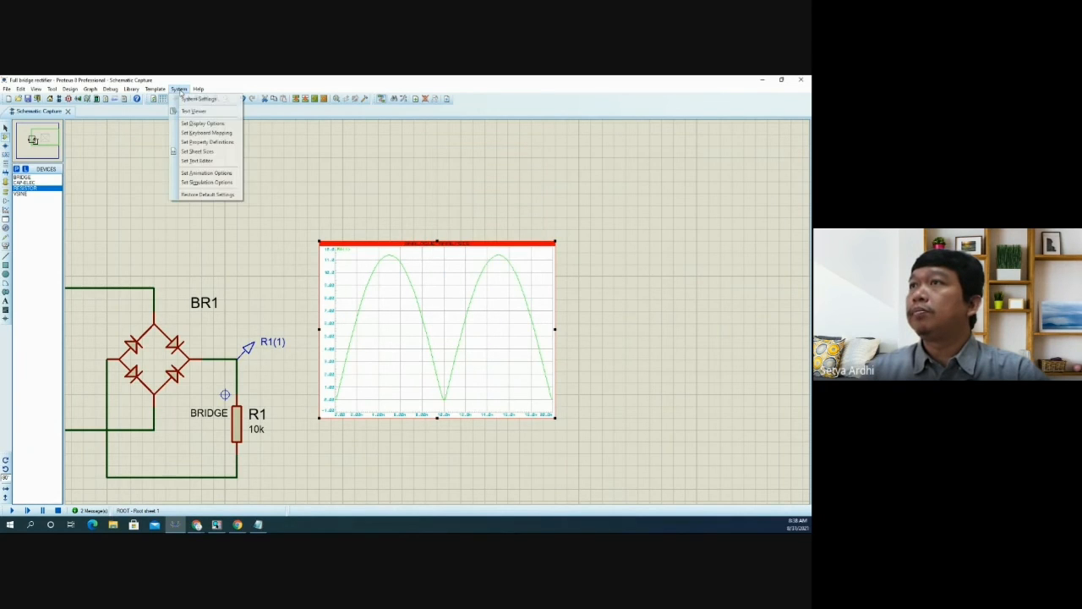
left_click(178, 89)
left_click(182, 123)
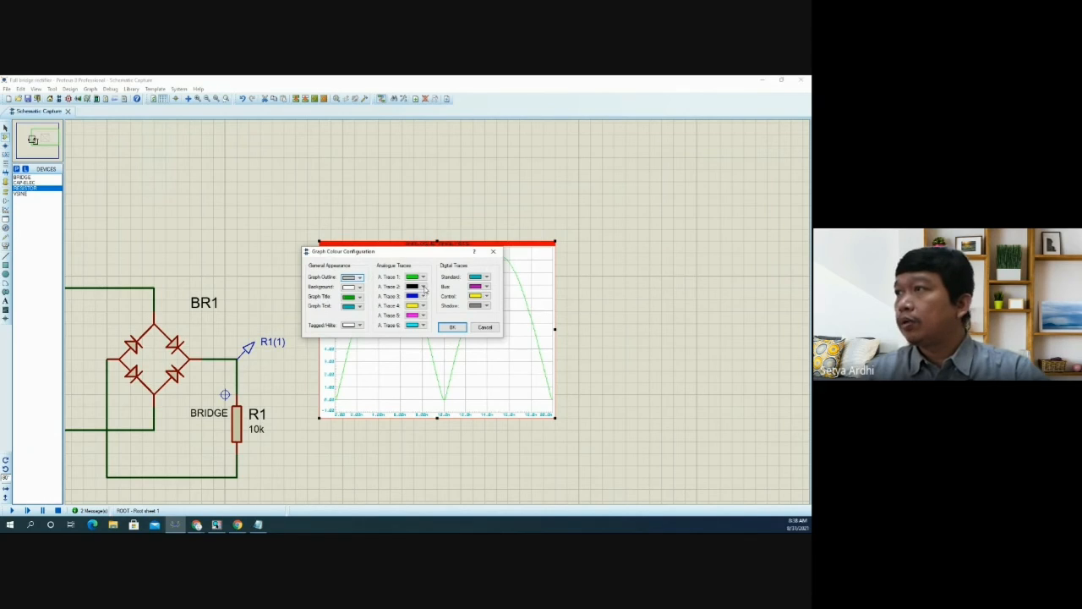
left_click(423, 288)
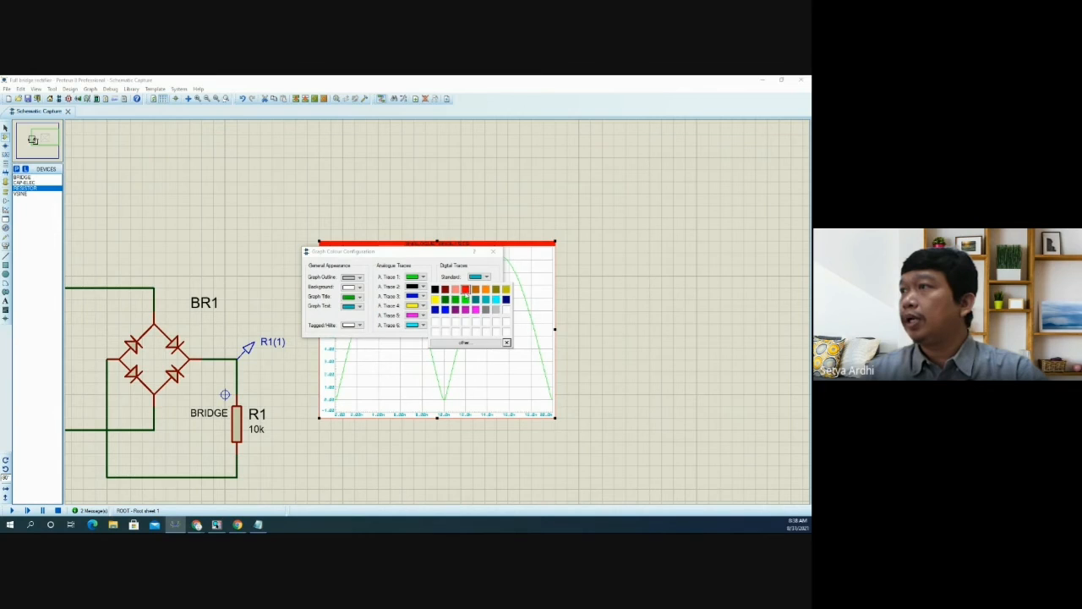
left_click(465, 291)
left_click(422, 278)
left_click(434, 279)
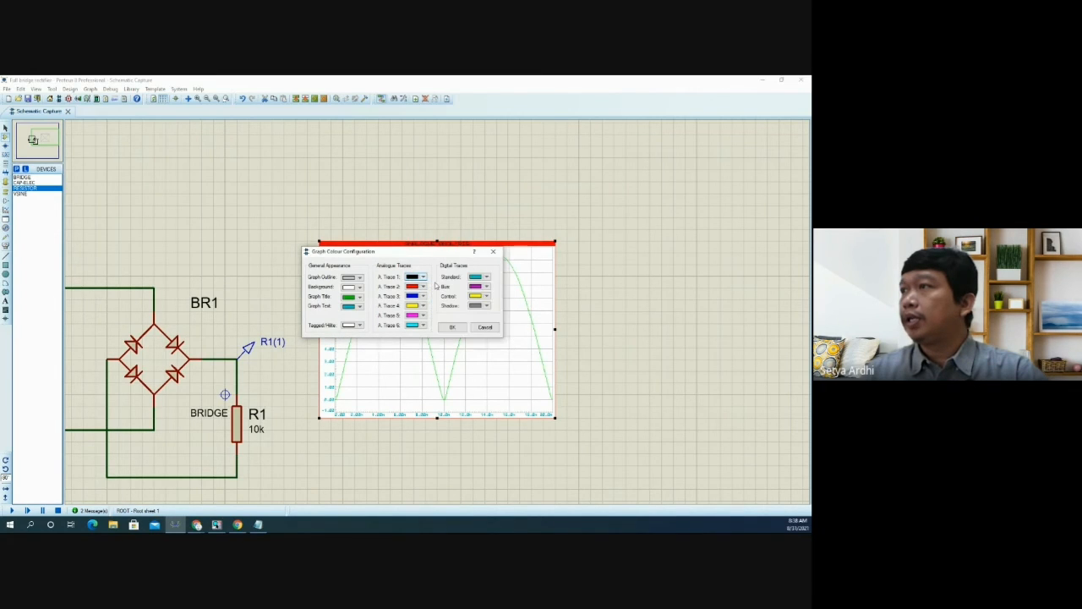
left_click(452, 327)
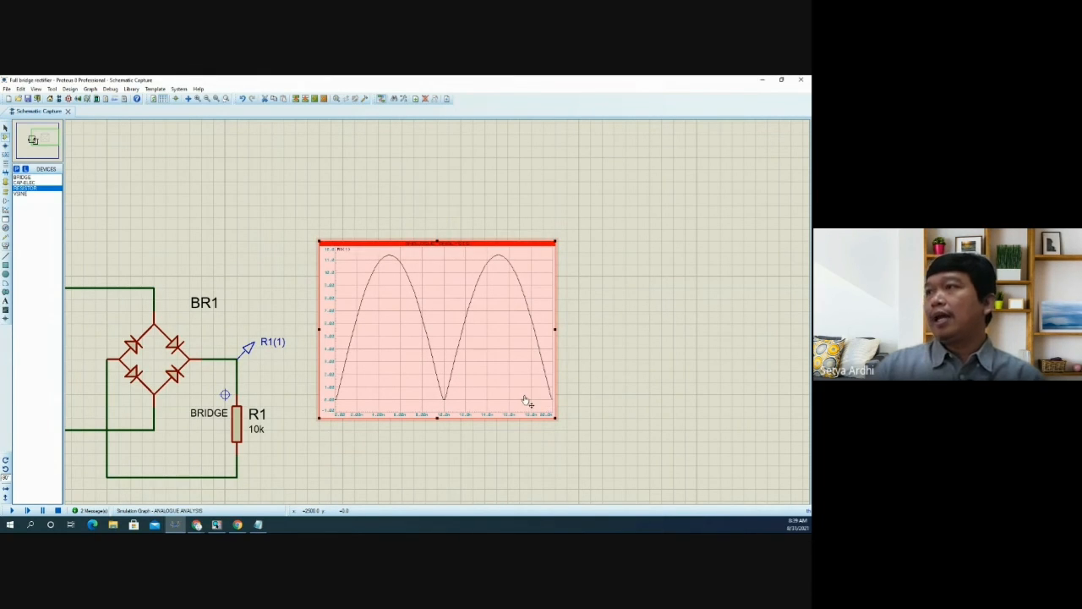
- Find the generic DIODE from the DEVICE library using a diode keyword search and add it to the device list
scroll(561, 364, "down", 2)
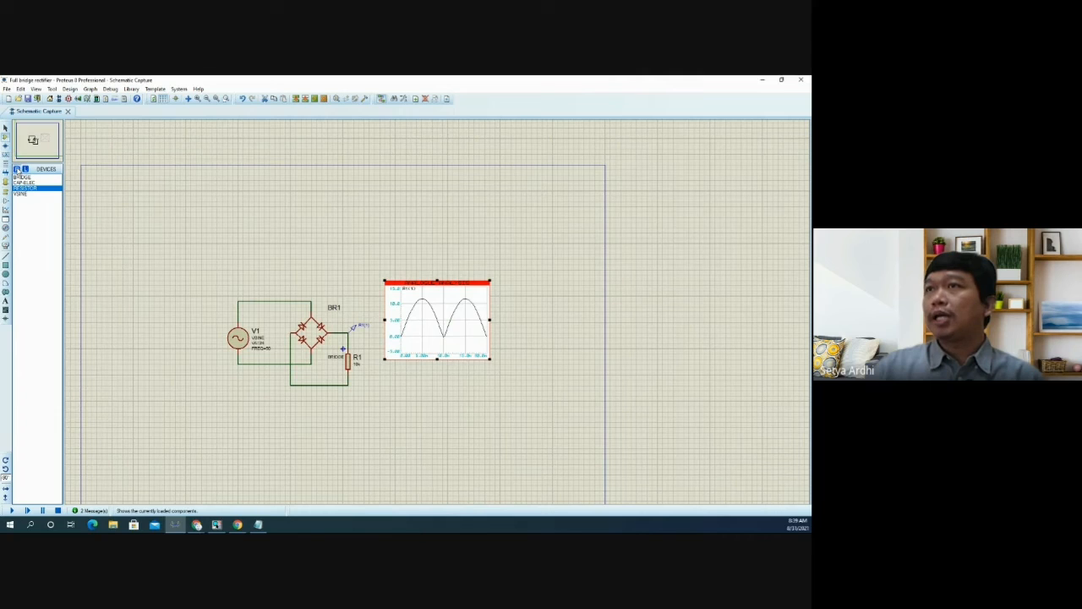
left_click(18, 170)
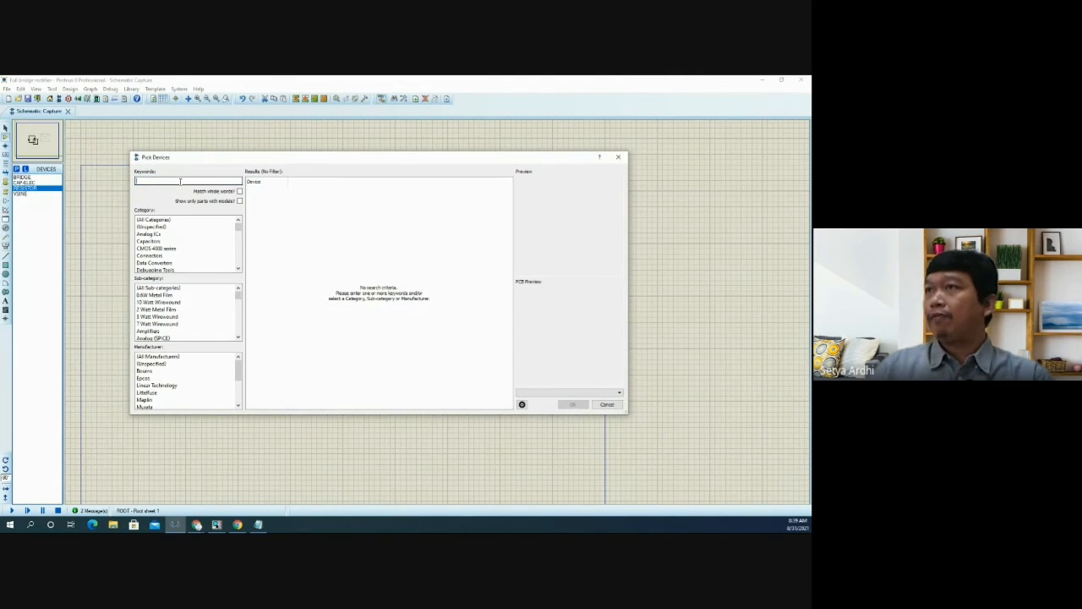
type("r")
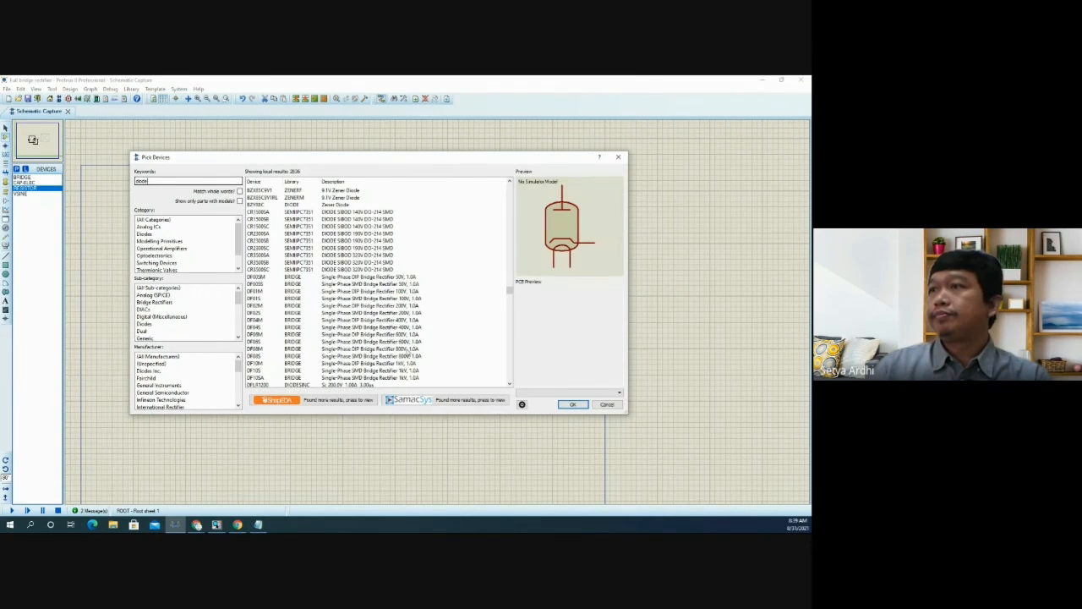
scroll(403, 300, "down", 2)
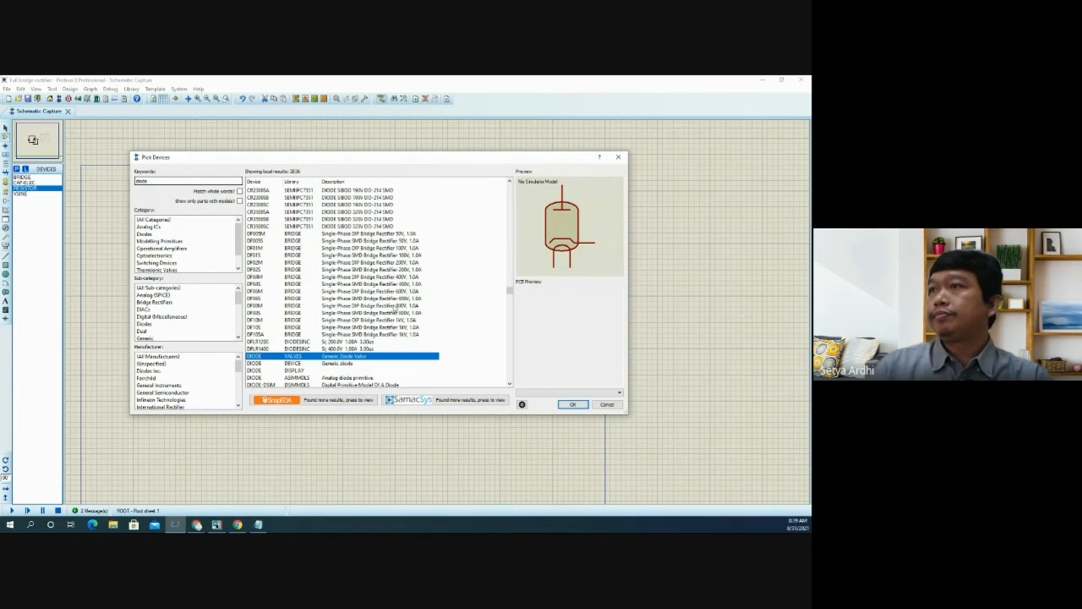
left_click(330, 364)
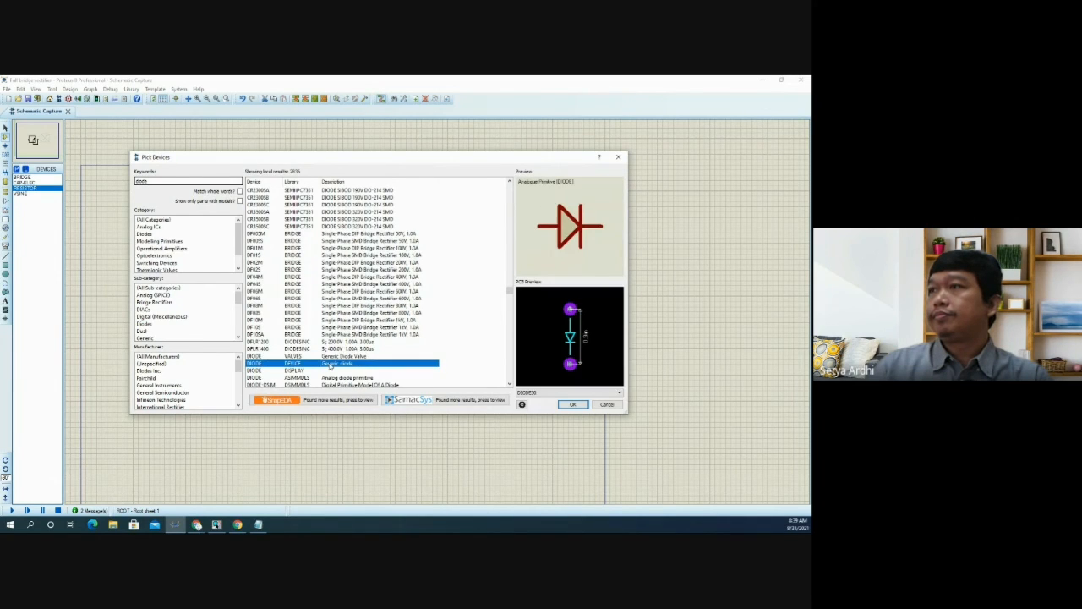
left_click(572, 404)
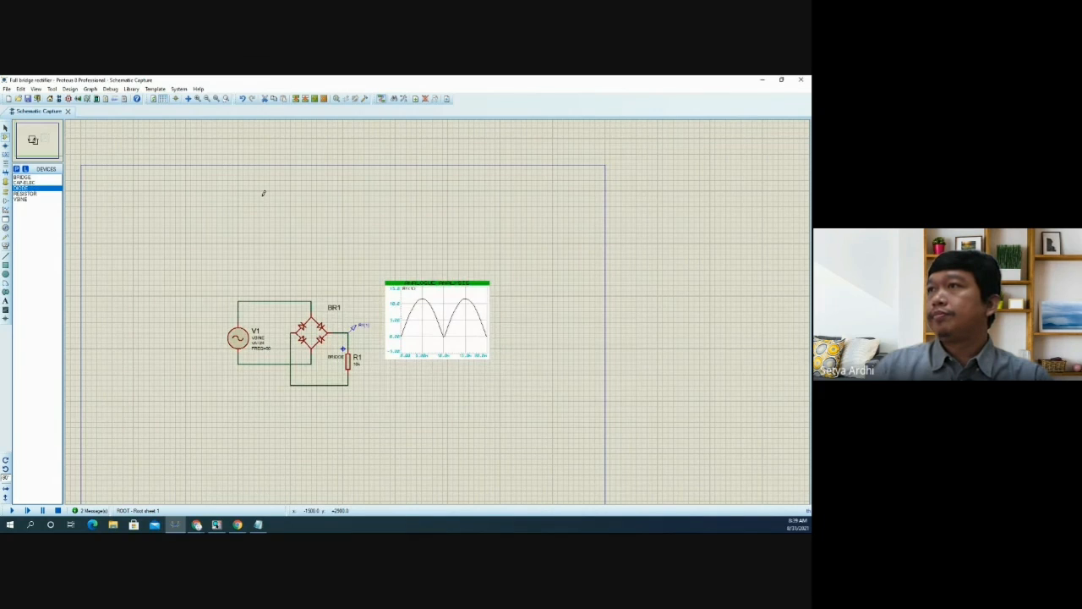
- Place the diode in the free area above the bridge circuit and rotate it 90 degrees anti-clockwise
left_click(212, 213)
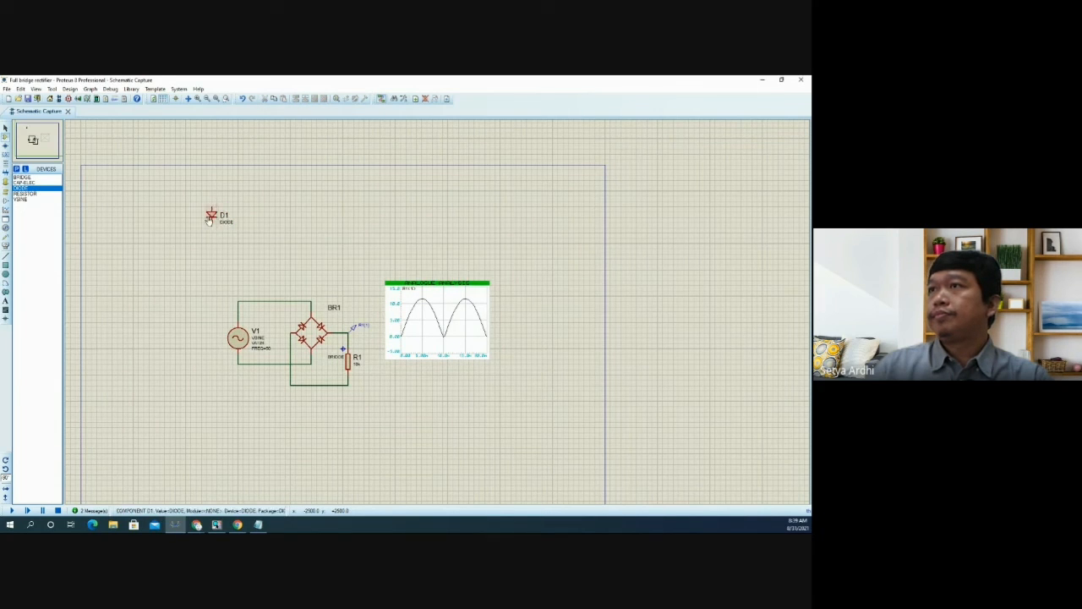
right_click(213, 214)
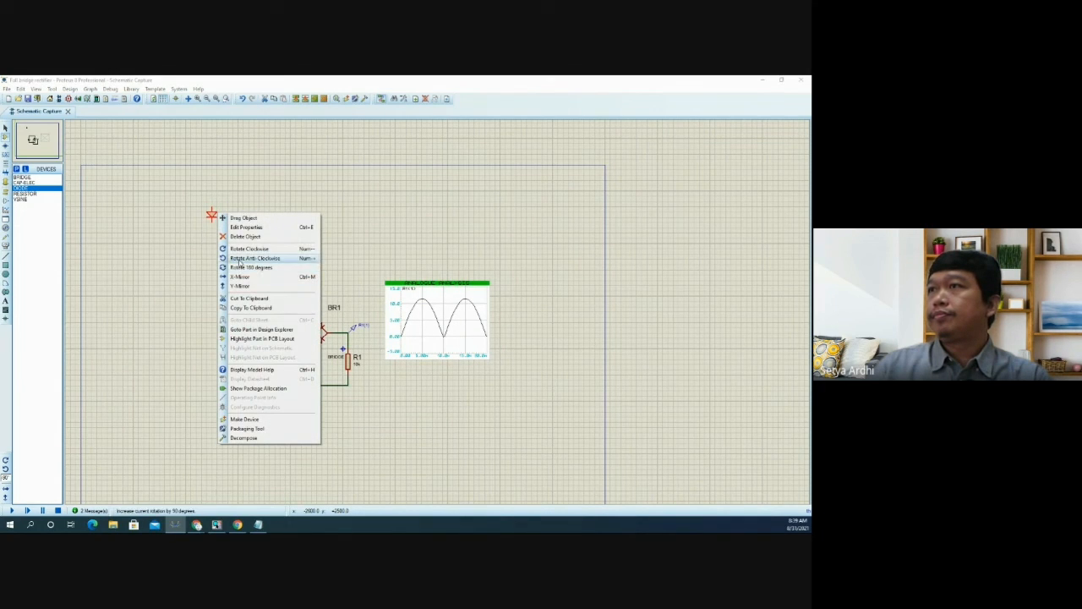
left_click(241, 267)
key("F6")
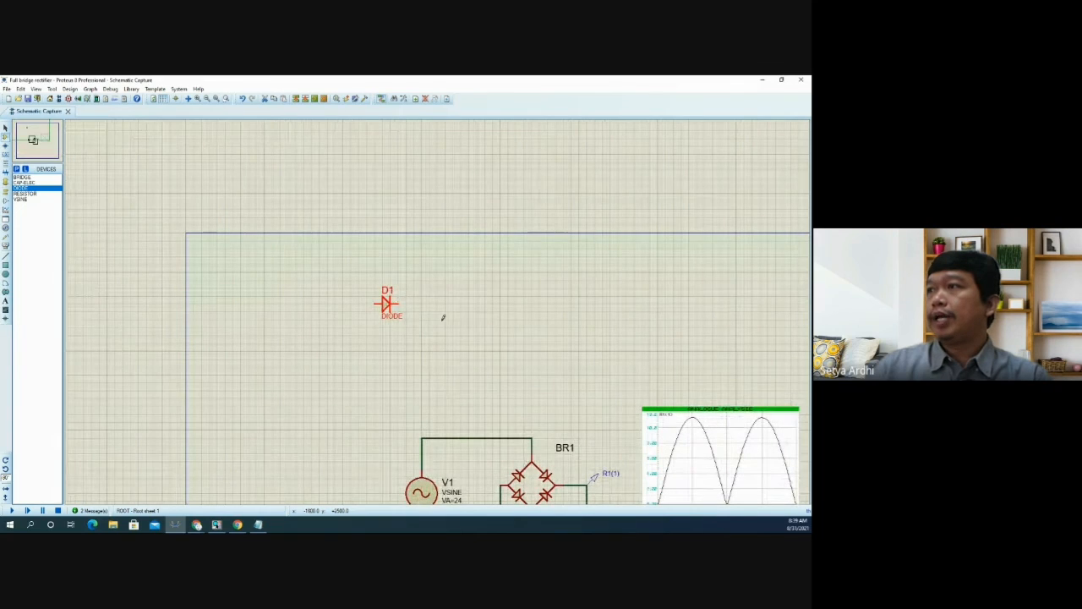
- Place a resistor below and to the right of diode D1 and wire its upper terminal to the diode's cathode
left_click(25, 194)
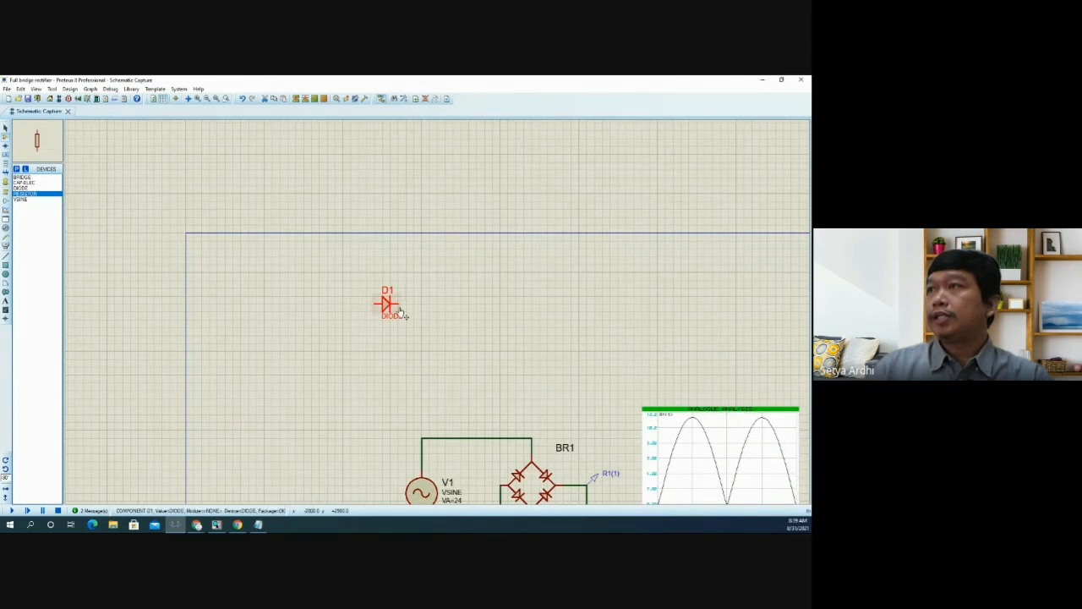
left_click(462, 338)
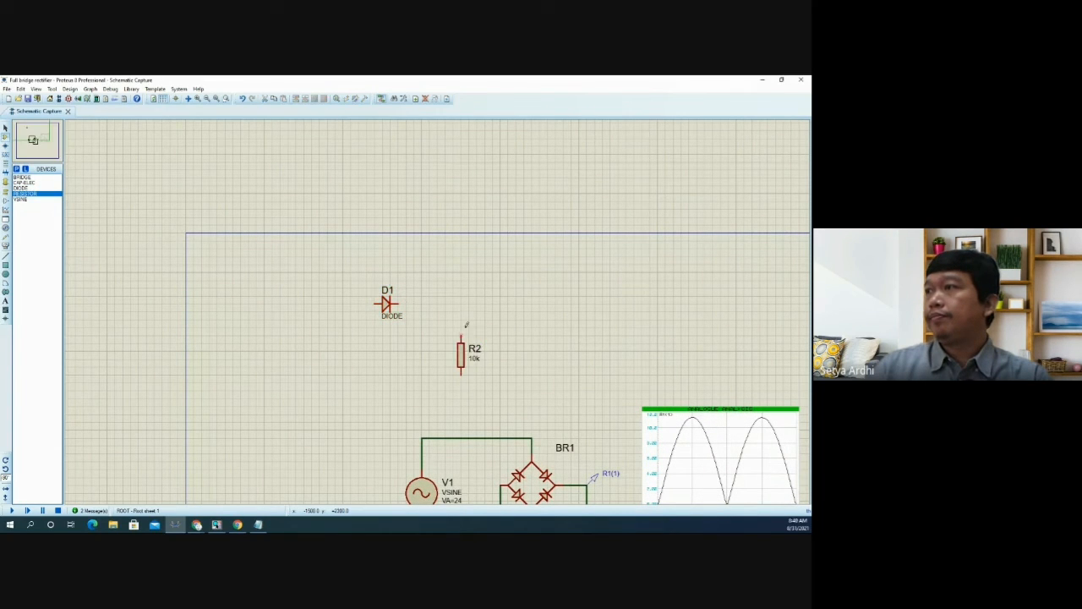
left_click(461, 336)
left_click(401, 303)
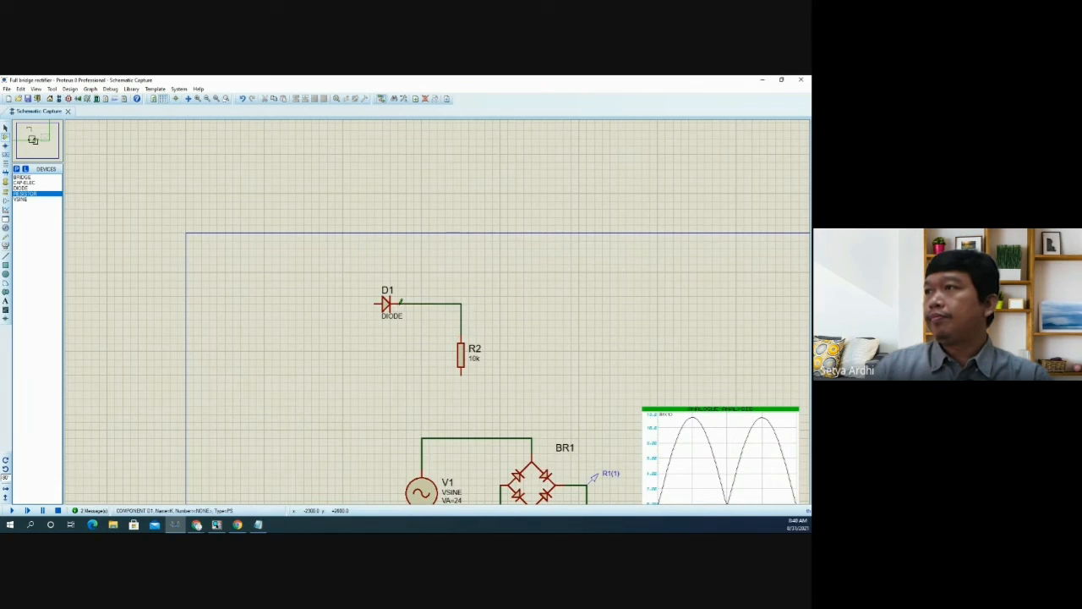
- Place a VSINE source to the left of diode D1 and wire it to the diode's anode and the resistor's lower terminal
left_click(24, 199)
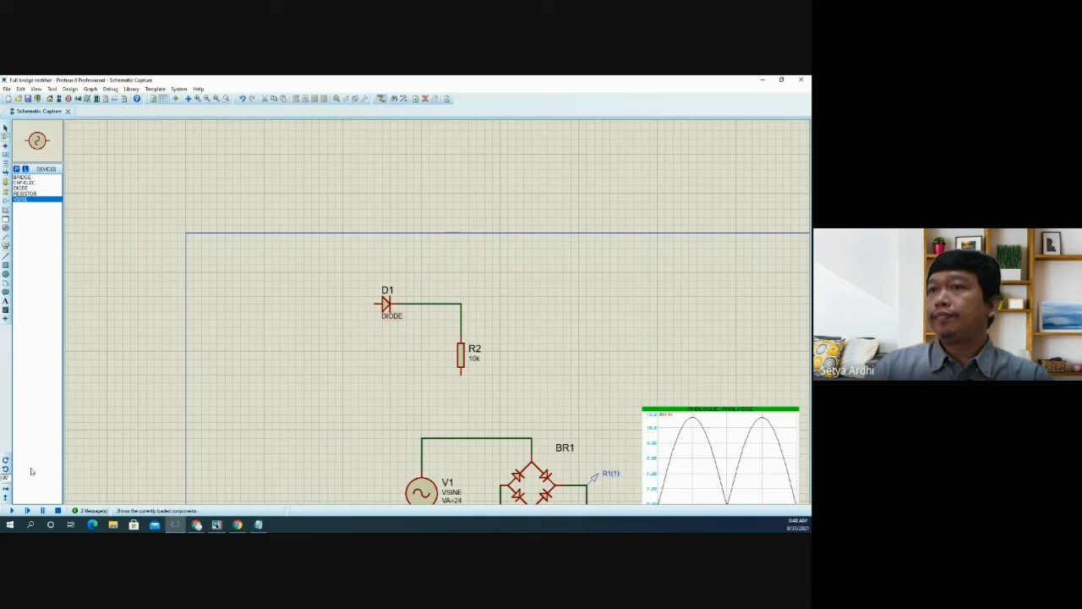
left_click(326, 338)
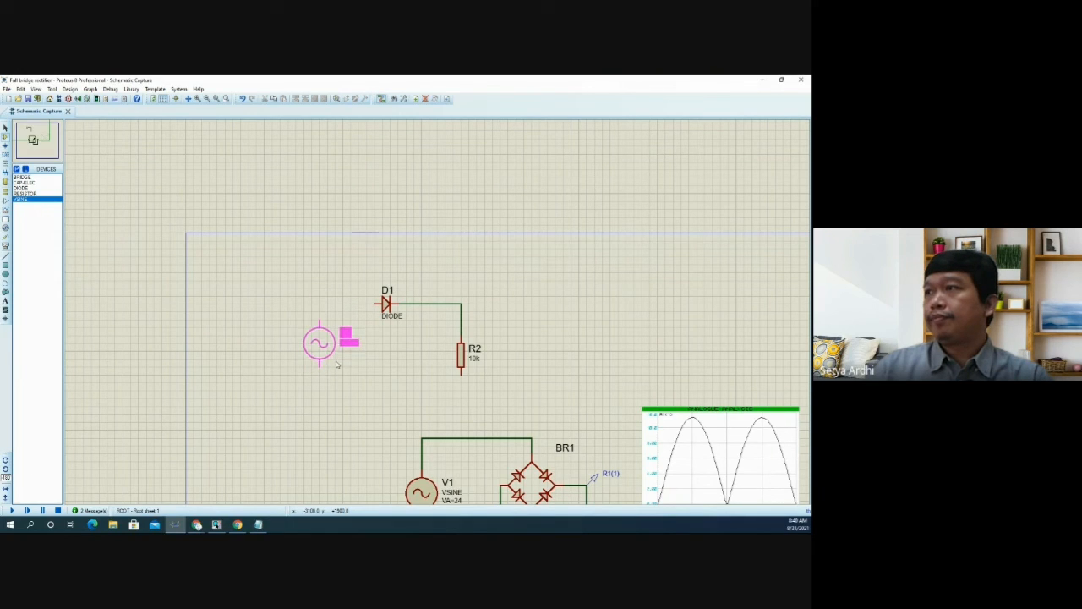
left_click(335, 359)
left_click(319, 321)
left_click(374, 301)
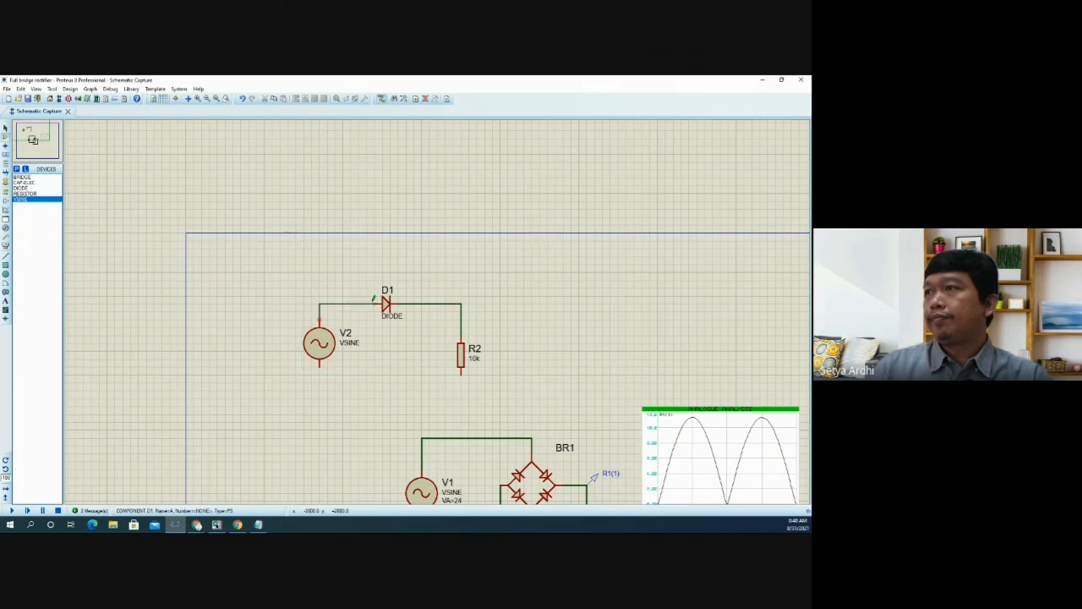
left_click(319, 365)
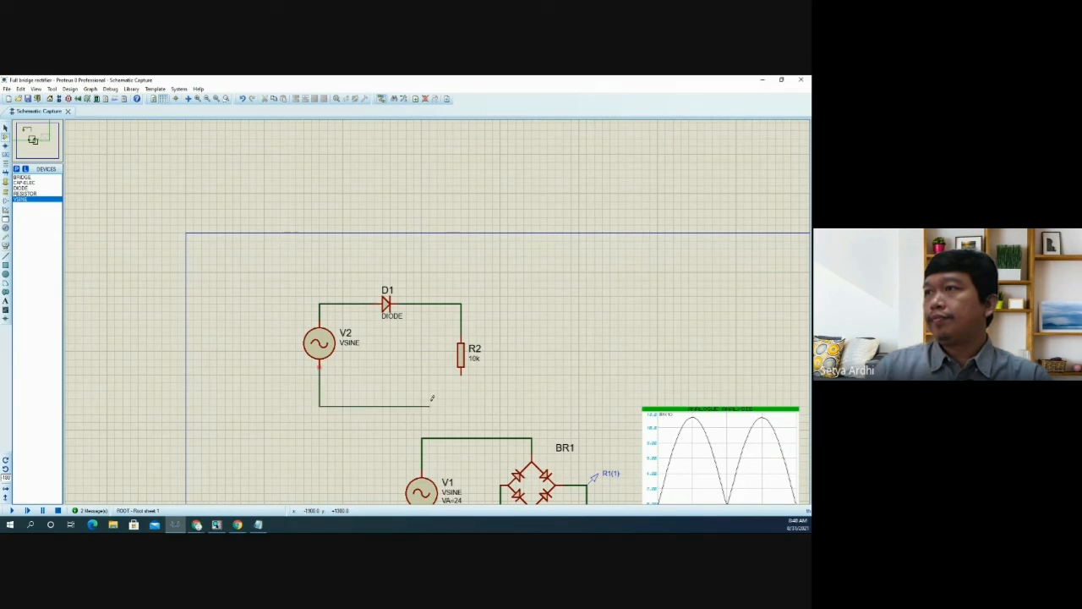
left_click(461, 373)
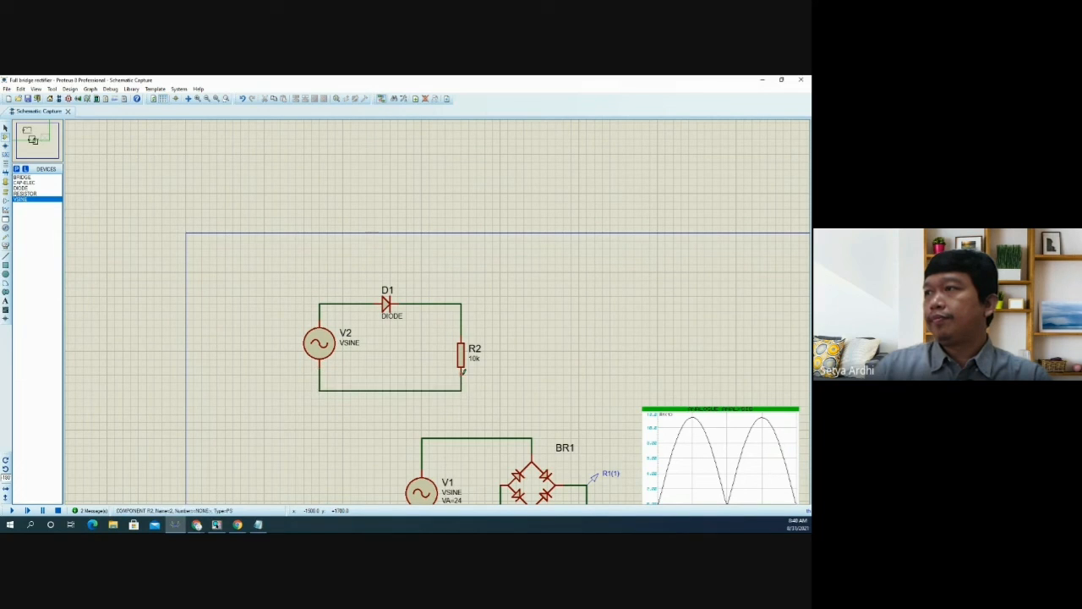
- Set the amplitude of source V2 to 24 and its frequency to 50
scroll(499, 361, "down", 1)
scroll(499, 324, "up", 1)
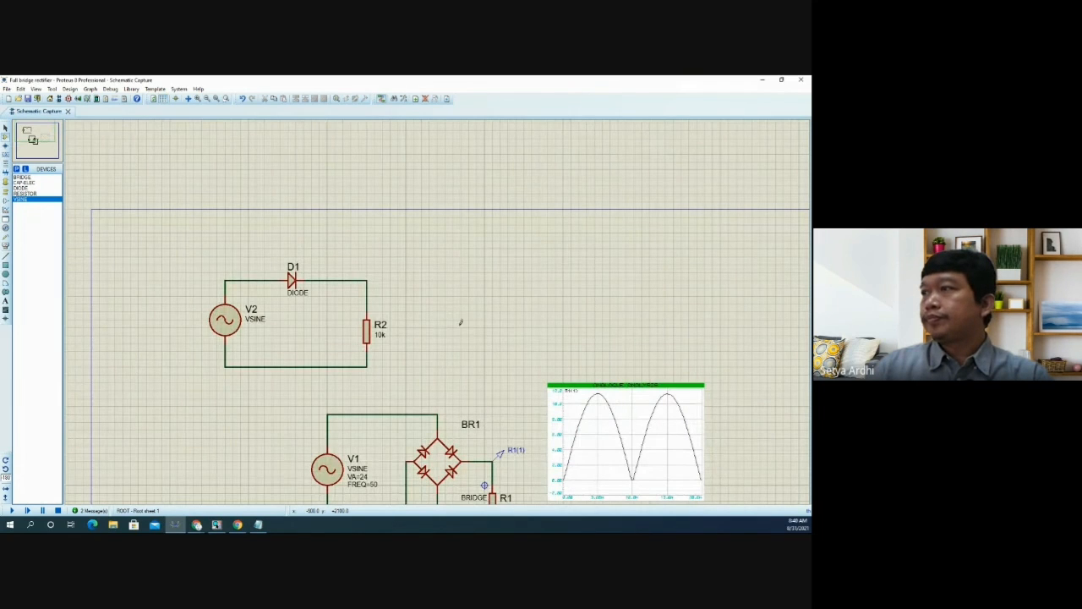
scroll(460, 322, "down", 2)
scroll(437, 329, "up", 3)
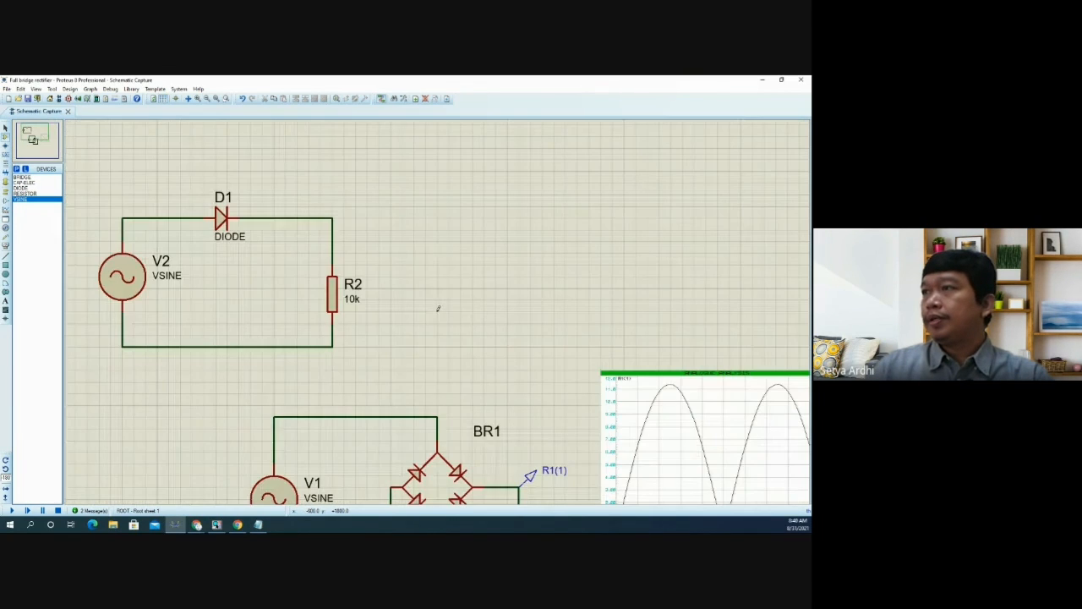
double_click(133, 284)
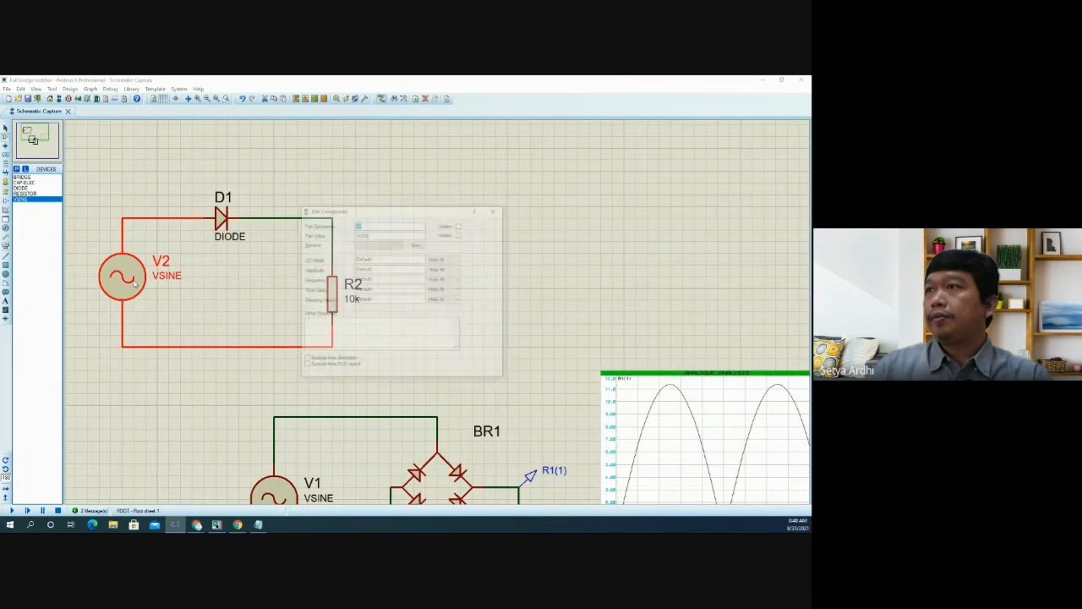
left_click(378, 269)
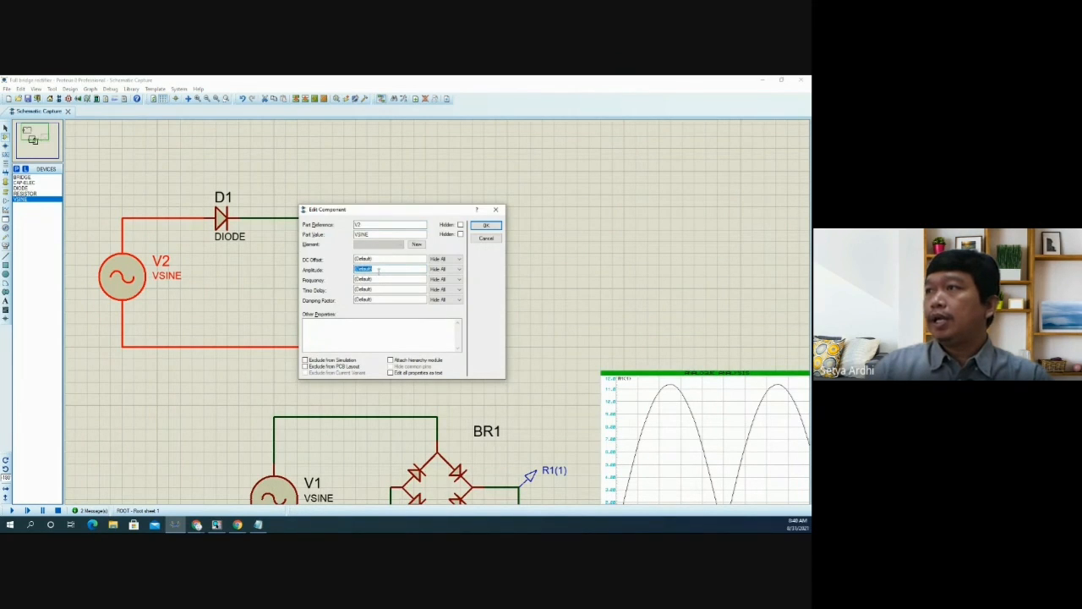
type("24")
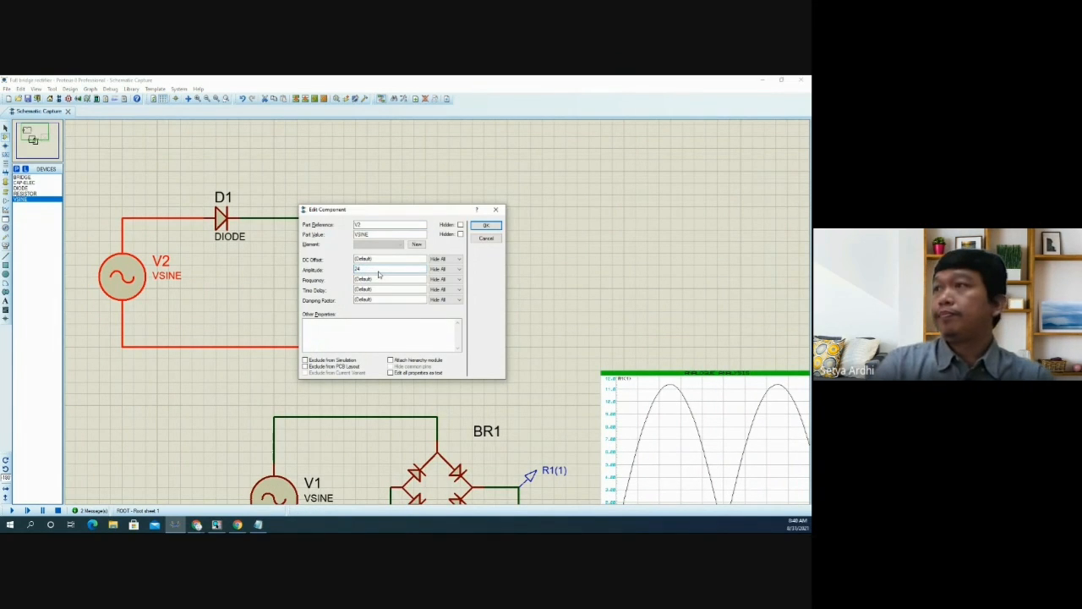
left_click(378, 278)
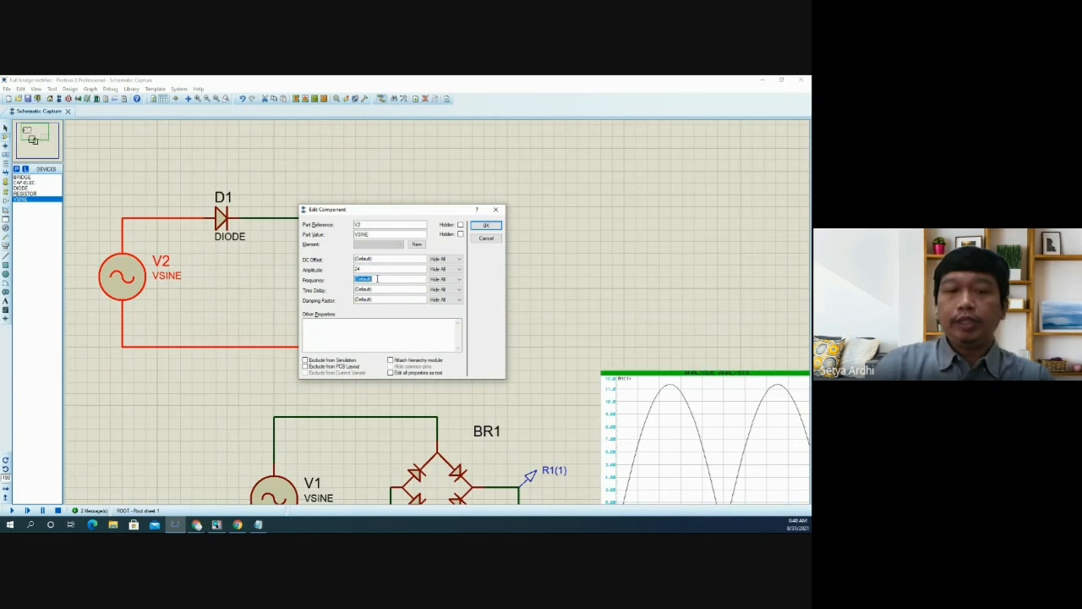
type("50")
key("Return")
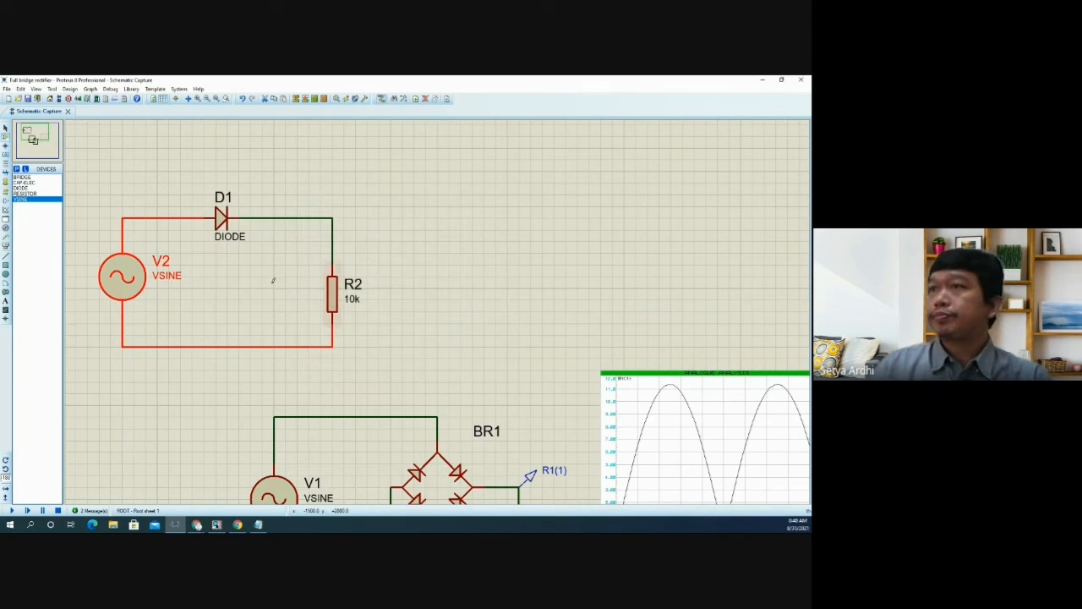
- Set the amplitude and frequency properties of source V2 to Show All on the schematic
double_click(123, 275)
left_click(457, 268)
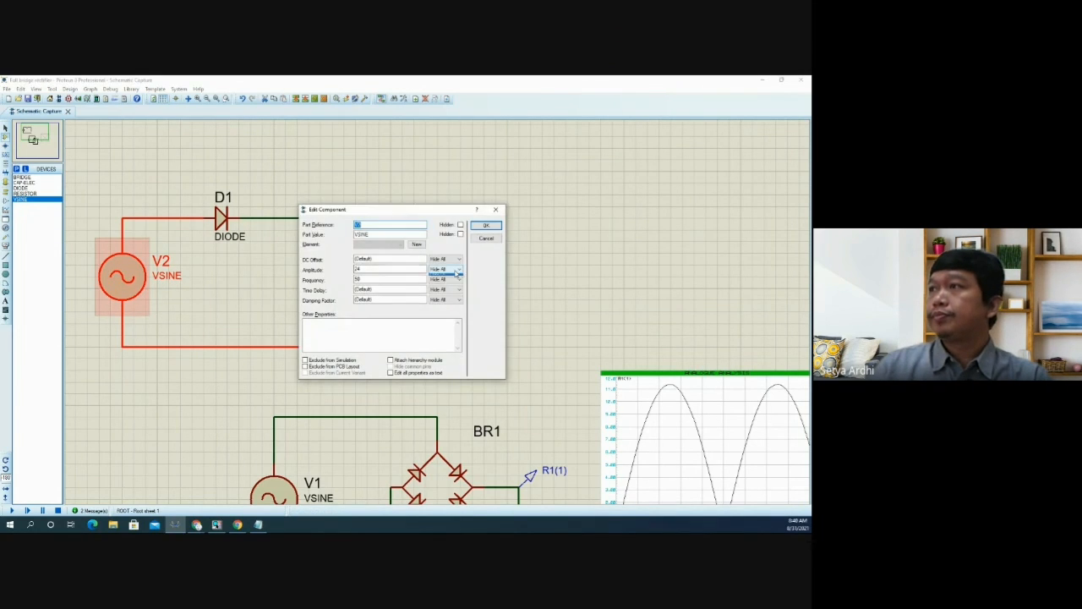
left_click(442, 276)
left_click(454, 279)
left_click(454, 287)
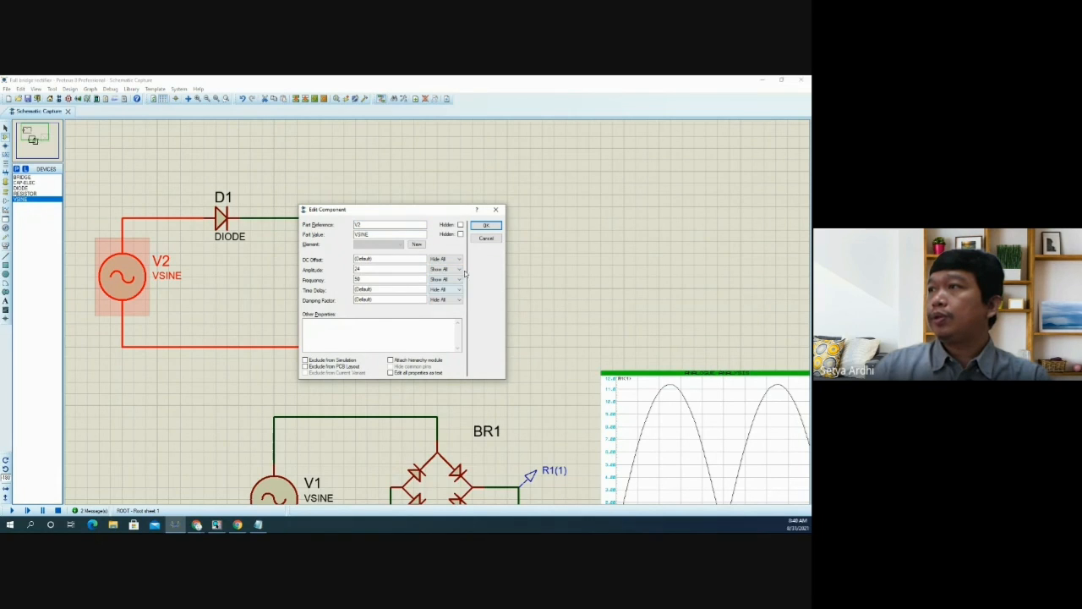
left_click(486, 225)
left_click(451, 254)
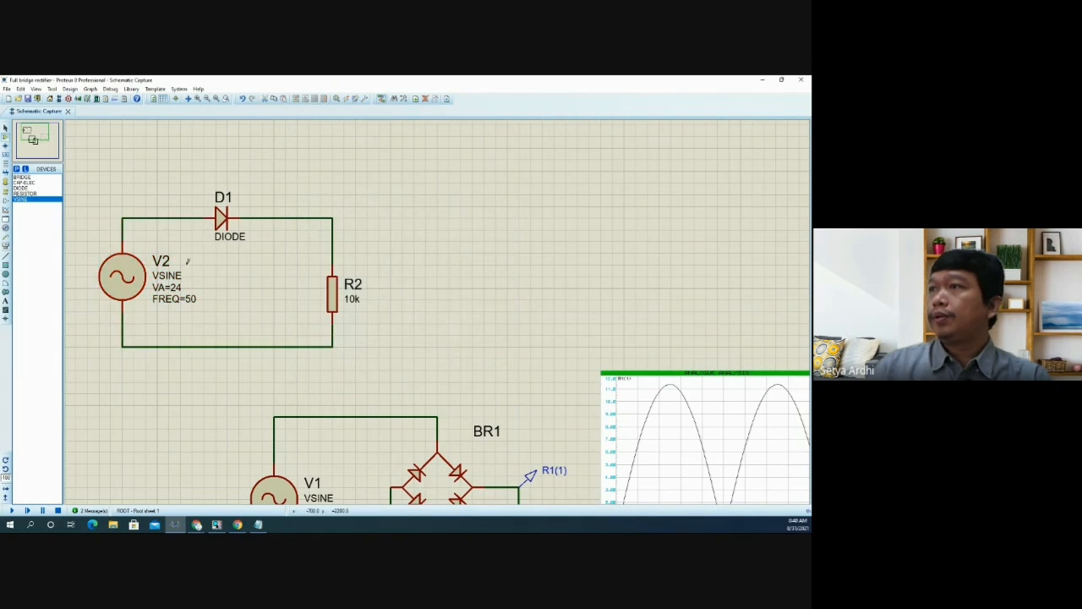
- Draw an analogue graph to the right of the single-diode circuit and connect a voltage probe to the diode-resistor node
left_click(6, 211)
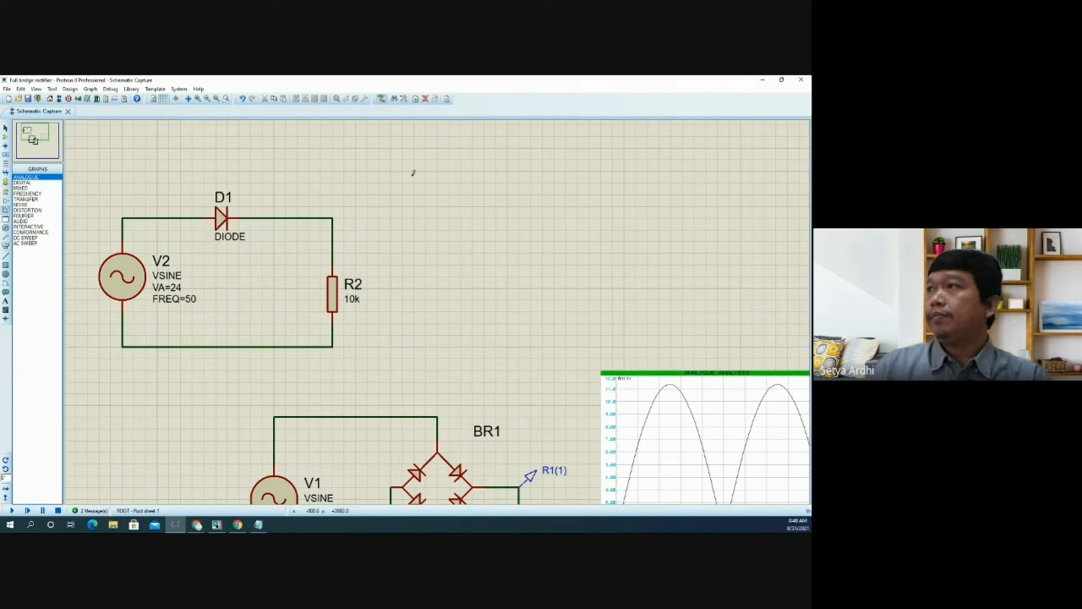
left_click_drag(412, 175, 610, 331)
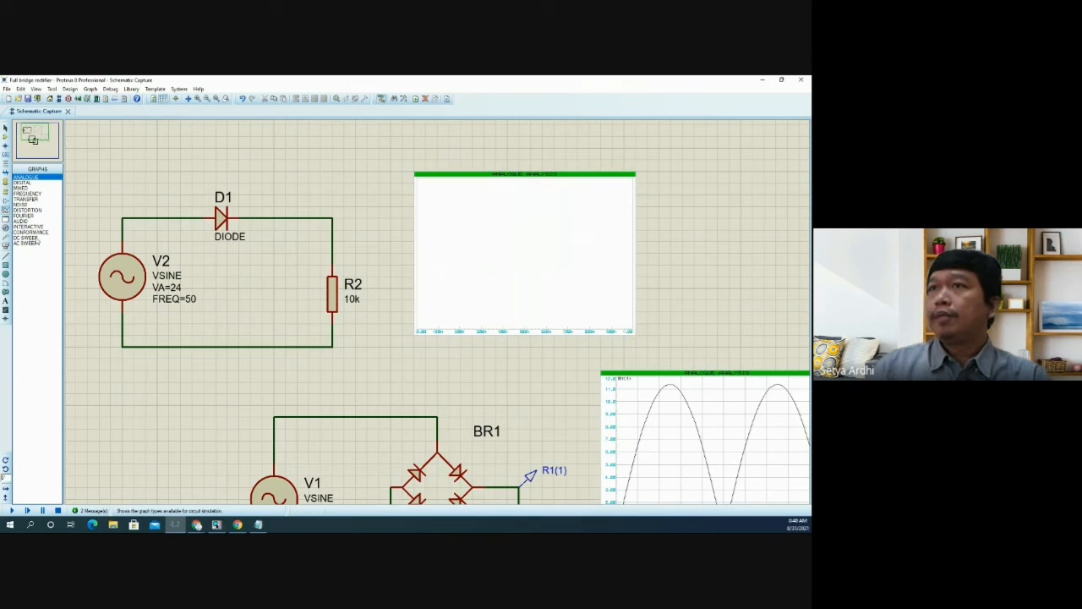
left_click(6, 238)
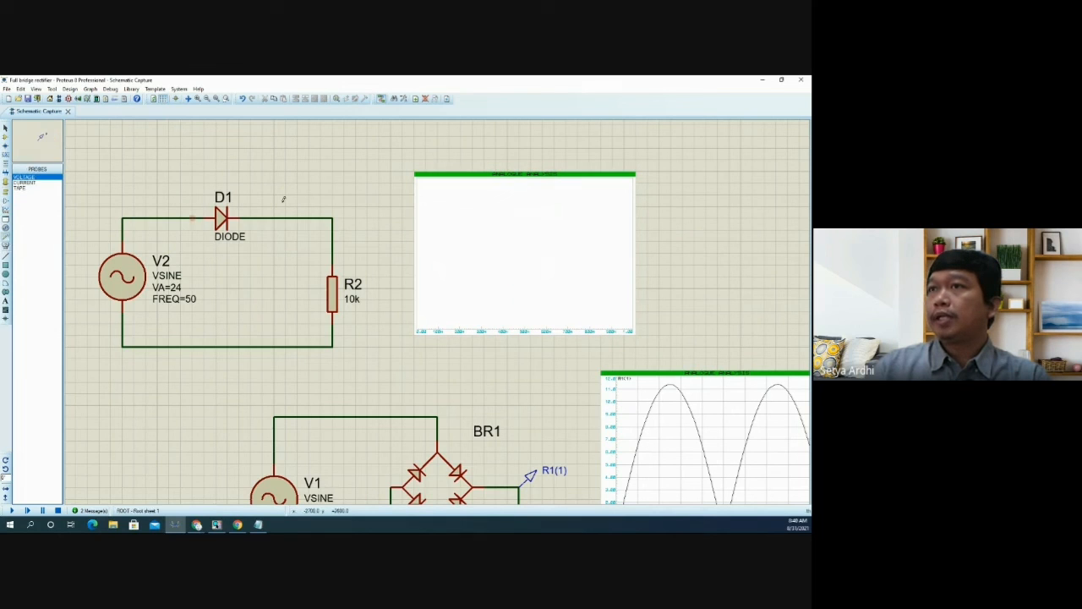
left_click(336, 204)
left_click(332, 217)
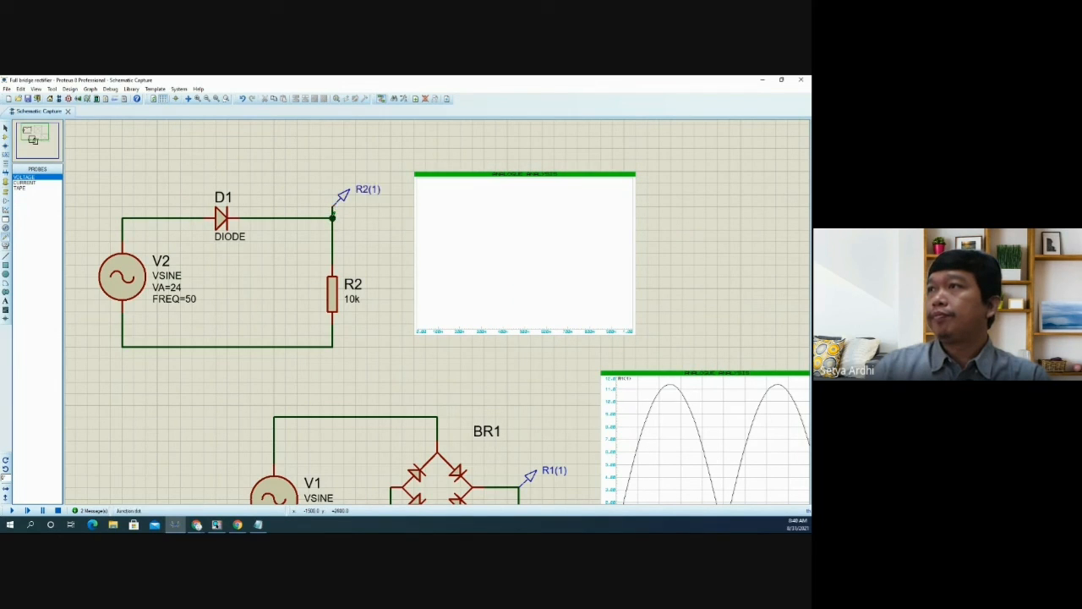
- Add a transient trace to the new analogue graph with the R2(1) probe as P1
right_click(526, 277)
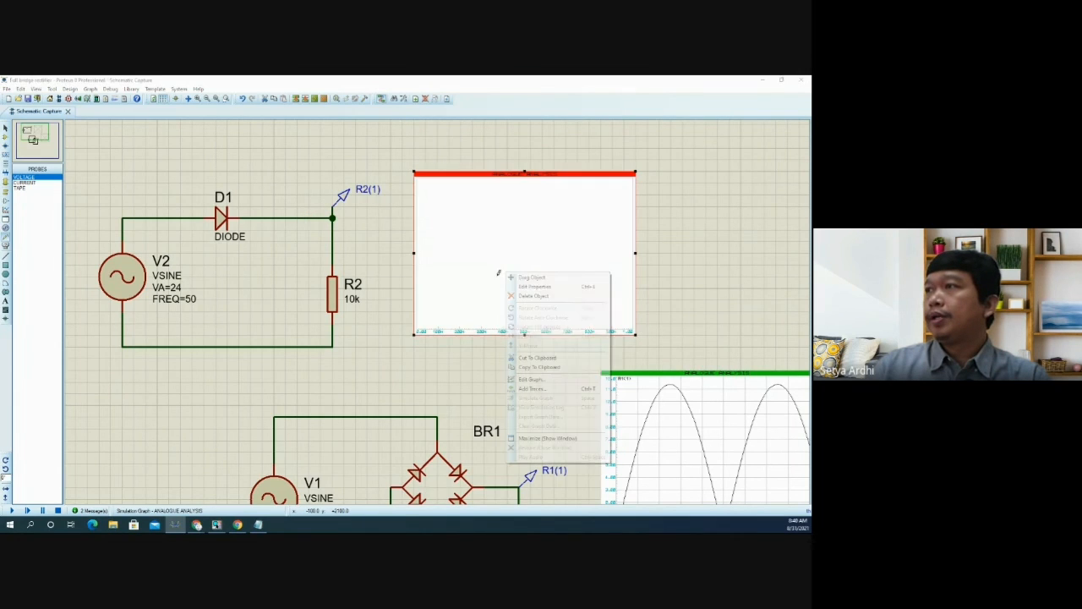
left_click(542, 387)
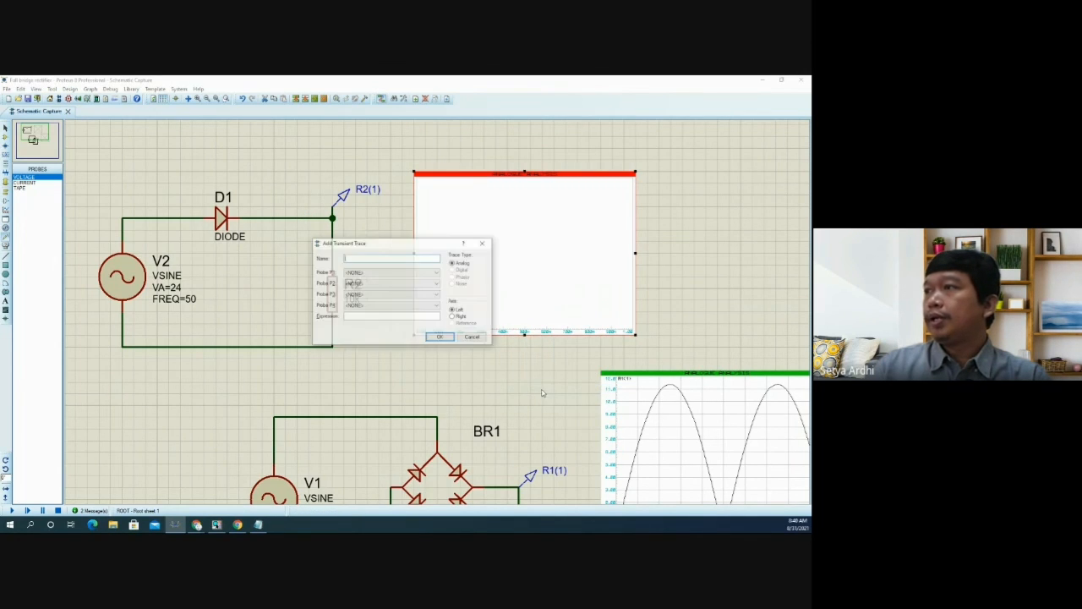
left_click(421, 272)
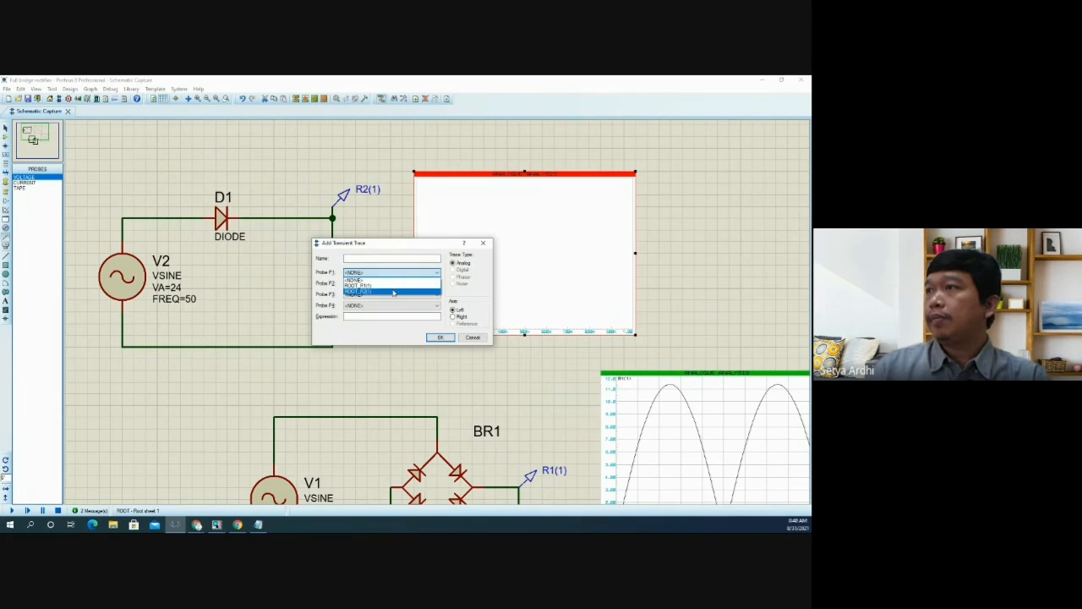
left_click(393, 293)
left_click(440, 337)
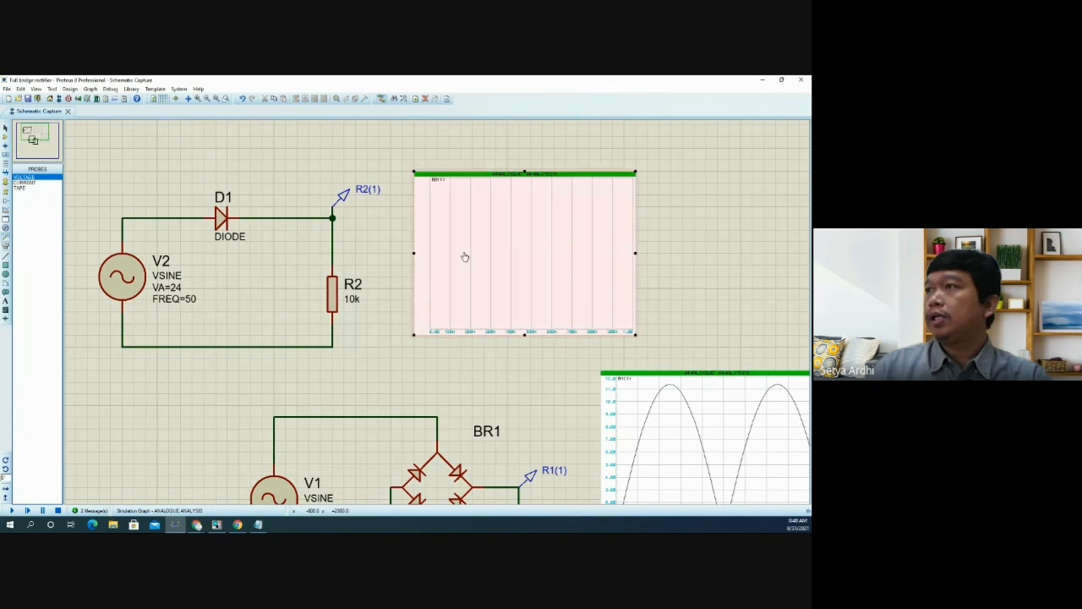
- Set the stop time of the half-wave circuit's analogue graph to 20m and simulate the graph
right_click(465, 256)
left_click(517, 359)
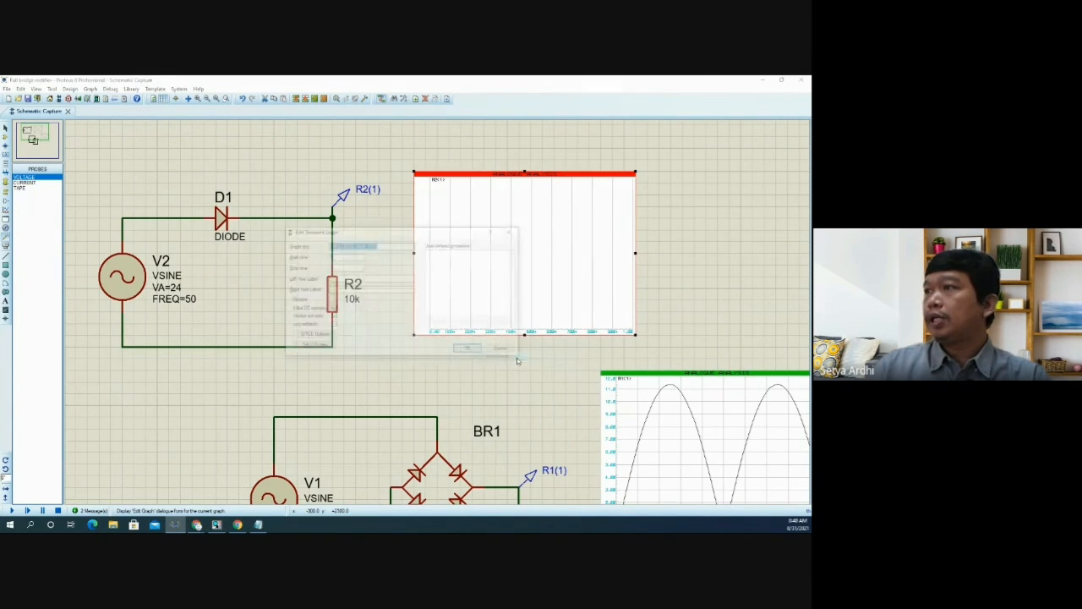
left_click(341, 267)
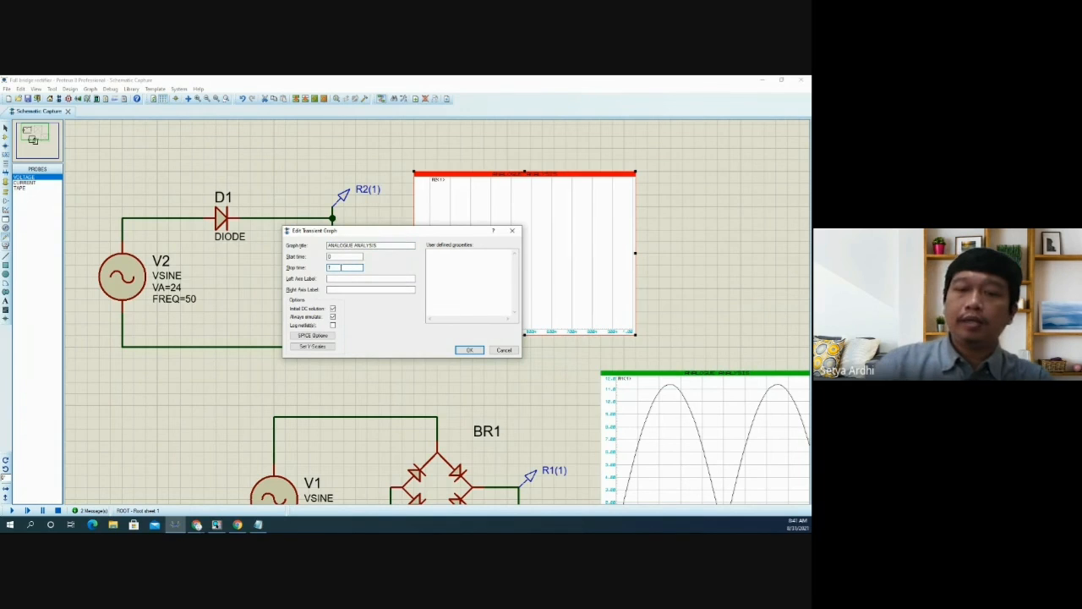
key("BackSpace")
type("20")
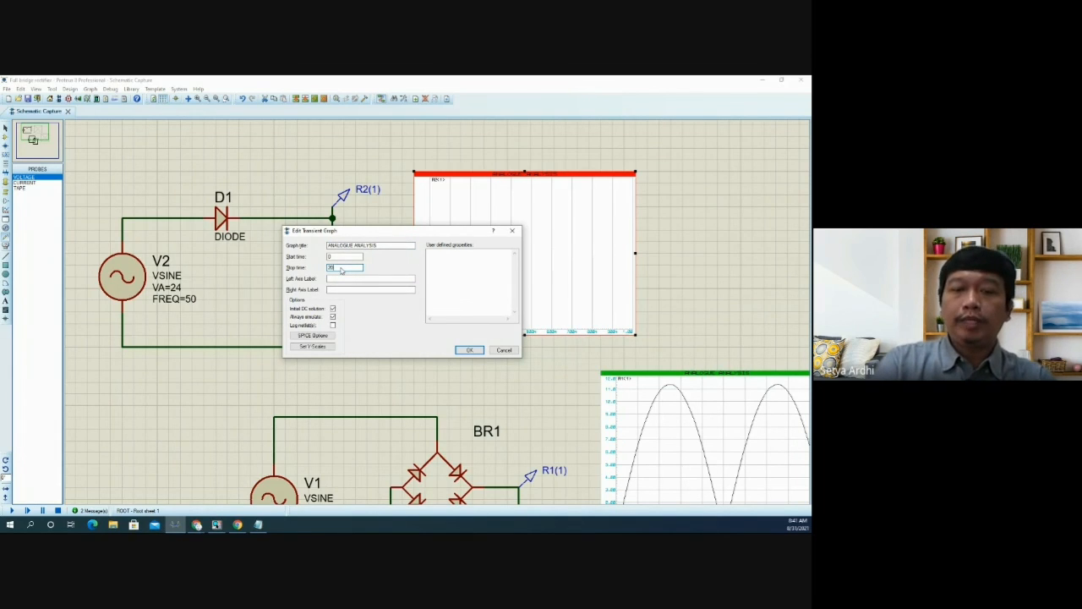
type("m")
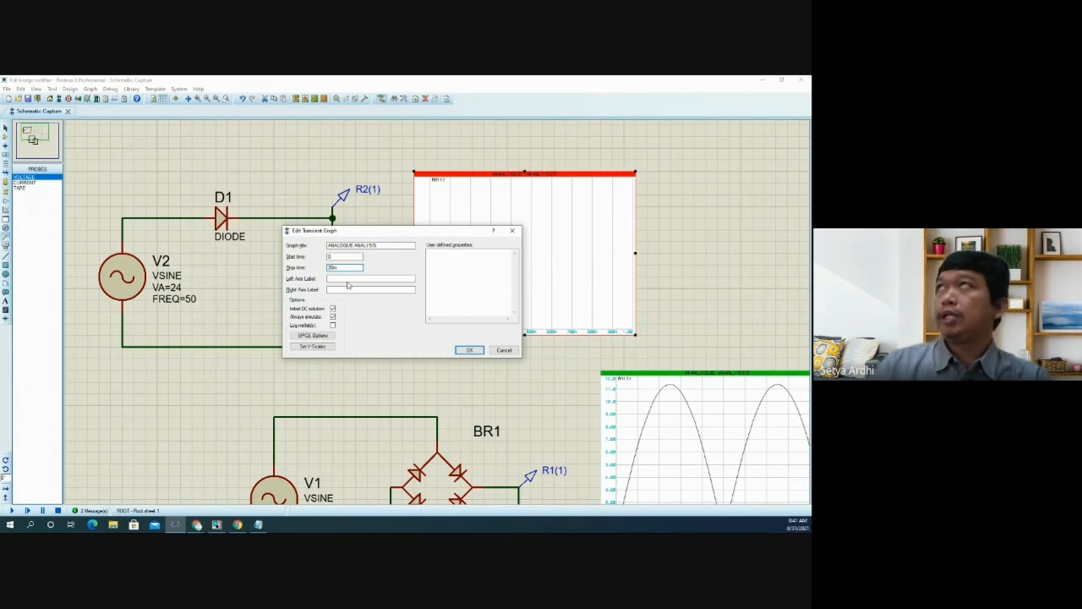
left_click(468, 350)
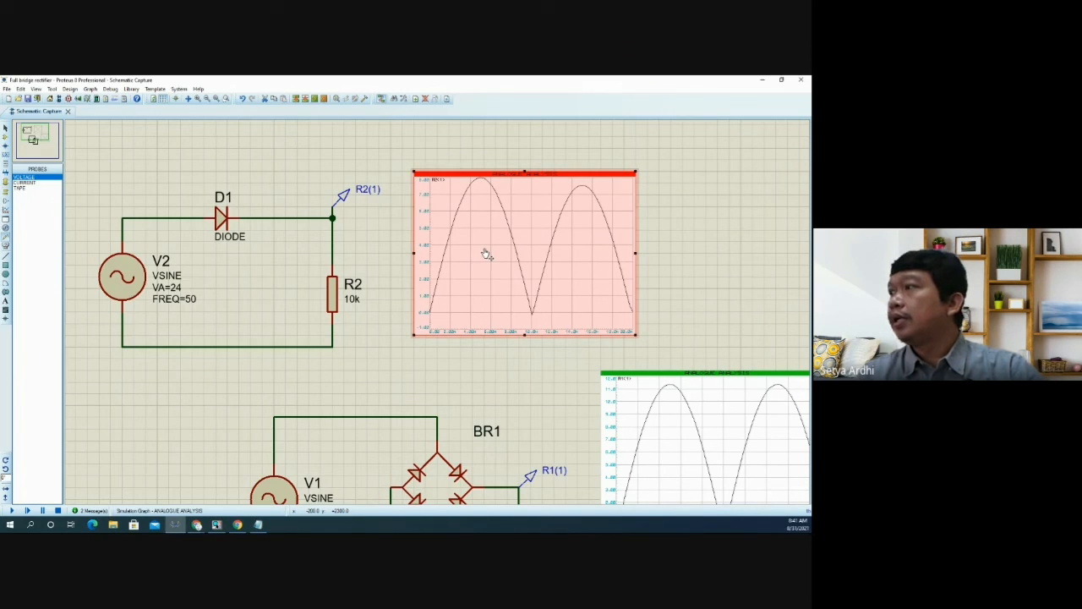
double_click(551, 295)
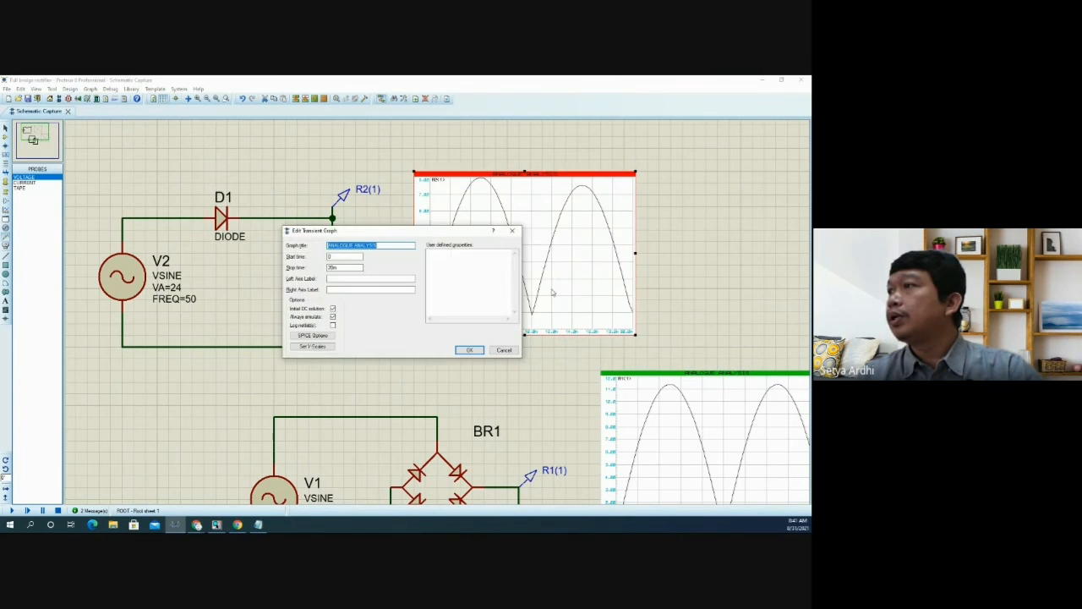
left_click(506, 349)
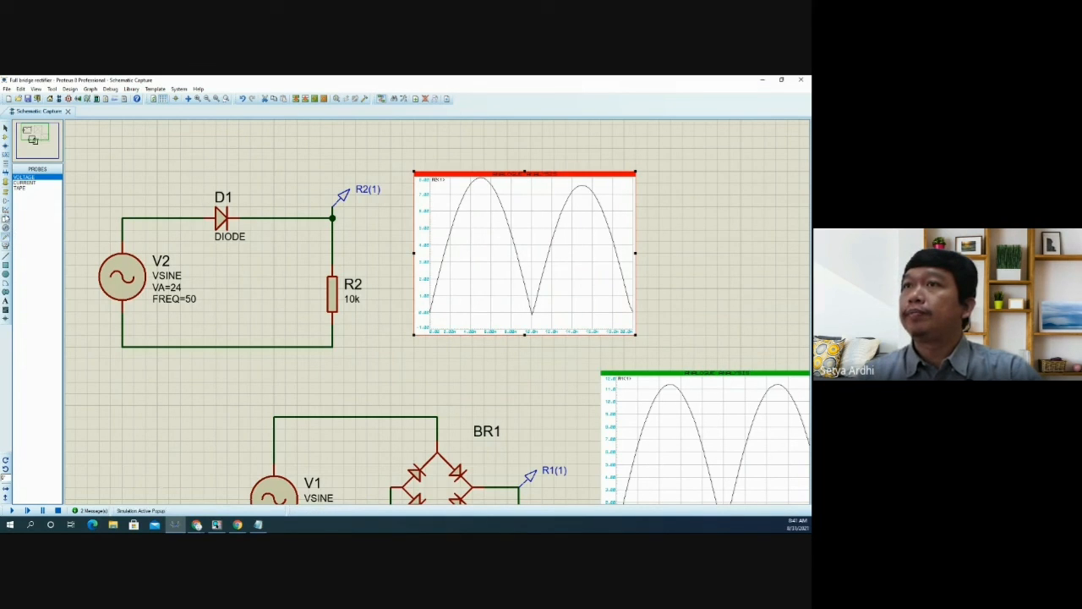
- Place a ground terminal below R2, wire it to the circuit's lower return line, and simulate the half-wave graph again
left_click(6, 201)
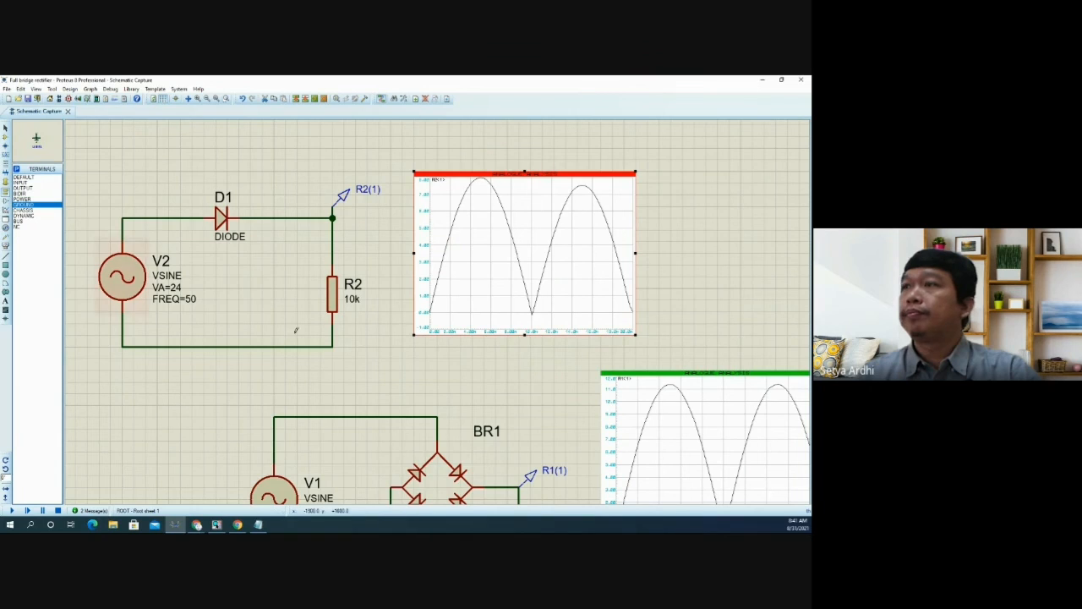
left_click(330, 360)
left_click(333, 367)
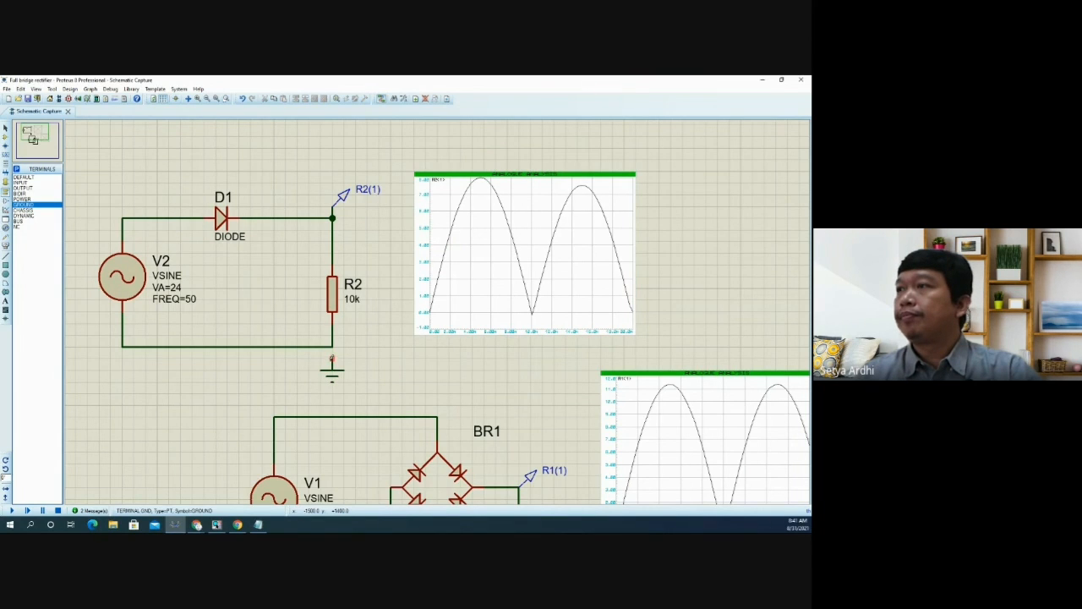
left_click(332, 360)
left_click(333, 347)
left_click(535, 281)
key("space")
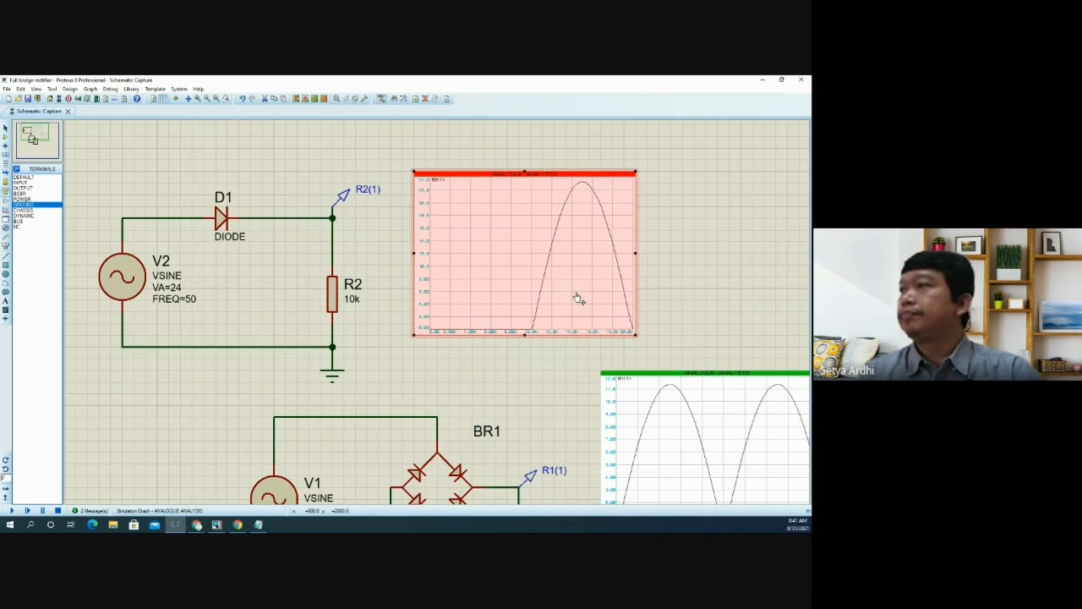
- Set the half-wave graph's stop time to 40m and recalculate its trace
scroll(436, 313, "down", 2)
scroll(498, 437, "down", 1)
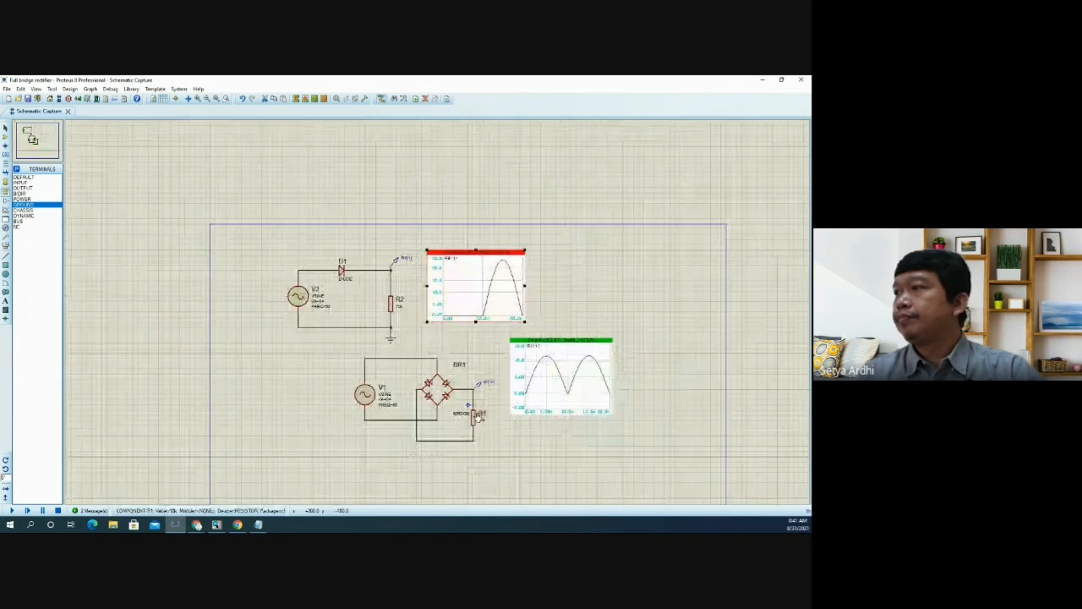
scroll(477, 414, "up", 1)
scroll(463, 184, "down", 1)
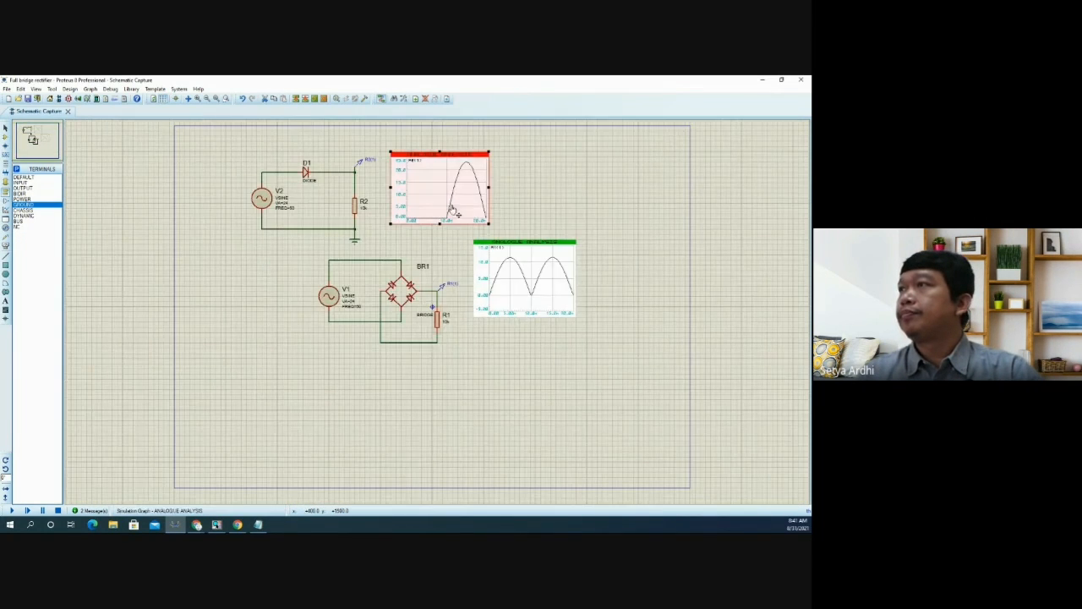
scroll(446, 212, "up", 2)
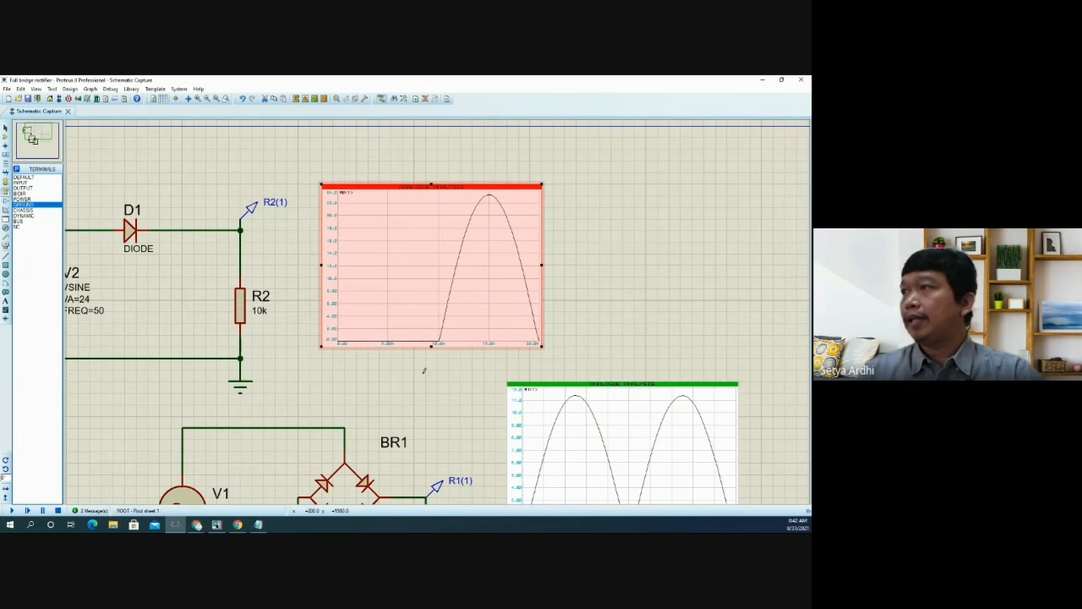
right_click(454, 304)
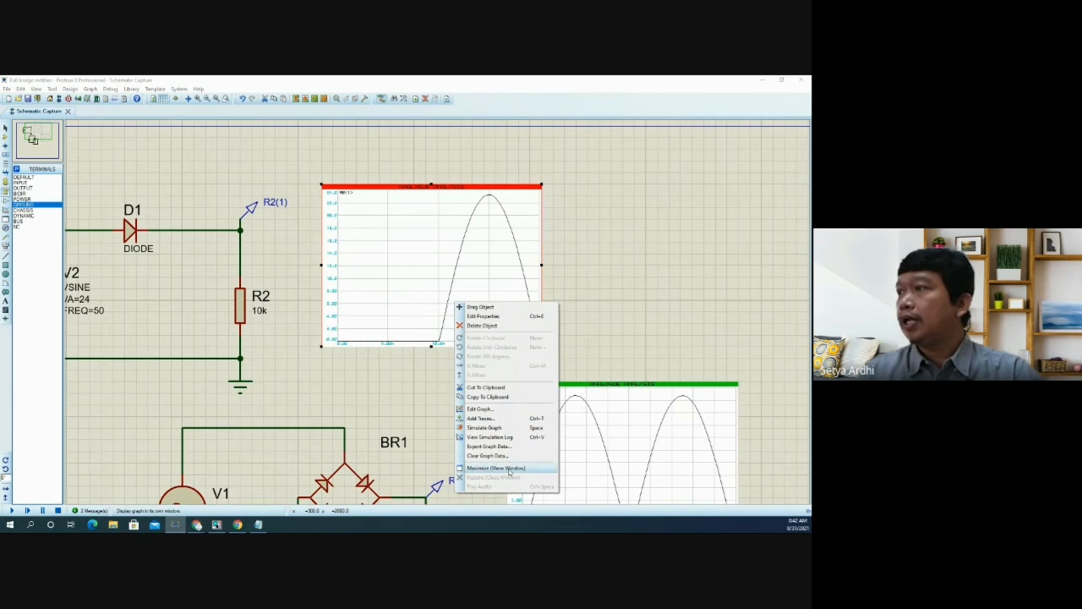
left_click(499, 409)
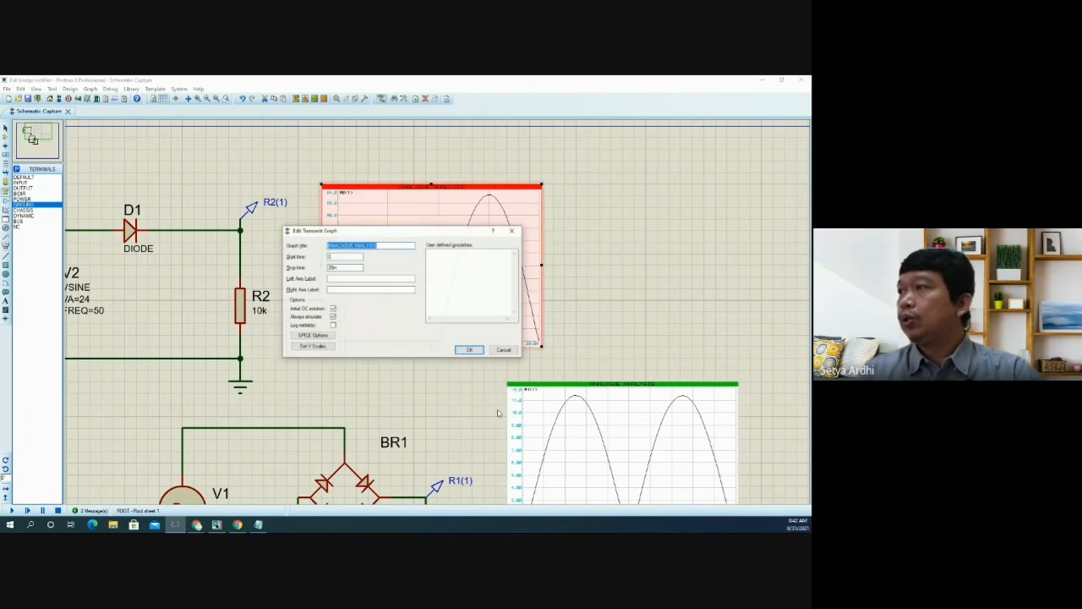
left_click(334, 269)
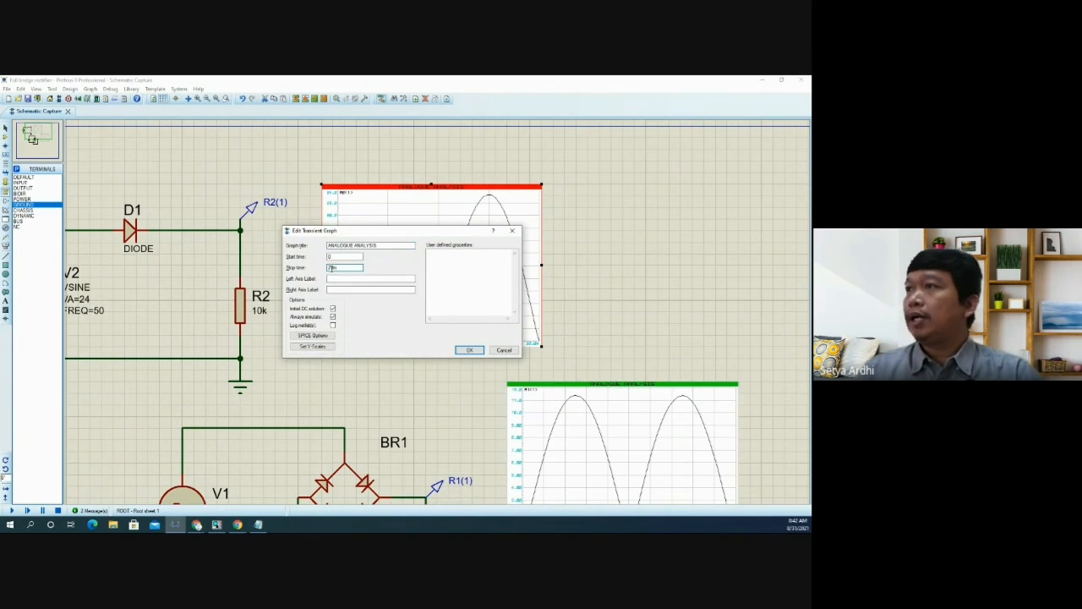
key("BackSpace")
key("Return")
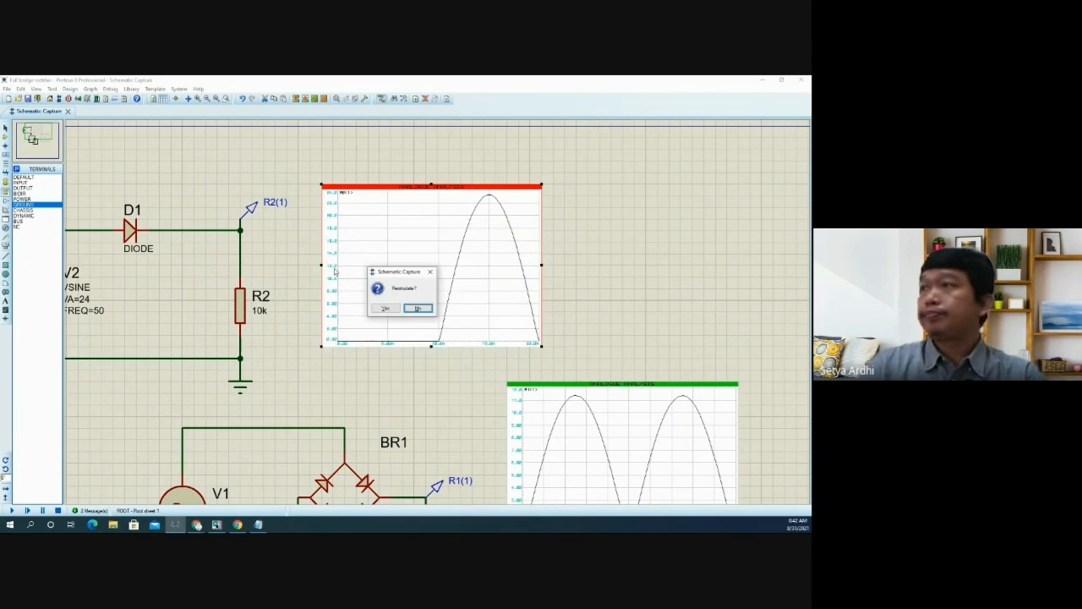
left_click(383, 309)
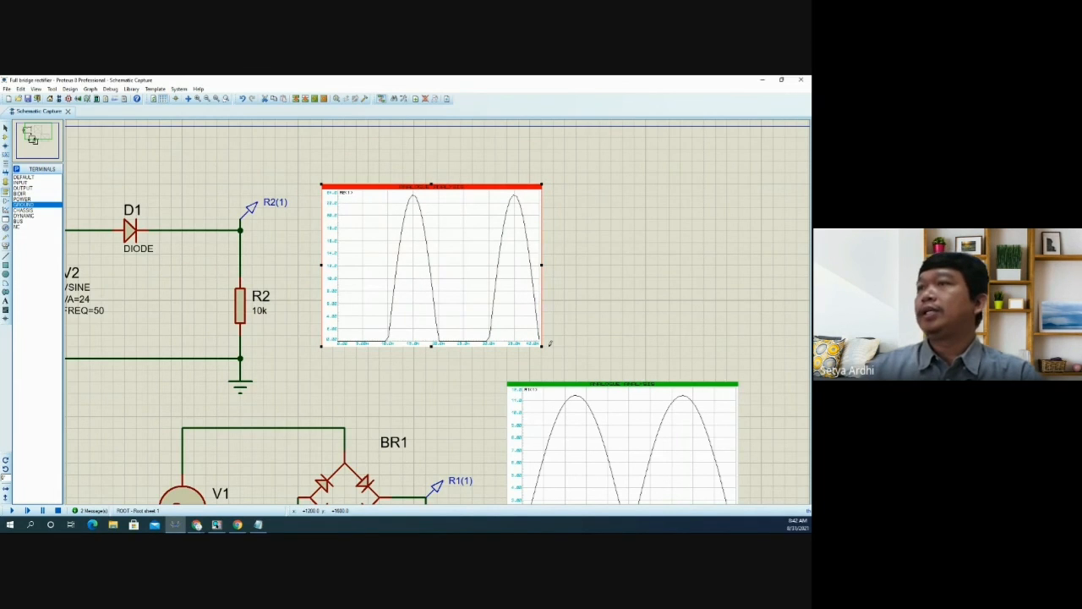
scroll(266, 309, "down", 2)
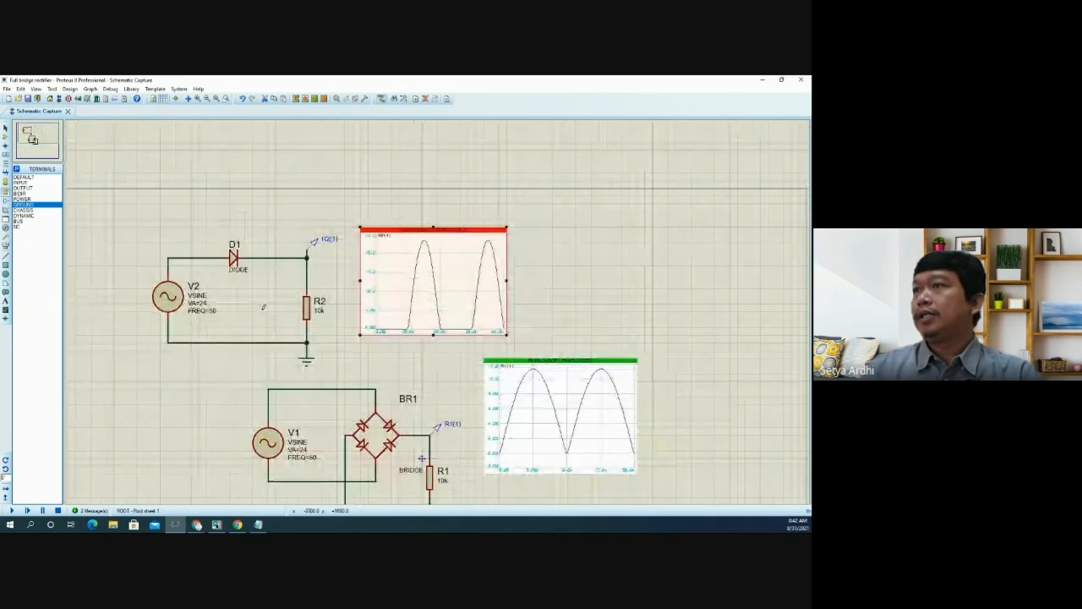
scroll(438, 310, "up", 2)
scroll(507, 311, "down", 1)
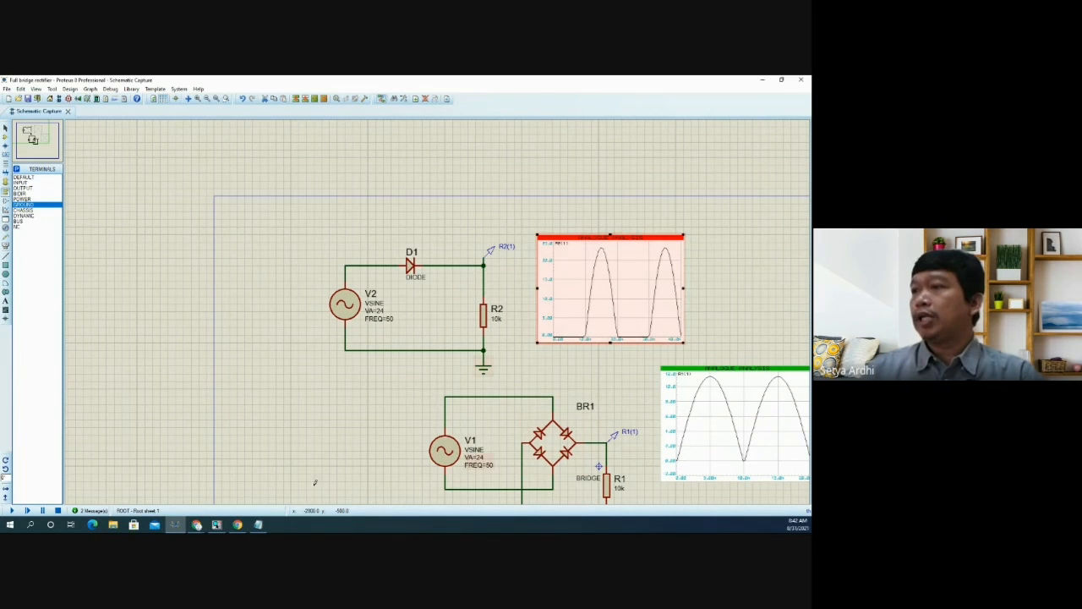
- Switch to Chrome and search Google for "half bridge rectifier" in a new tab
left_click(239, 525)
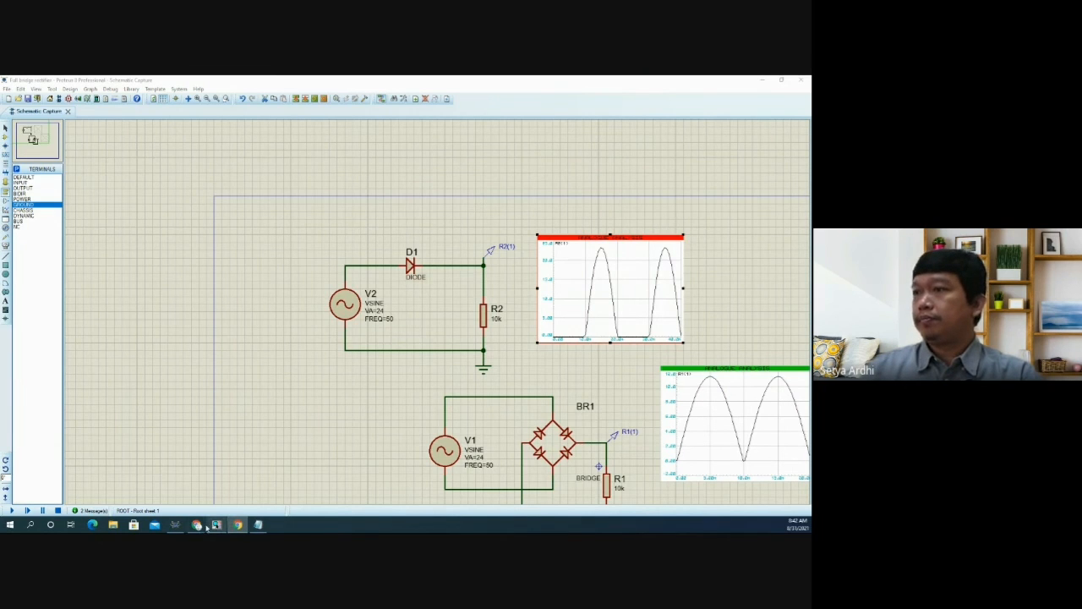
mouse_move(197, 525)
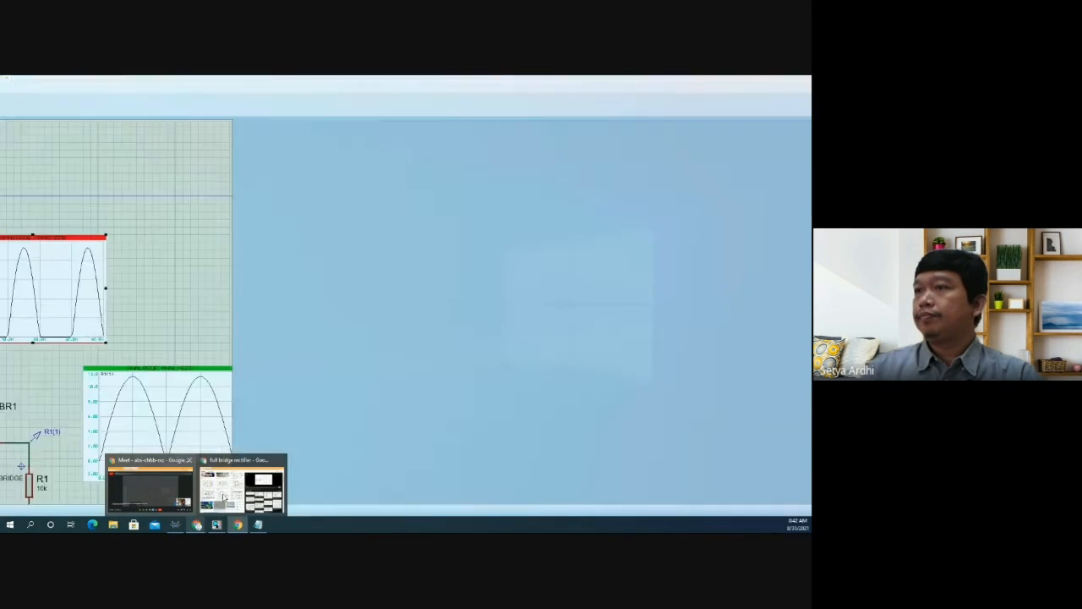
left_click(224, 497)
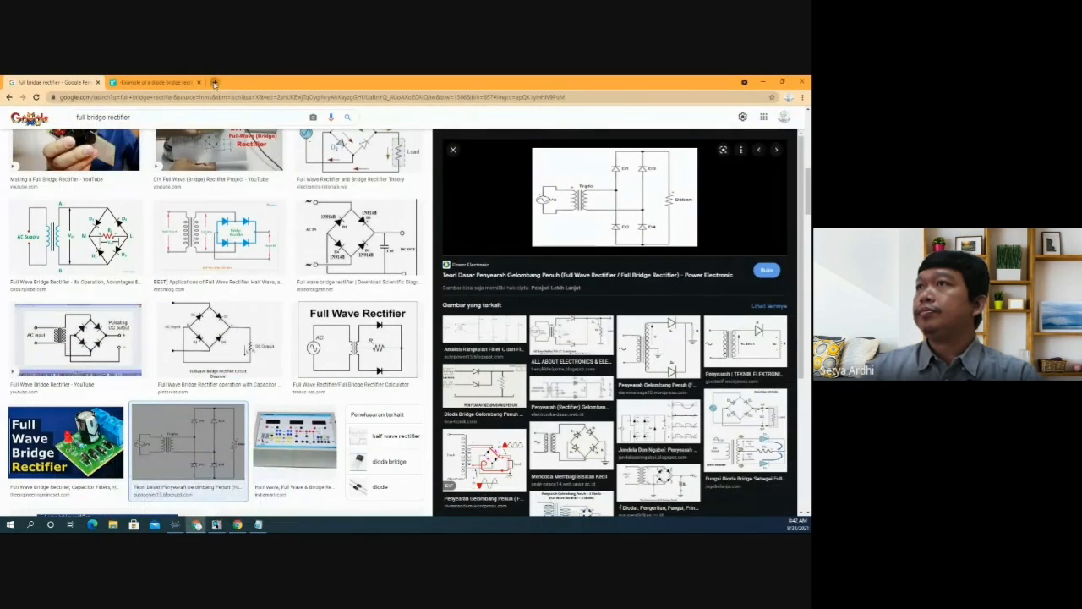
left_click(215, 82)
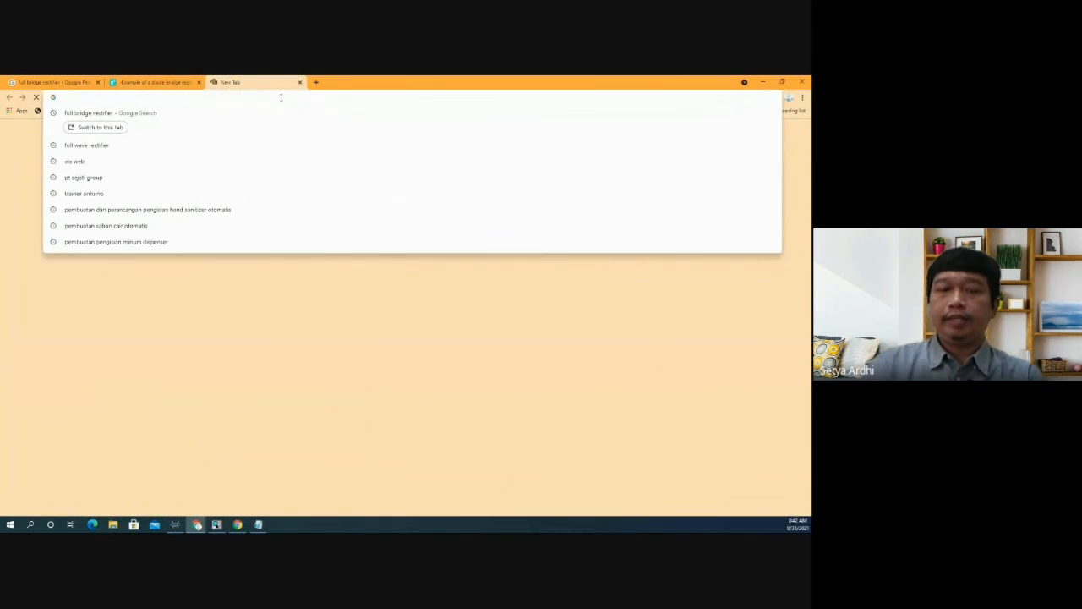
type("half")
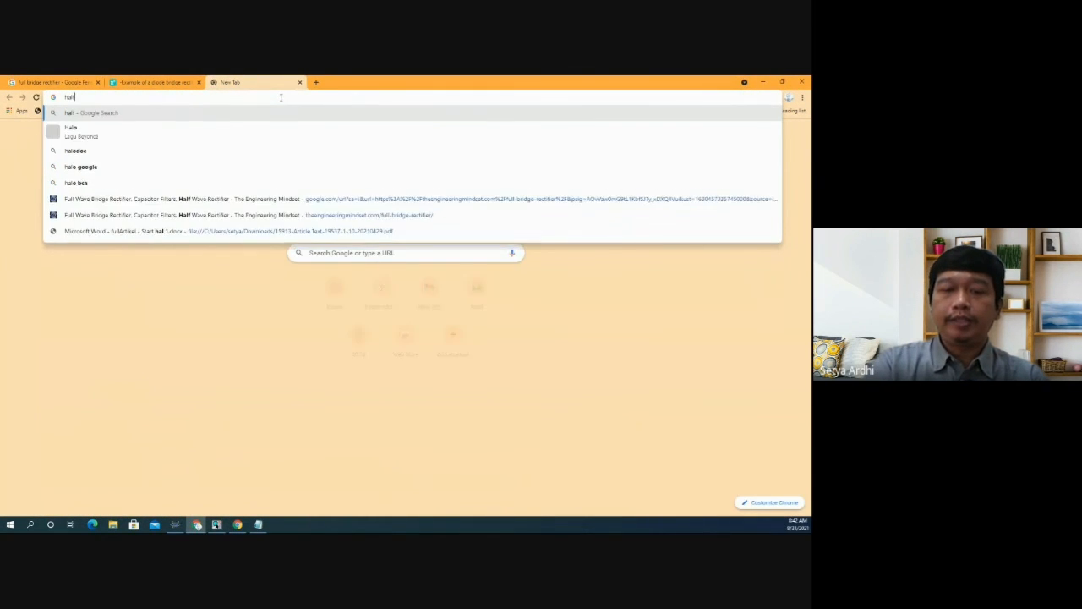
type(" br")
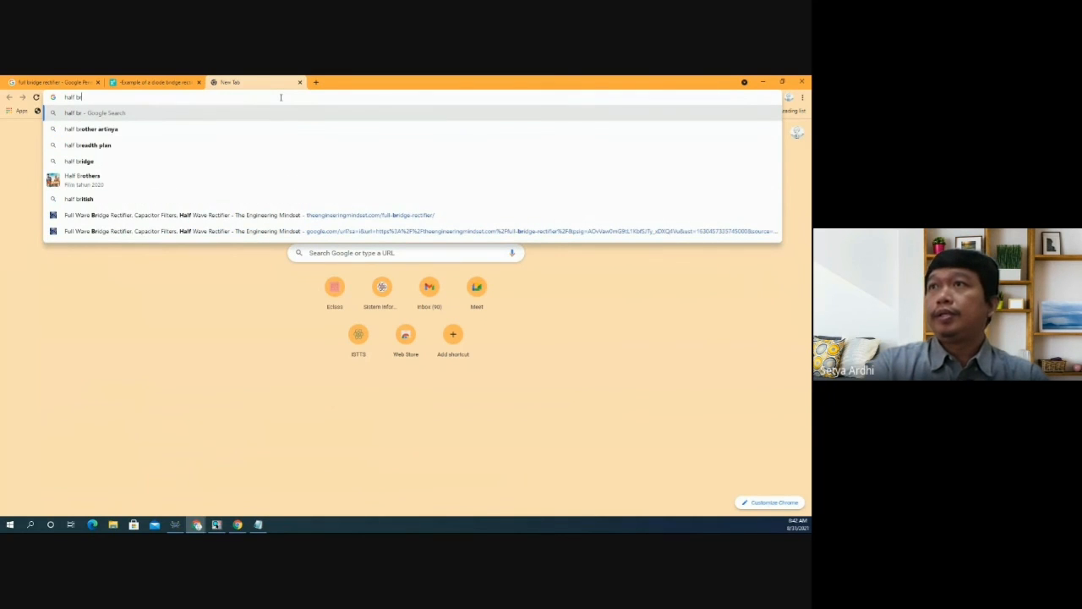
type("ige")
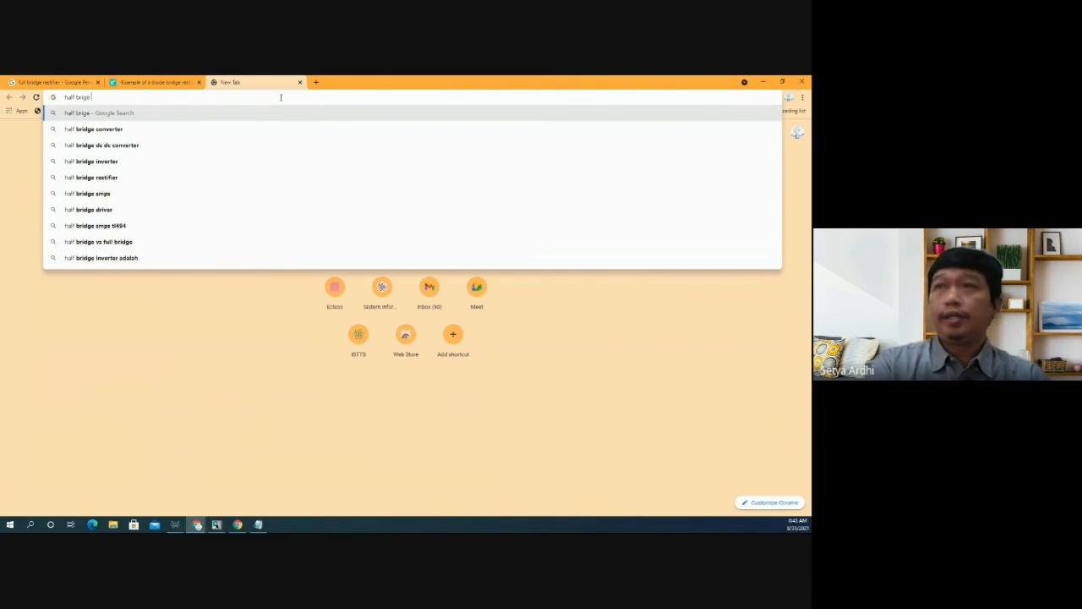
key("BackSpace")
key("BackSpace")
type("d")
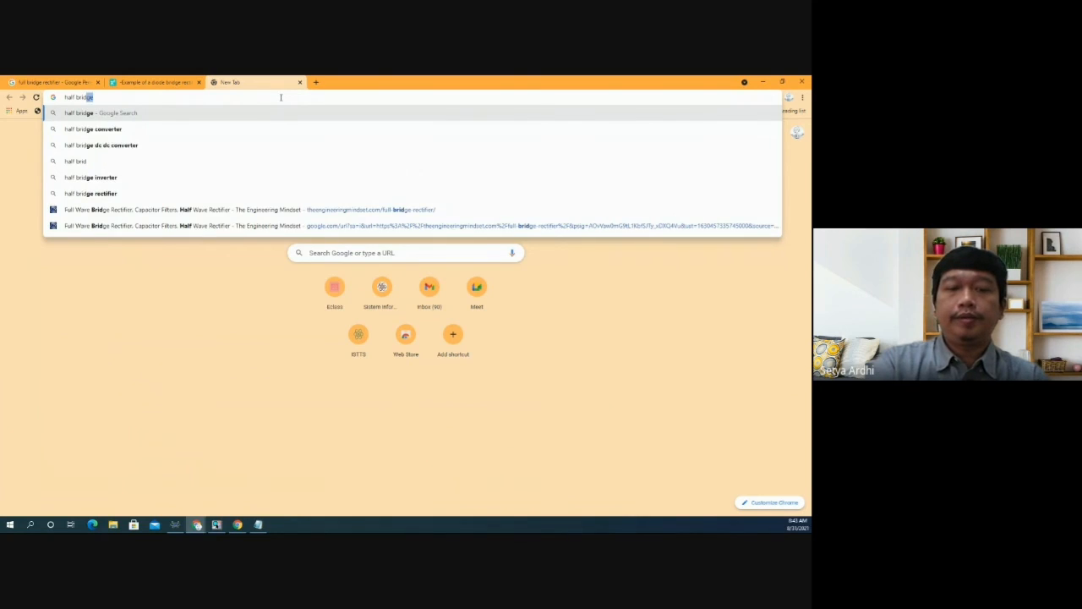
type("ge rect")
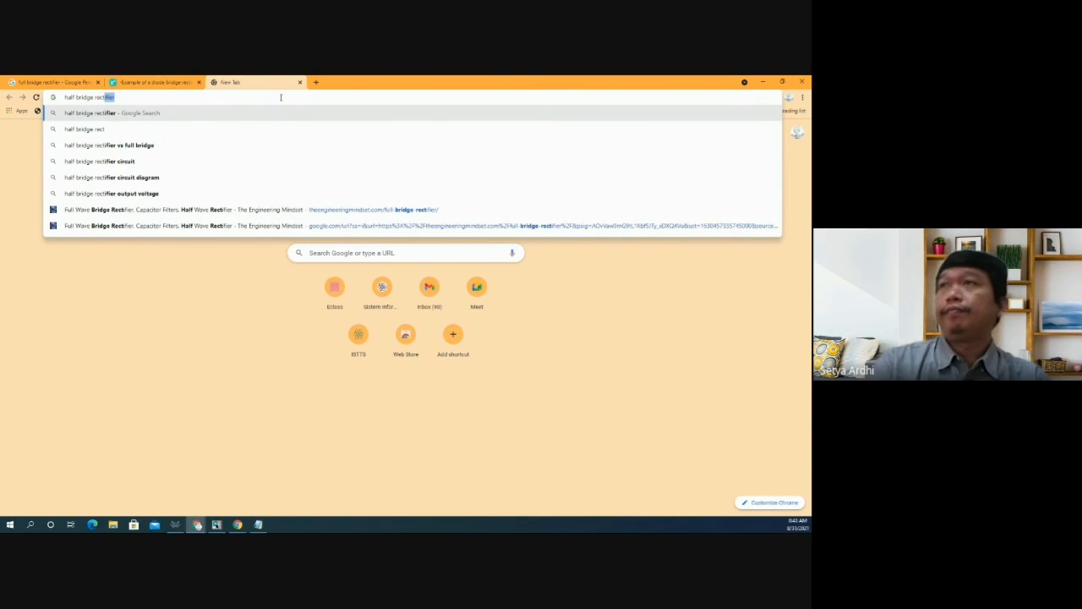
key("Return")
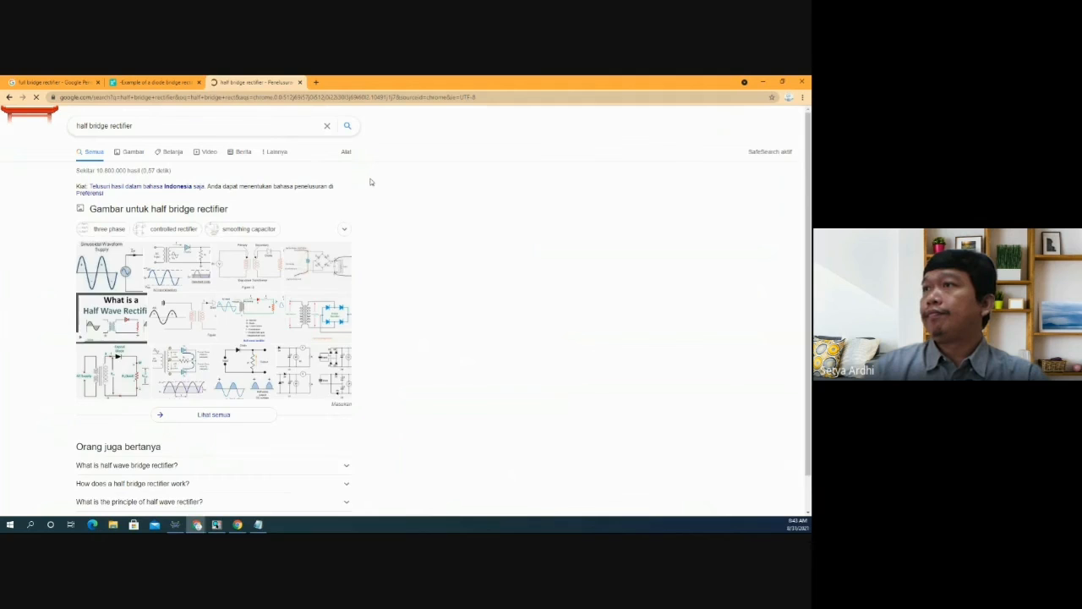
- Examine the image results for half-wave rectifier circuits and waveforms, and return to the Proteus schematic
left_click(133, 153)
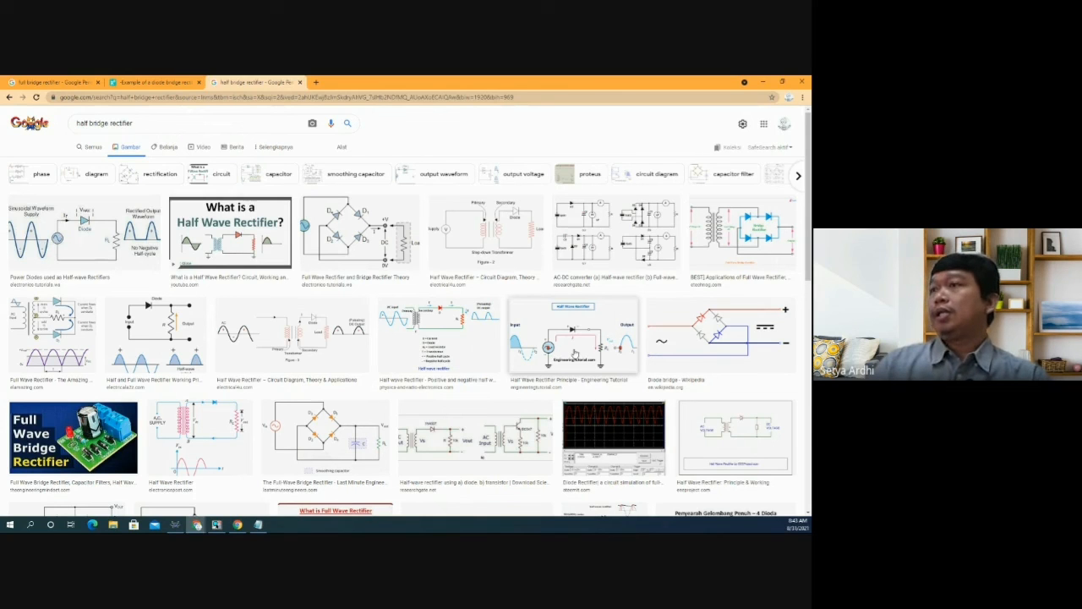
scroll(574, 353, "down", 2)
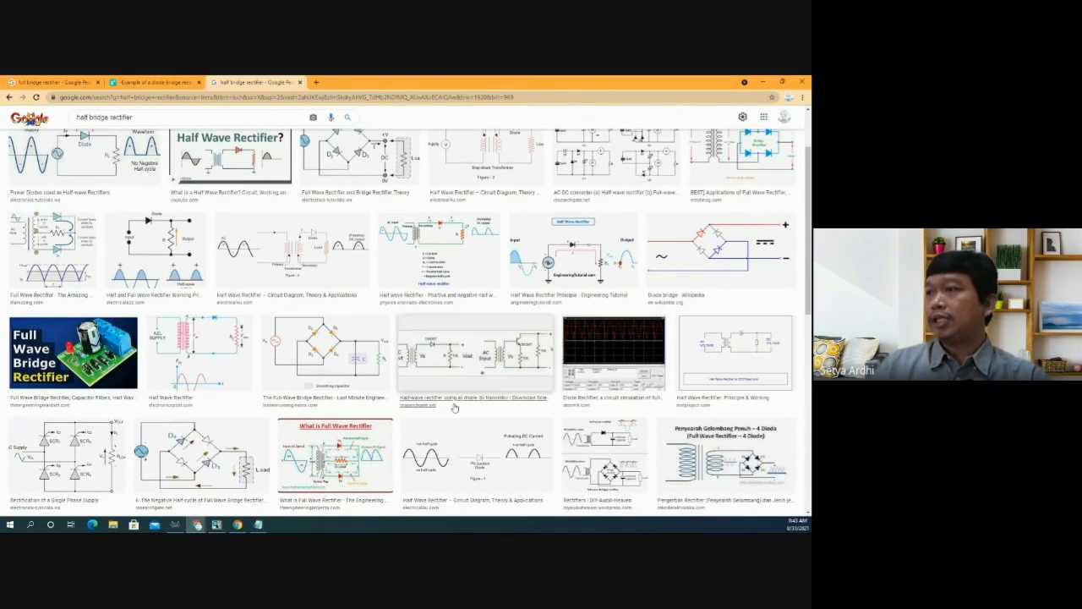
scroll(550, 428, "down", 3)
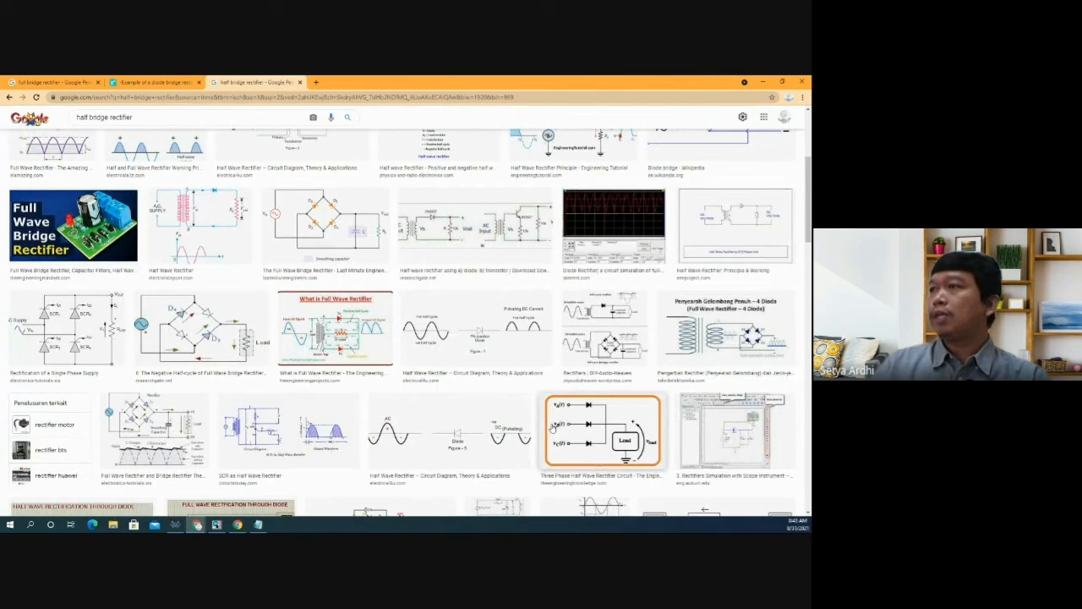
left_click(764, 84)
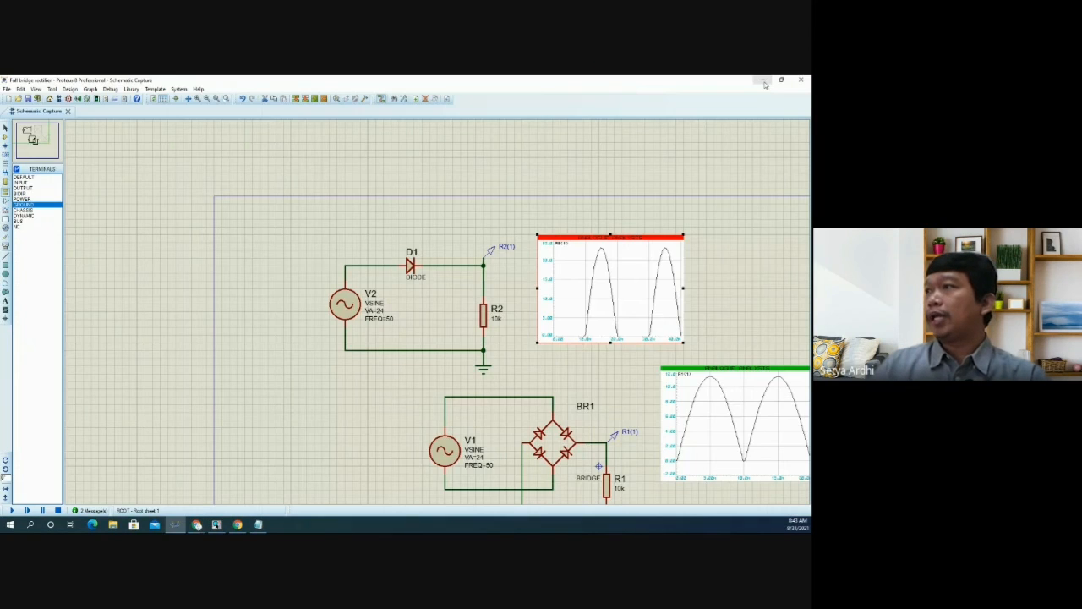